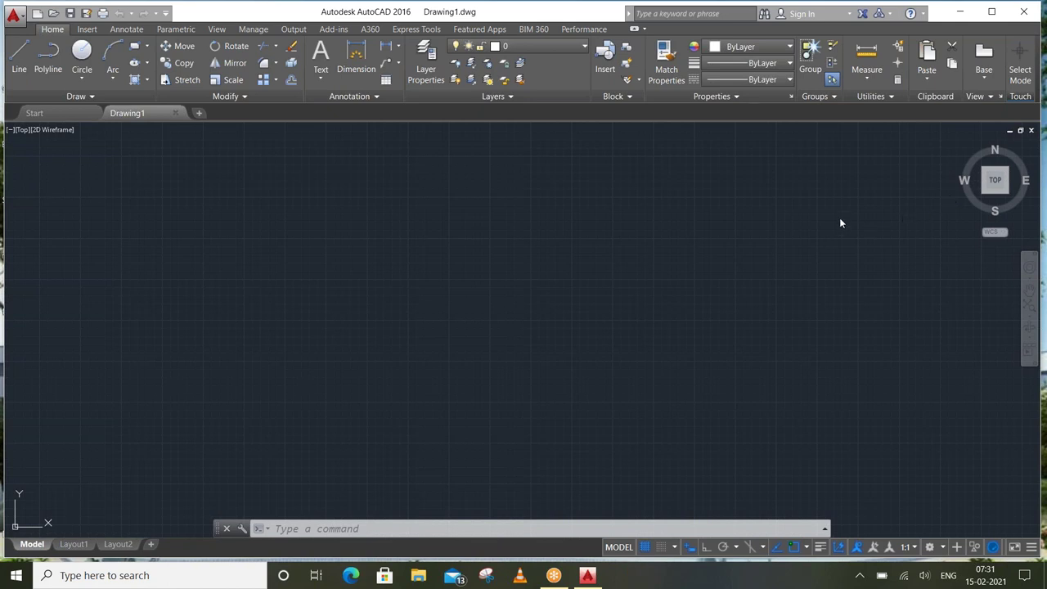
Zoom out and pan the empty grid so the origin sits at the lower left
{"action": "left_click", "coordinate": [501, 230]}
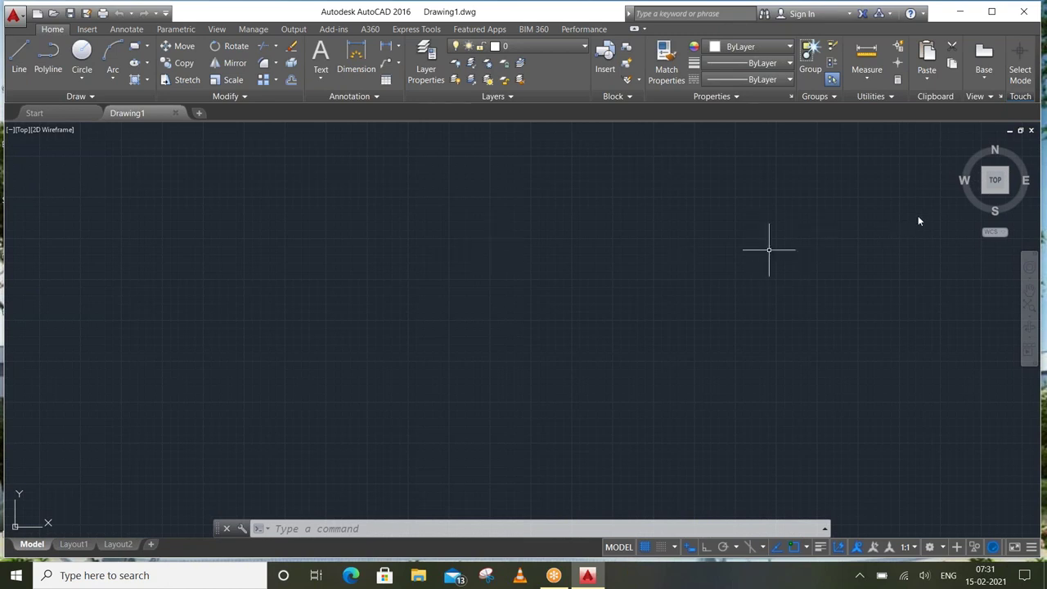
{"action": "left_click", "coordinate": [140, 248]}
{"action": "left_click", "coordinate": [209, 338]}
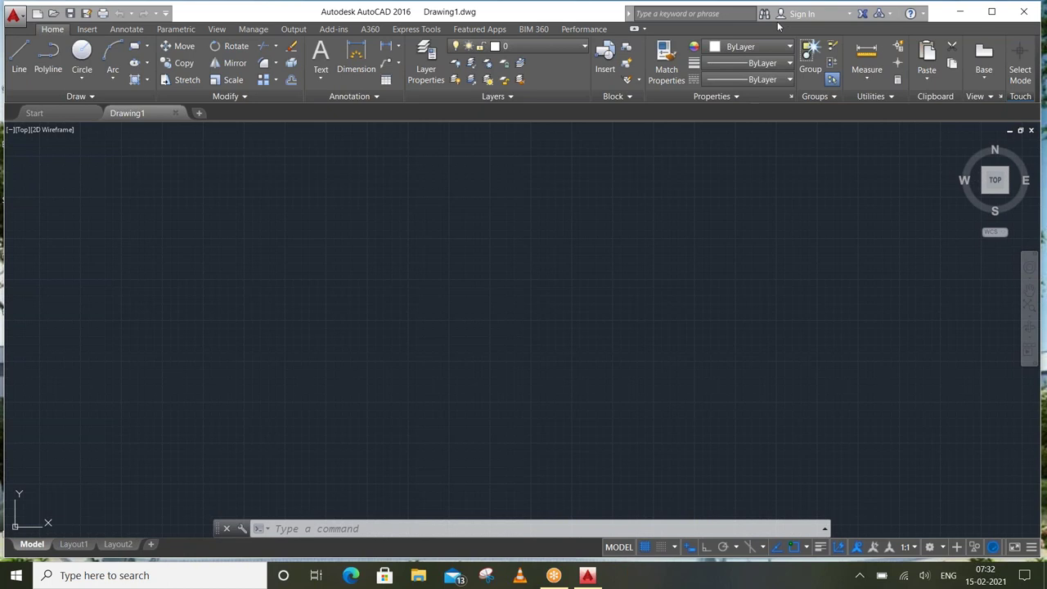
{"action": "scroll", "coordinate": [520, 197], "scroll_direction": "down", "scroll_amount": 4}
{"action": "middle_click_drag", "start_coordinate": [520, 197], "coordinate": [364, 264]}
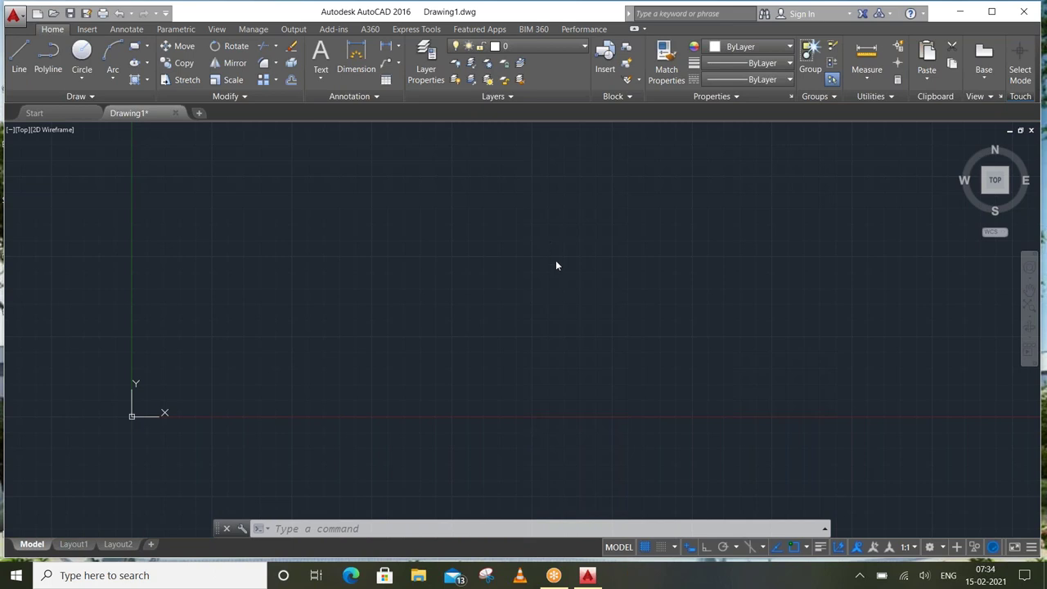
{"action": "left_click", "coordinate": [563, 258]}
{"action": "middle_click_drag", "start_coordinate": [460, 225], "coordinate": [421, 247]}
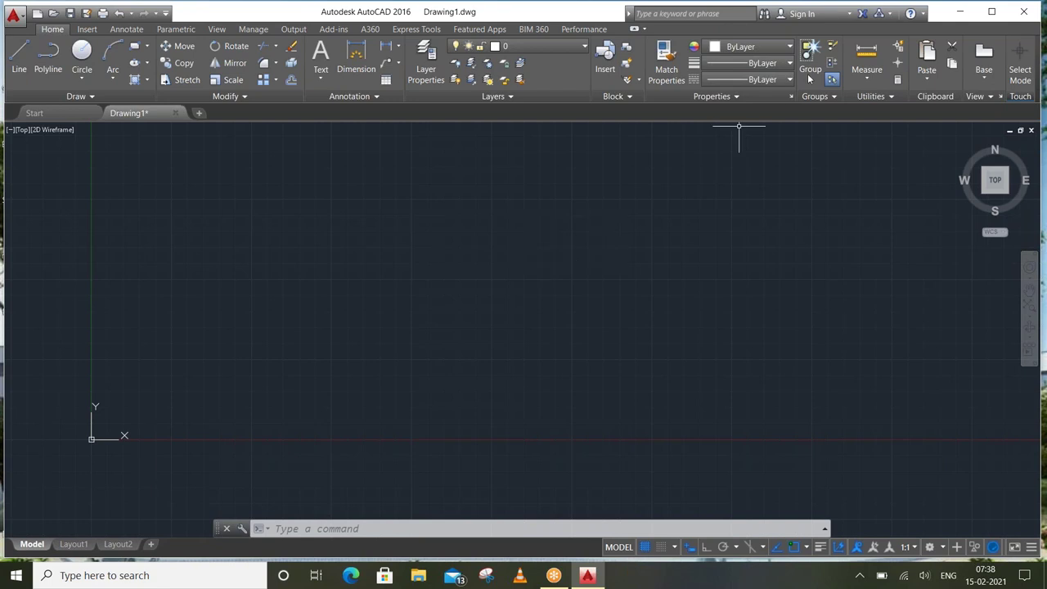
{"action": "key", "text": "ctrl+9"}
{"action": "key", "text": "super+d"}
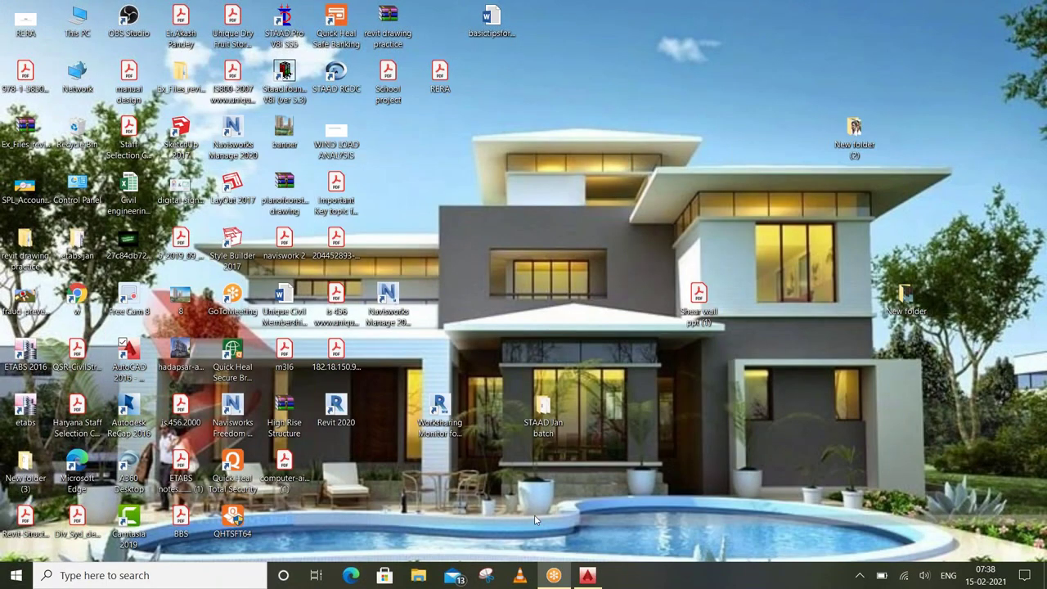
{"action": "left_click", "coordinate": [589, 576]}
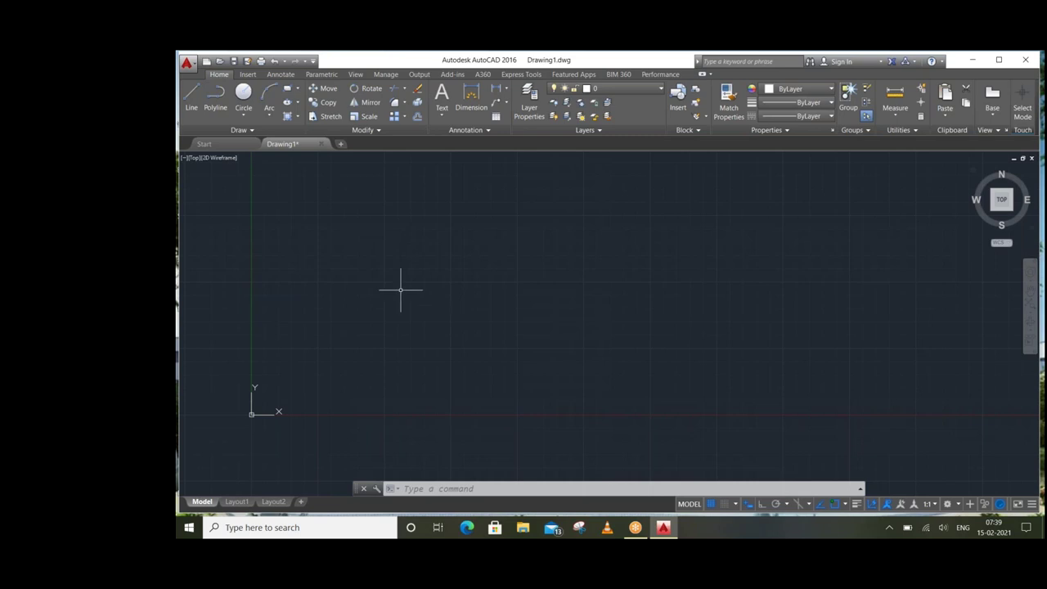
{"action": "left_click", "coordinate": [191, 67]}
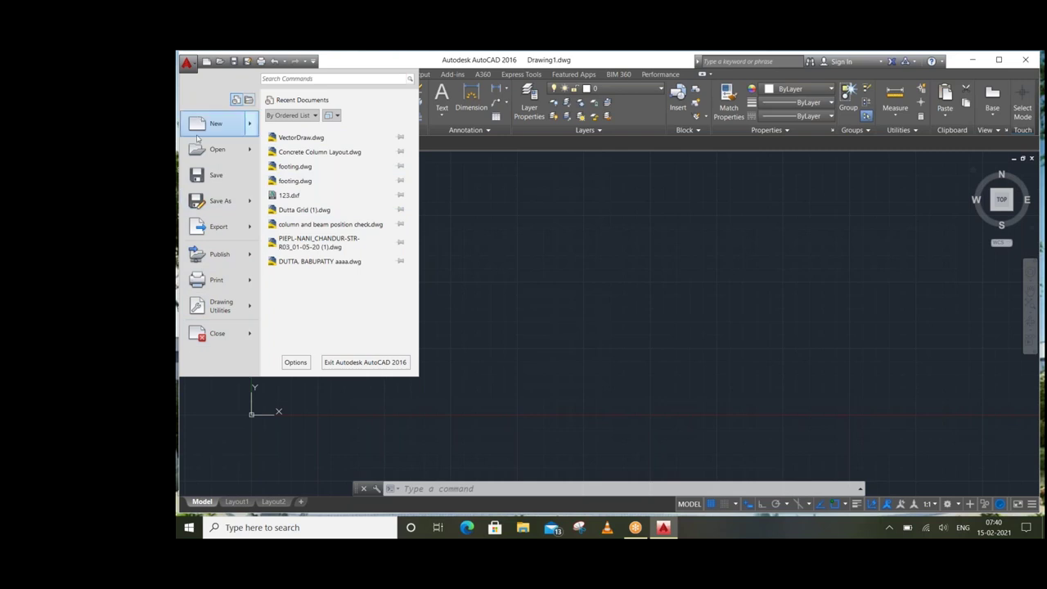
{"action": "left_click", "coordinate": [557, 254]}
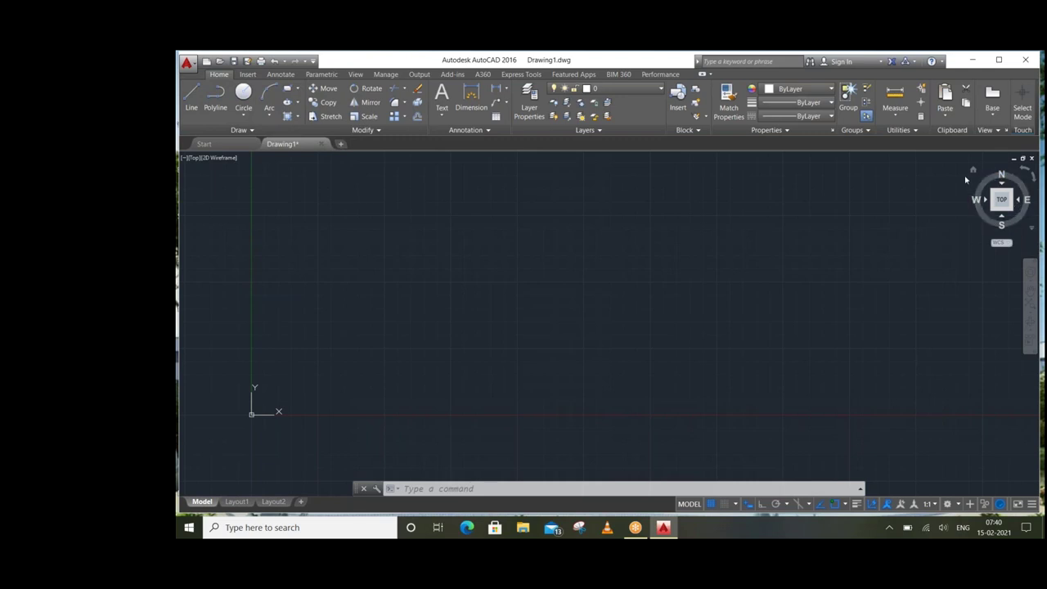
{"action": "left_click_drag", "start_coordinate": [586, 243], "coordinate": [529, 283]}
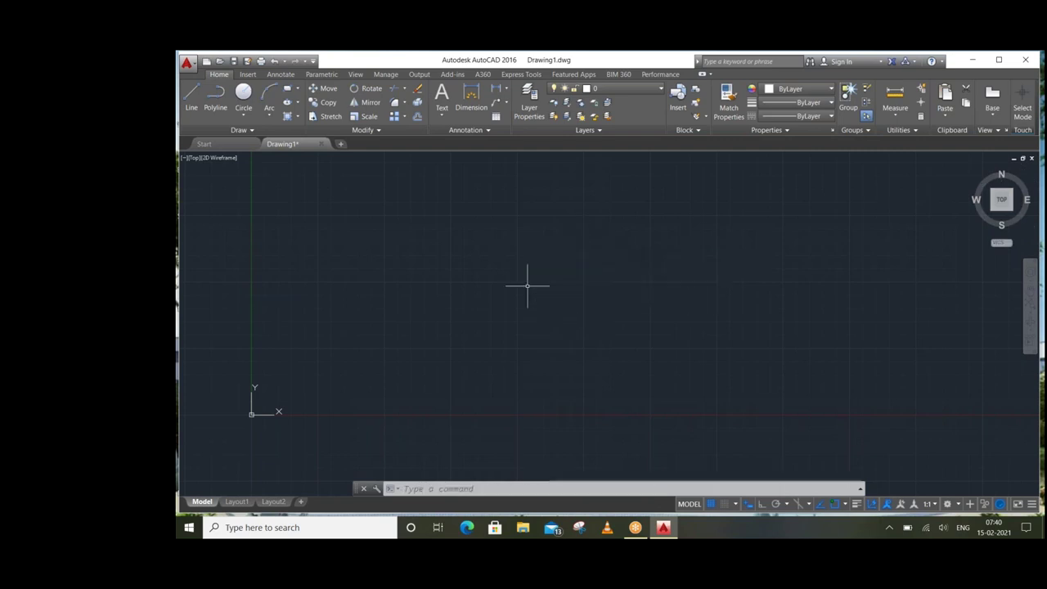
{"action": "scroll", "coordinate": [530, 287], "scroll_direction": "down", "scroll_amount": 2}
{"action": "scroll", "coordinate": [531, 292], "scroll_direction": "up", "scroll_amount": 1}
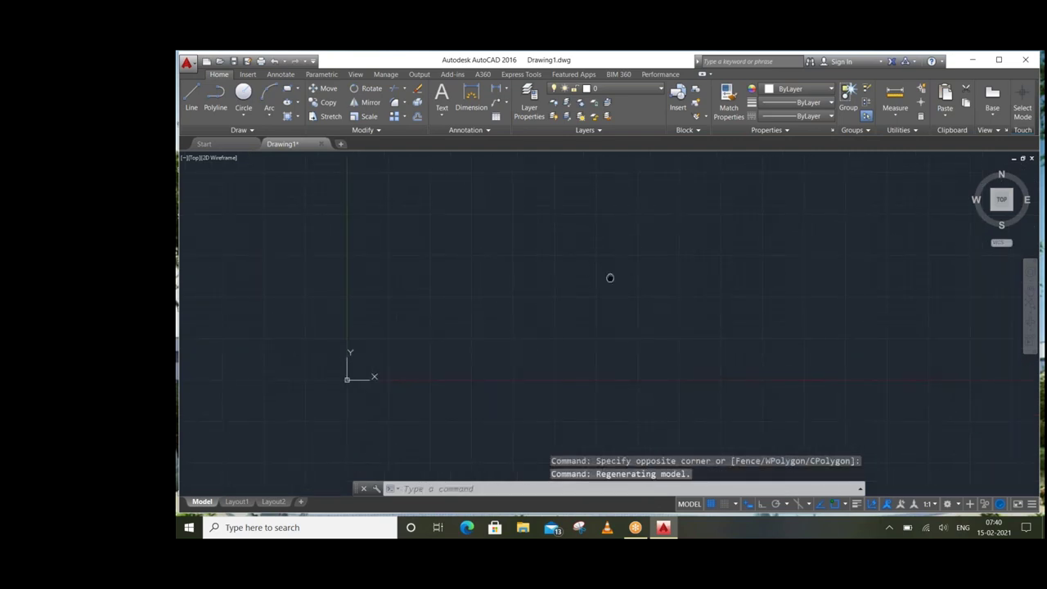
{"action": "middle_click_drag", "start_coordinate": [610, 278], "coordinate": [489, 288]}
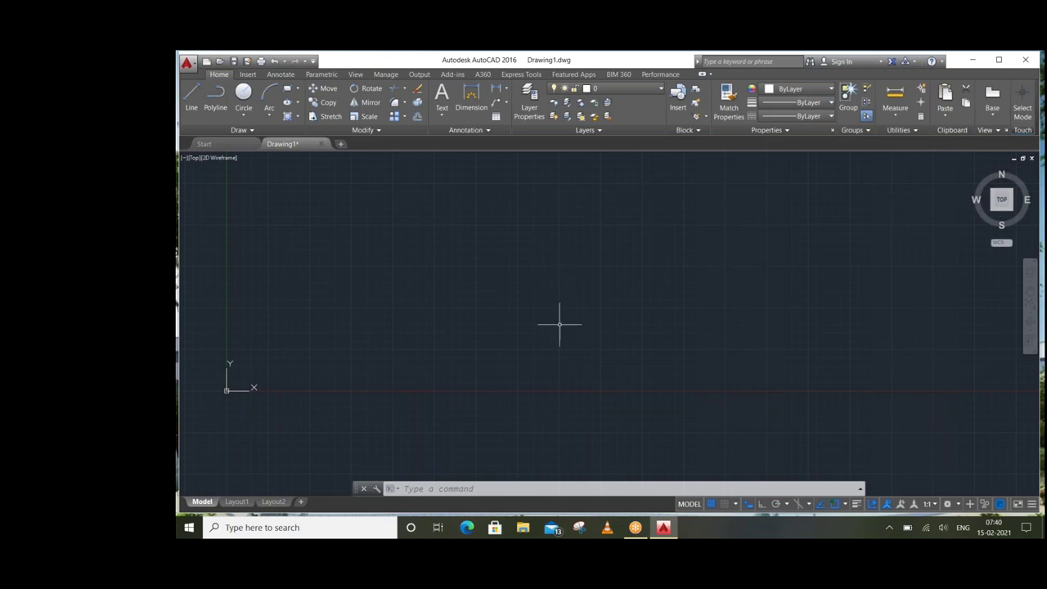
{"action": "left_click", "coordinate": [509, 485]}
{"action": "left_click", "coordinate": [452, 489]}
{"action": "key", "text": "F2"}
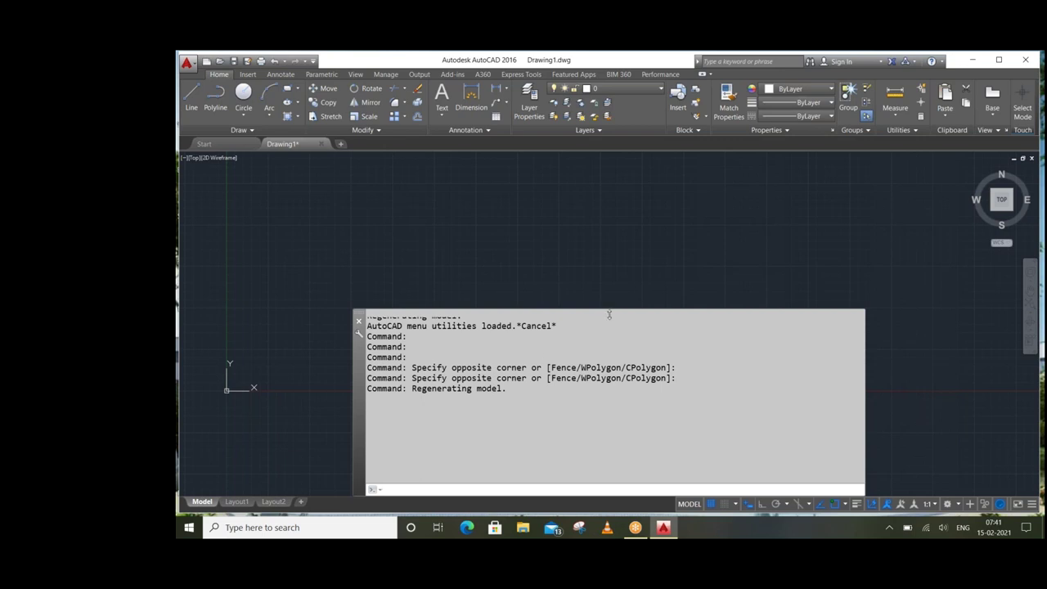
{"action": "key", "text": "F2"}
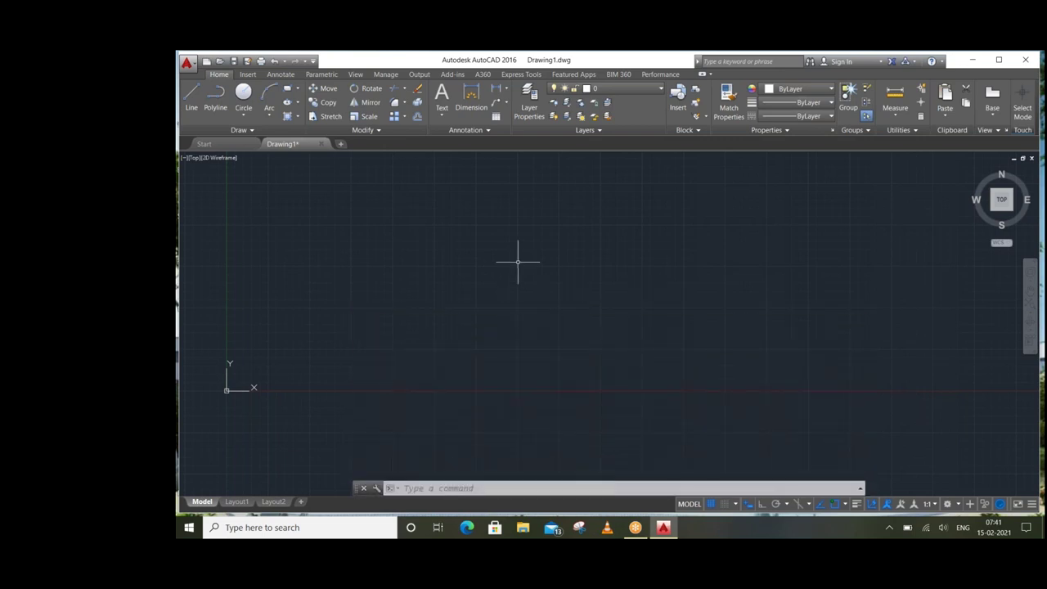
{"action": "middle_click_drag", "start_coordinate": [540, 237], "coordinate": [522, 258]}
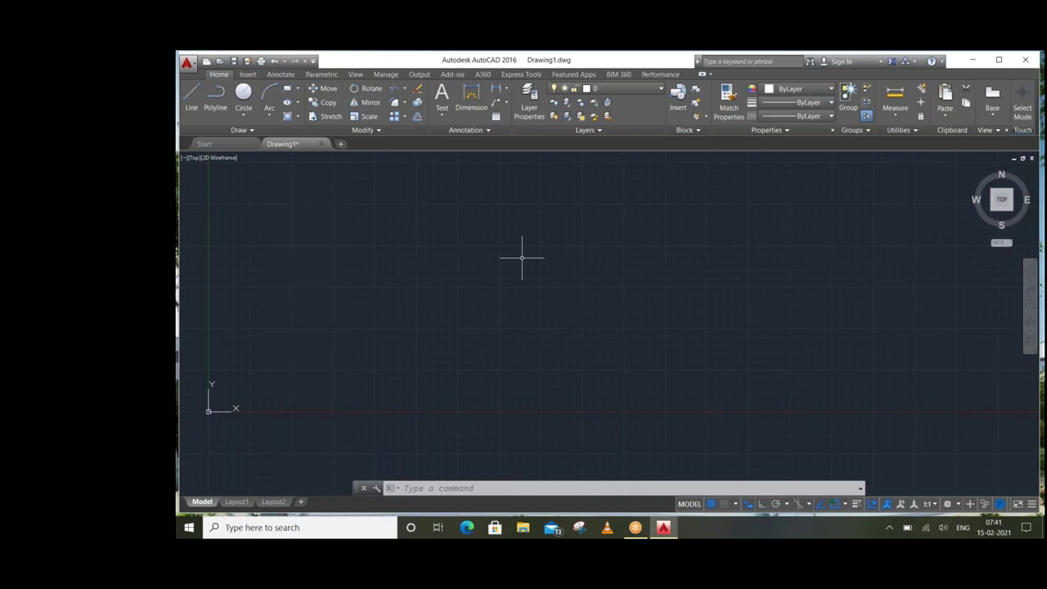
{"action": "middle_click_drag", "start_coordinate": [525, 262], "coordinate": [626, 256]}
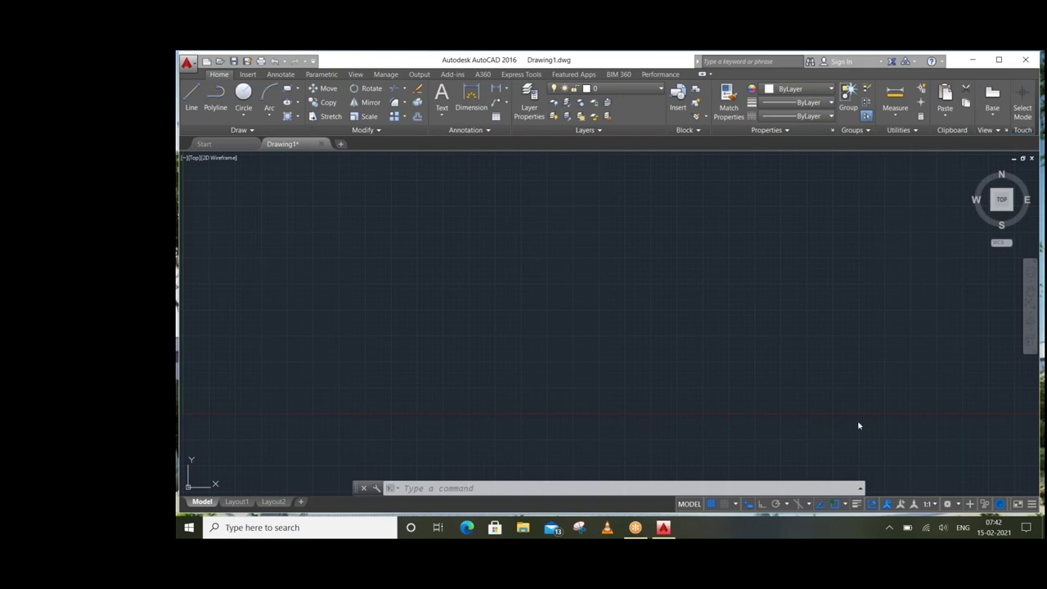
Start the LINE command with the L alias and place its first point
{"action": "left_click", "coordinate": [193, 108]}
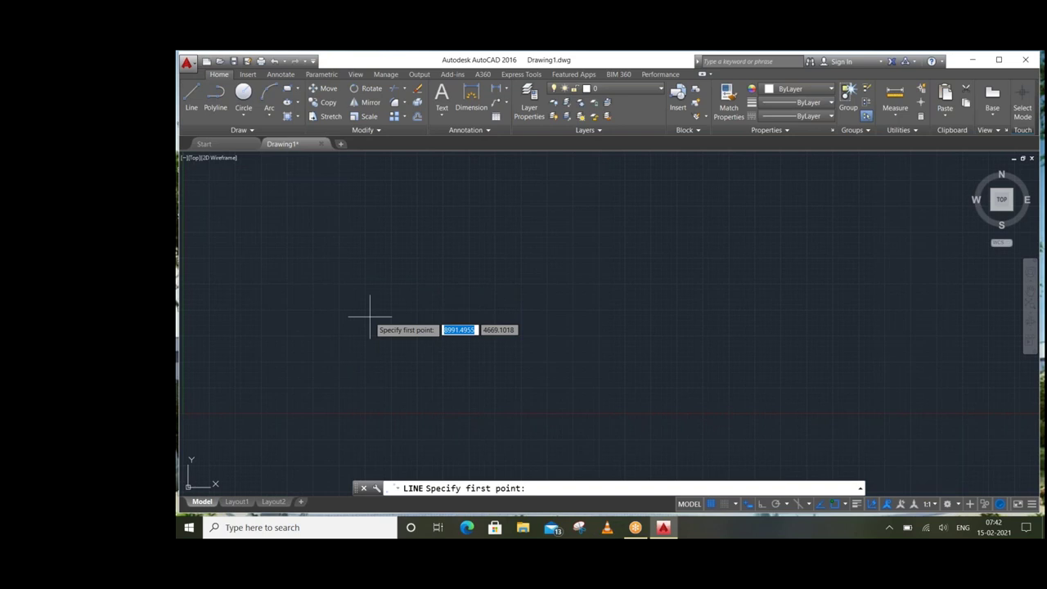
{"action": "key", "text": "Escape"}
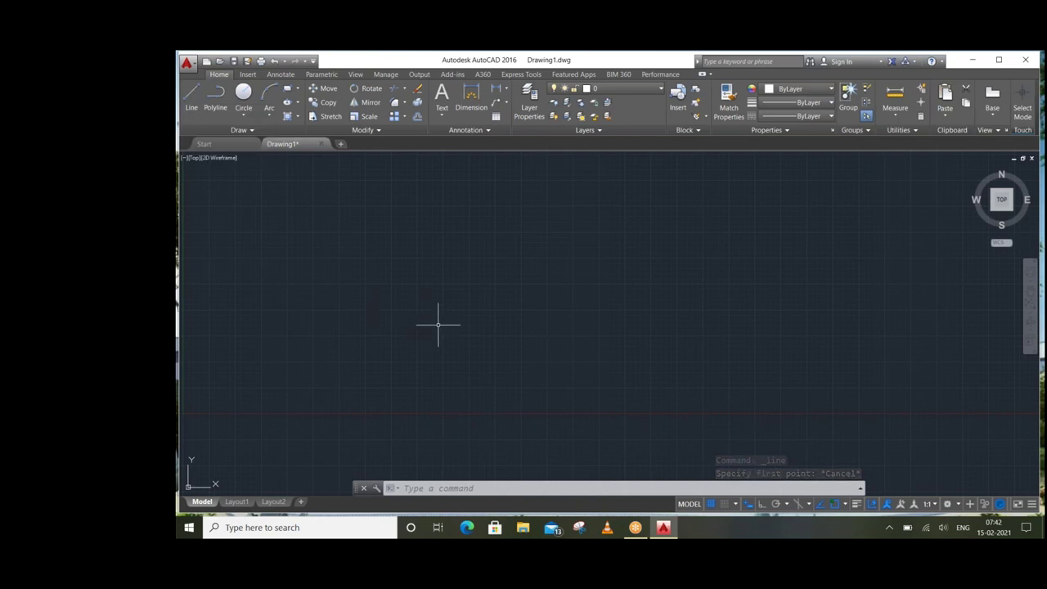
{"action": "type", "text": "l"}
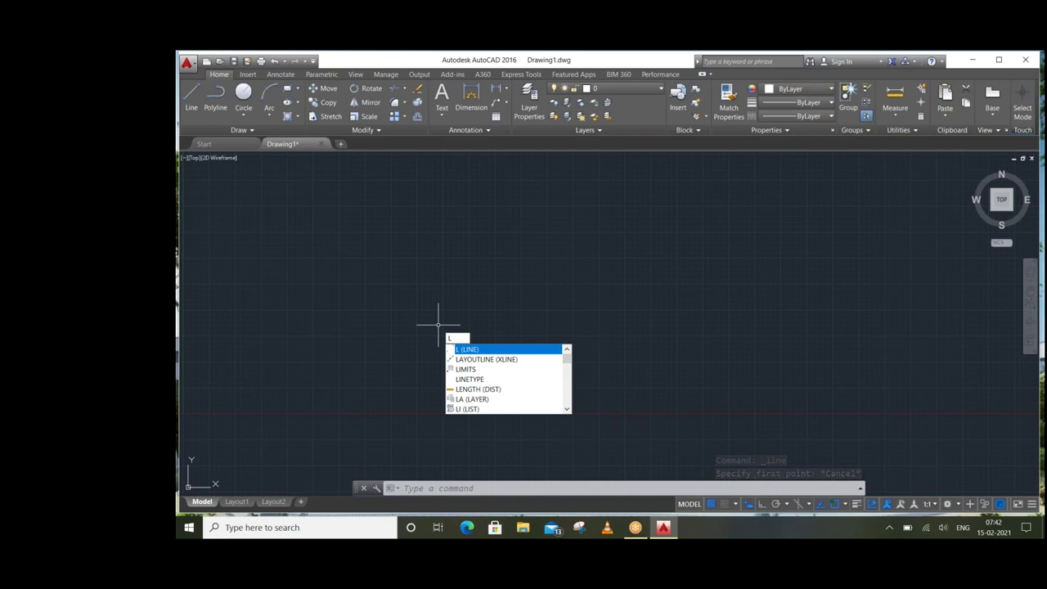
{"action": "key", "text": "Return"}
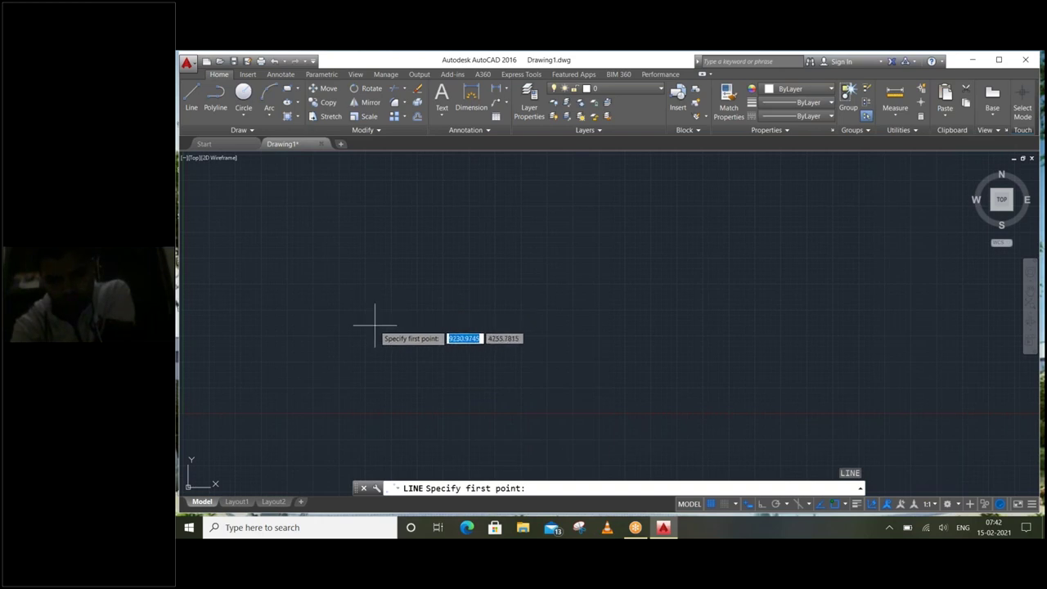
{"action": "left_click", "coordinate": [376, 325]}
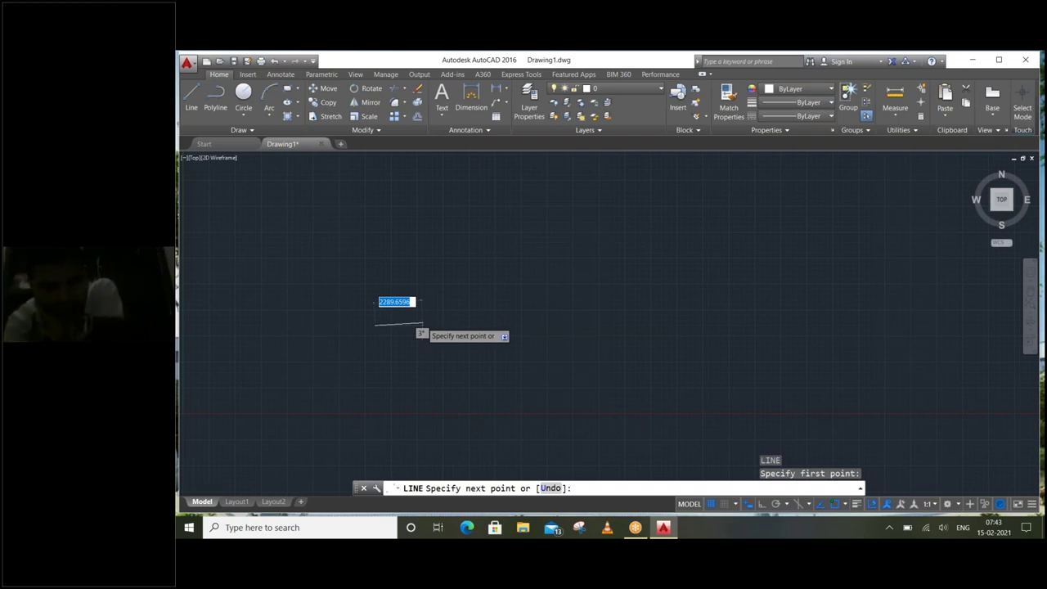
Place the line's end point to the right, then end the LINE command
{"action": "scroll", "coordinate": [413, 326], "scroll_direction": "up", "scroll_amount": 2}
{"action": "scroll", "coordinate": [491, 332], "scroll_direction": "down", "scroll_amount": 3}
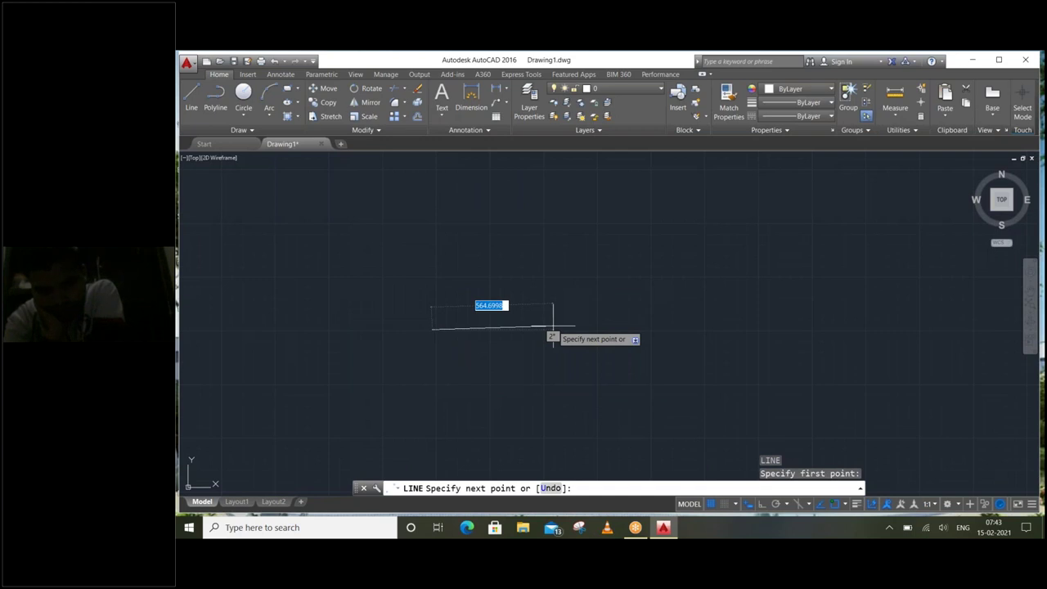
{"action": "left_click", "coordinate": [561, 329]}
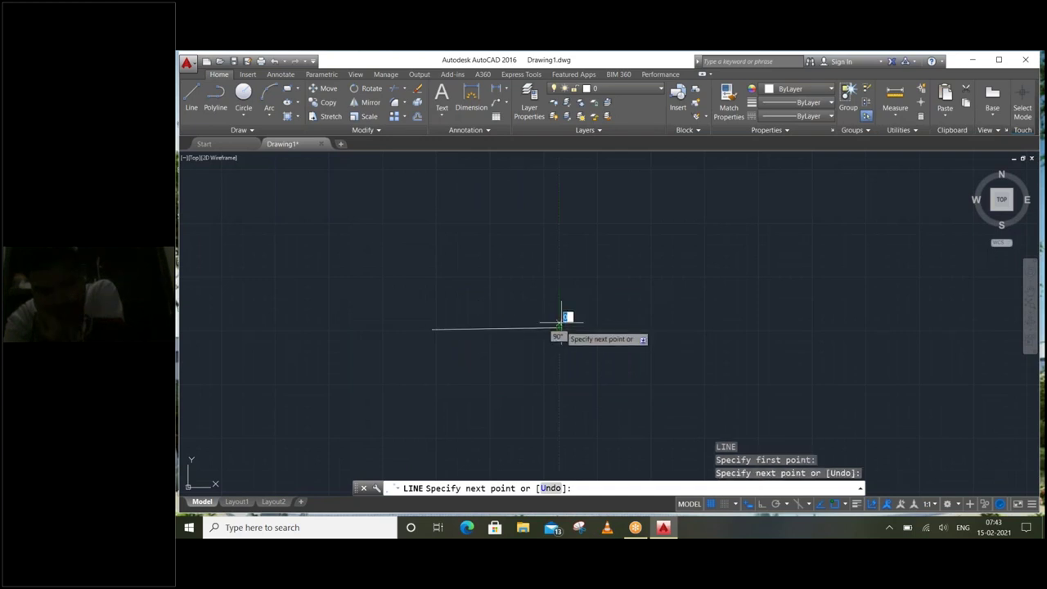
{"action": "right_click", "coordinate": [563, 293]}
{"action": "left_click", "coordinate": [583, 297]}
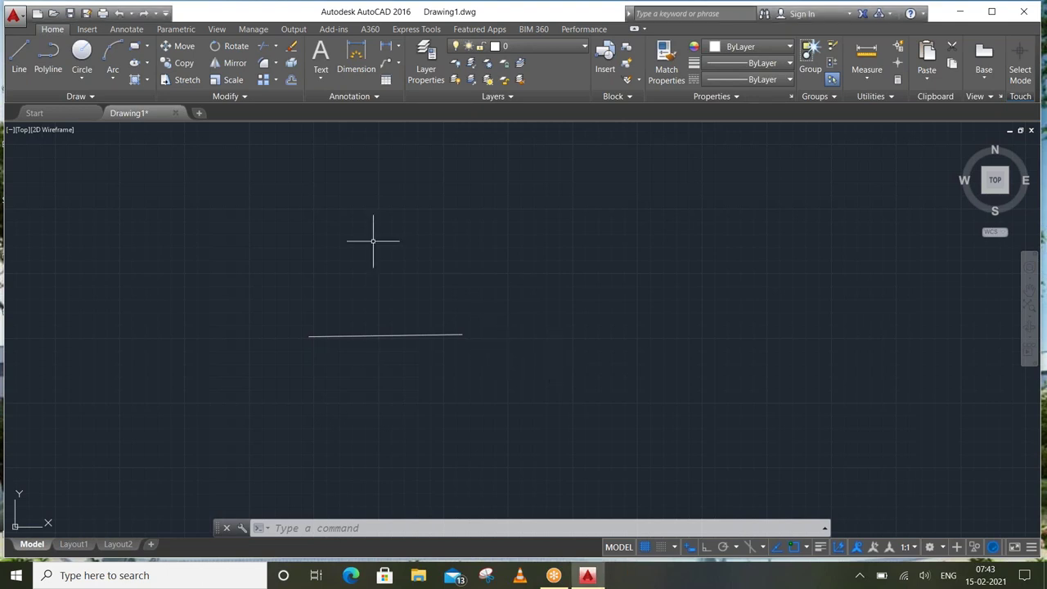
Draw a second horizontal line below the first, then switch Ortho mode on
{"action": "left_click", "coordinate": [19, 55]}
{"action": "left_click", "coordinate": [440, 393]}
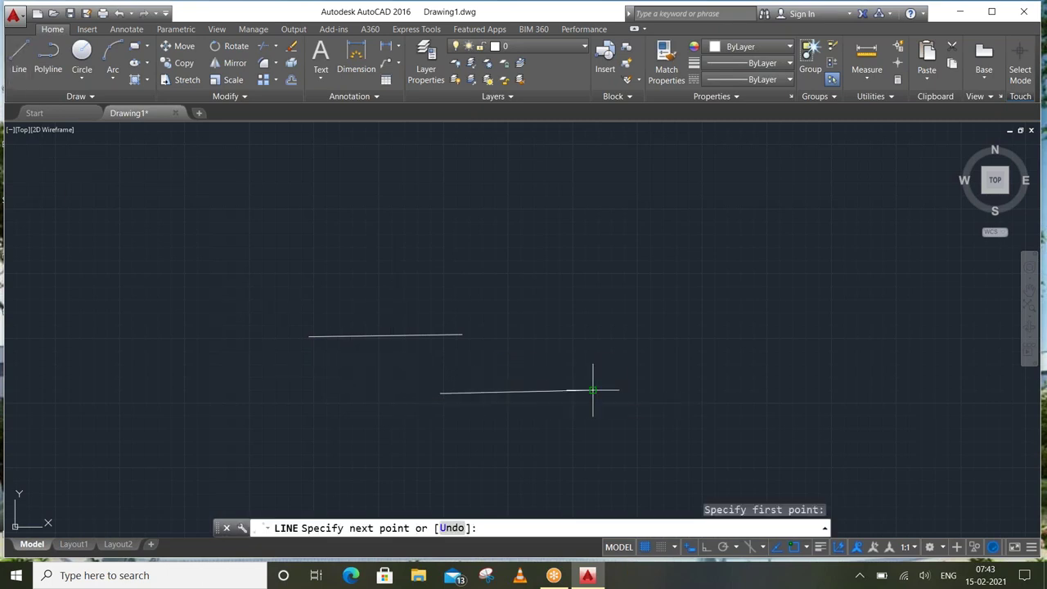
{"action": "left_click", "coordinate": [593, 390]}
{"action": "right_click", "coordinate": [664, 311]}
{"action": "left_click", "coordinate": [683, 317]}
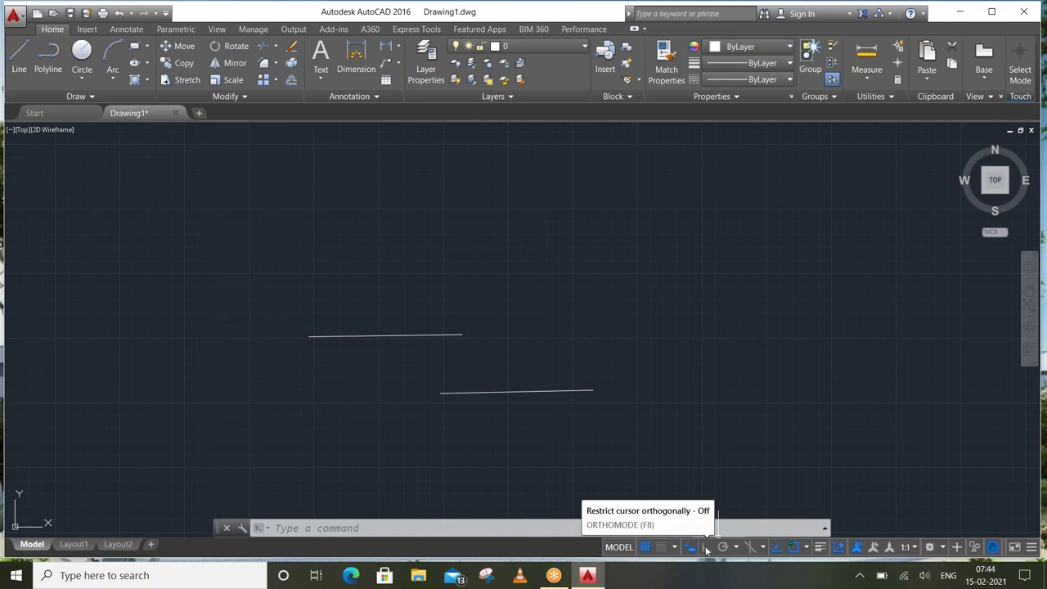
{"action": "left_click", "coordinate": [705, 547]}
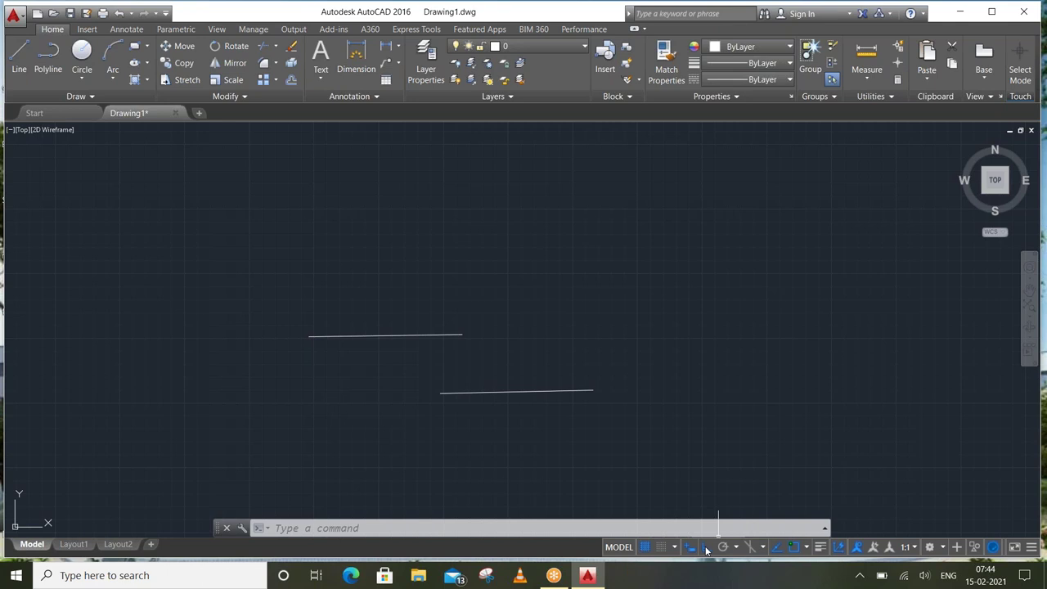
Start the square from a picked corner with a 300-unit bottom edge
{"action": "left_click", "coordinate": [17, 51]}
{"action": "middle_click_drag", "start_coordinate": [582, 340], "coordinate": [238, 283]}
{"action": "left_click", "coordinate": [318, 334]}
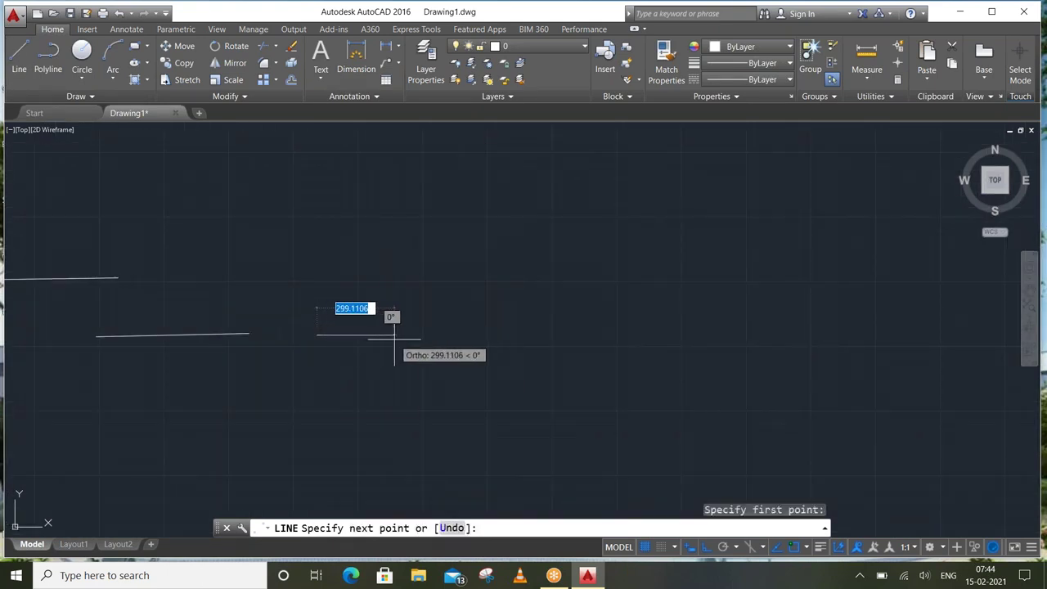
{"action": "type", "text": "300"}
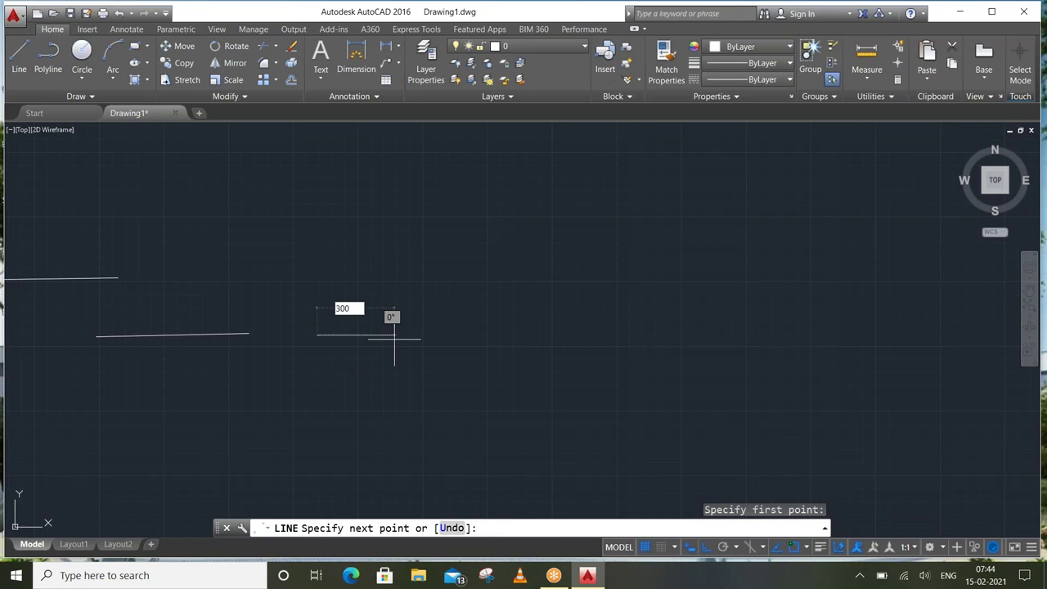
{"action": "key", "text": "Return"}
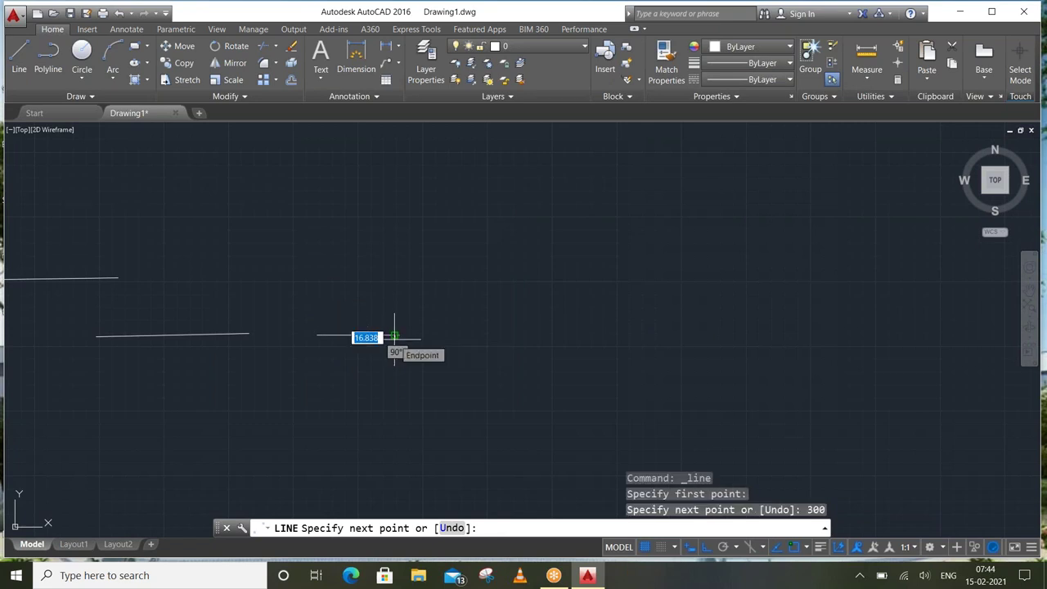
{"action": "scroll", "coordinate": [411, 355], "scroll_direction": "up", "scroll_amount": 4}
{"action": "middle_click_drag", "start_coordinate": [401, 337], "coordinate": [526, 443]}
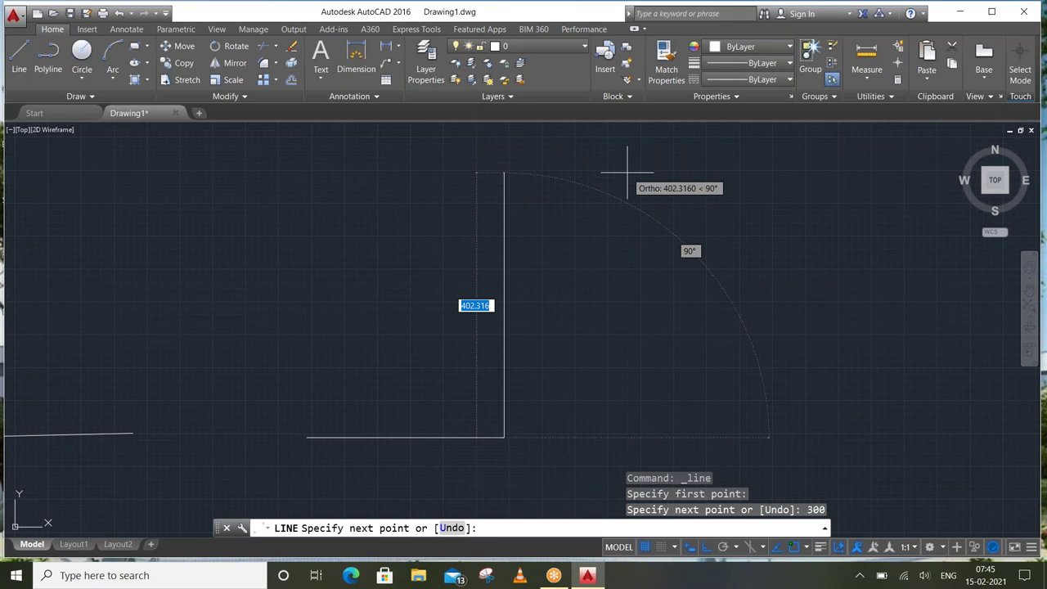
Add the 300-unit right and top edges and close the square at its start
{"action": "type", "text": "300"}
{"action": "key", "text": "Return"}
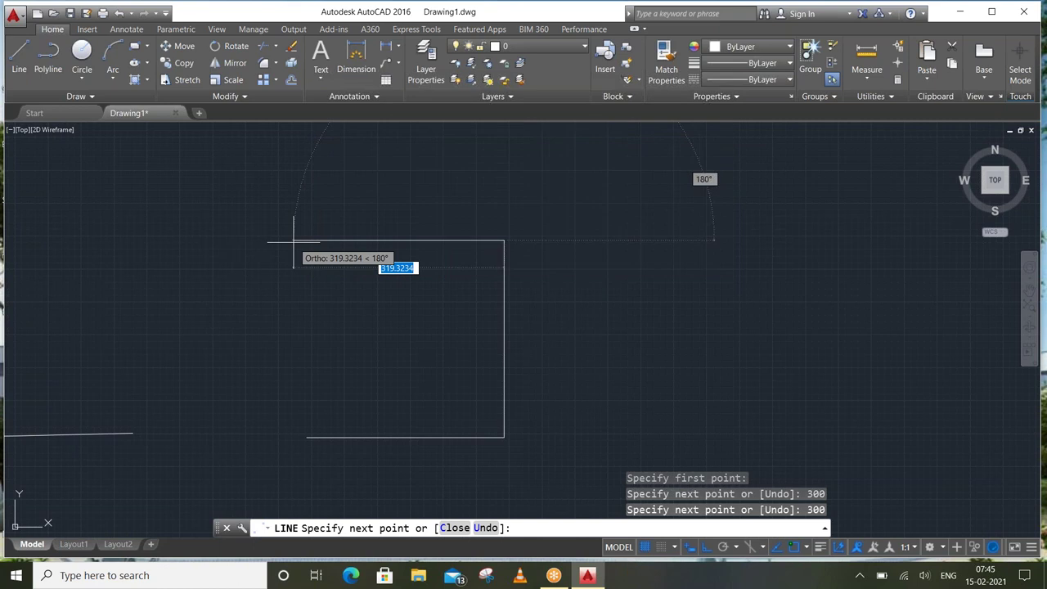
{"action": "type", "text": "300"}
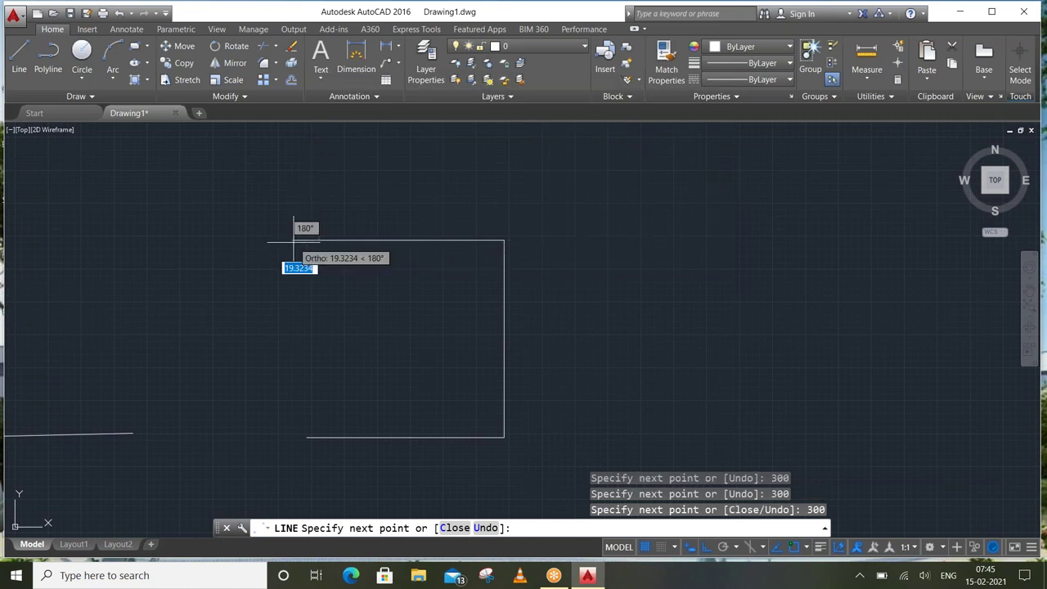
{"action": "left_click", "coordinate": [306, 439]}
{"action": "right_click", "coordinate": [265, 350]}
{"action": "left_click", "coordinate": [265, 352]}
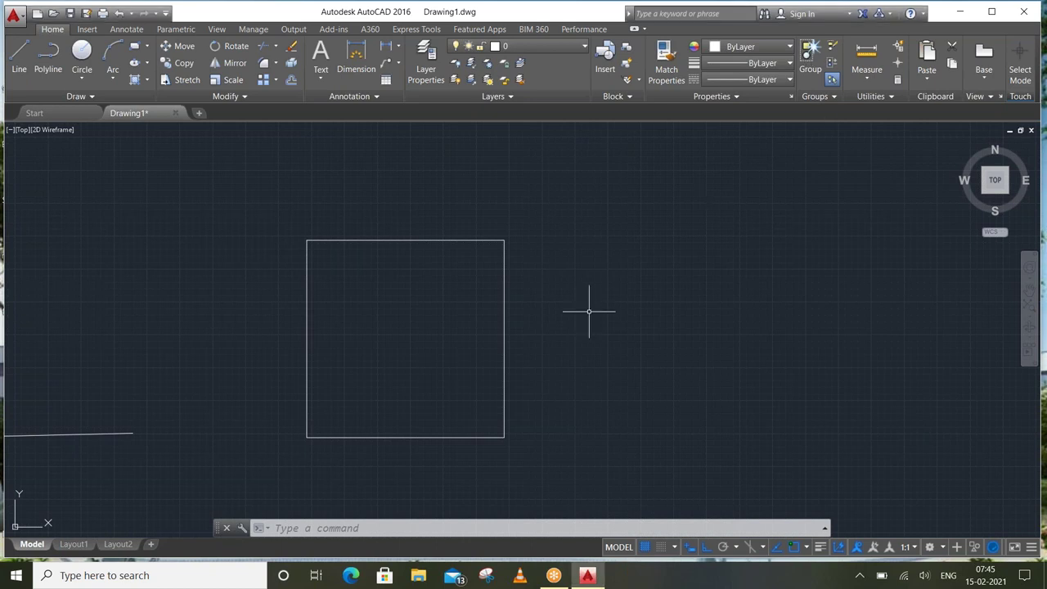
{"action": "middle_click_drag", "start_coordinate": [586, 309], "coordinate": [507, 284]}
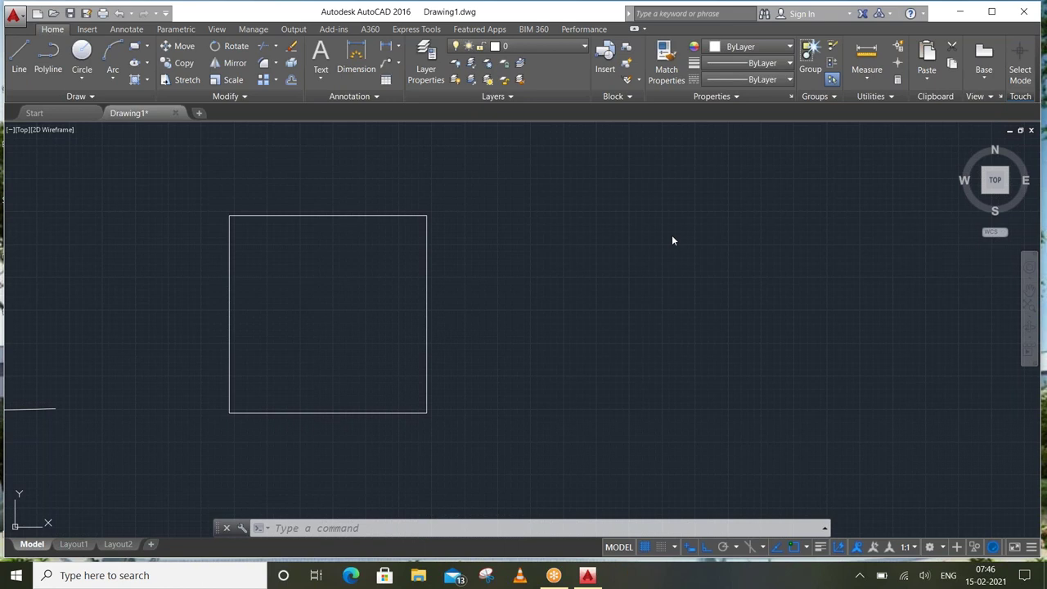
{"action": "left_click", "coordinate": [498, 270]}
{"action": "left_click", "coordinate": [361, 344]}
{"action": "left_click", "coordinate": [562, 188]}
{"action": "left_click", "coordinate": [340, 292]}
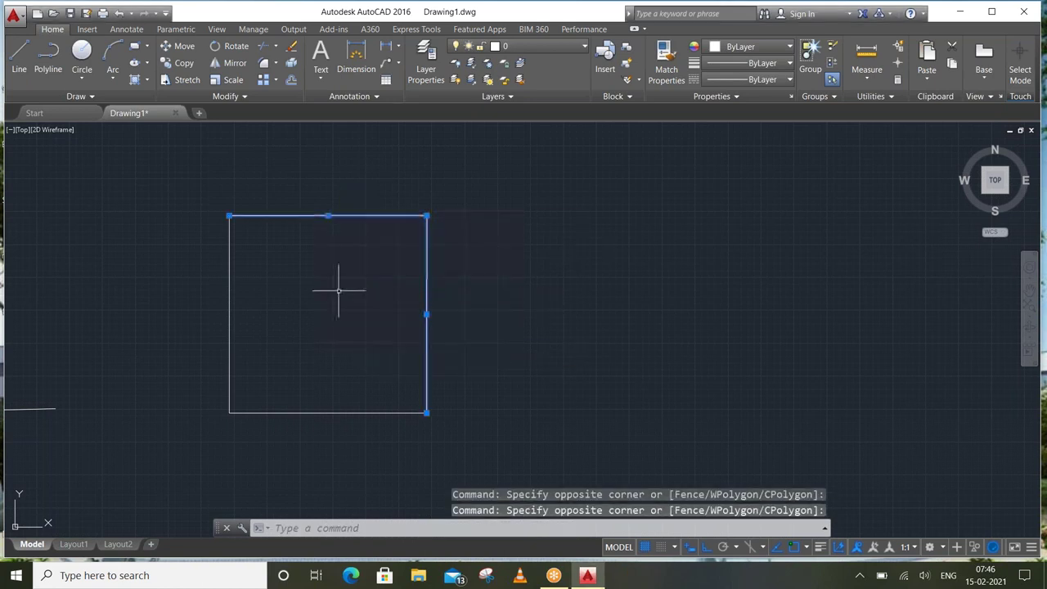
{"action": "left_click", "coordinate": [230, 303]}
{"action": "left_click", "coordinate": [186, 322]}
{"action": "left_click", "coordinate": [197, 320]}
{"action": "left_click", "coordinate": [280, 314]}
{"action": "left_click", "coordinate": [248, 491]}
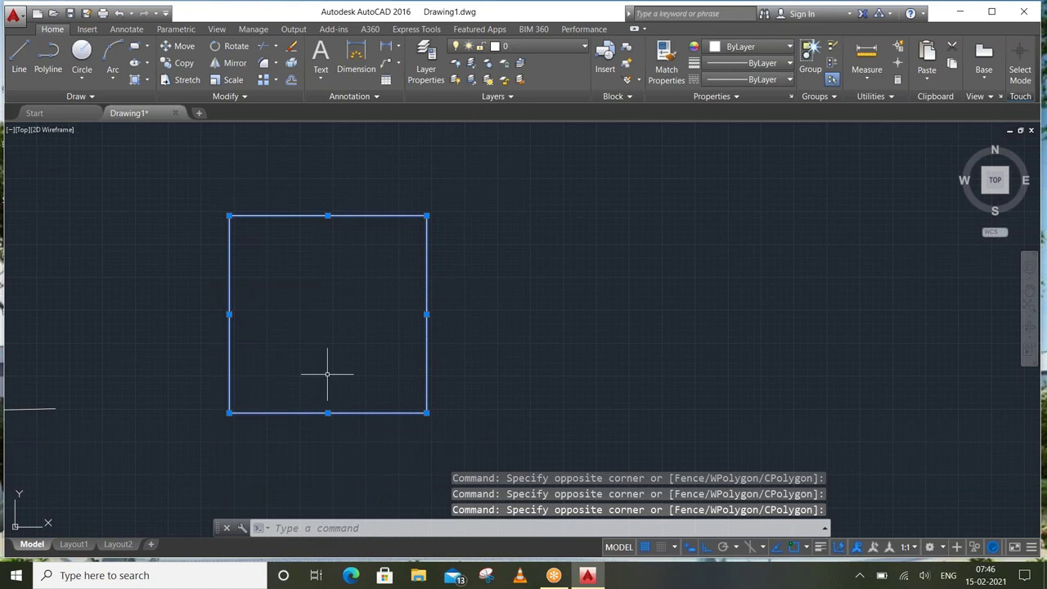
{"action": "key", "text": "Escape"}
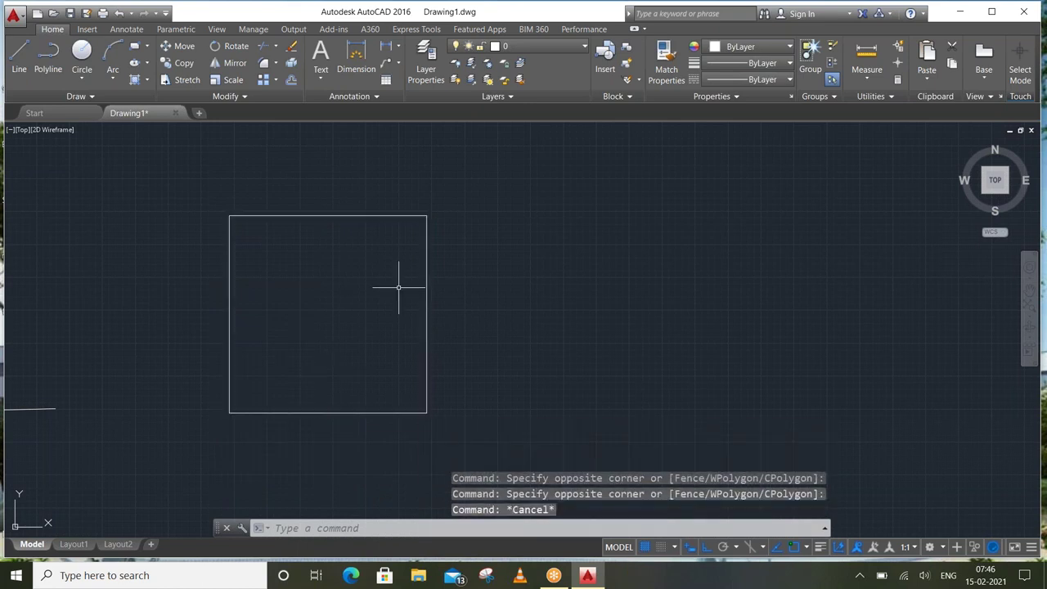
Begin the small square with a 150-unit bottom edge, toggling Dynamic Input off and on
{"action": "left_click", "coordinate": [19, 57]}
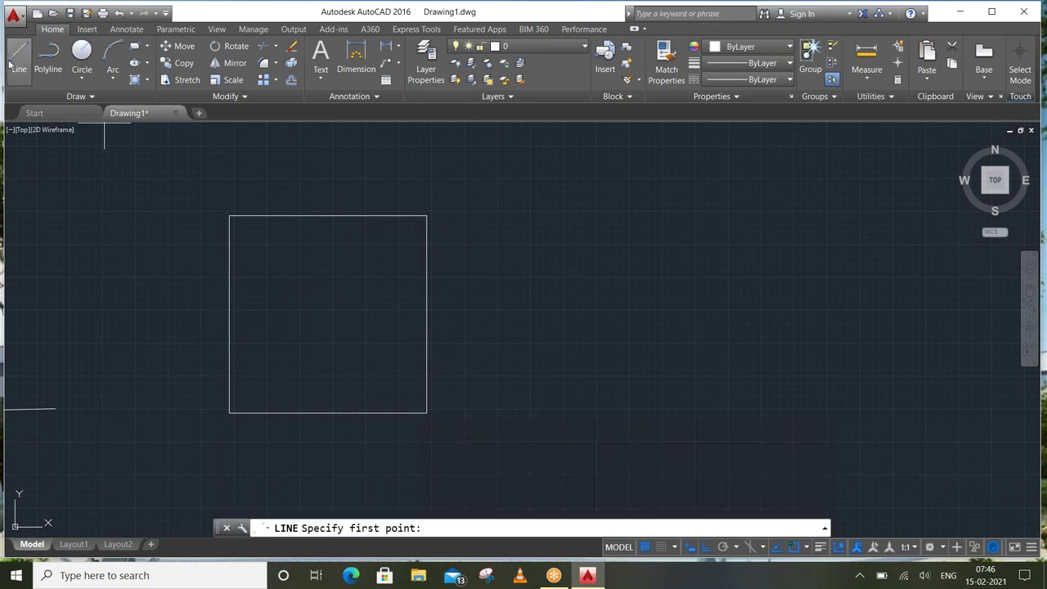
{"action": "left_click", "coordinate": [489, 414]}
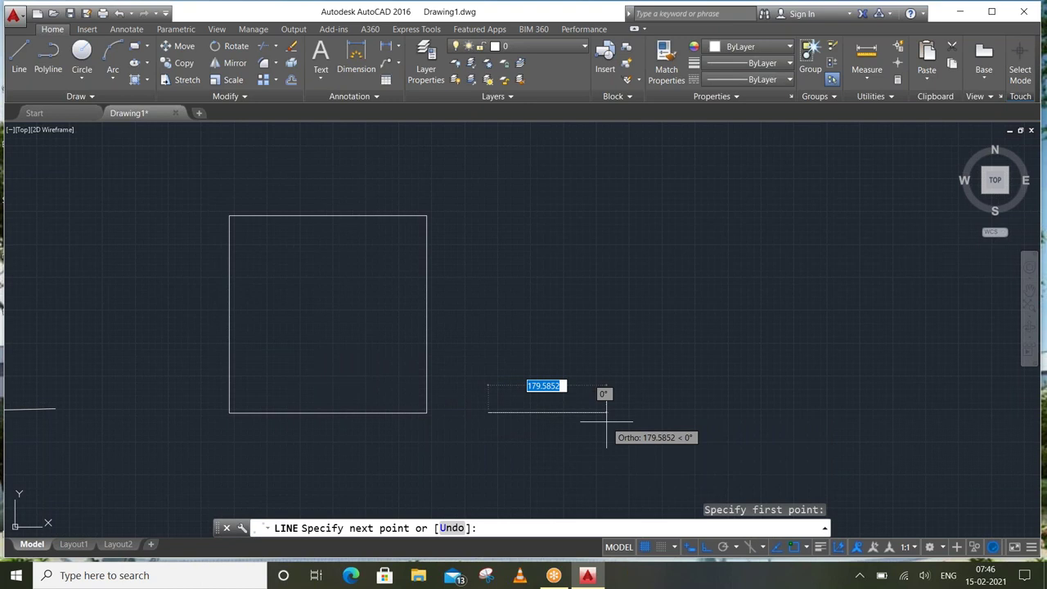
{"action": "type", "text": "150"}
{"action": "key", "text": "Return"}
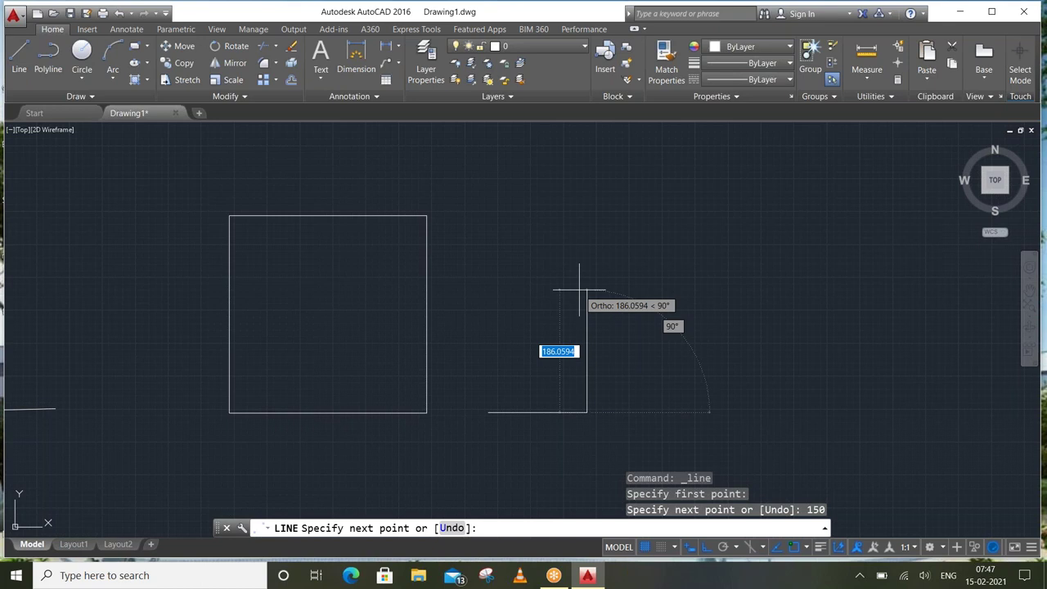
{"action": "left_click", "coordinate": [692, 553]}
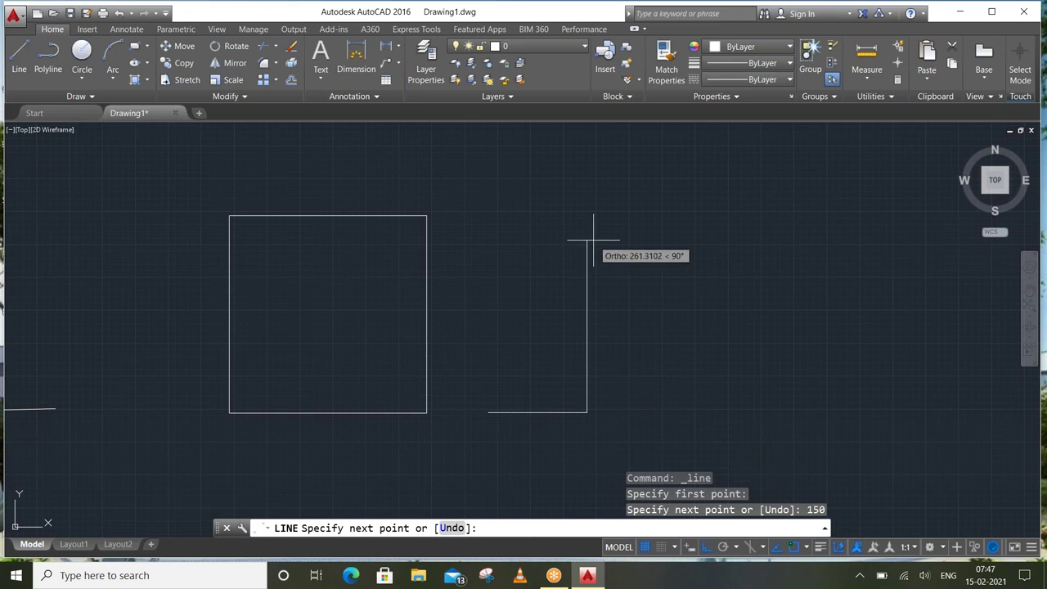
{"action": "left_click", "coordinate": [692, 553]}
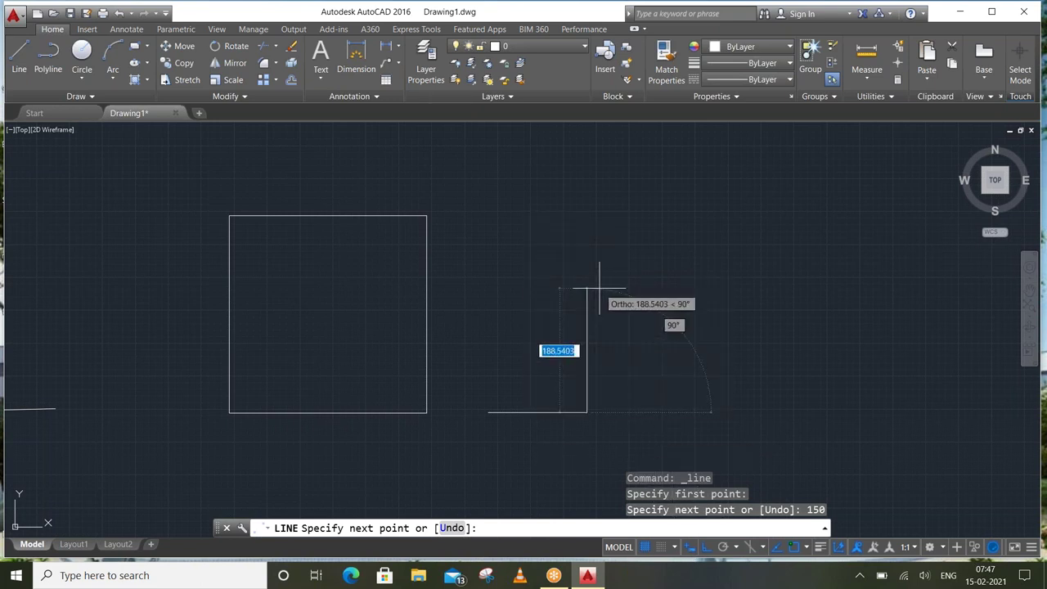
Add the 150-unit right and top edges and close the small square
{"action": "type", "text": "1"}
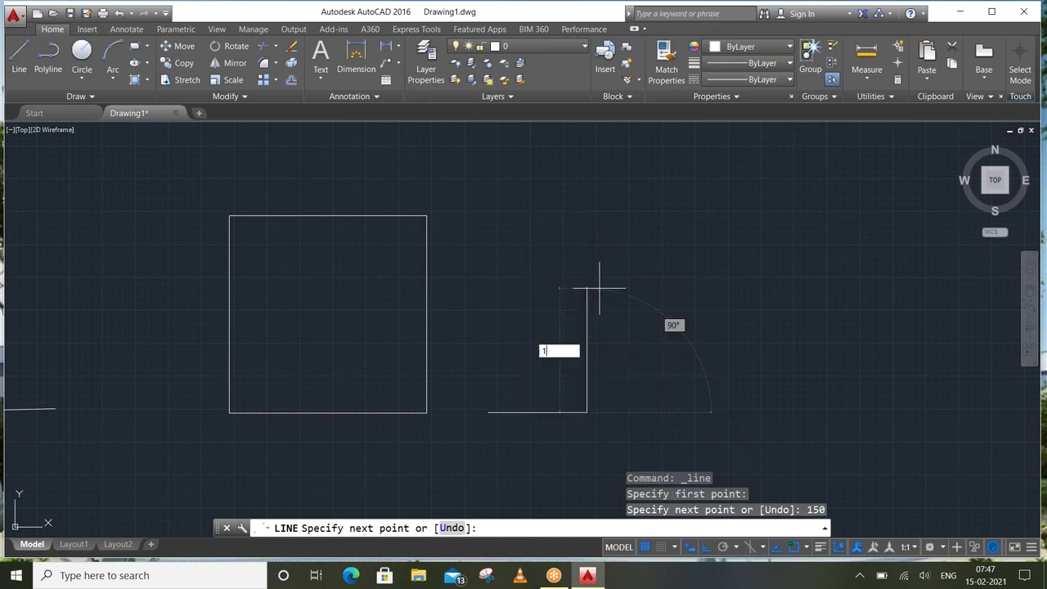
{"action": "type", "text": "50"}
{"action": "key", "text": "Return"}
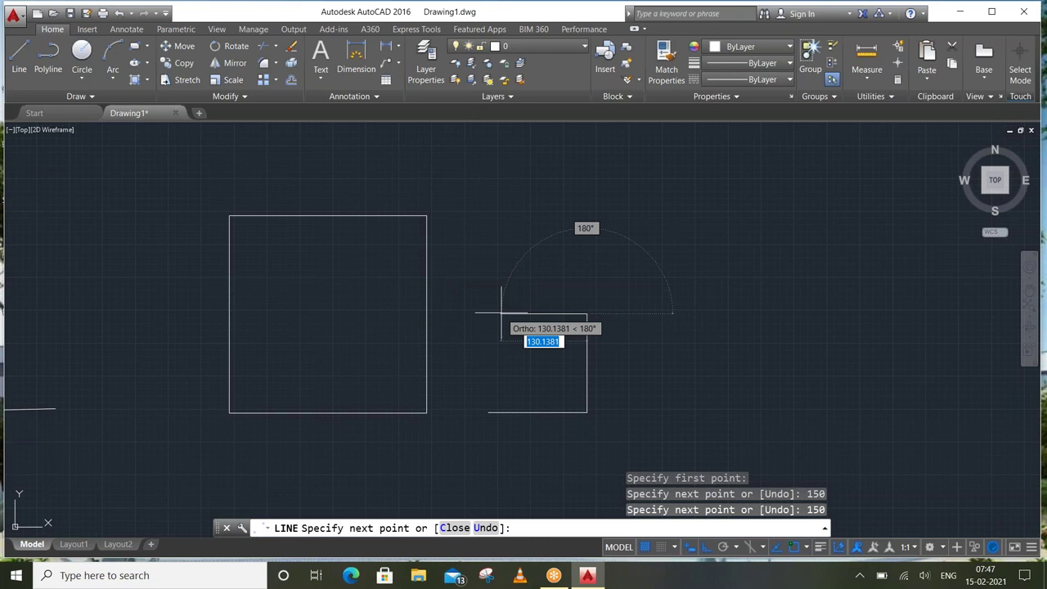
{"action": "type", "text": "150"}
{"action": "key", "text": "Return"}
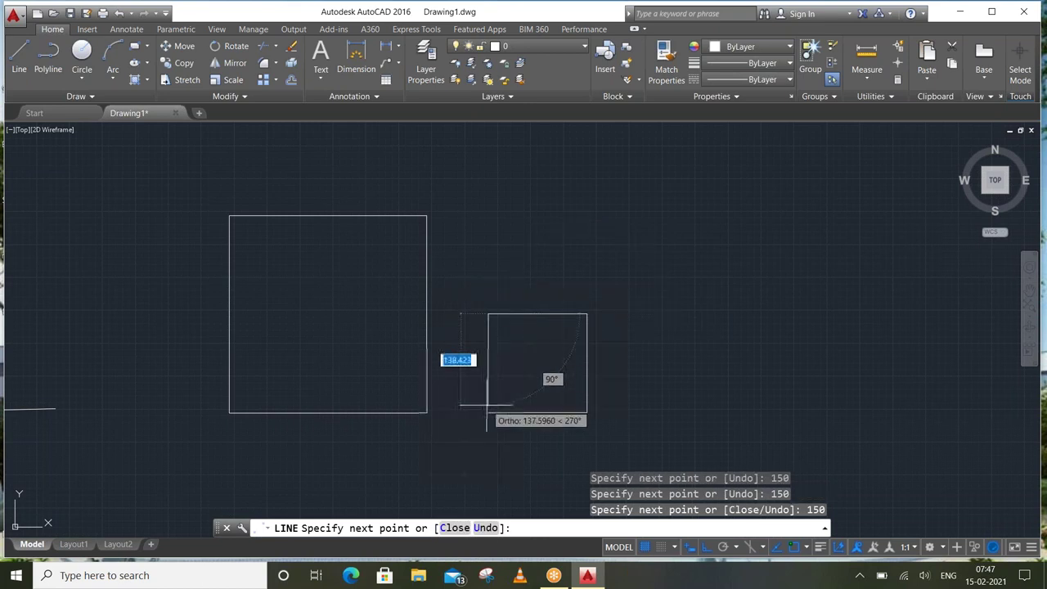
{"action": "left_click", "coordinate": [488, 413]}
{"action": "right_click", "coordinate": [481, 328]}
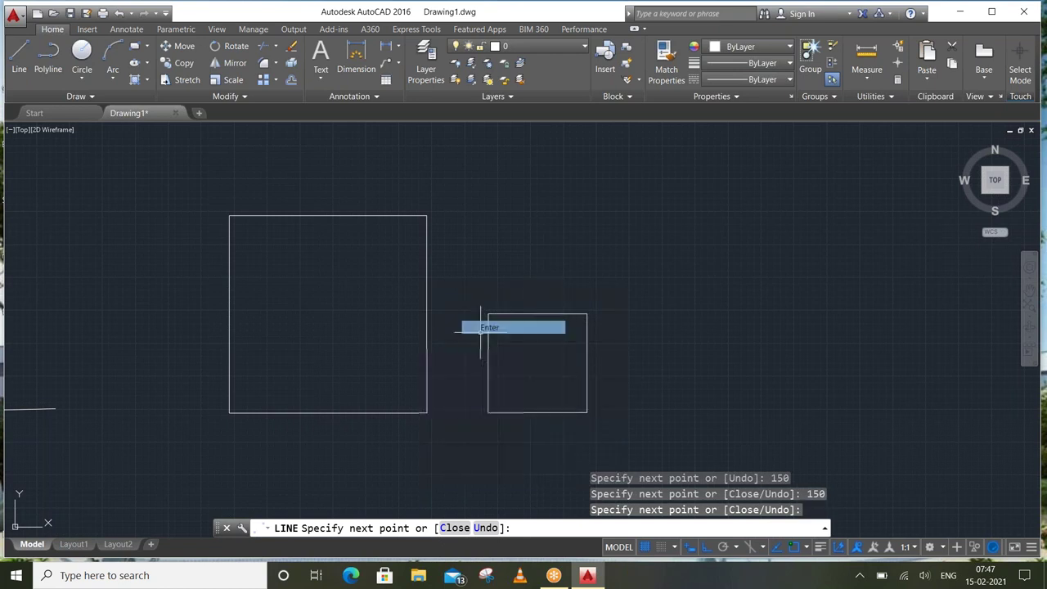
{"action": "left_click", "coordinate": [483, 328]}
{"action": "middle_click_drag", "start_coordinate": [488, 340], "coordinate": [368, 260]}
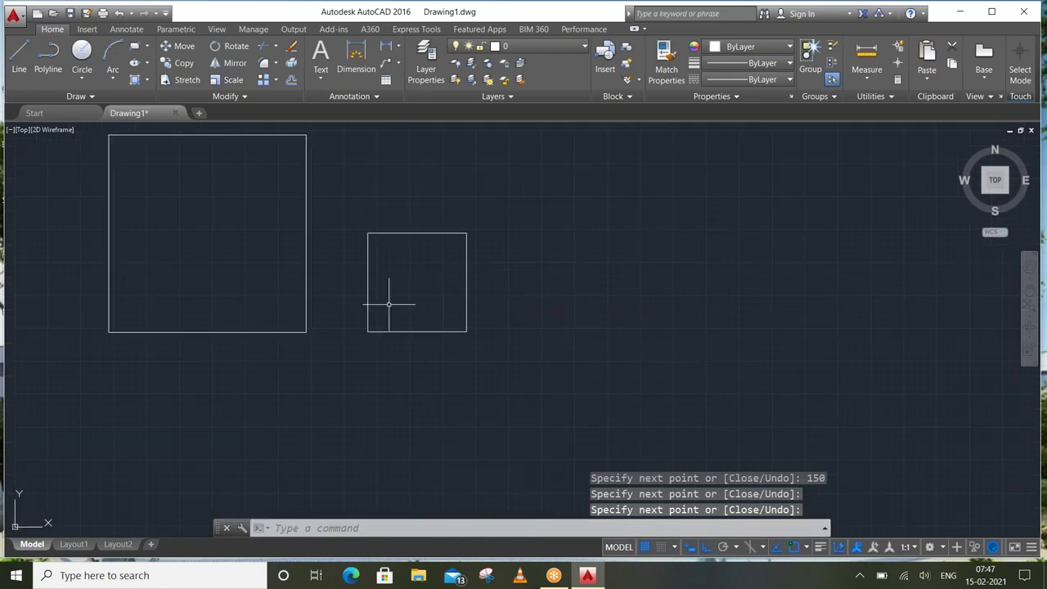
{"action": "left_click", "coordinate": [514, 254]}
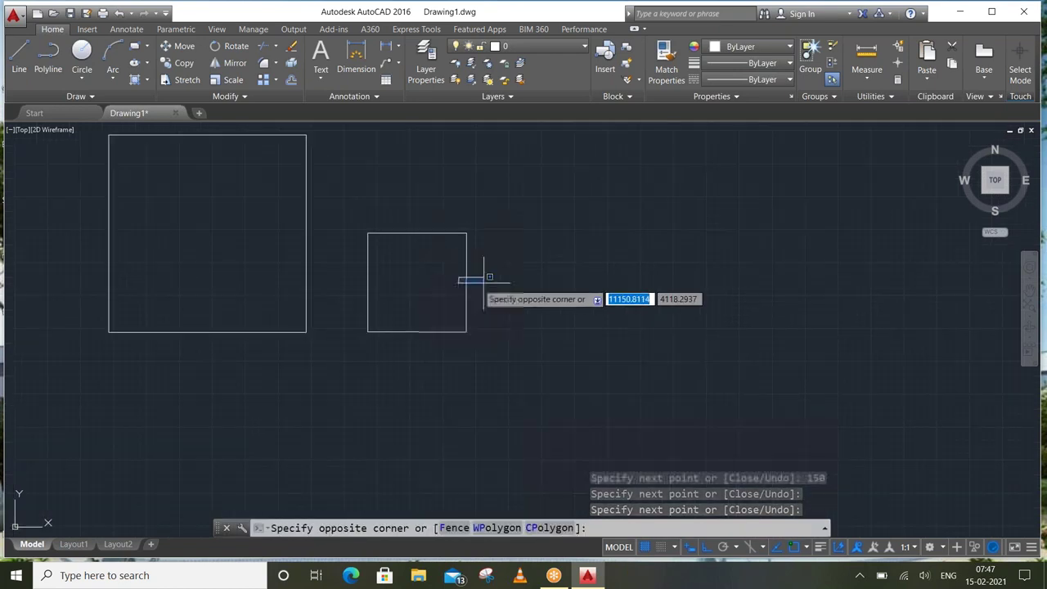
{"action": "left_click", "coordinate": [454, 278]}
{"action": "left_click", "coordinate": [434, 210]}
{"action": "left_click", "coordinate": [415, 267]}
{"action": "left_click", "coordinate": [360, 270]}
{"action": "left_click", "coordinate": [397, 355]}
{"action": "left_click", "coordinate": [396, 276]}
{"action": "left_click", "coordinate": [352, 286]}
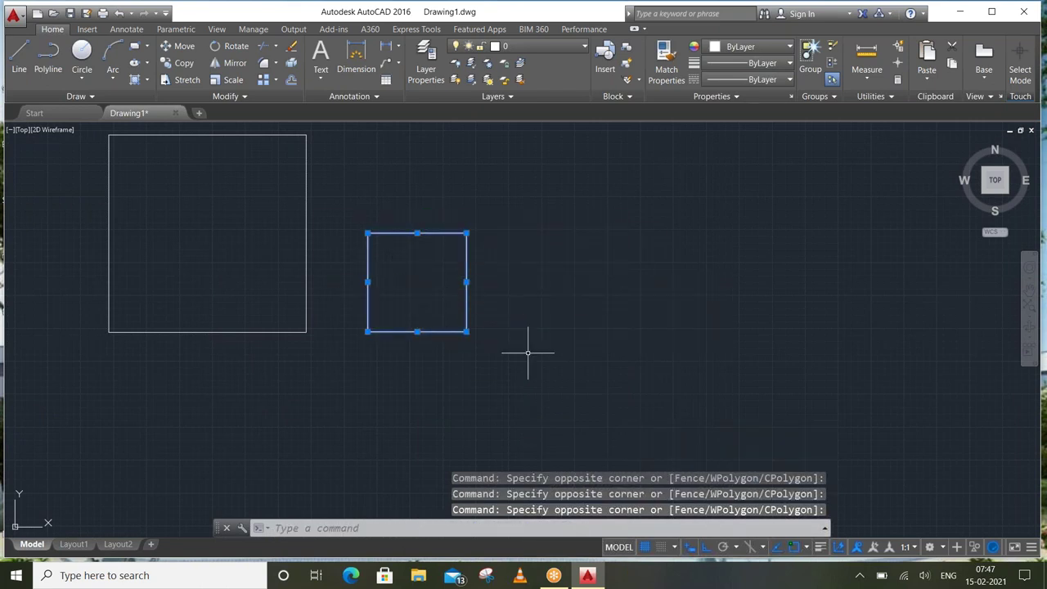
{"action": "key", "text": "Escape"}
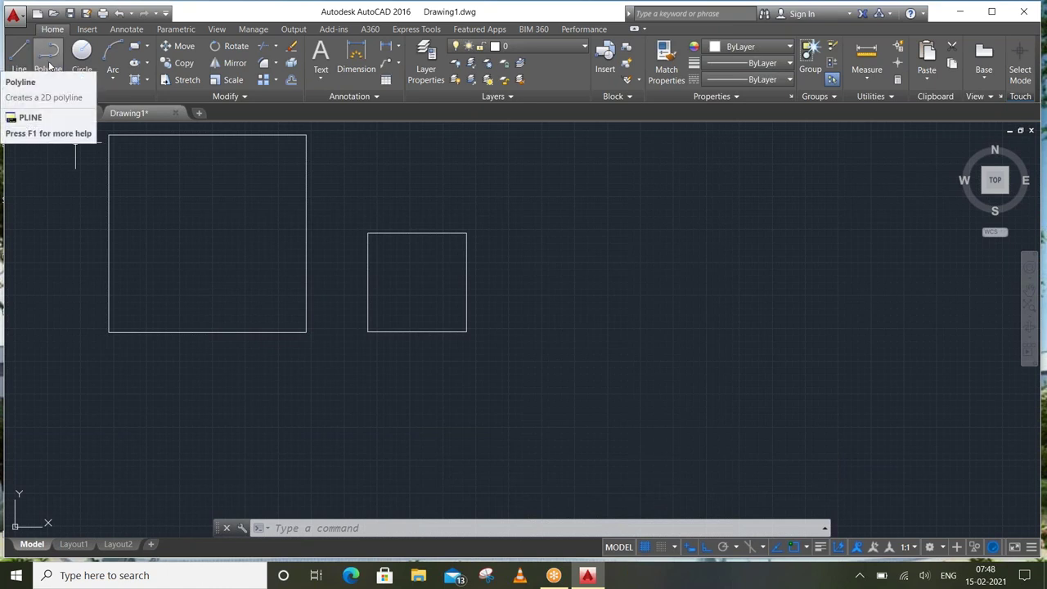
Draw a closed PLINE square with 120-unit sides right of the 150-unit square
{"action": "left_click", "coordinate": [49, 66]}
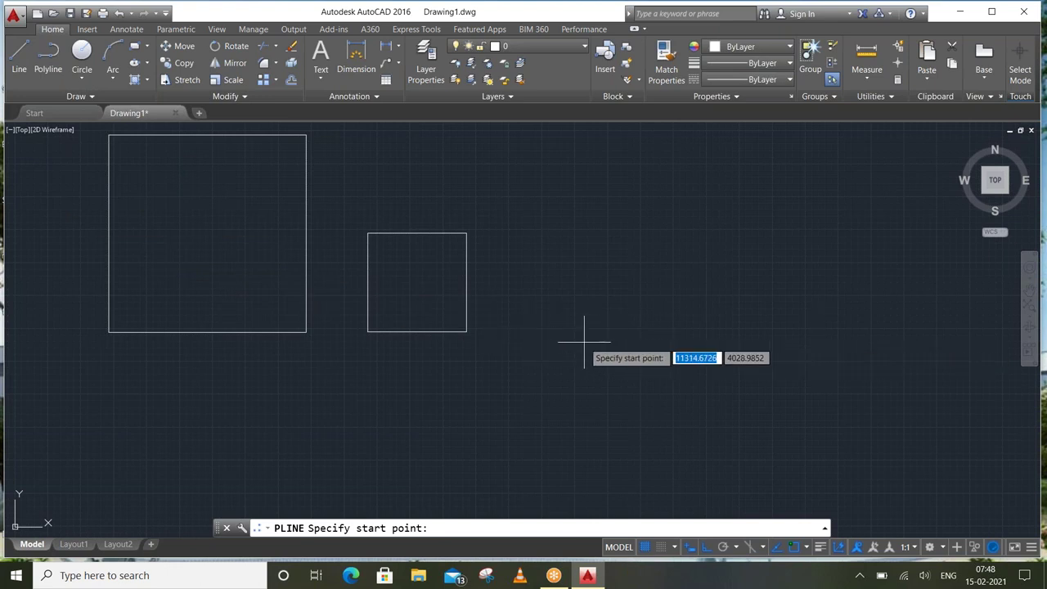
{"action": "left_click", "coordinate": [560, 337]}
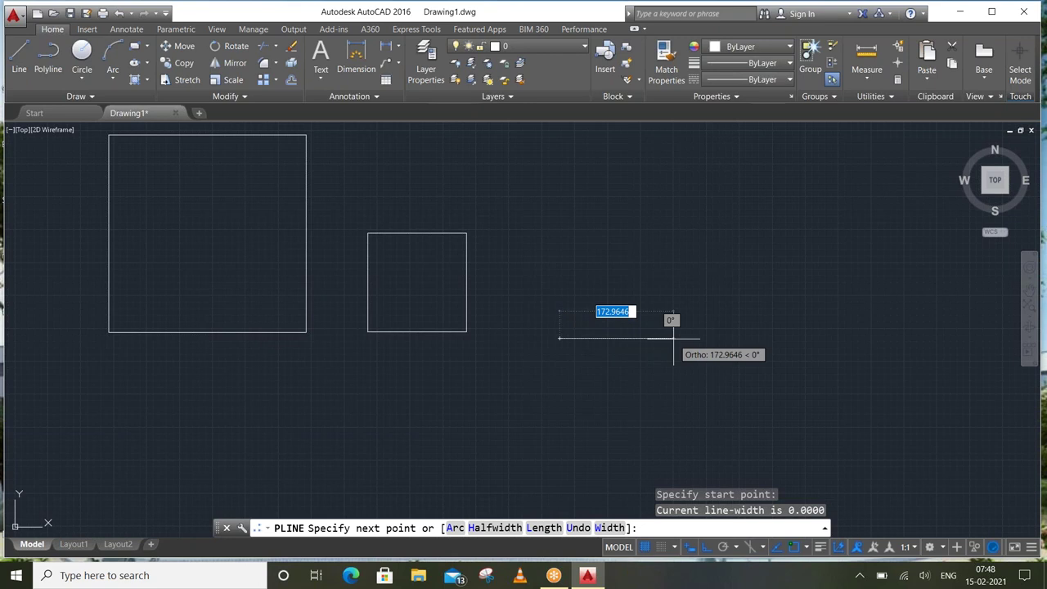
{"action": "type", "text": "150"}
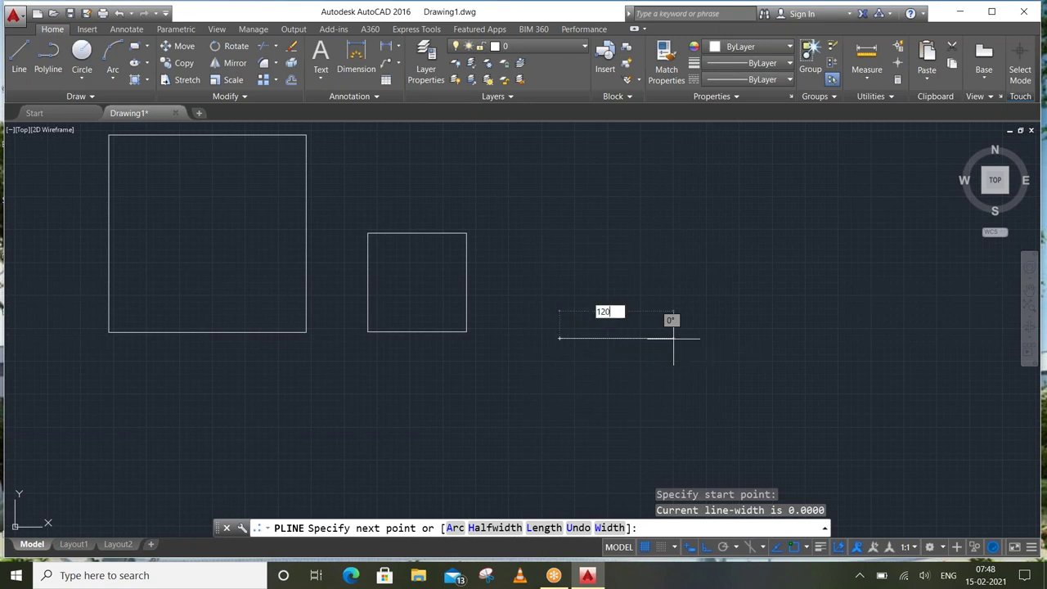
{"action": "key", "text": "Return"}
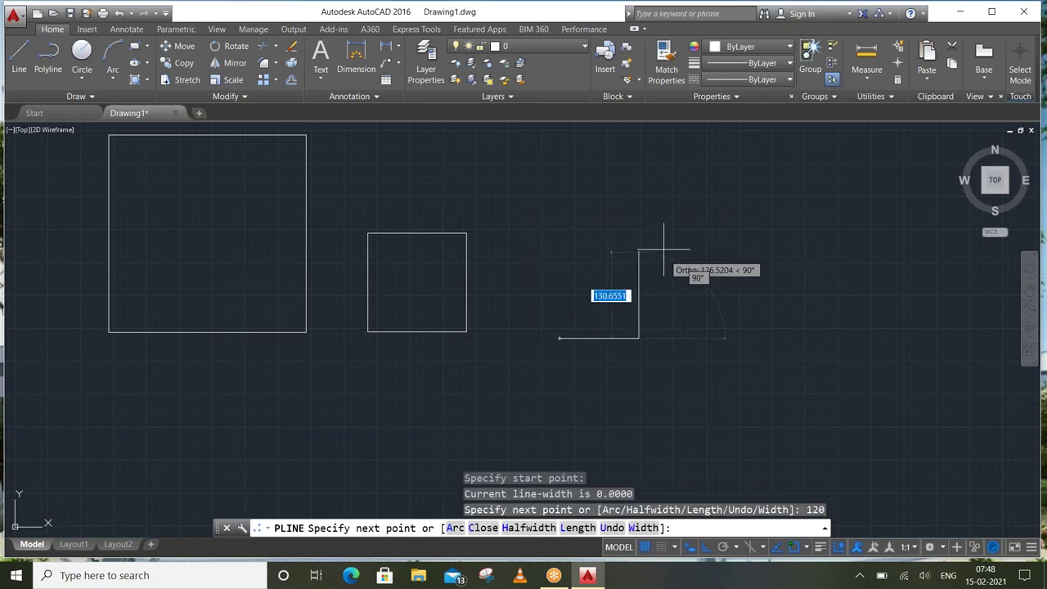
{"action": "type", "text": "120"}
{"action": "key", "text": "Return"}
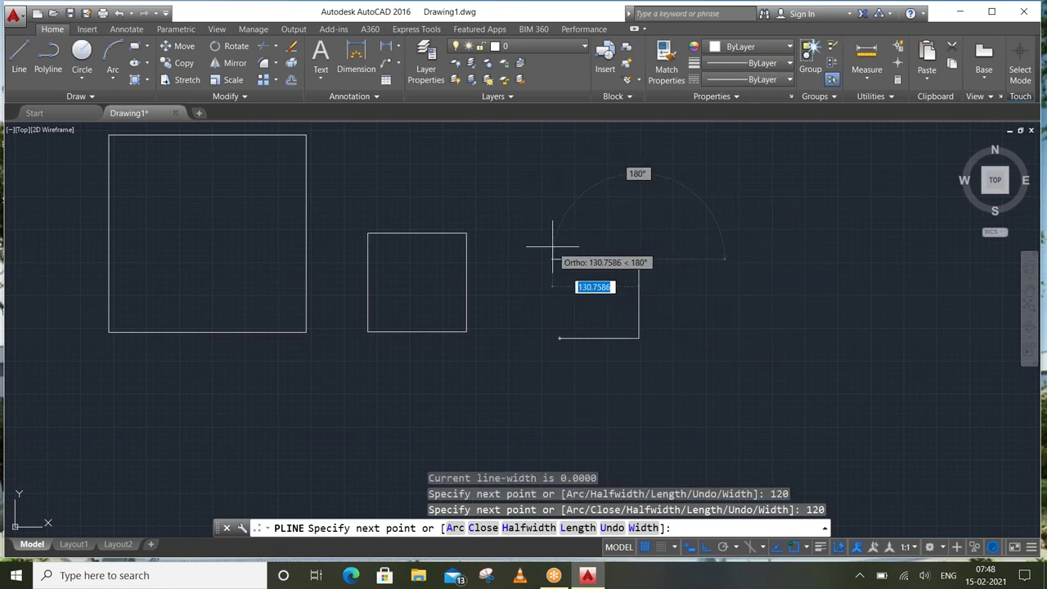
{"action": "type", "text": "120"}
{"action": "key", "text": "Return"}
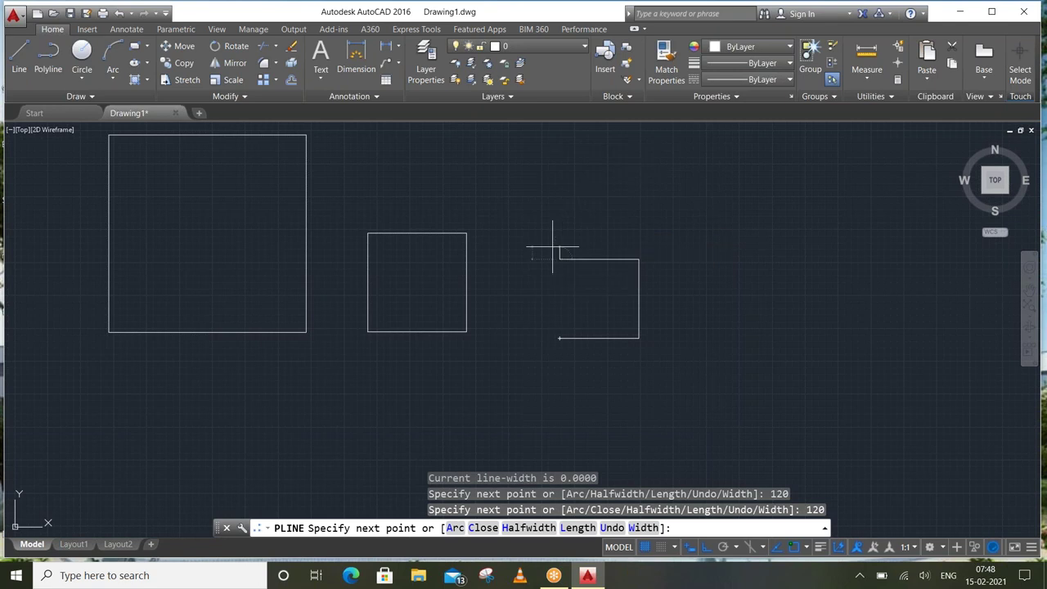
{"action": "left_click", "coordinate": [560, 338]}
{"action": "right_click", "coordinate": [526, 274]}
{"action": "left_click", "coordinate": [540, 279]}
{"action": "middle_click_drag", "start_coordinate": [533, 326], "coordinate": [534, 332]}
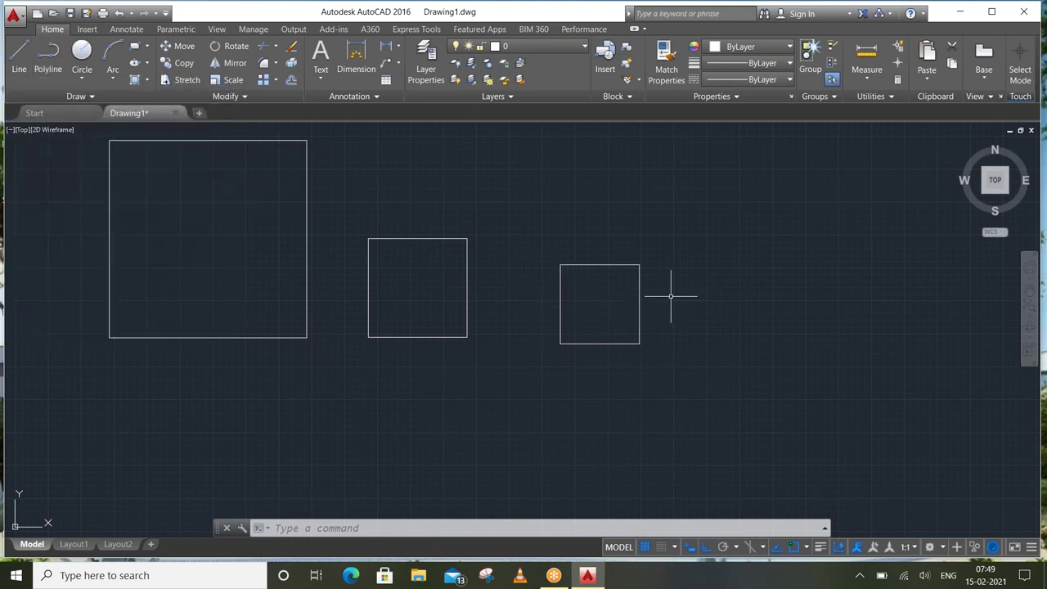
Select the 120-unit polyline square to show its grips, clearing a stray selection first
{"action": "left_click", "coordinate": [639, 301]}
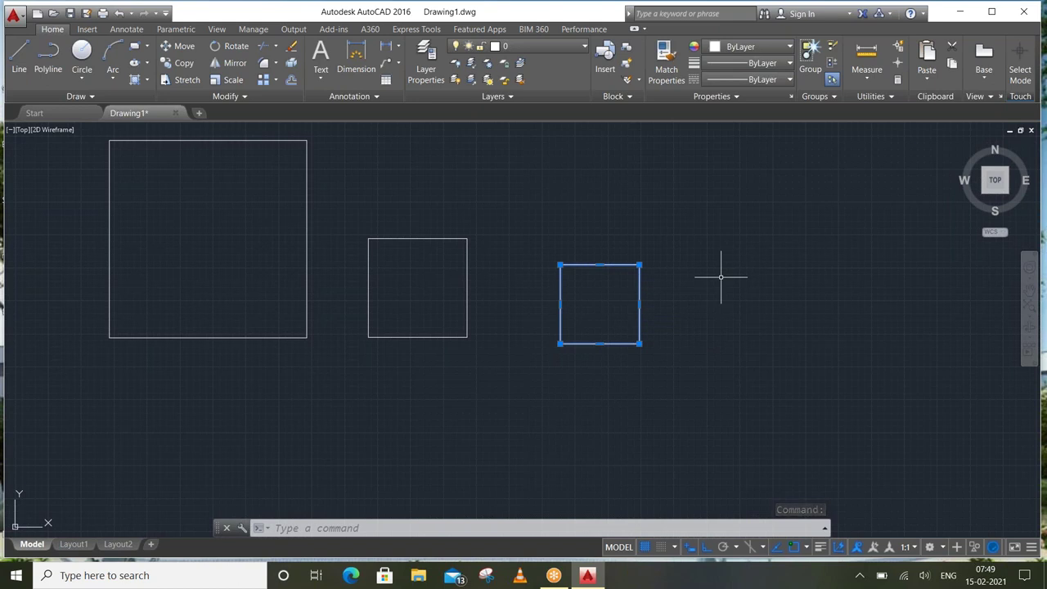
{"action": "left_click", "coordinate": [466, 271]}
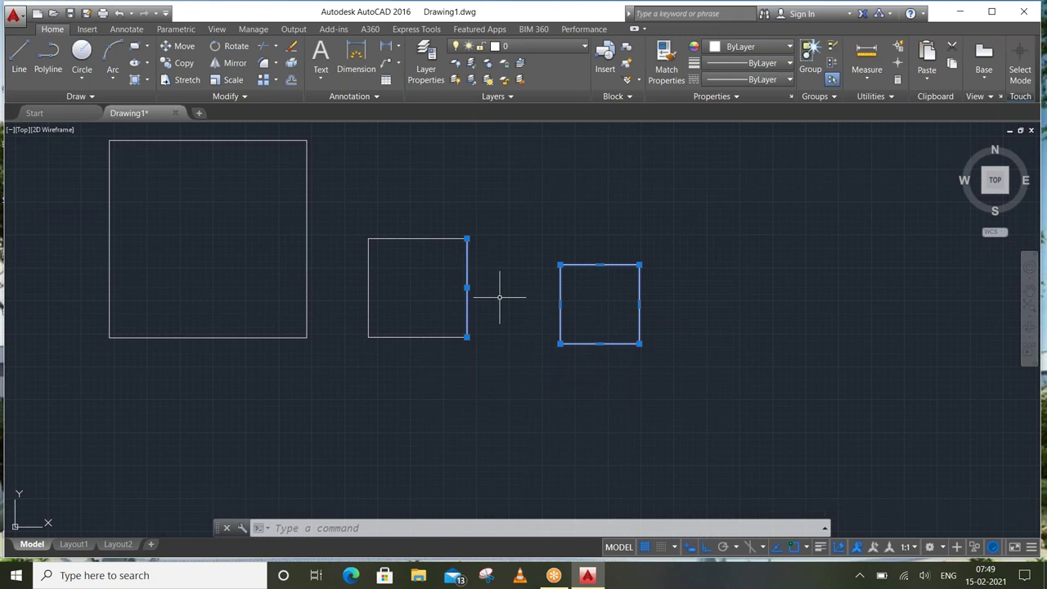
{"action": "key", "text": "Escape"}
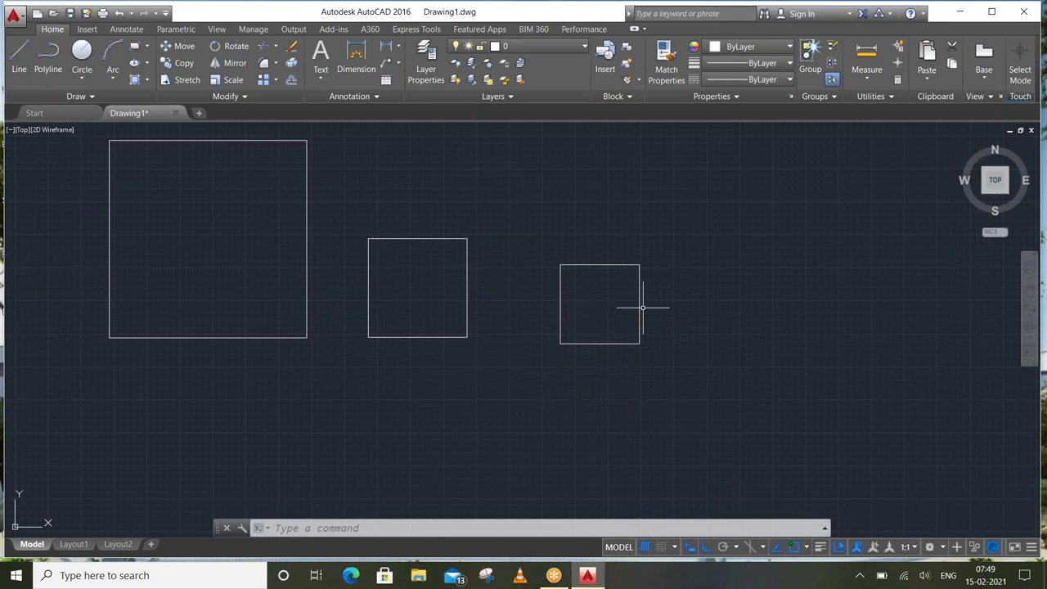
{"action": "left_click", "coordinate": [642, 308]}
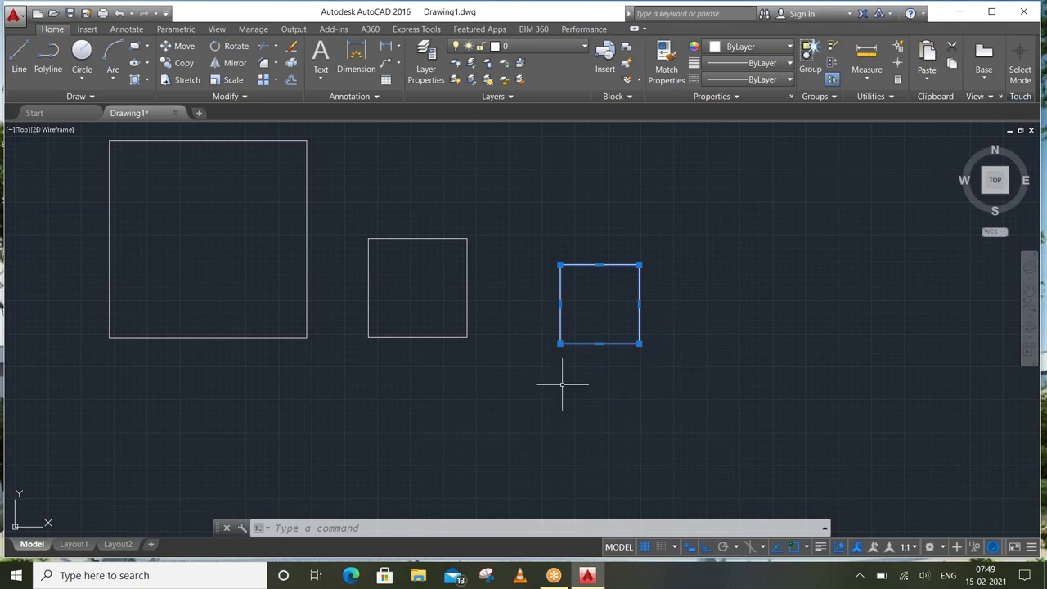
{"action": "mouse_move", "coordinate": [639, 304]}
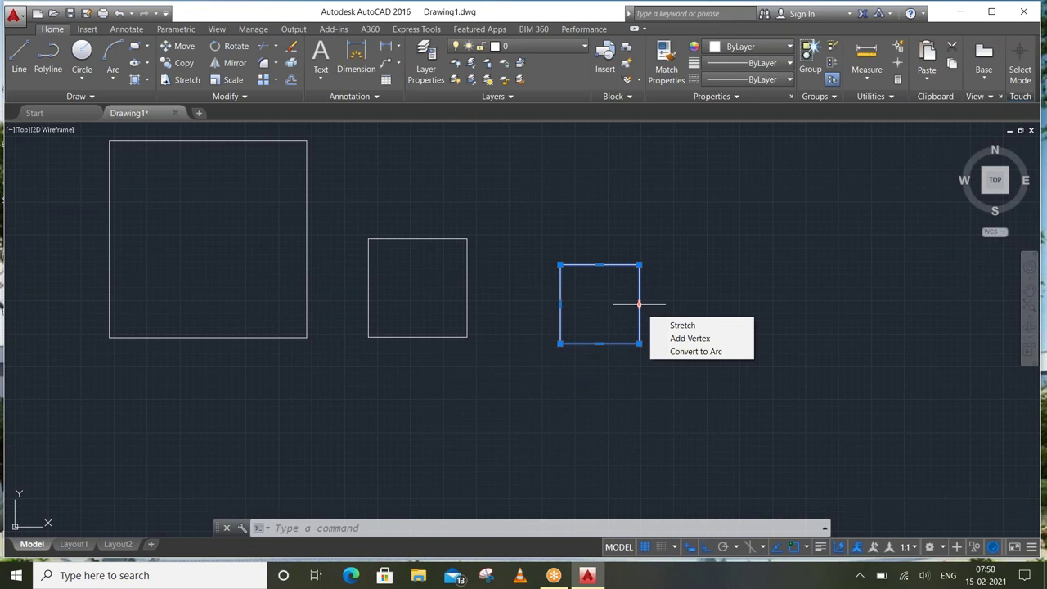
Stretch the square's right edge outward and pull a new bottom vertex down to a point
{"action": "left_click", "coordinate": [666, 327]}
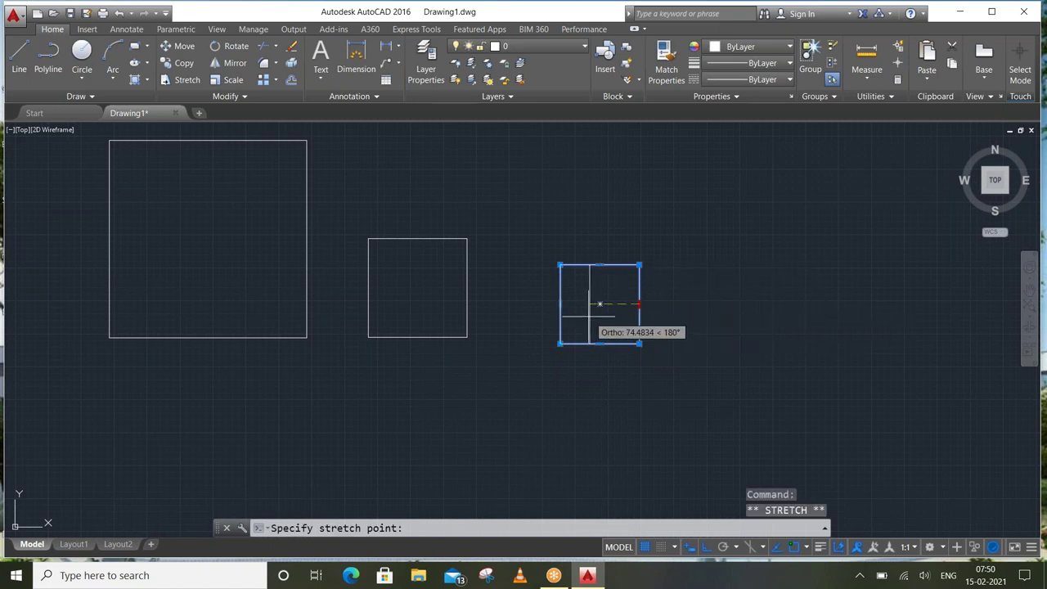
{"action": "left_click", "coordinate": [736, 305]}
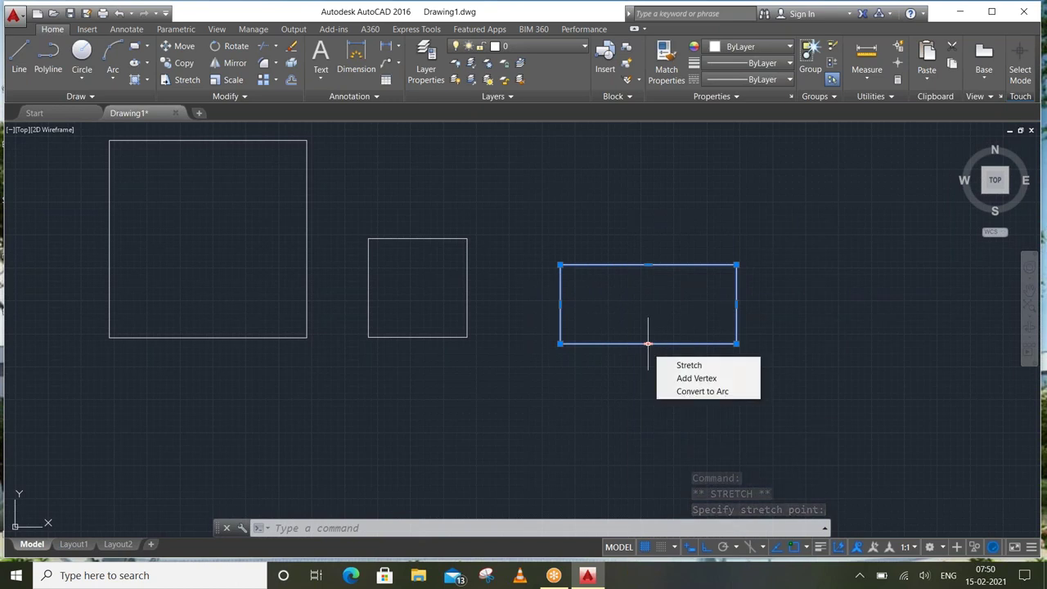
{"action": "mouse_move", "coordinate": [648, 344]}
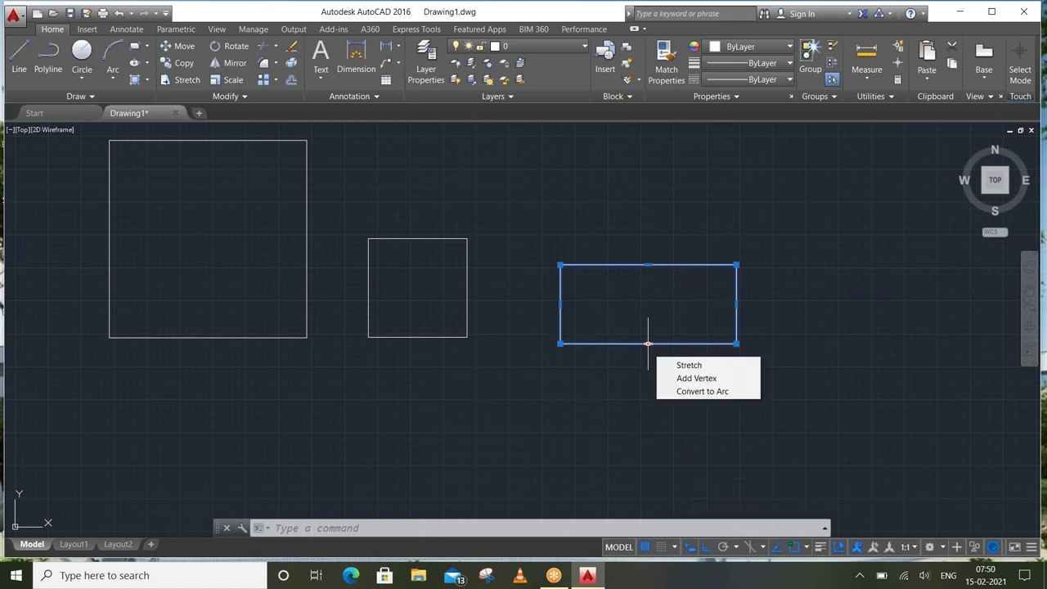
{"action": "left_click", "coordinate": [673, 378]}
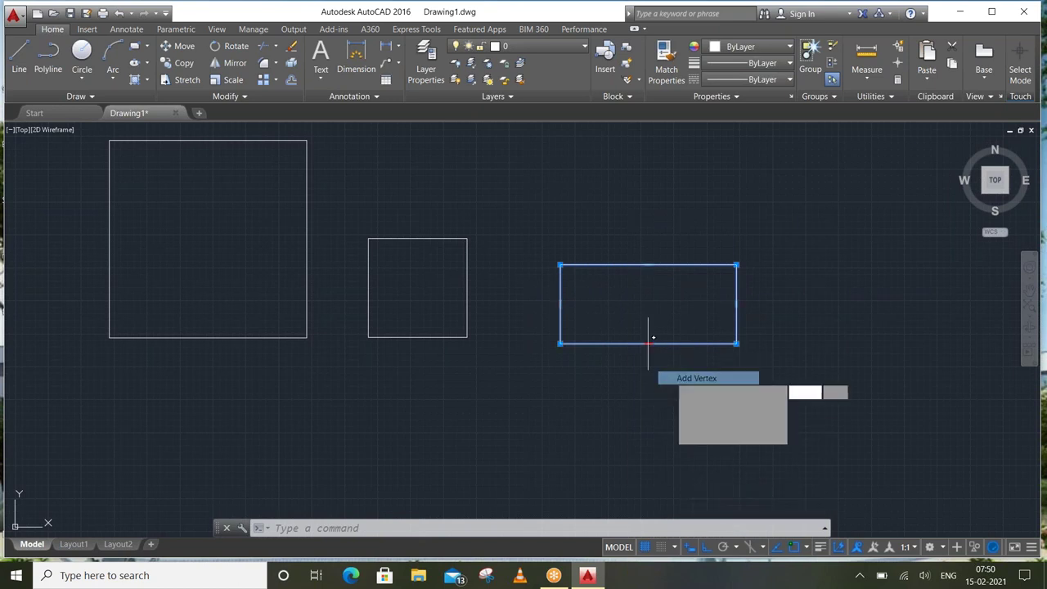
{"action": "left_click", "coordinate": [648, 413]}
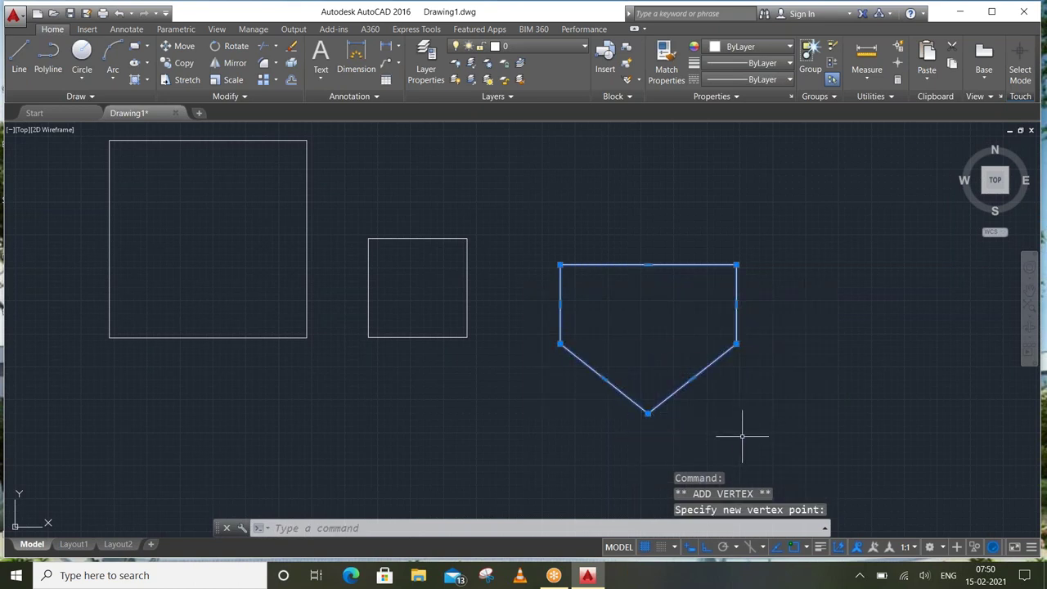
{"action": "mouse_move", "coordinate": [648, 264]}
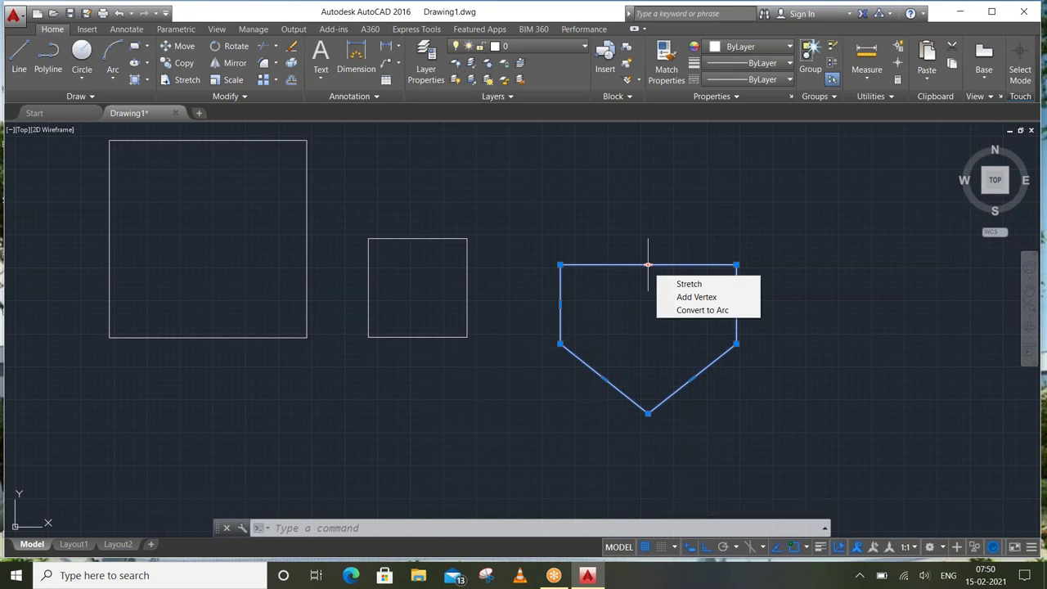
Bow the top edge into an upward arc and stretch the right edge further out
{"action": "left_click", "coordinate": [697, 310]}
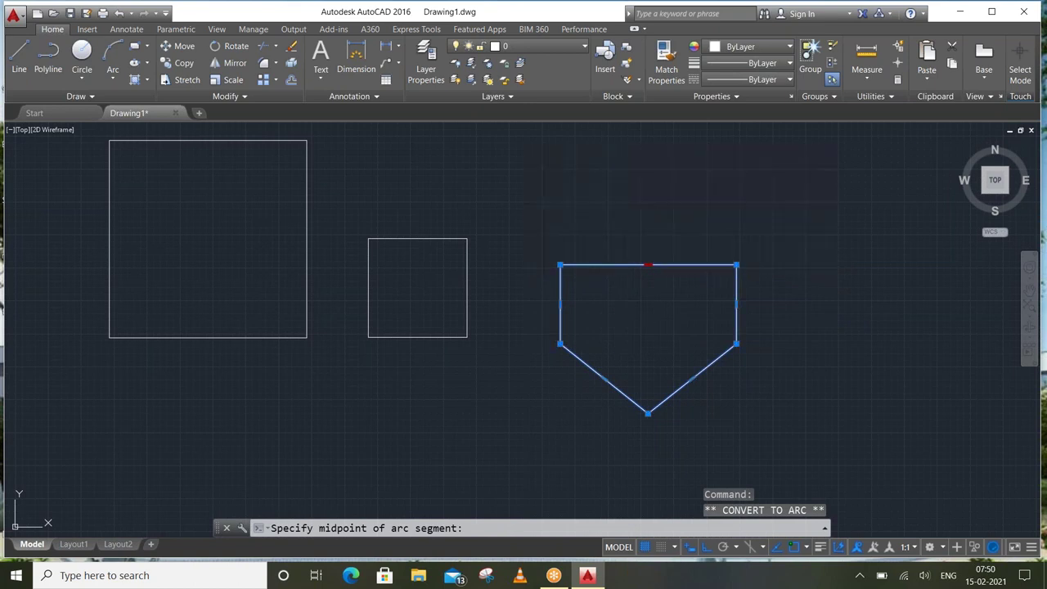
{"action": "left_click", "coordinate": [647, 176]}
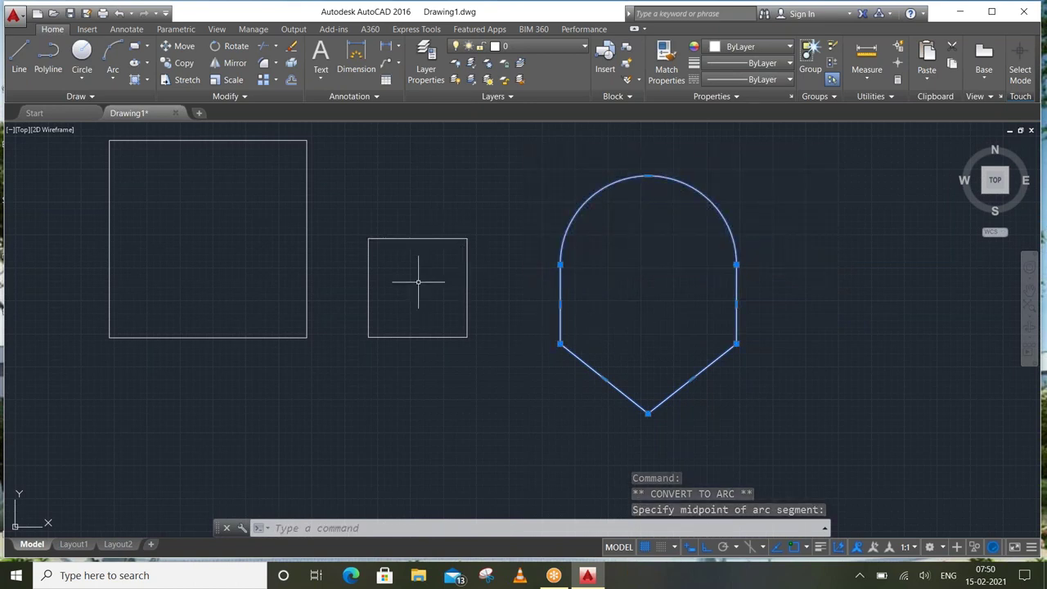
{"action": "mouse_move", "coordinate": [737, 304]}
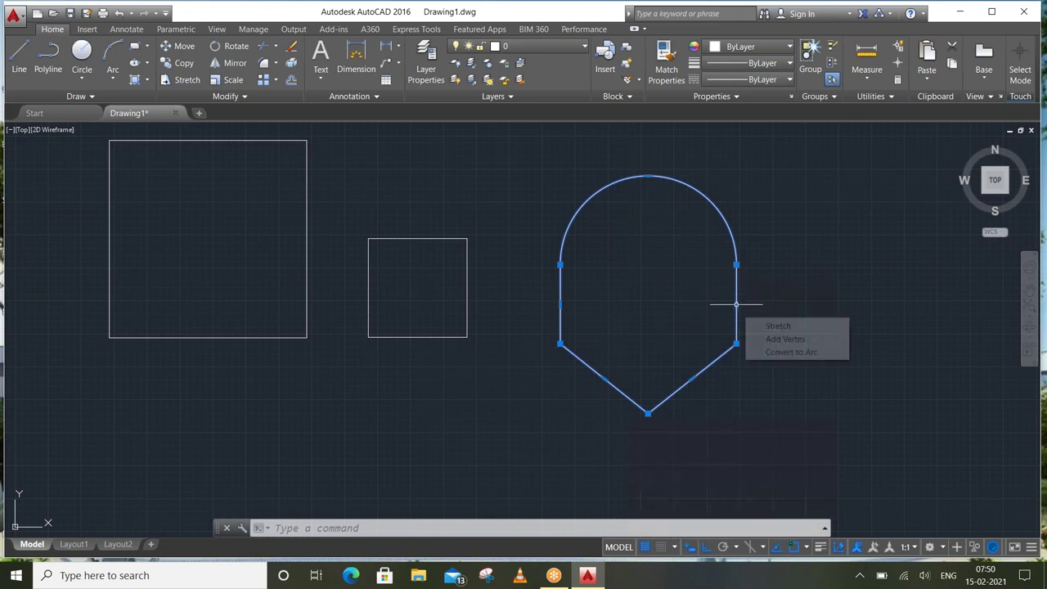
{"action": "left_click", "coordinate": [778, 326]}
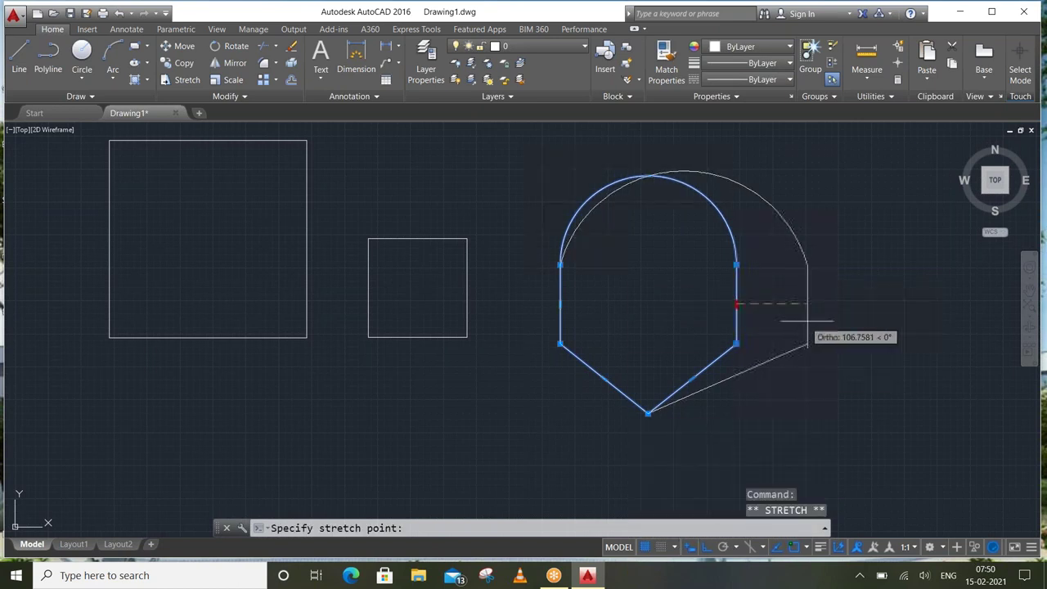
{"action": "left_click", "coordinate": [840, 304]}
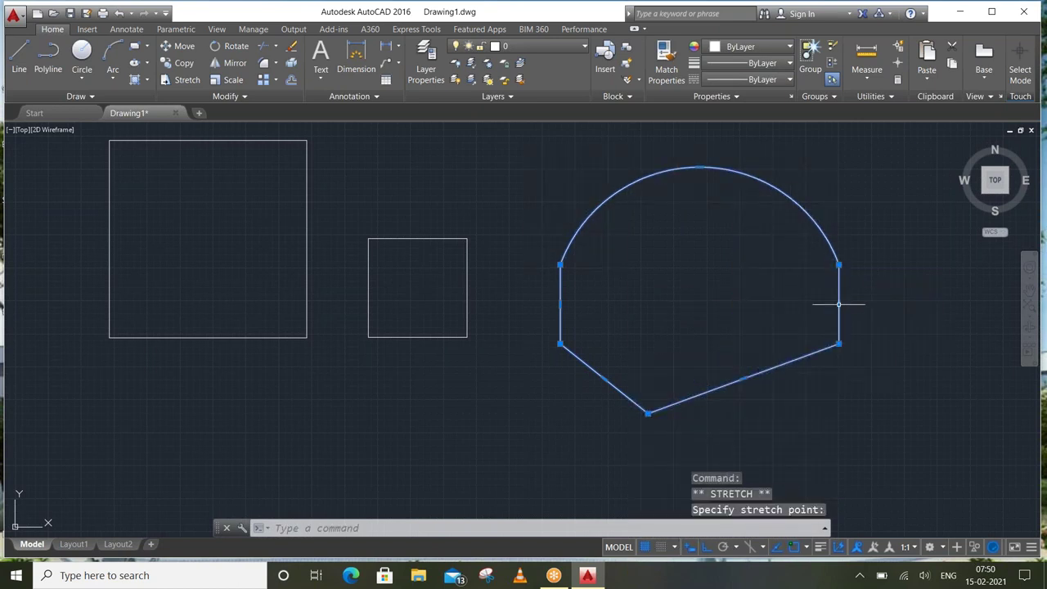
Pull a right-edge vertex inward and arc the notch's upper edge to the top-right corner
{"action": "mouse_move", "coordinate": [838, 303]}
{"action": "left_click", "coordinate": [861, 335]}
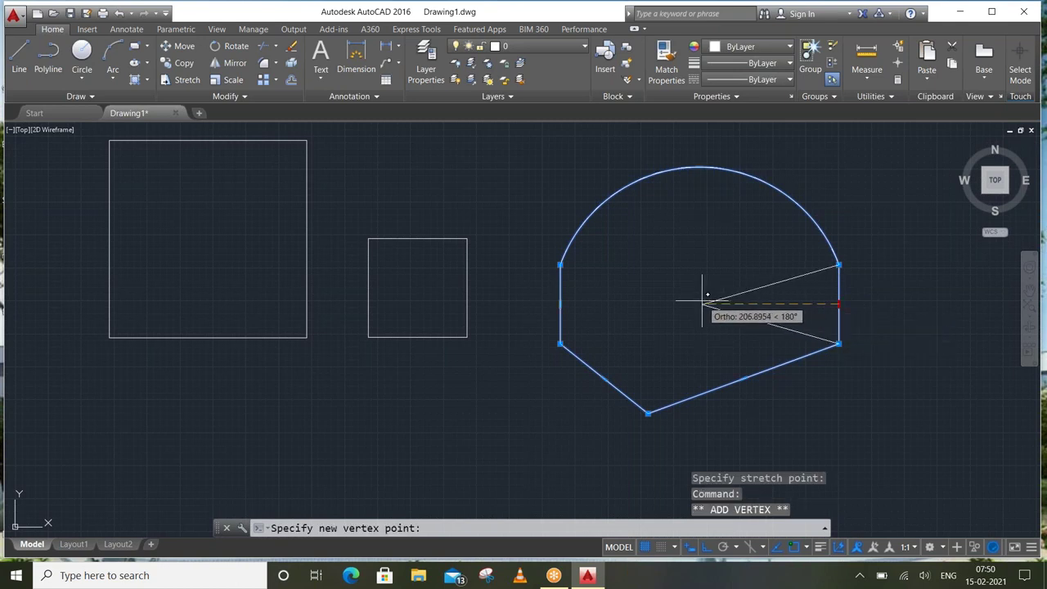
{"action": "left_click", "coordinate": [672, 305]}
{"action": "mouse_move", "coordinate": [754, 284]}
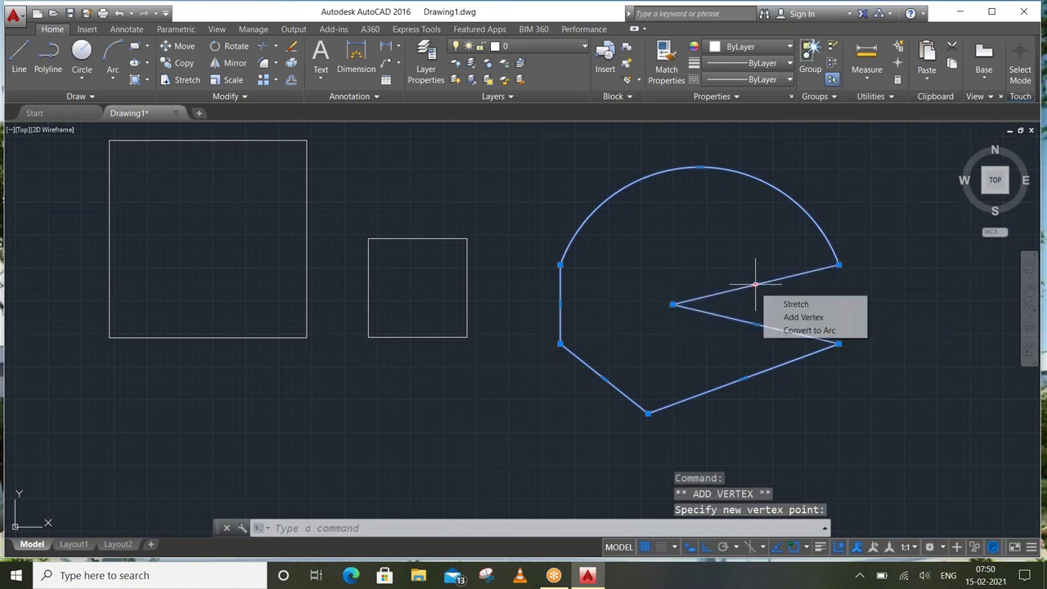
{"action": "left_click", "coordinate": [785, 330]}
{"action": "left_click", "coordinate": [713, 214]}
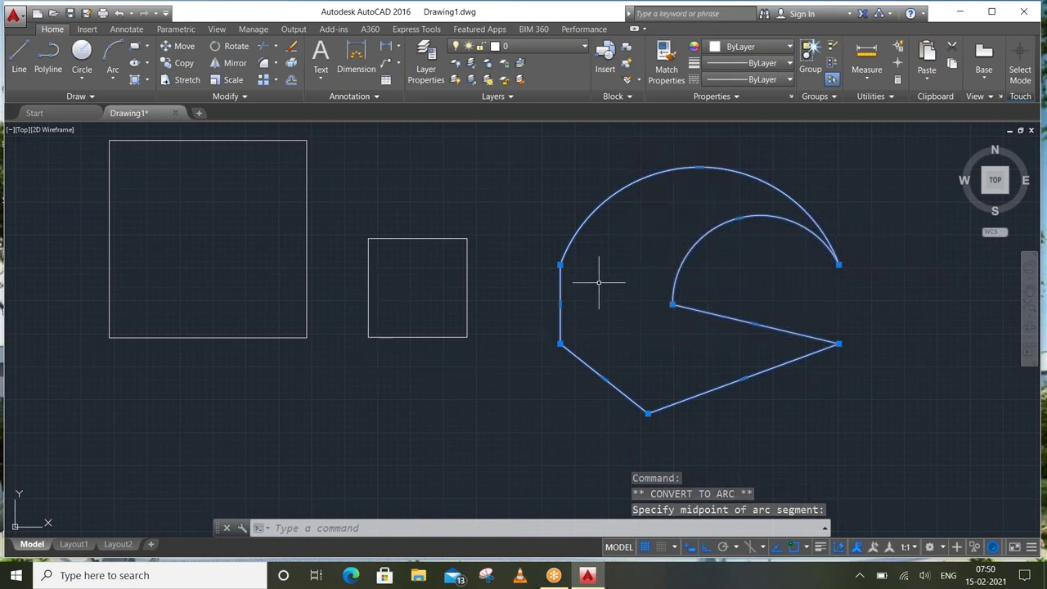
{"action": "key", "text": "Escape"}
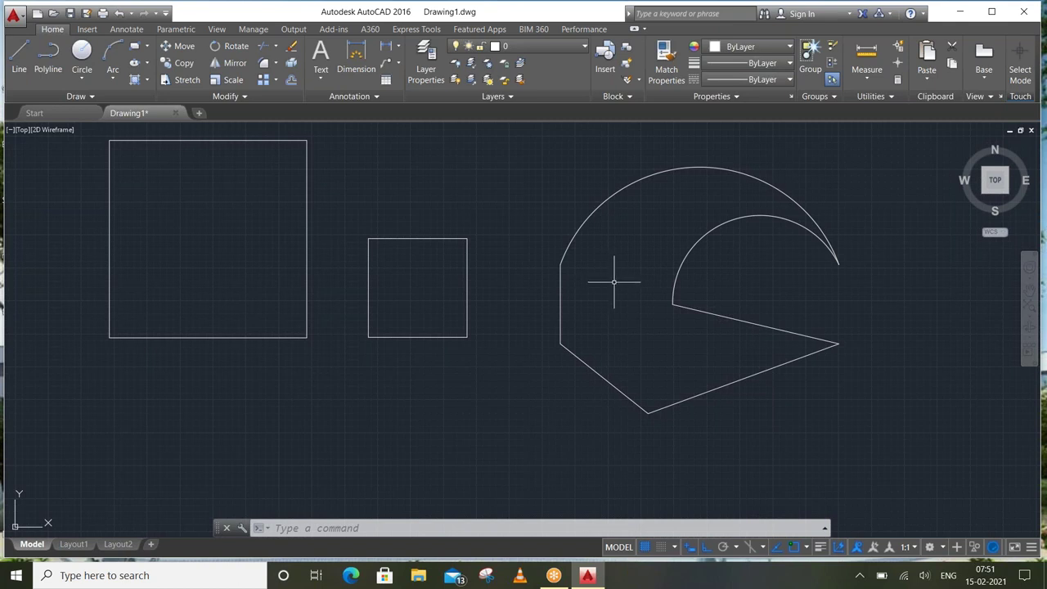
Erase the hooked, arc-topped polyline shape so only the two line squares remain
{"action": "scroll", "coordinate": [700, 250], "scroll_direction": "down", "scroll_amount": 2}
{"action": "left_click", "coordinate": [798, 180]}
{"action": "left_click", "coordinate": [607, 397]}
{"action": "key", "text": "Delete"}
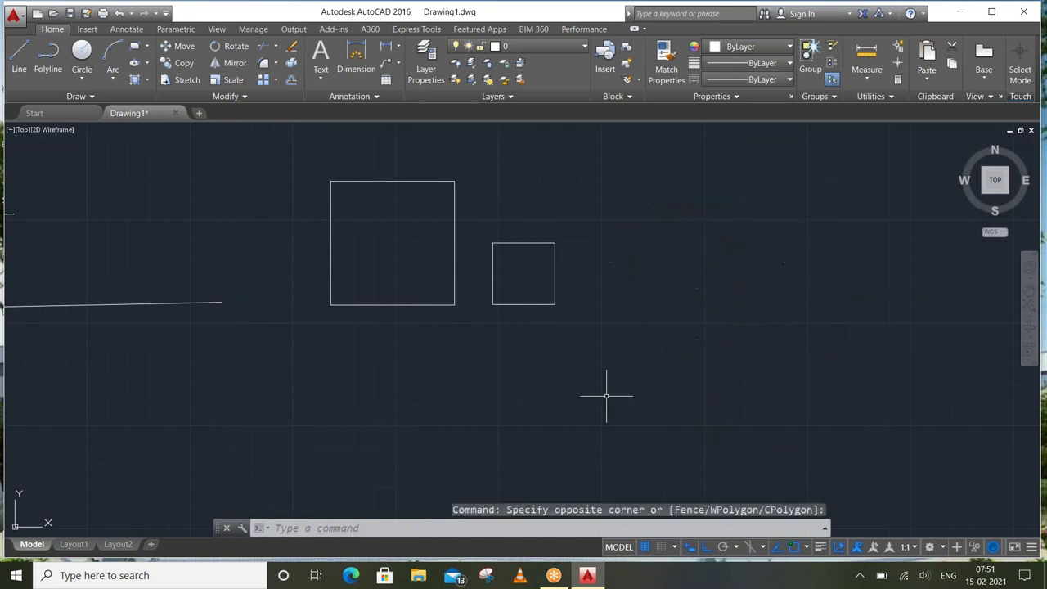
{"action": "scroll", "coordinate": [568, 208], "scroll_direction": "up", "scroll_amount": 2}
{"action": "middle_click_drag", "start_coordinate": [554, 210], "coordinate": [437, 192]}
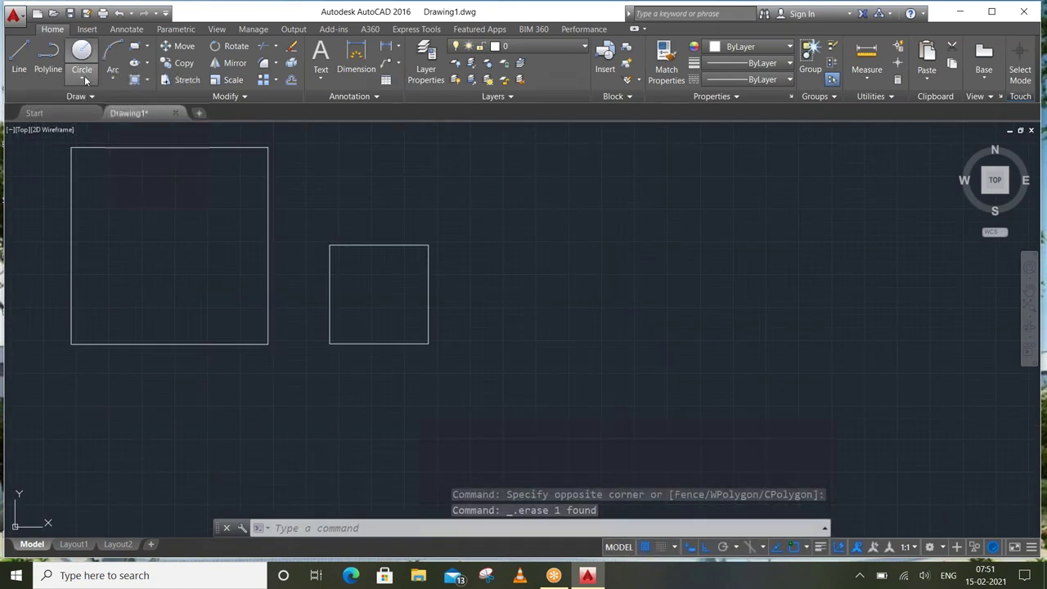
{"action": "left_click", "coordinate": [83, 78]}
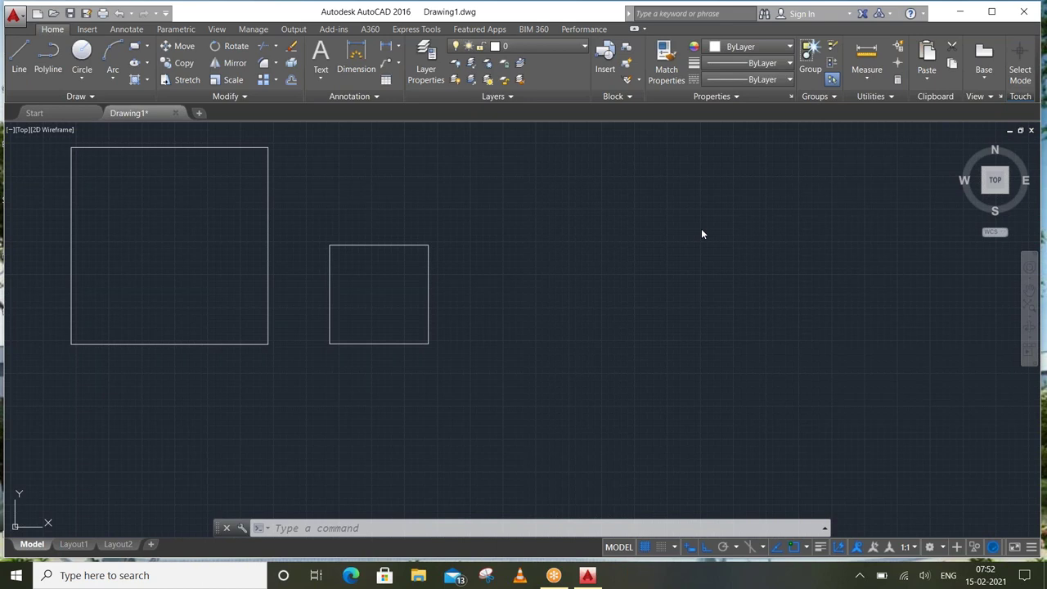
{"action": "left_click", "coordinate": [82, 78]}
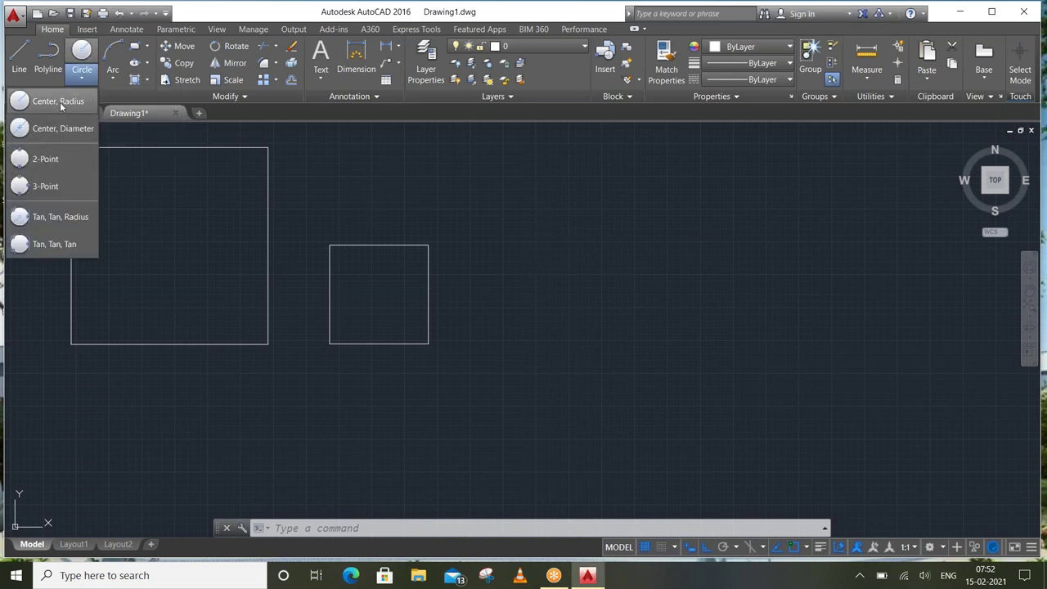
Draw a Center, Radius circle of radius 100 centred right of the 150-unit square
{"action": "left_click", "coordinate": [60, 102]}
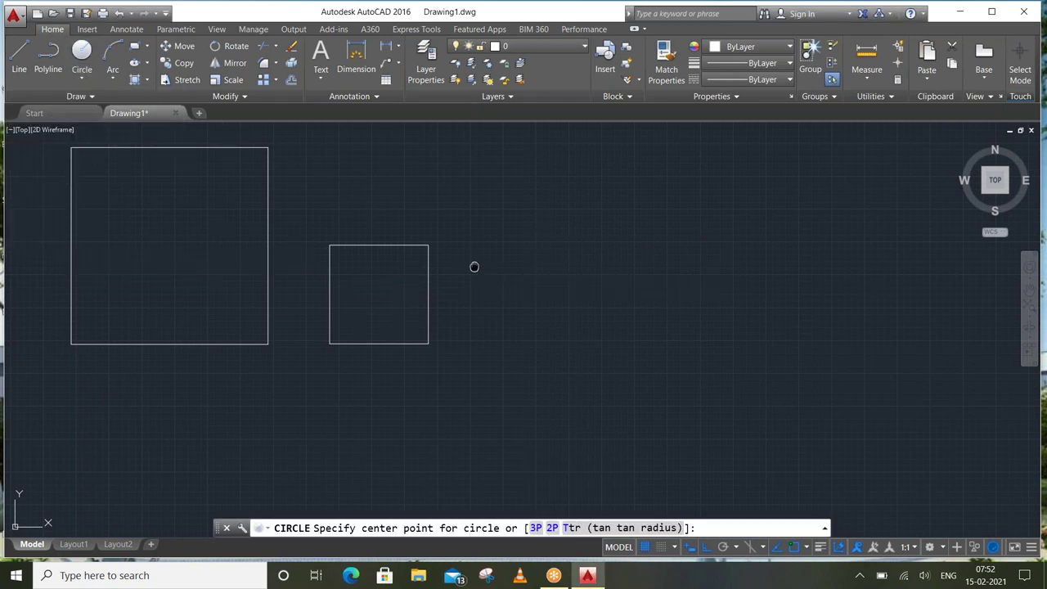
{"action": "middle_click_drag", "start_coordinate": [473, 267], "coordinate": [391, 310]}
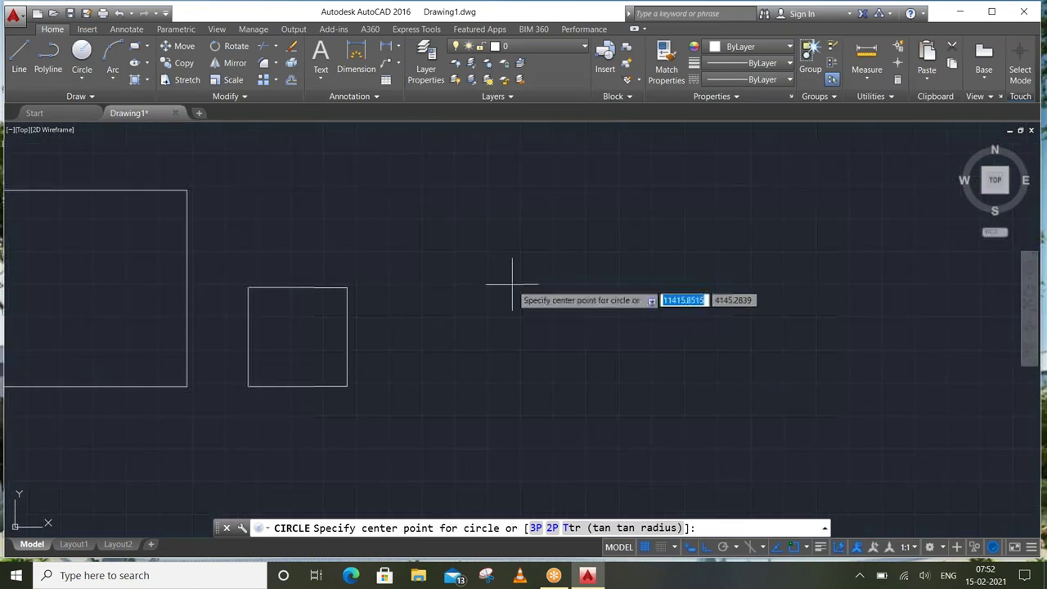
{"action": "left_click", "coordinate": [482, 327]}
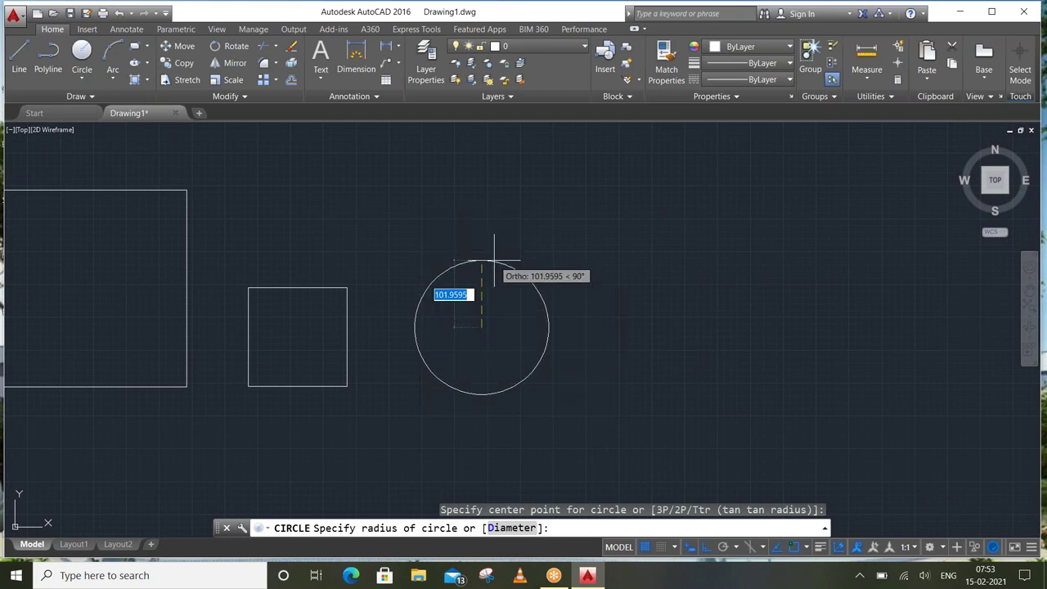
{"action": "type", "text": "100"}
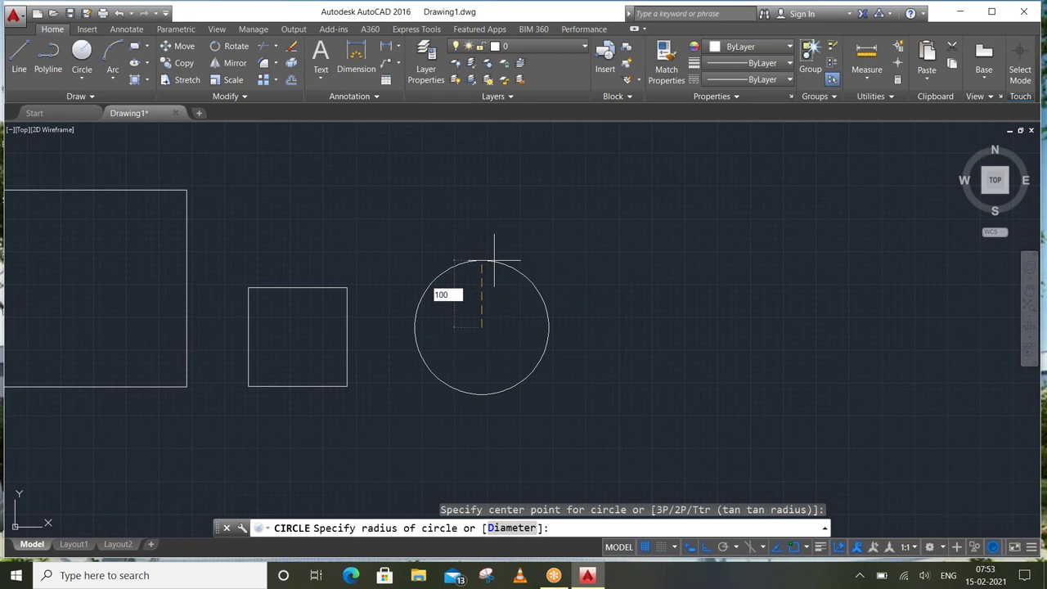
{"action": "key", "text": "Return"}
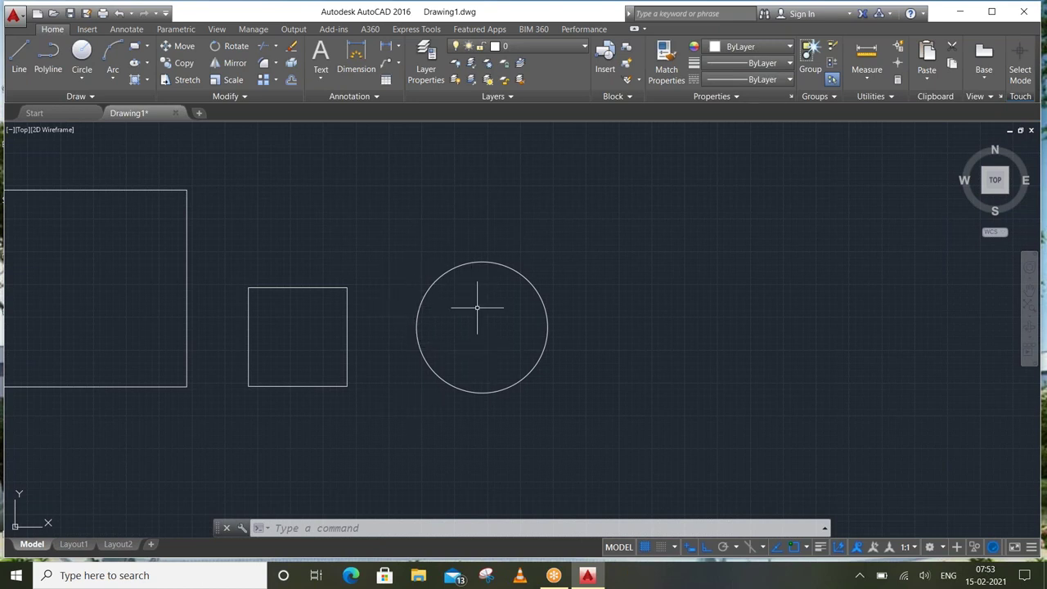
{"action": "left_click", "coordinate": [577, 281]}
Stretch the circle's bottom quadrant grip to 75, then its top grip to 80
{"action": "left_click", "coordinate": [459, 318]}
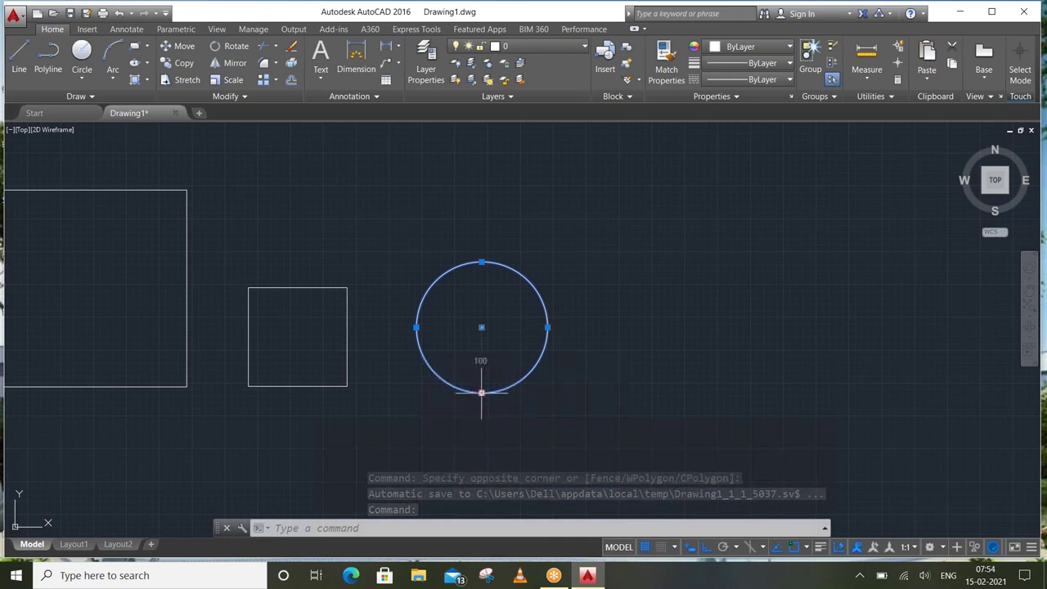
{"action": "left_click", "coordinate": [481, 394]}
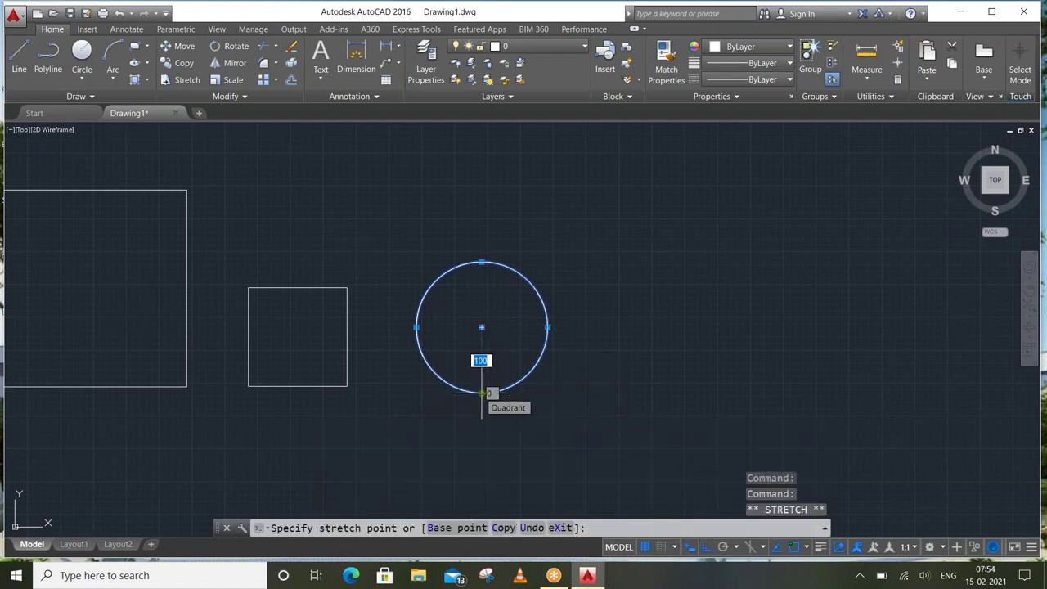
{"action": "type", "text": "75"}
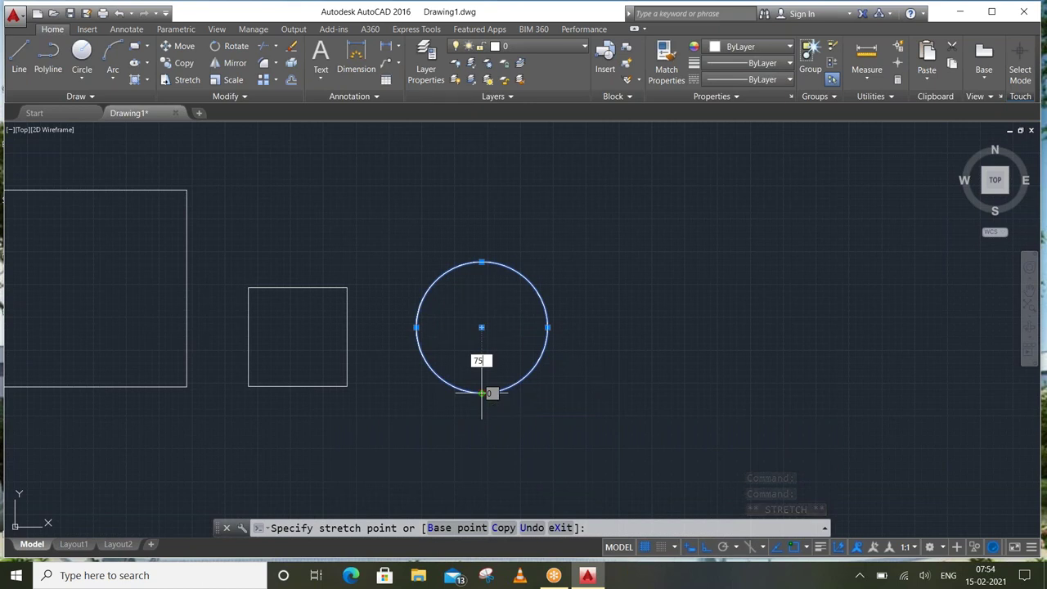
{"action": "key", "text": "Return"}
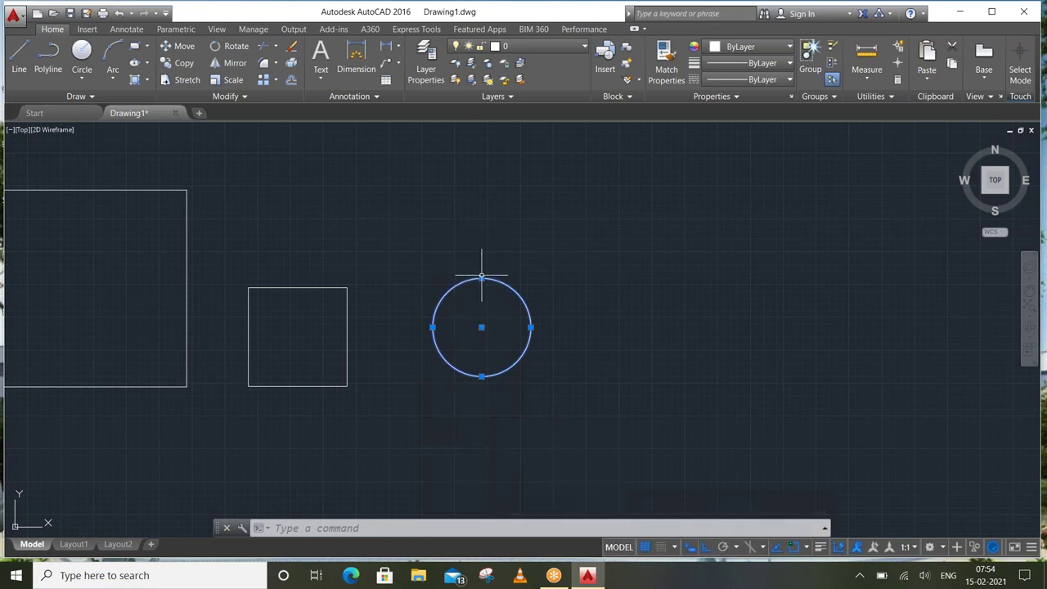
{"action": "left_click", "coordinate": [481, 278]}
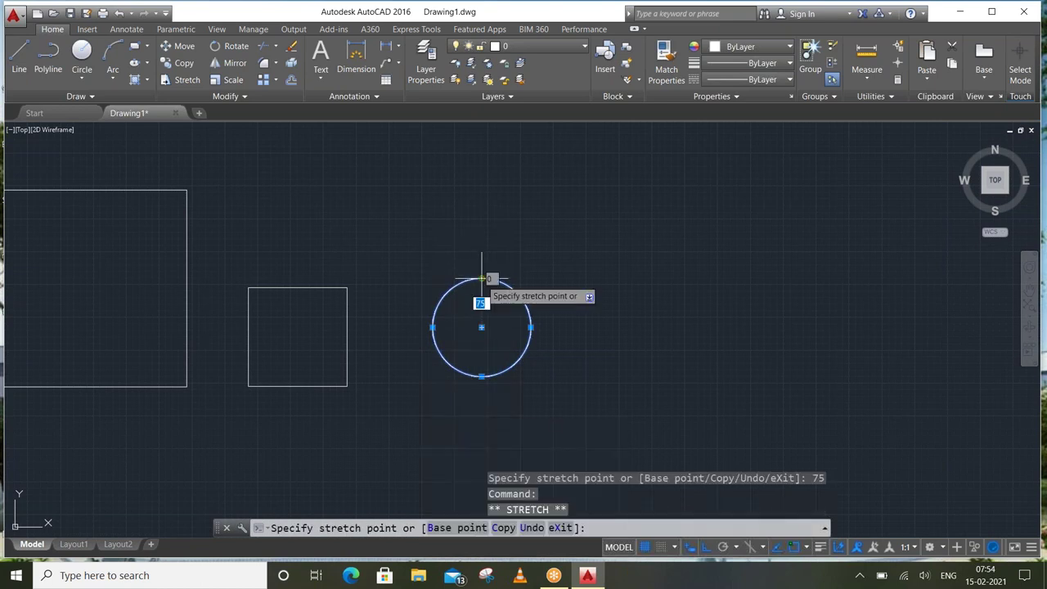
{"action": "type", "text": "80"}
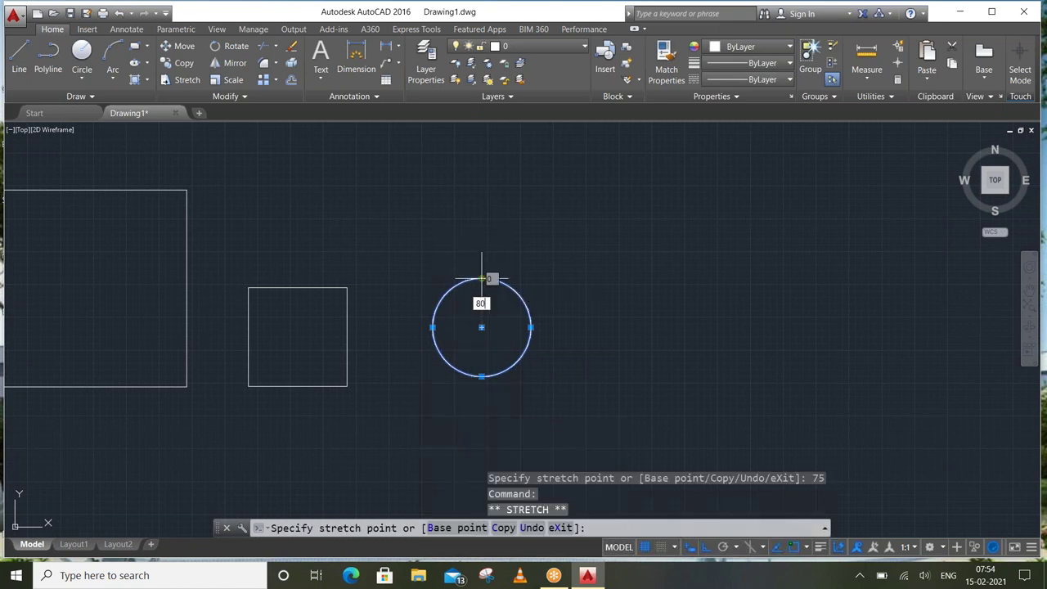
{"action": "key", "text": "Return"}
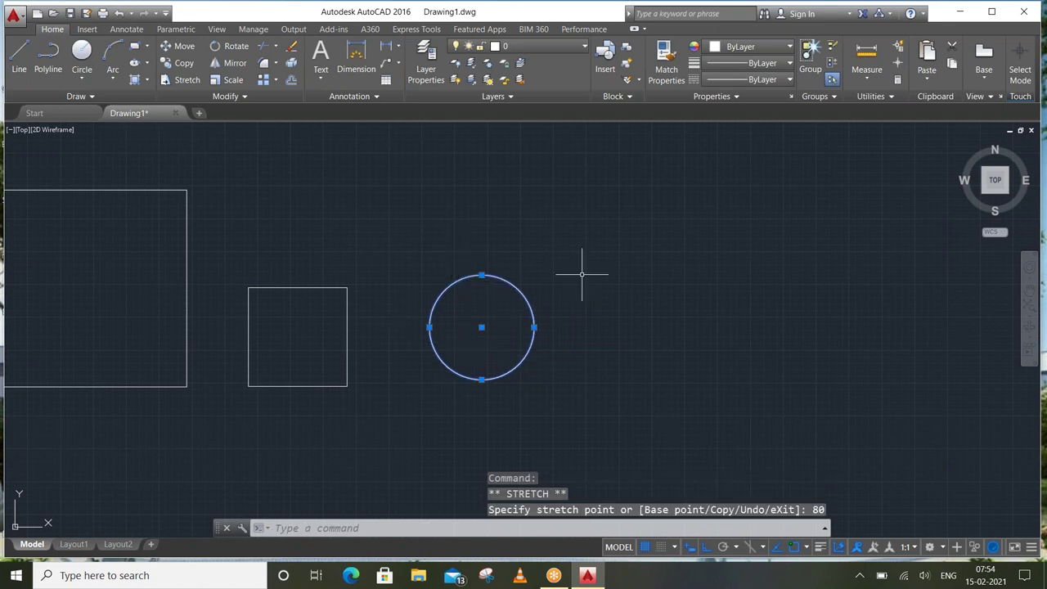
{"action": "middle_click_drag", "start_coordinate": [579, 271], "coordinate": [496, 205]}
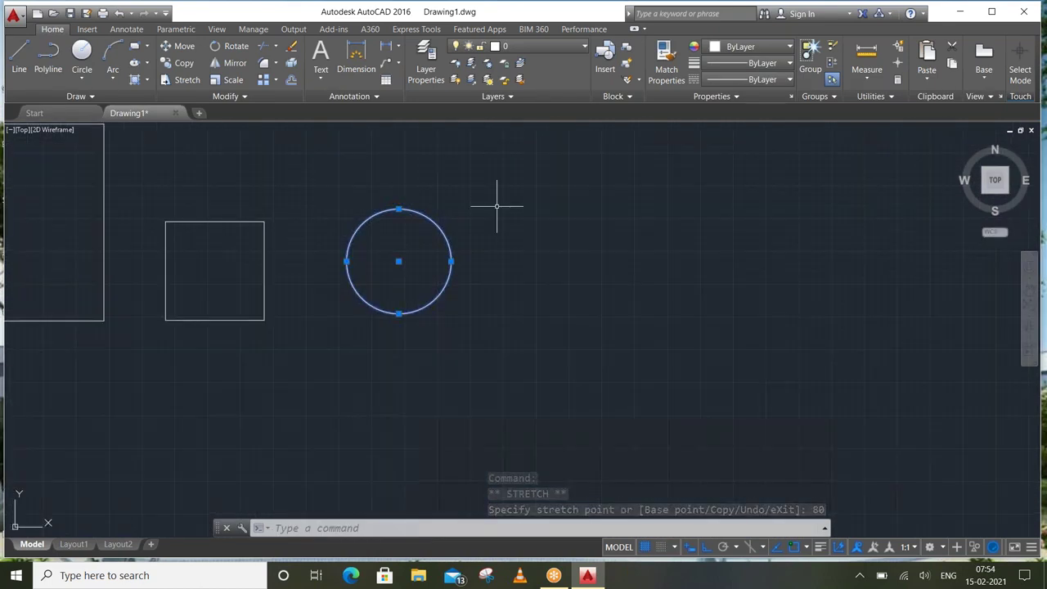
{"action": "key", "text": "Escape"}
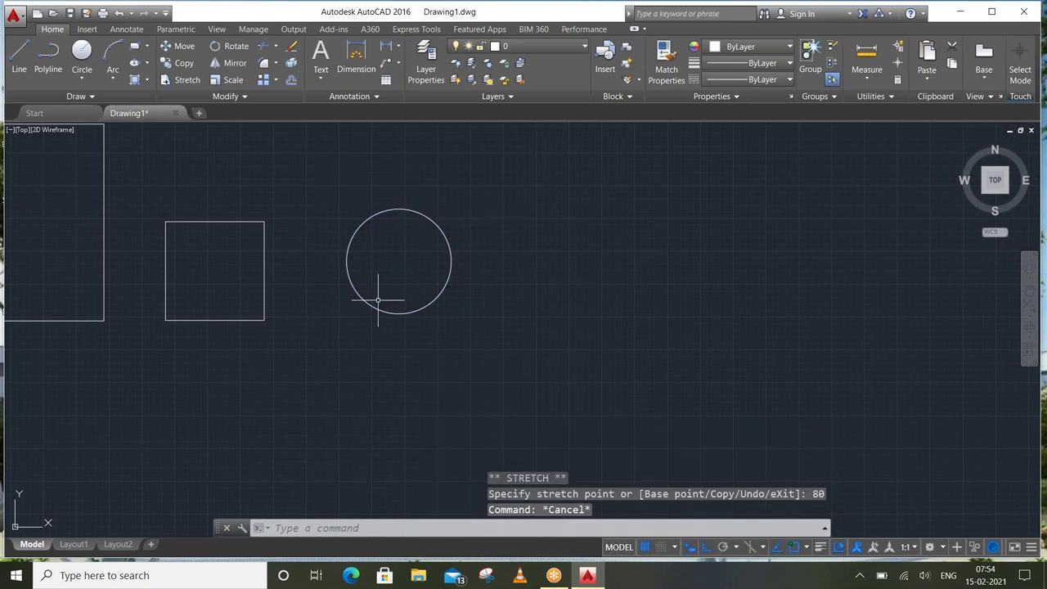
{"action": "left_click", "coordinate": [77, 76]}
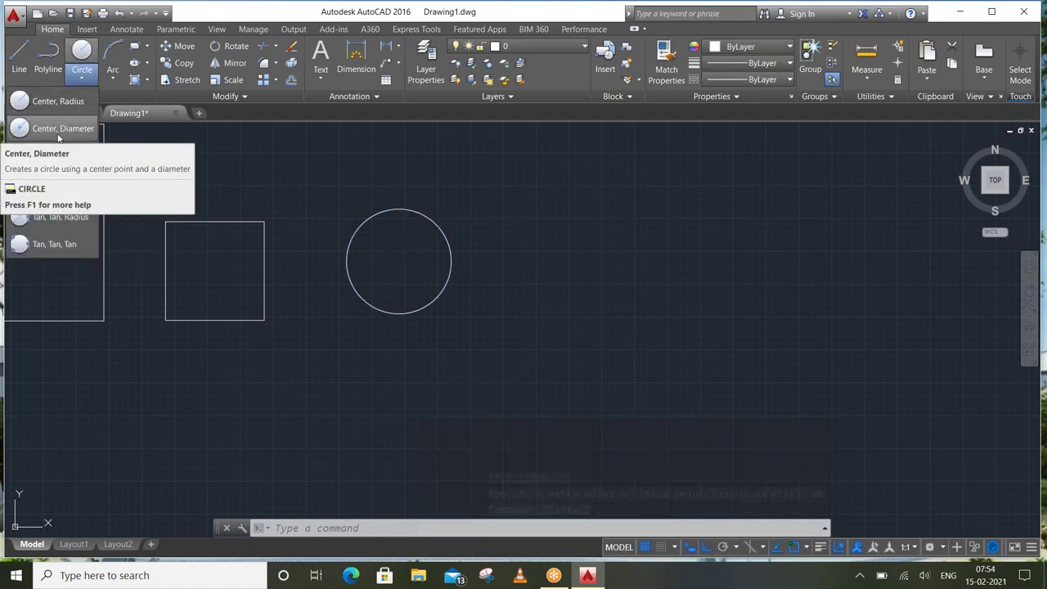
Draw a Center, Diameter circle 67.78 across, right of the radius-80 circle
{"action": "left_click", "coordinate": [57, 130]}
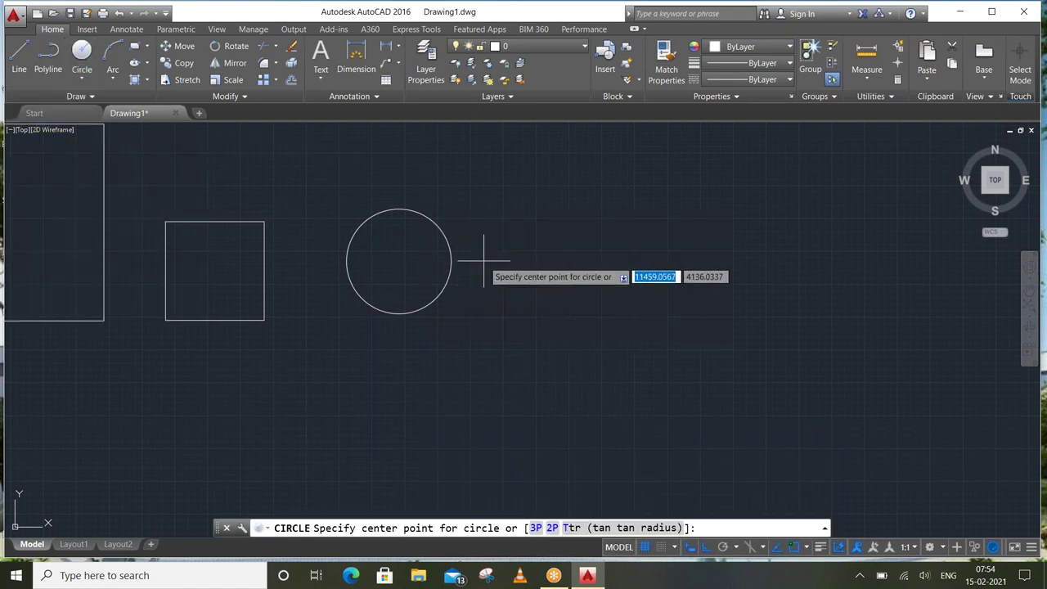
{"action": "middle_click_drag", "start_coordinate": [548, 261], "coordinate": [397, 246]}
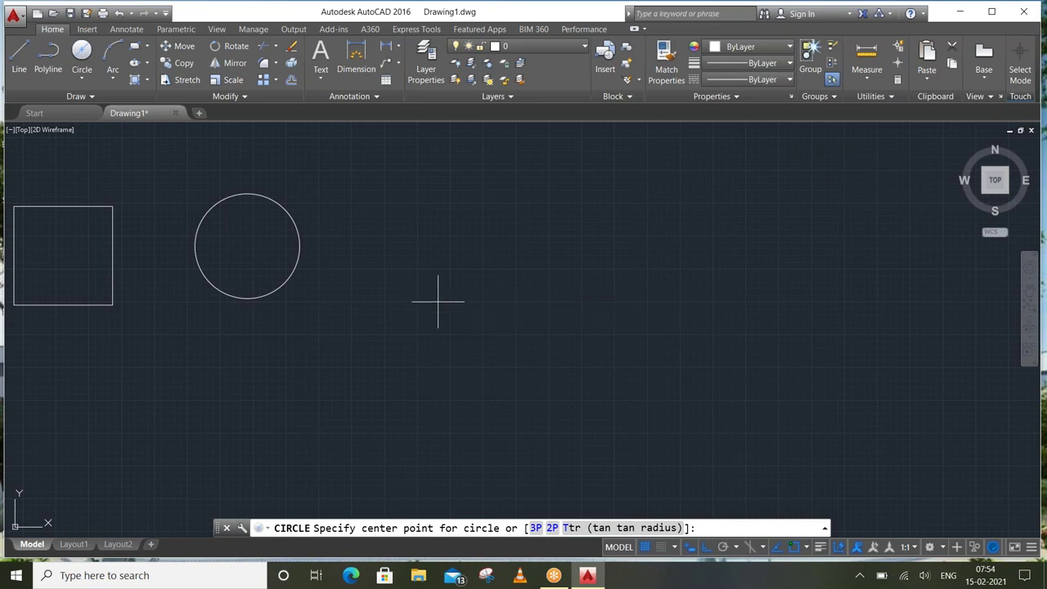
{"action": "left_click", "coordinate": [450, 317]}
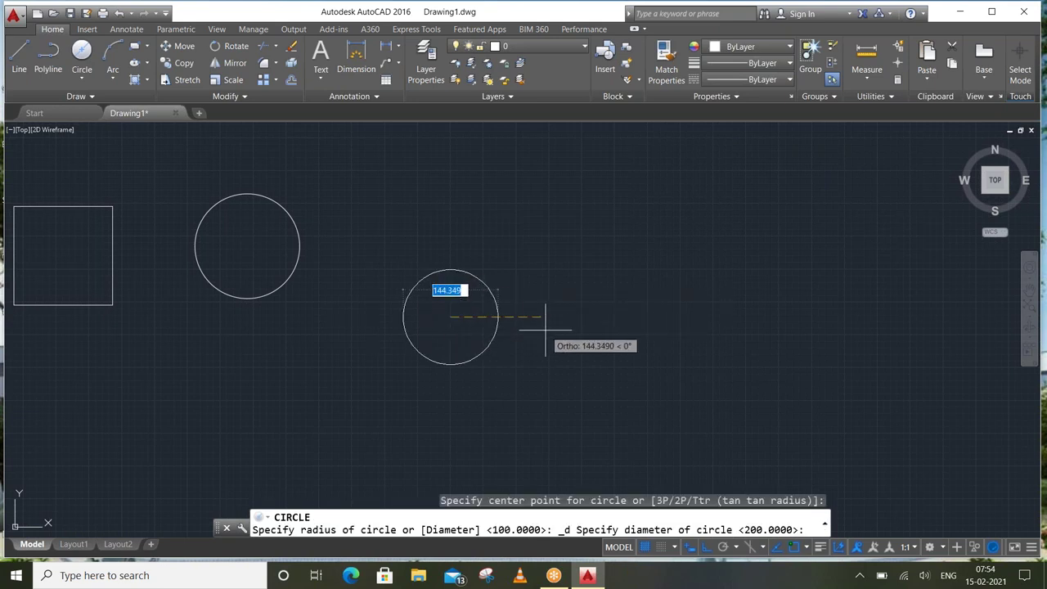
{"action": "type", "text": "67"}
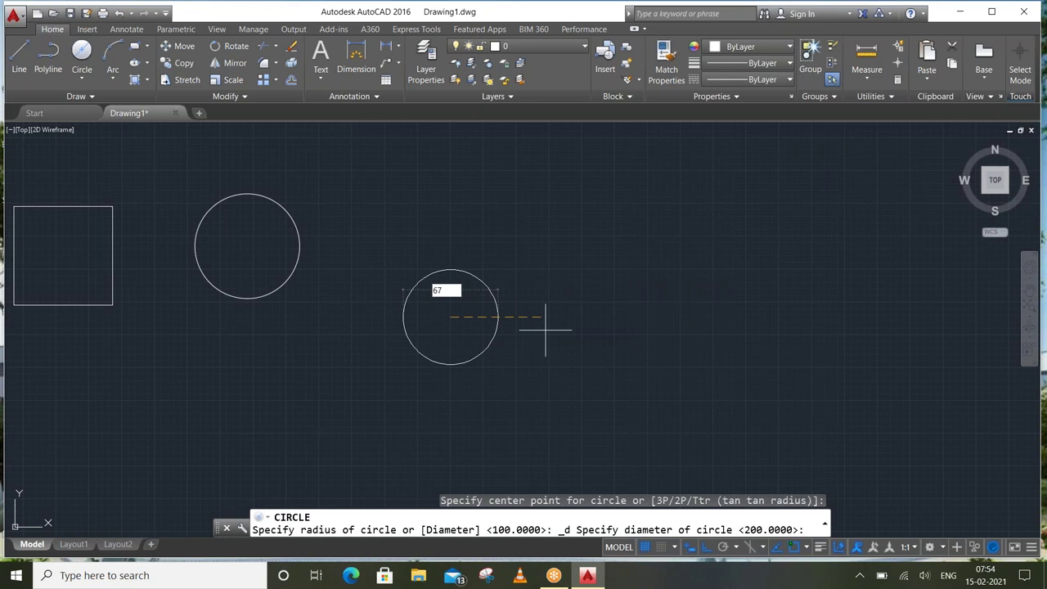
{"action": "type", "text": ".78"}
{"action": "key", "text": "Return"}
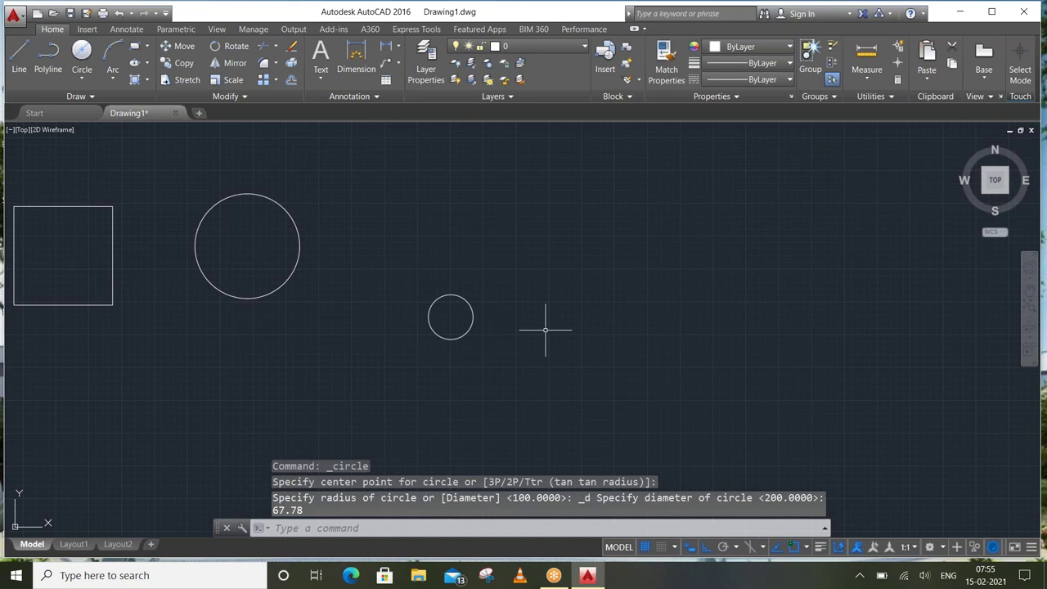
{"action": "scroll", "coordinate": [526, 311], "scroll_direction": "up", "scroll_amount": 2}
Zoom in and select the small circle to confirm its 33.89 radius
{"action": "scroll", "coordinate": [527, 311], "scroll_direction": "up", "scroll_amount": 4}
{"action": "left_click", "coordinate": [438, 292]}
{"action": "left_click", "coordinate": [308, 346]}
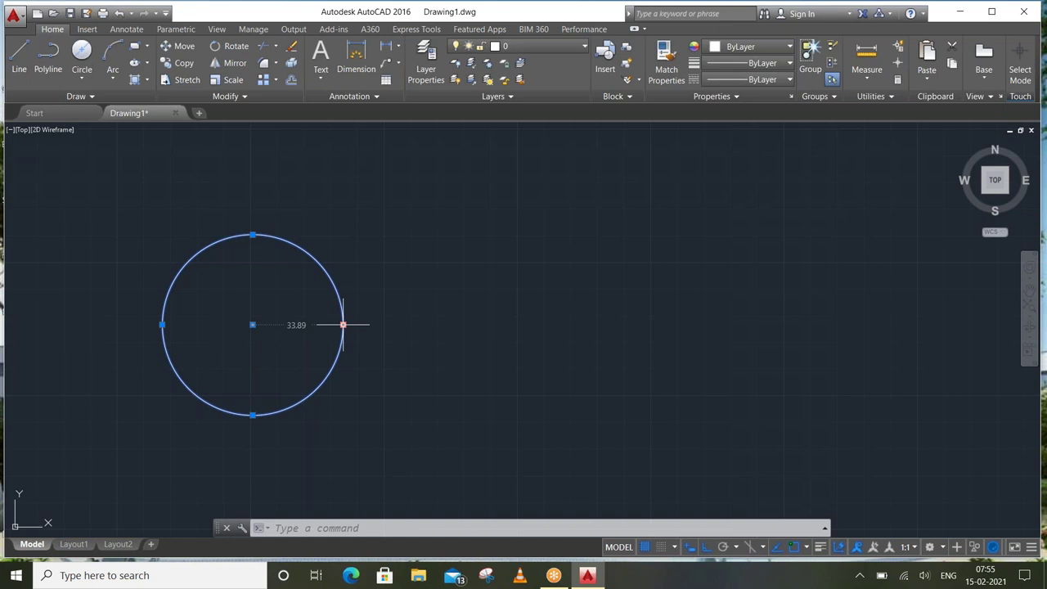
{"action": "left_click", "coordinate": [81, 78]}
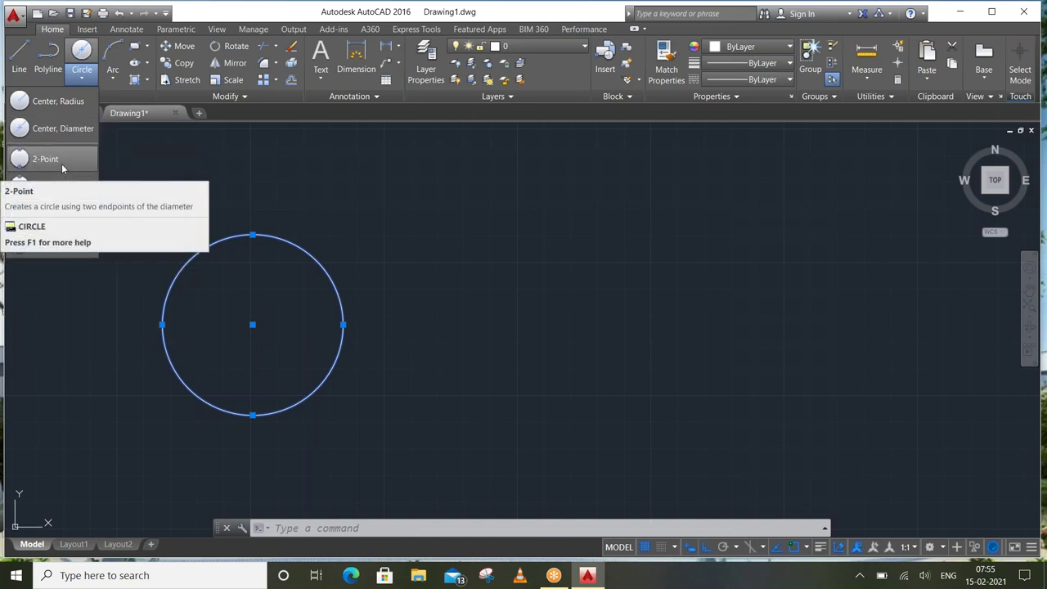
{"action": "mouse_move", "coordinate": [45, 159]}
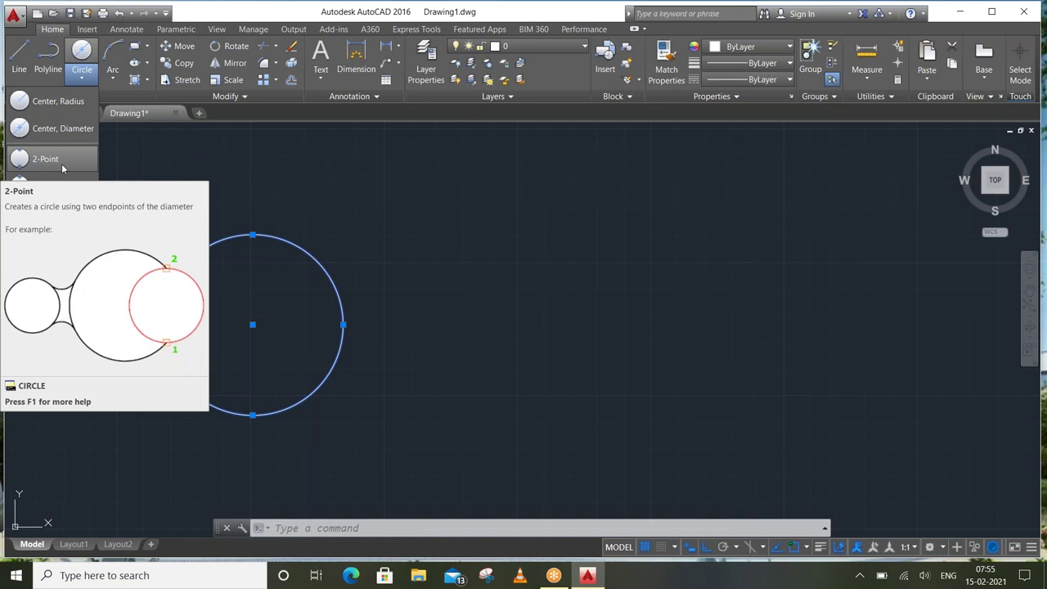
Draw a 2-Point circle by picking both ends of its diameter
{"action": "left_click", "coordinate": [62, 168]}
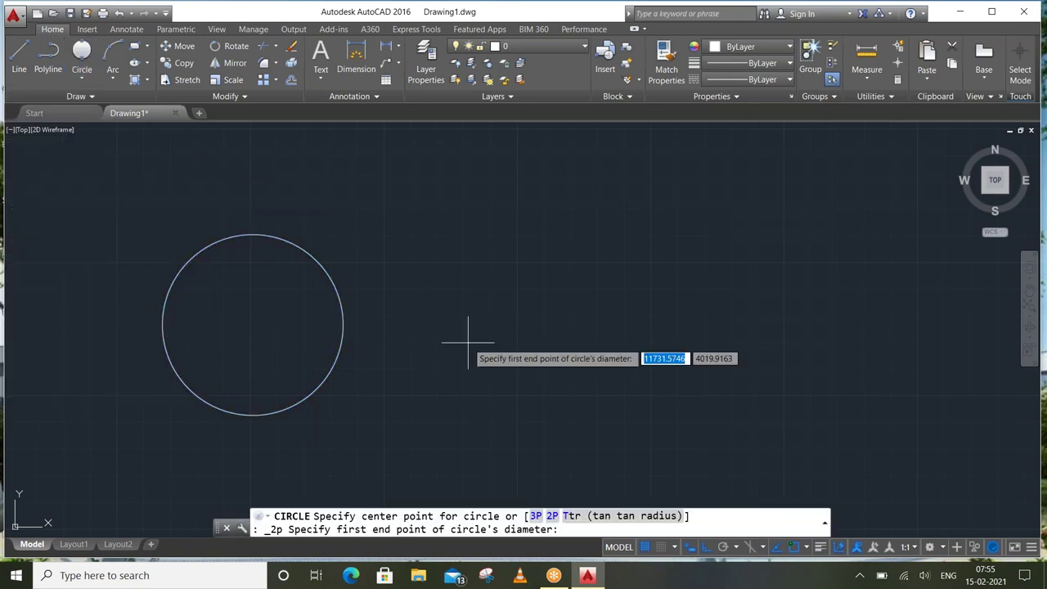
{"action": "left_click", "coordinate": [465, 301]}
{"action": "left_click", "coordinate": [641, 291]}
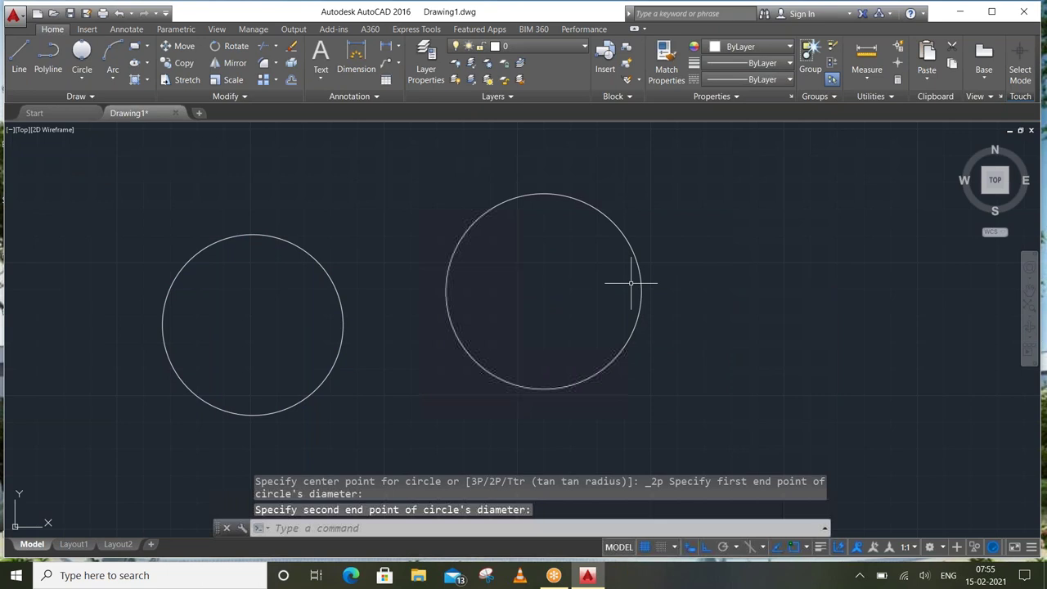
{"action": "scroll", "coordinate": [530, 315], "scroll_direction": "down", "scroll_amount": 3}
{"action": "scroll", "coordinate": [327, 229], "scroll_direction": "down", "scroll_amount": 2}
Add a larger Center, Radius circle further right of the other circles
{"action": "left_click", "coordinate": [86, 78]}
{"action": "left_click", "coordinate": [48, 99]}
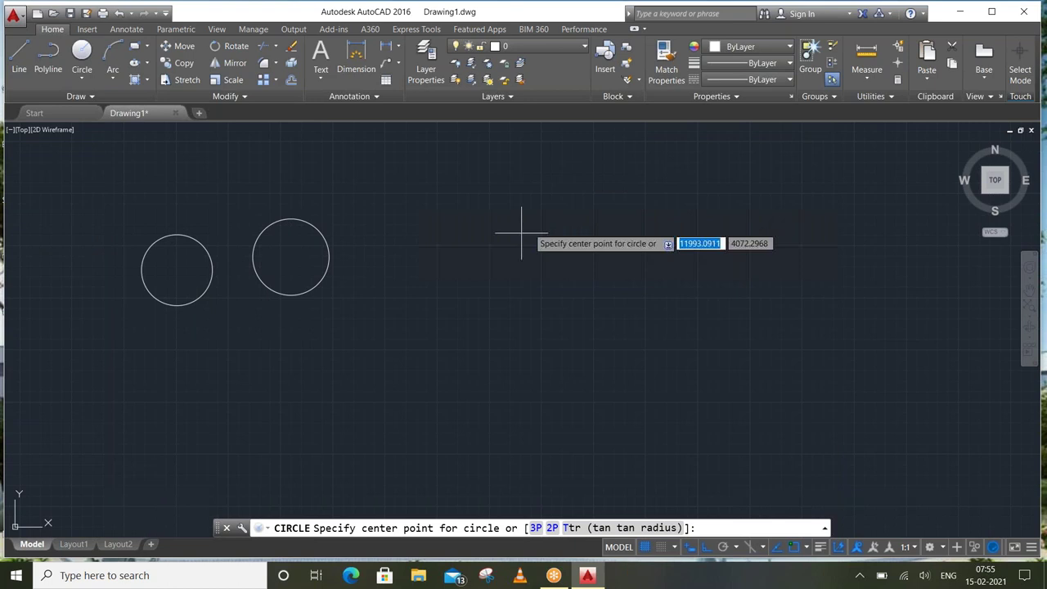
{"action": "left_click", "coordinate": [505, 267]}
{"action": "left_click", "coordinate": [470, 206]}
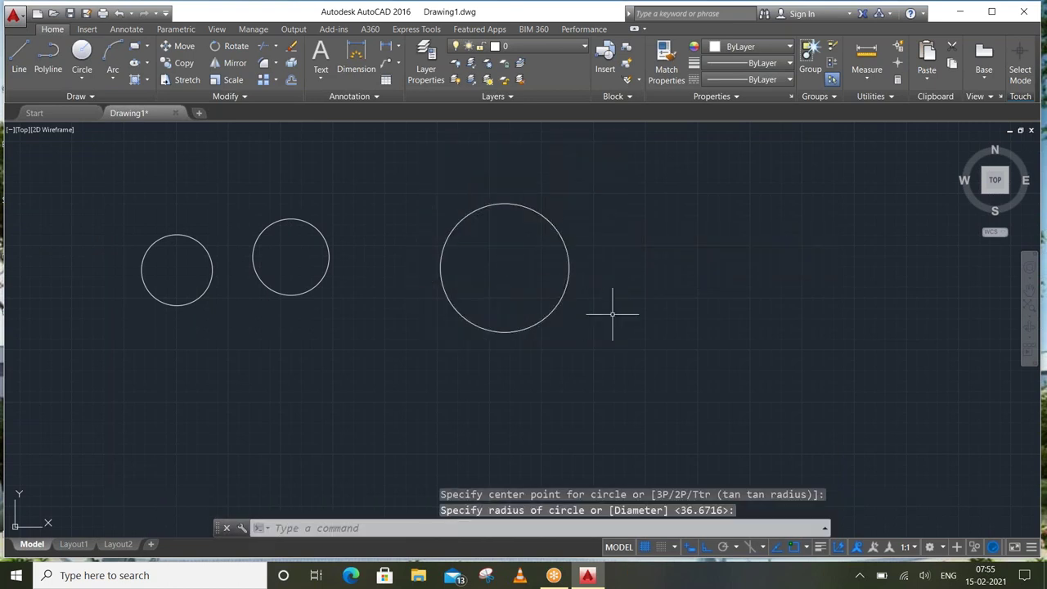
{"action": "mouse_move", "coordinate": [609, 312]}
{"action": "middle_mouse_down"}
{"action": "mouse_move", "coordinate": [512, 248]}
{"action": "mouse_move", "coordinate": [324, 246]}
{"action": "middle_mouse_up"}
{"action": "left_click", "coordinate": [18, 58]}
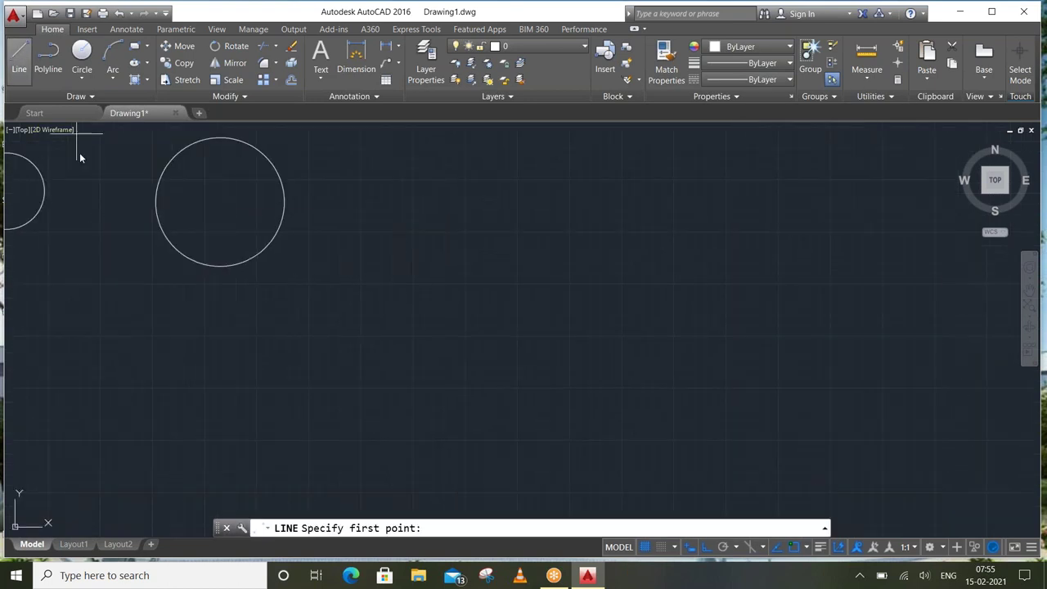
Draw a slanted line rising beneath the circles, with Ortho turned off
{"action": "left_click", "coordinate": [231, 454]}
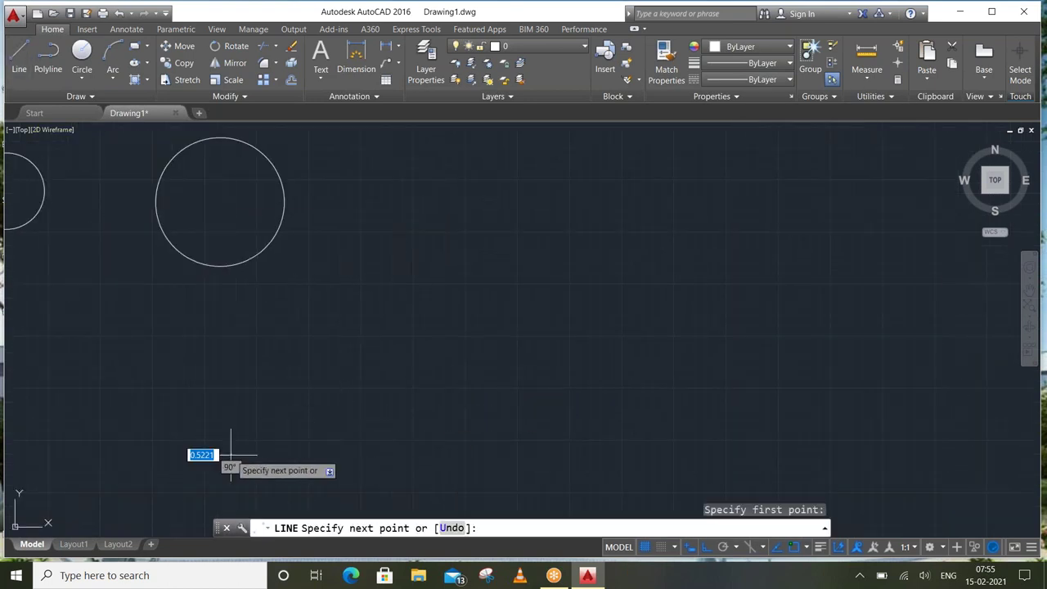
{"action": "left_click", "coordinate": [706, 547]}
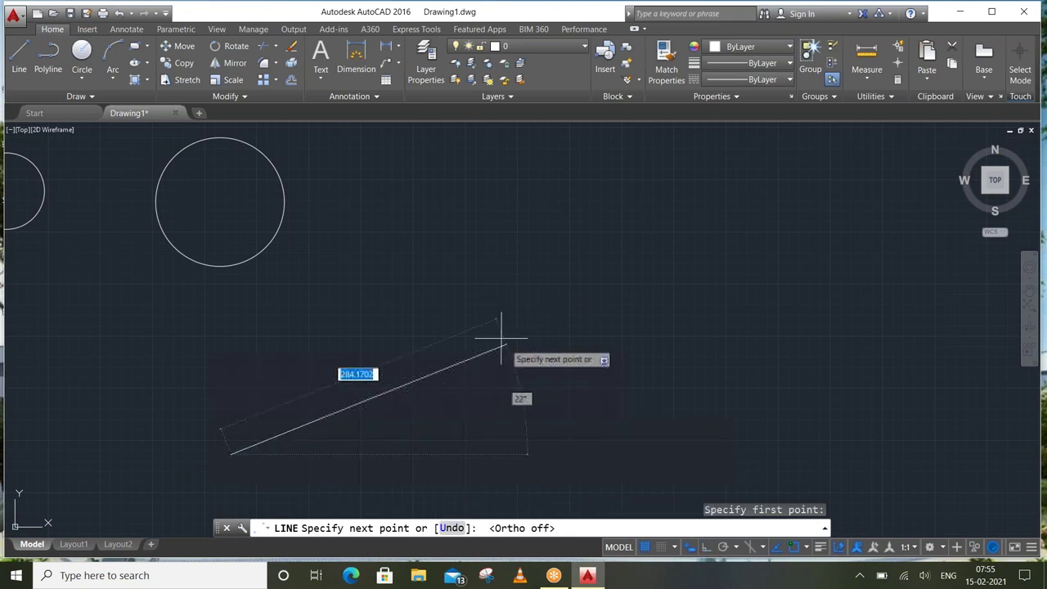
{"action": "left_click", "coordinate": [471, 297]}
{"action": "key", "text": "Return"}
Draw a second slanted line sloping downward further to the right
{"action": "scroll", "coordinate": [601, 226], "scroll_direction": "down", "scroll_amount": 5}
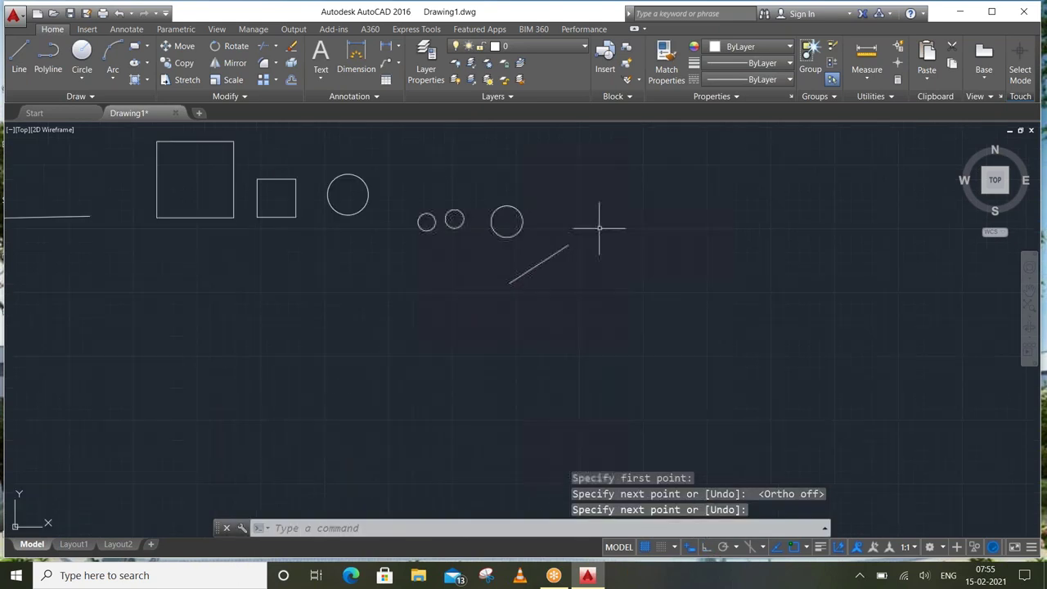
{"action": "middle_click_drag", "start_coordinate": [596, 230], "coordinate": [432, 298]}
{"action": "right_click", "coordinate": [482, 215]}
{"action": "left_click", "coordinate": [500, 221]}
{"action": "left_click", "coordinate": [598, 276]}
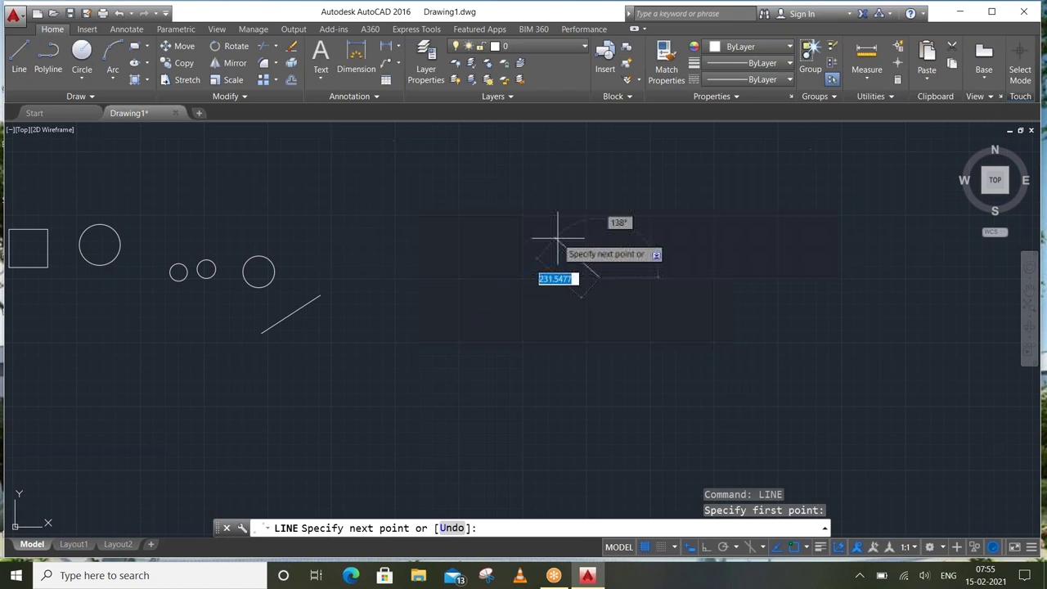
{"action": "left_click", "coordinate": [461, 247]}
{"action": "right_click", "coordinate": [447, 209]}
{"action": "left_click", "coordinate": [478, 215]}
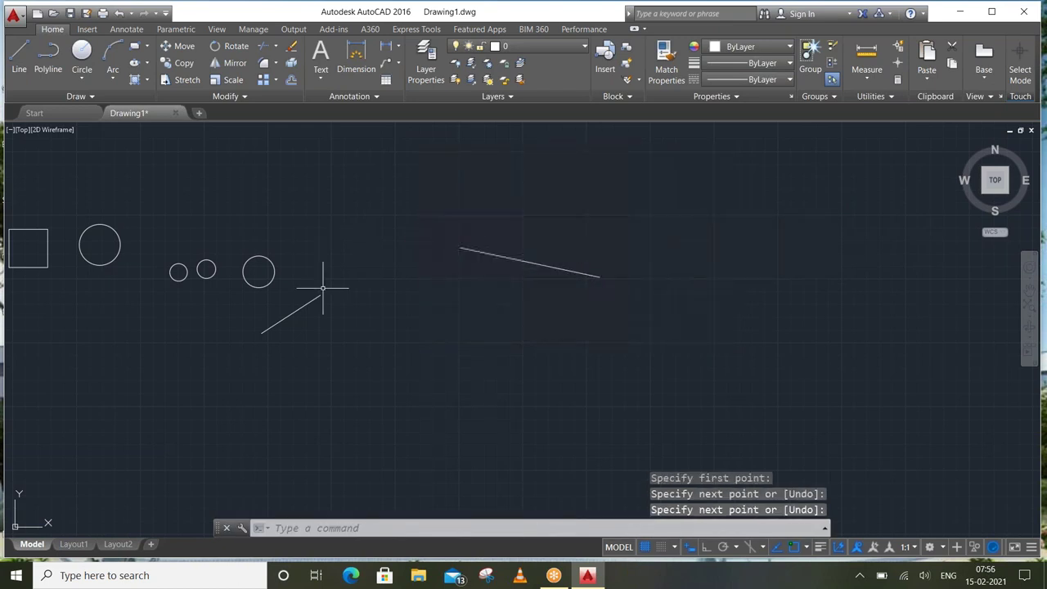
{"action": "scroll", "coordinate": [366, 284], "scroll_direction": "up", "scroll_amount": 2}
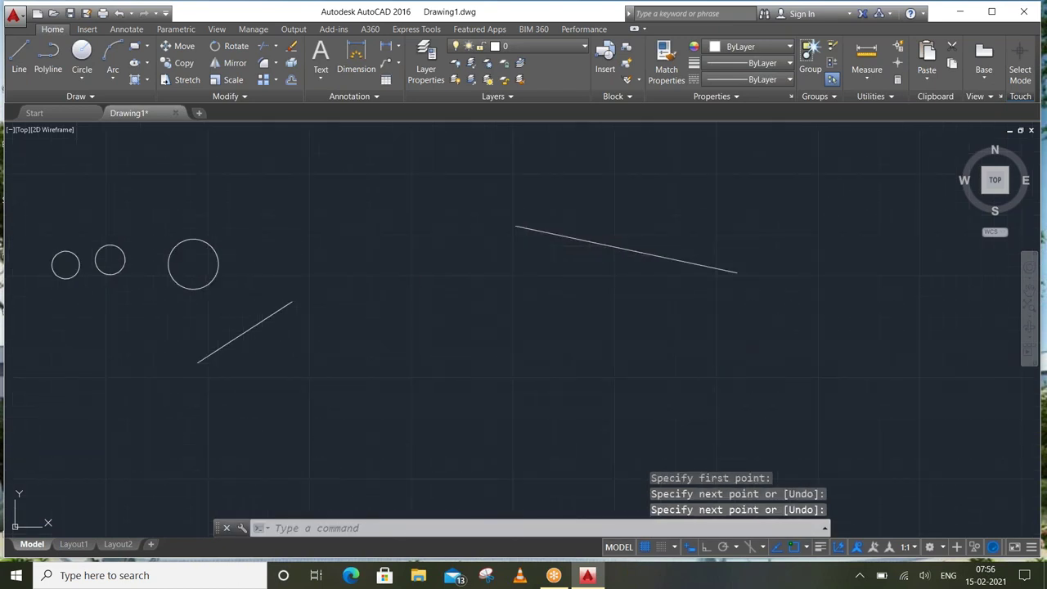
{"action": "middle_click_drag", "start_coordinate": [365, 286], "coordinate": [371, 332]}
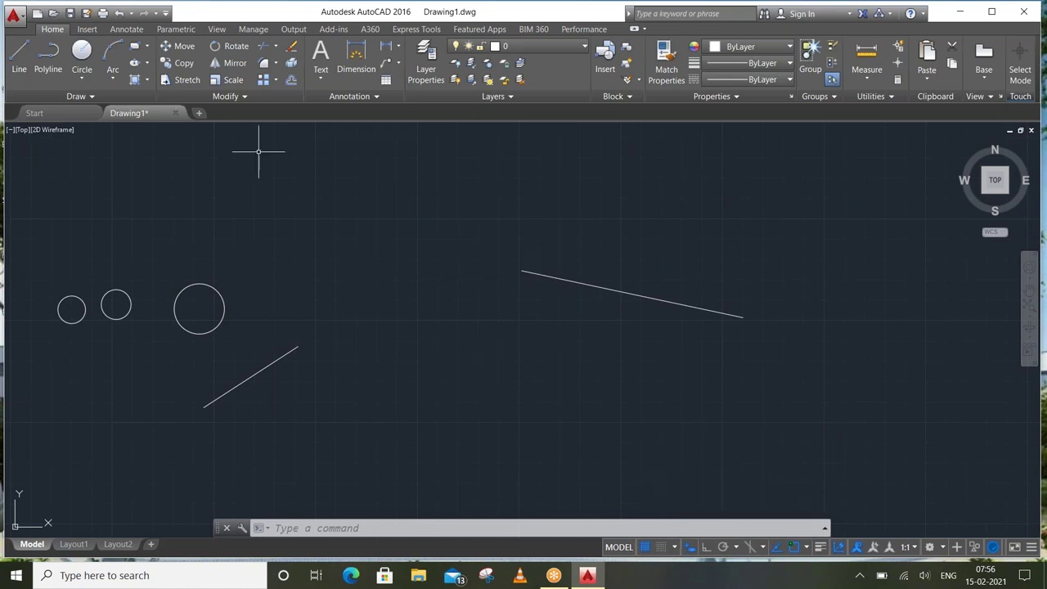
{"action": "left_click", "coordinate": [82, 53]}
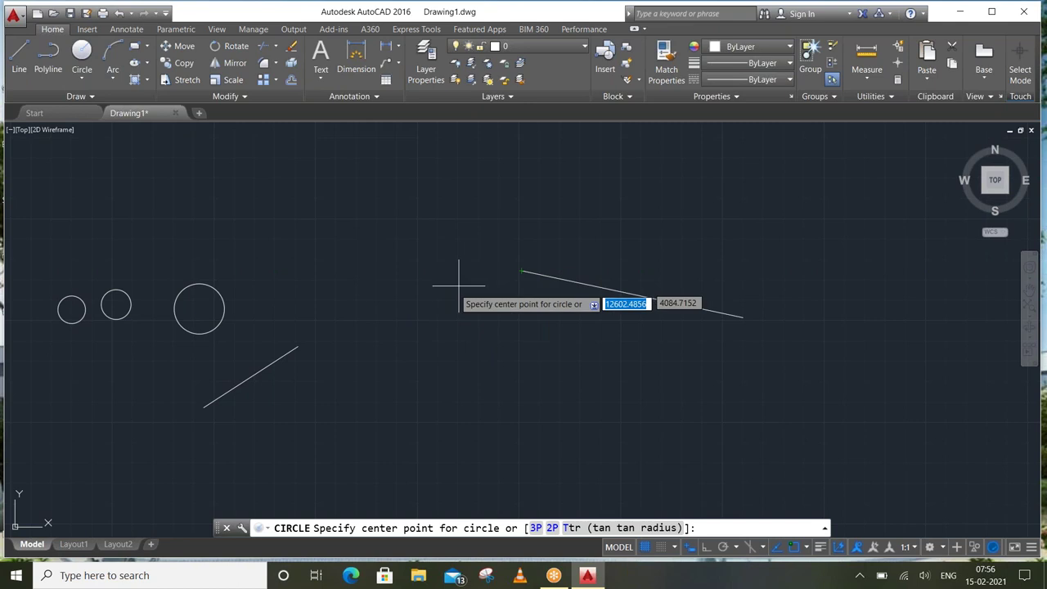
{"action": "left_click", "coordinate": [407, 305]}
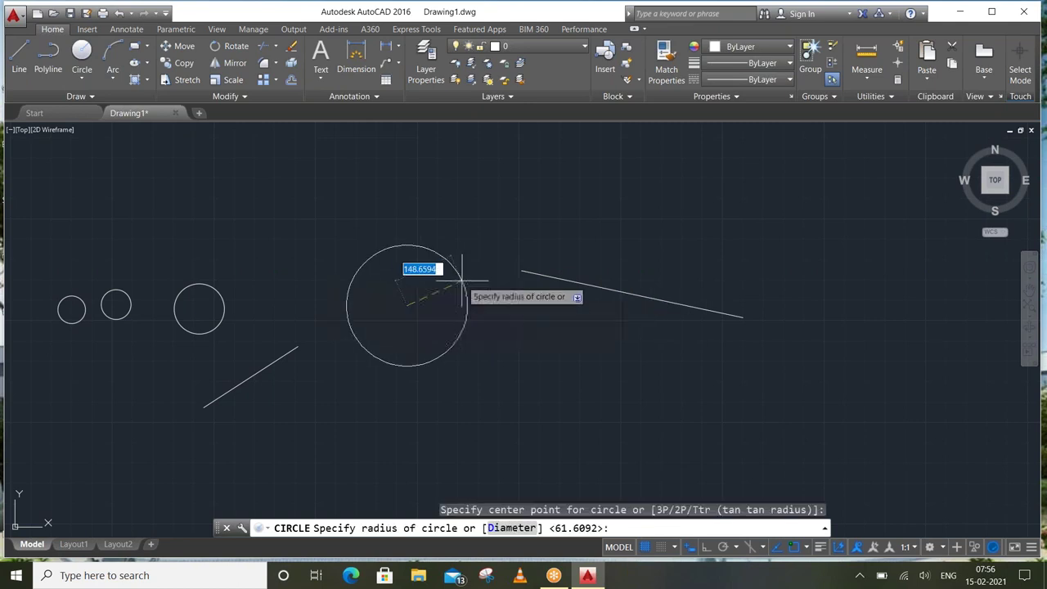
{"action": "left_click", "coordinate": [522, 270]}
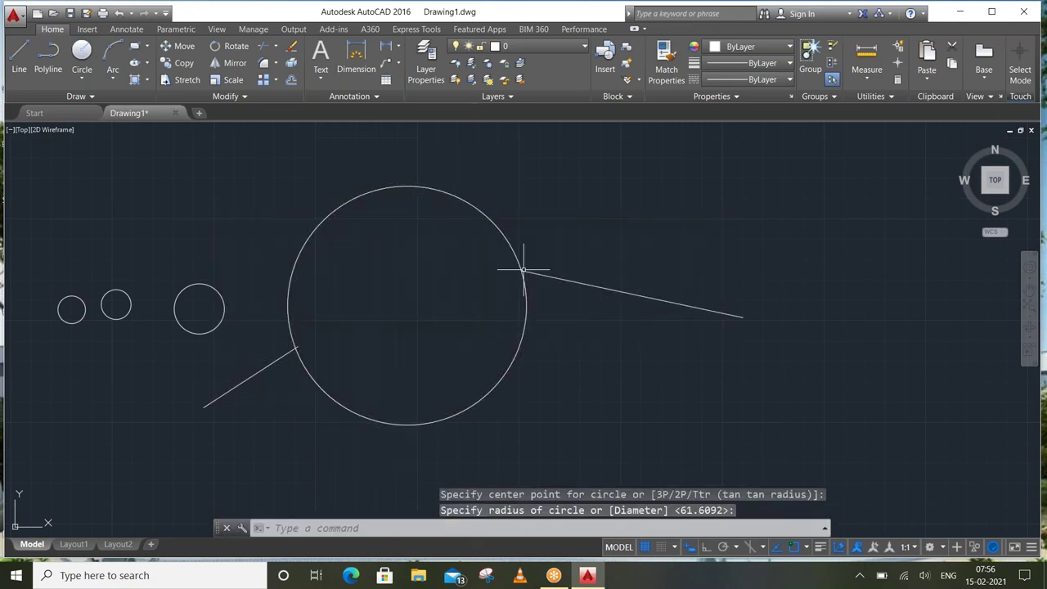
{"action": "scroll", "coordinate": [282, 350], "scroll_direction": "up", "scroll_amount": 2}
{"action": "scroll", "coordinate": [287, 351], "scroll_direction": "up", "scroll_amount": 2}
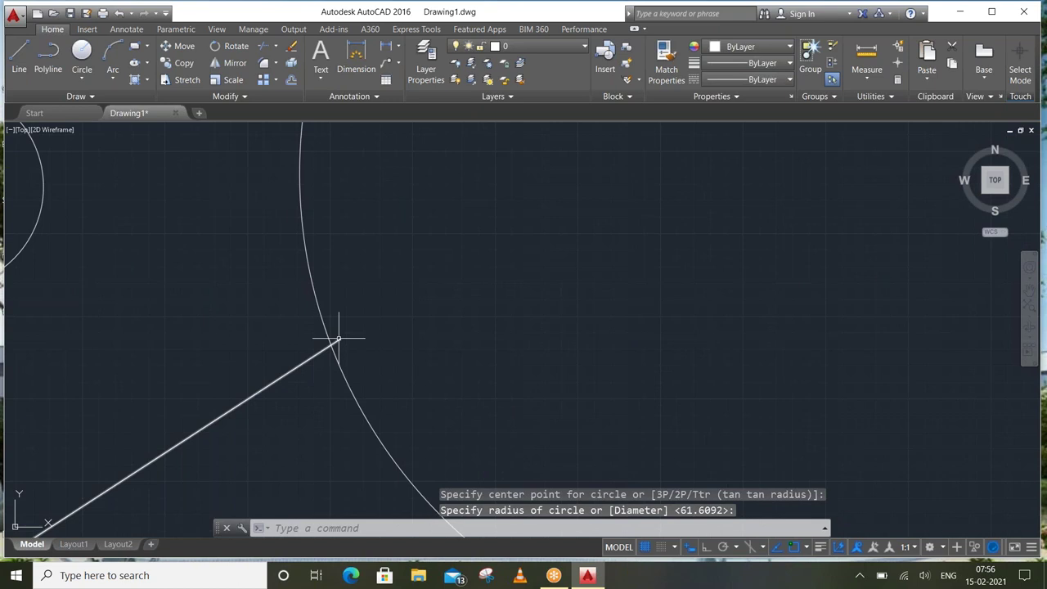
{"action": "scroll", "coordinate": [338, 338], "scroll_direction": "down", "scroll_amount": 2}
{"action": "scroll", "coordinate": [338, 338], "scroll_direction": "down", "scroll_amount": 2}
{"action": "left_click", "coordinate": [461, 227]}
{"action": "left_click", "coordinate": [332, 176]}
{"action": "right_click", "coordinate": [333, 177]}
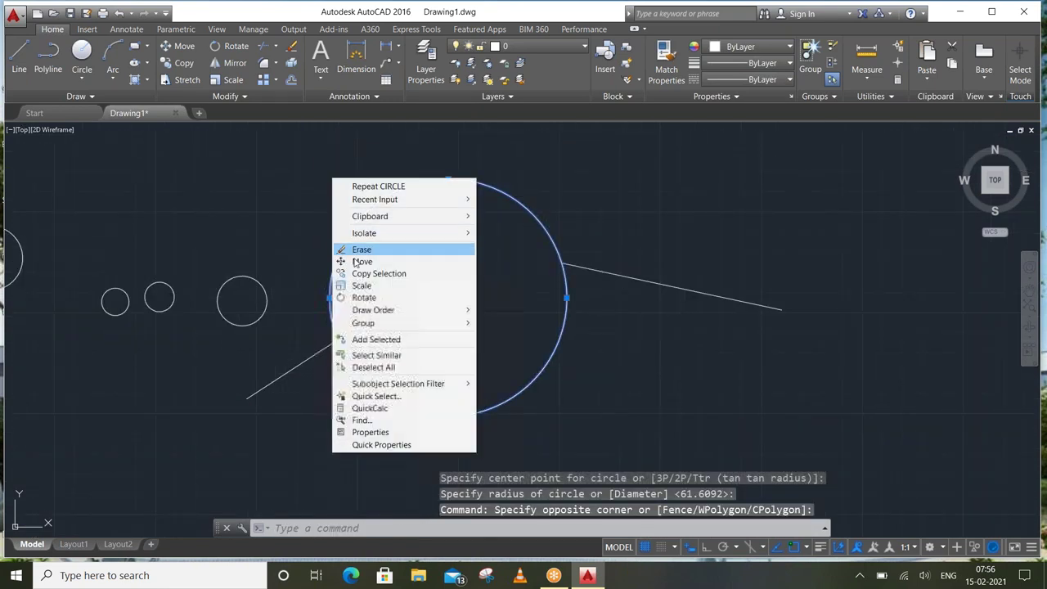
{"action": "left_click", "coordinate": [360, 248]}
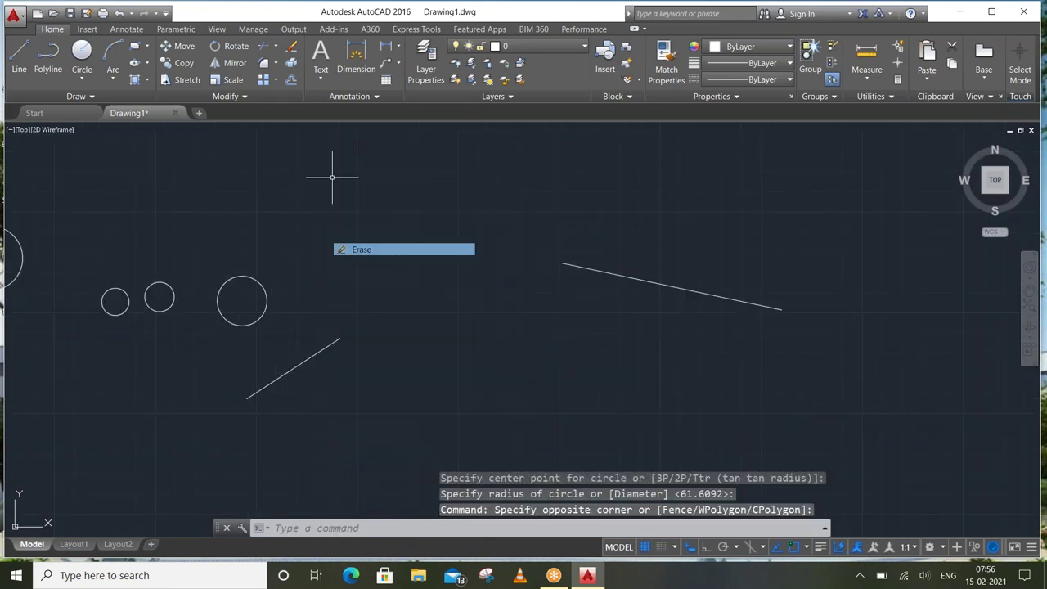
{"action": "left_click", "coordinate": [82, 79]}
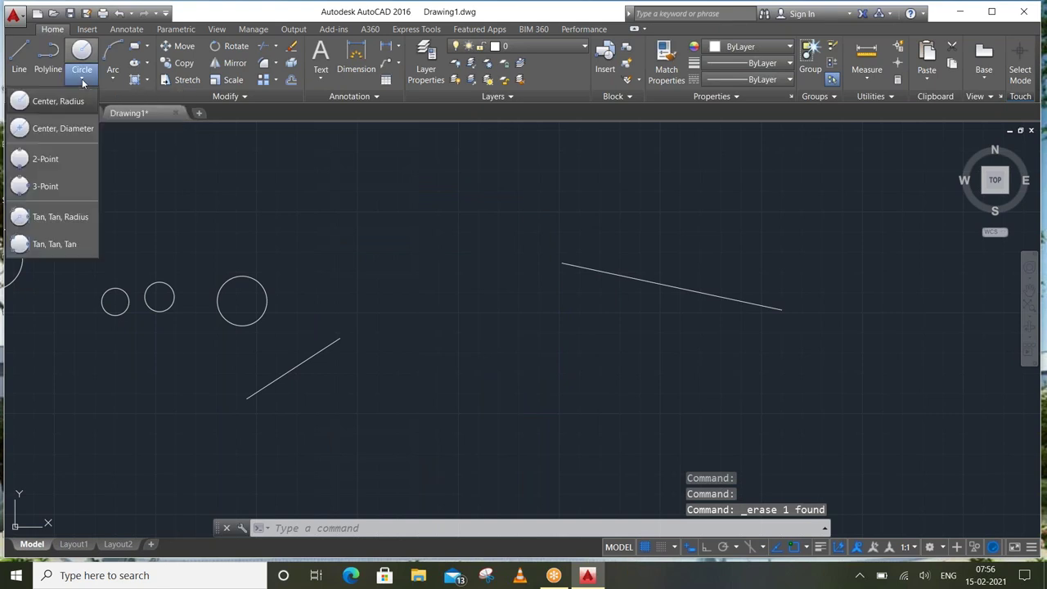
{"action": "left_click", "coordinate": [58, 162]}
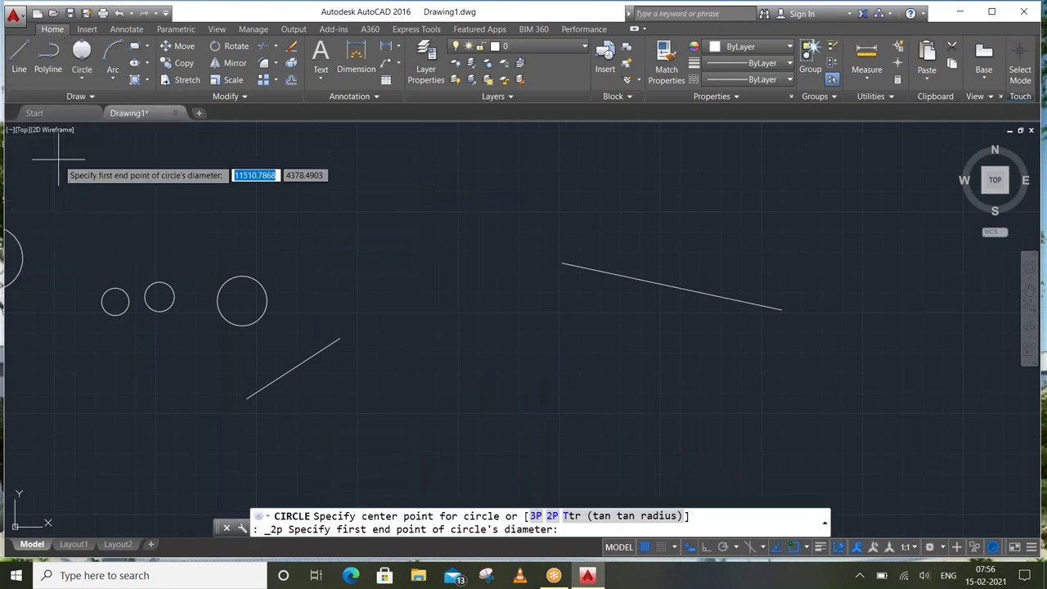
{"action": "left_click", "coordinate": [340, 338]}
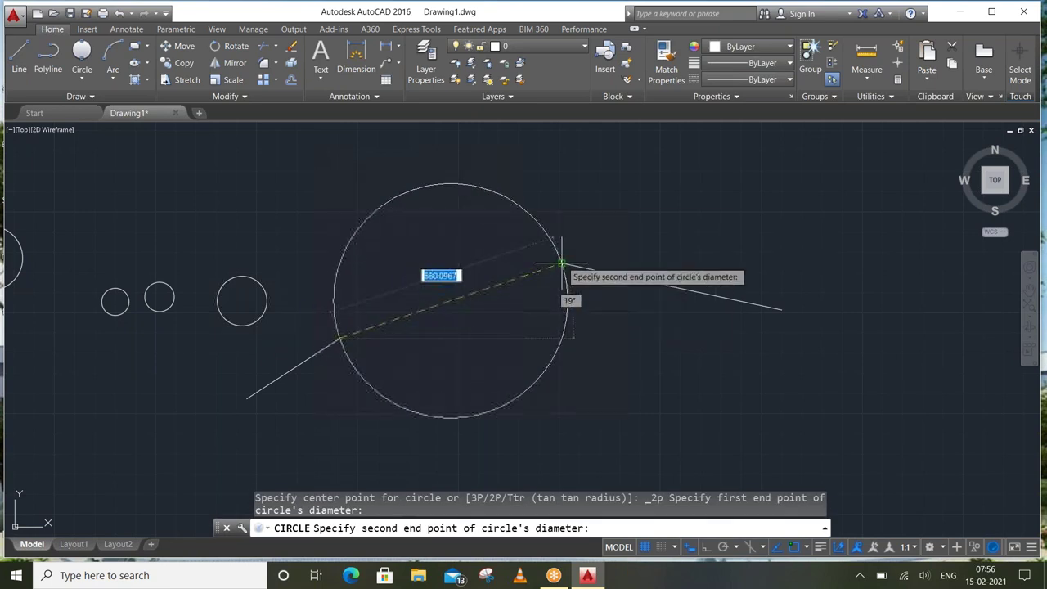
{"action": "left_click", "coordinate": [562, 263]}
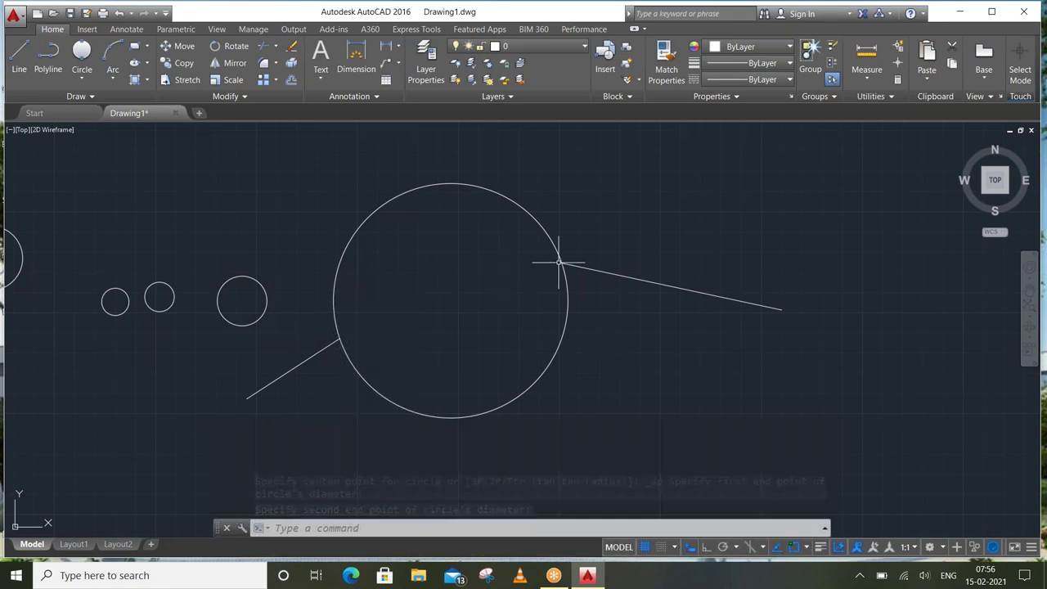
{"action": "left_click", "coordinate": [456, 307]}
{"action": "left_click", "coordinate": [392, 437]}
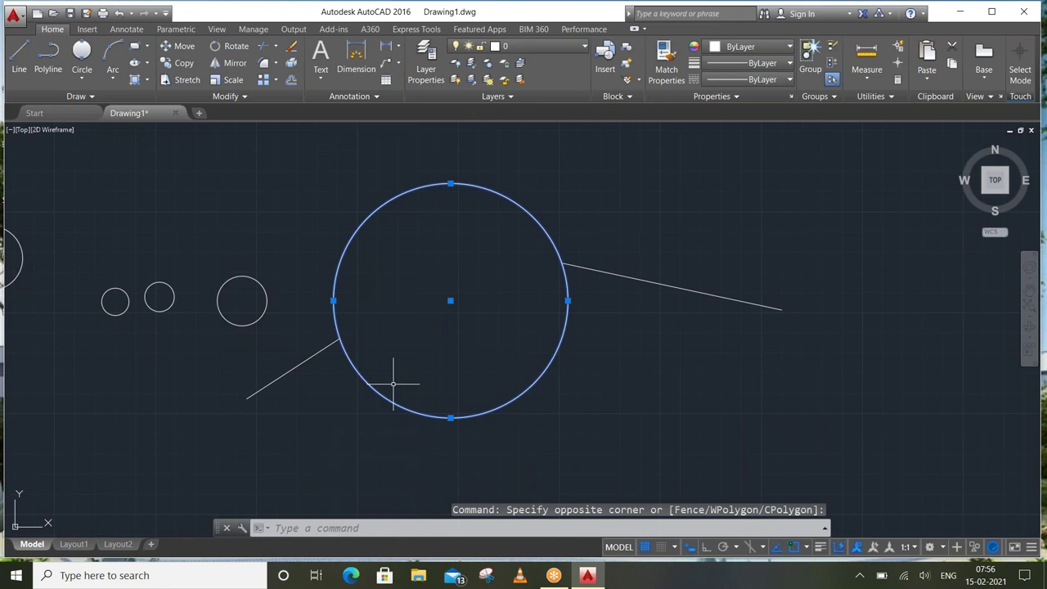
{"action": "key", "text": "Delete"}
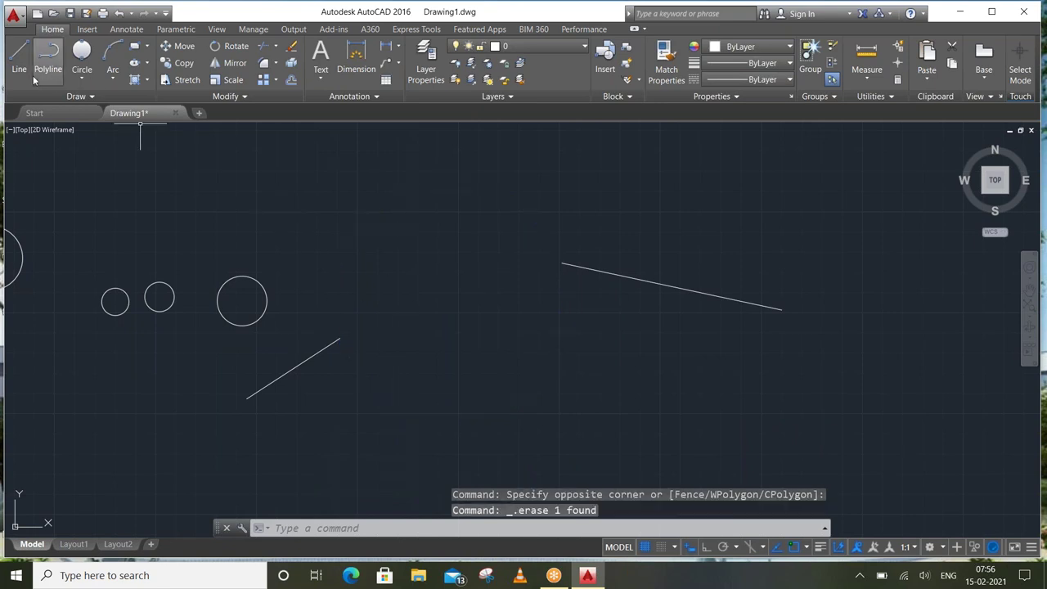
Draw a third line extending from near the bottom toward the upper right
{"action": "left_click", "coordinate": [19, 53]}
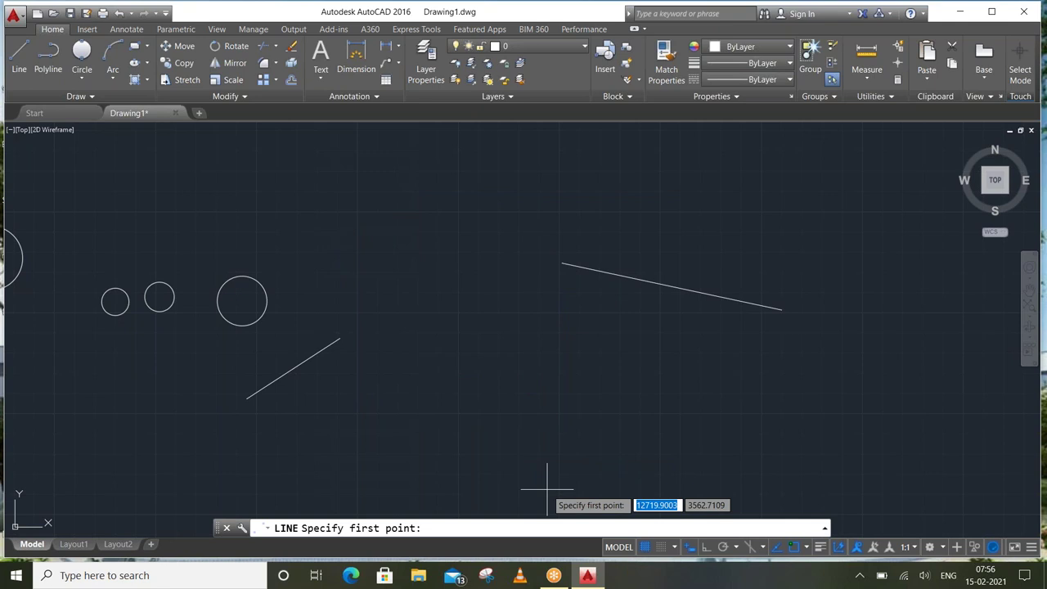
{"action": "left_click", "coordinate": [547, 490]}
{"action": "left_click", "coordinate": [487, 368]}
{"action": "key", "text": "Return"}
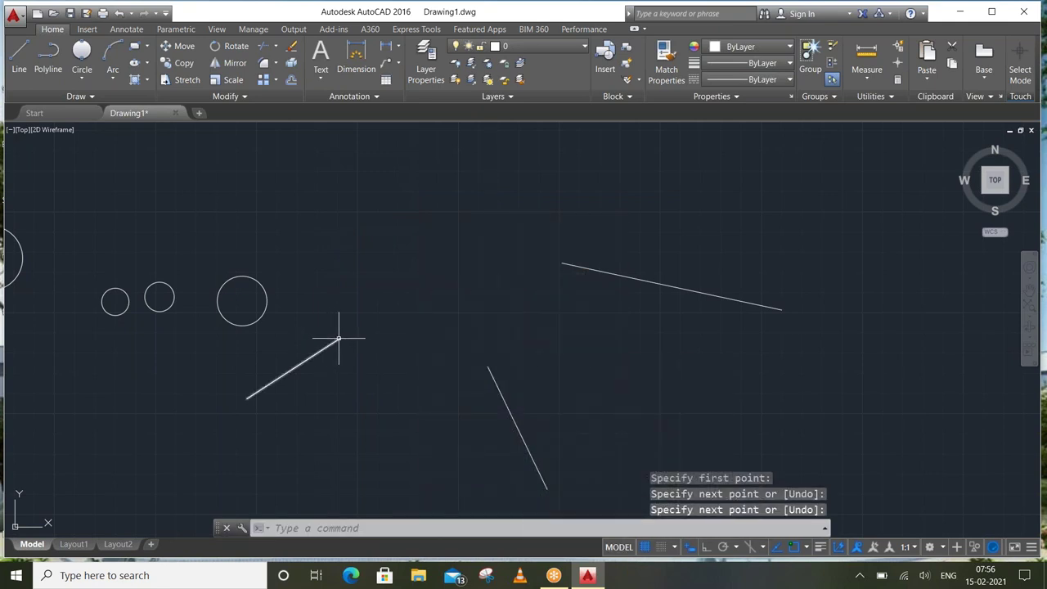
Draw a 3-Point circle through the inner ends of the three lines
{"action": "left_click", "coordinate": [82, 74]}
{"action": "left_click", "coordinate": [49, 187]}
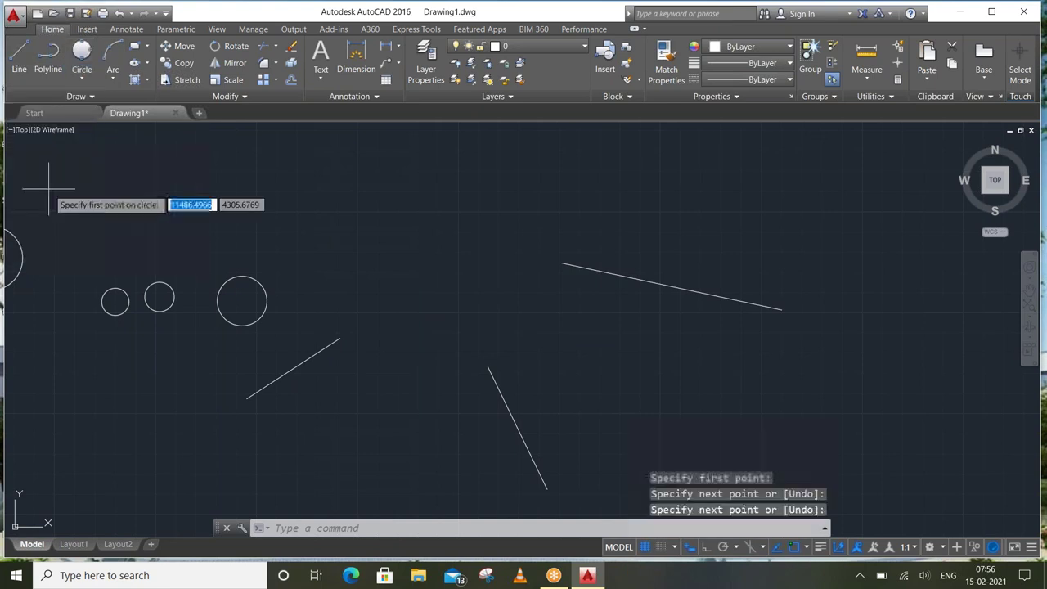
{"action": "left_click", "coordinate": [338, 337]}
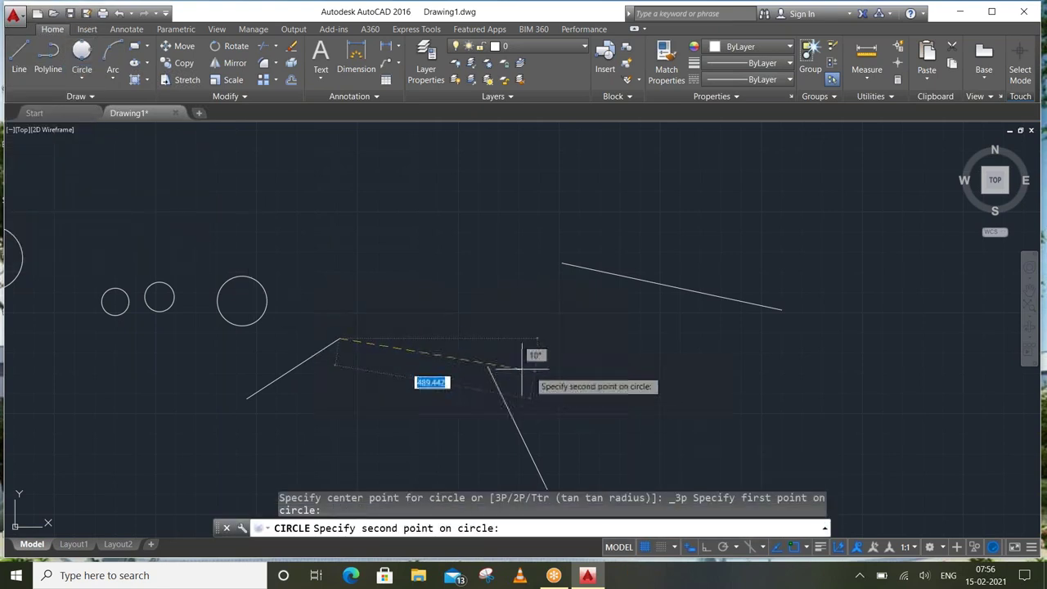
{"action": "left_click", "coordinate": [488, 366]}
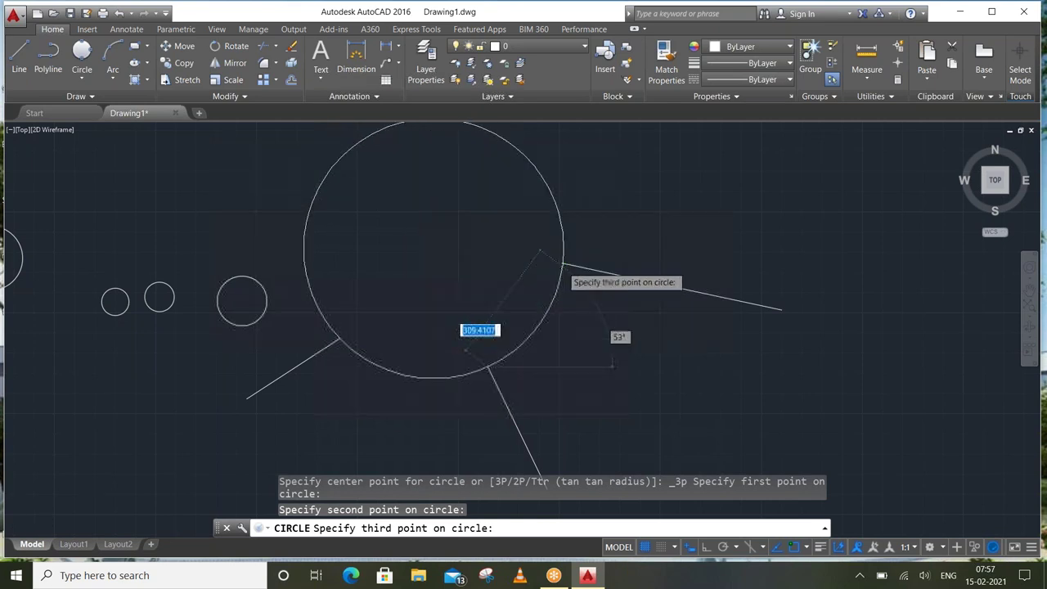
{"action": "left_click", "coordinate": [549, 245]}
{"action": "scroll", "coordinate": [549, 244], "scroll_direction": "down", "scroll_amount": 5}
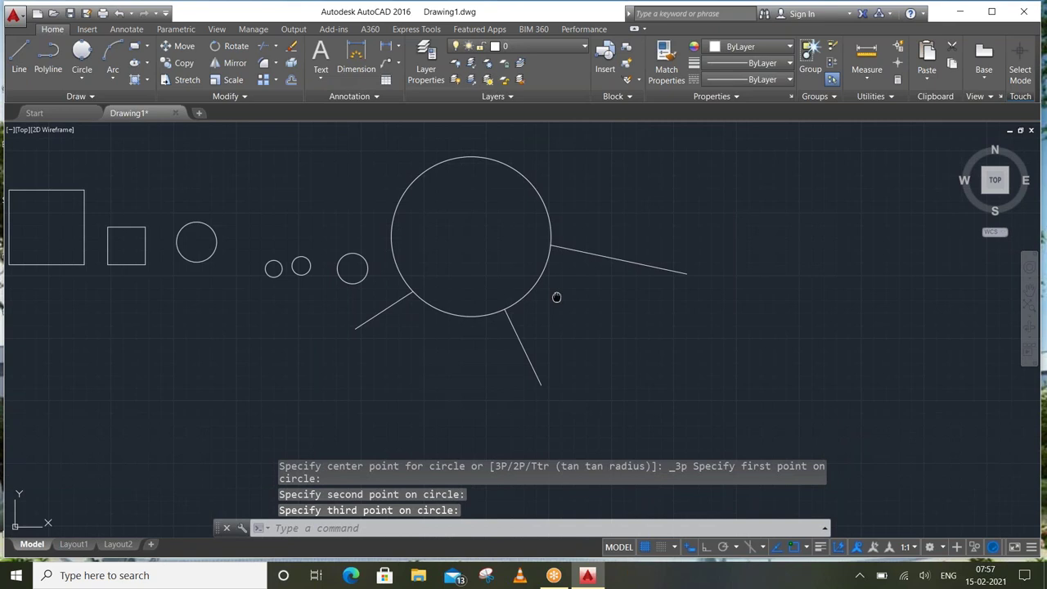
{"action": "middle_click_drag", "start_coordinate": [557, 297], "coordinate": [531, 319]}
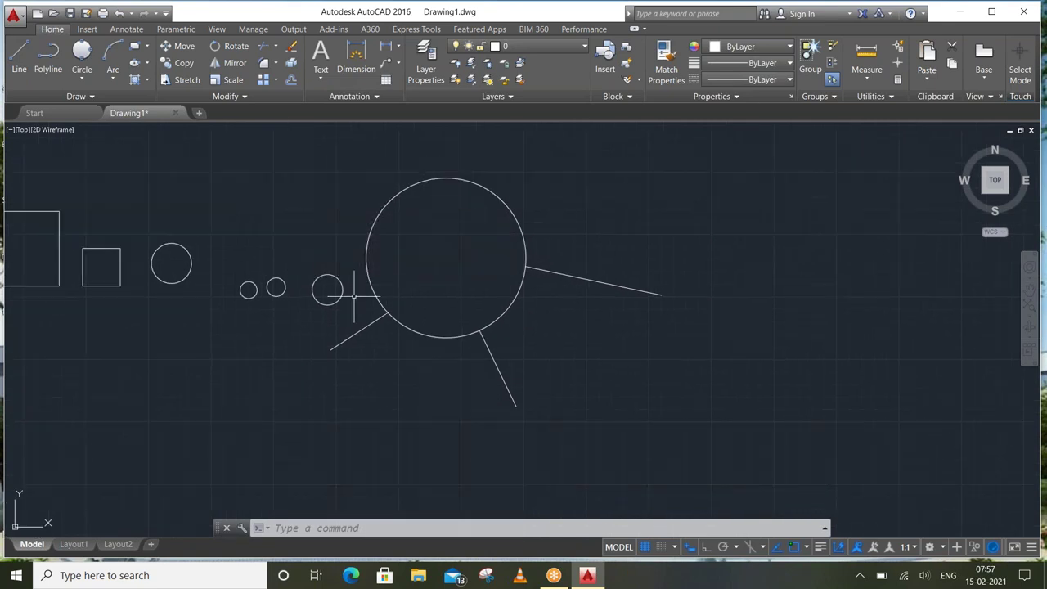
Review the Tan, Tan, Radius option in the Circle list, then pan to blank space
{"action": "left_click", "coordinate": [80, 81]}
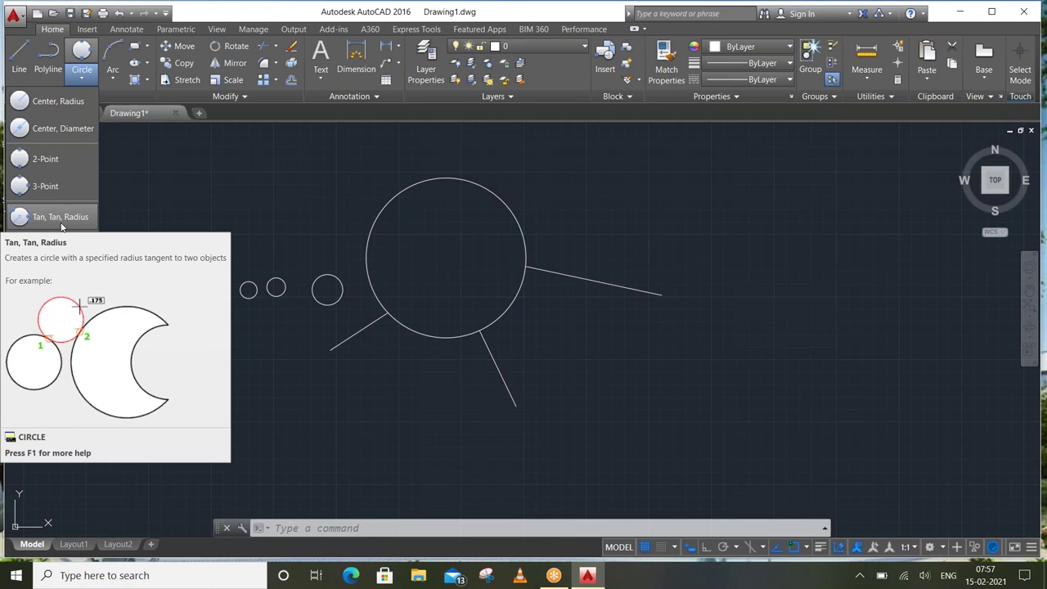
{"action": "left_click", "coordinate": [347, 164]}
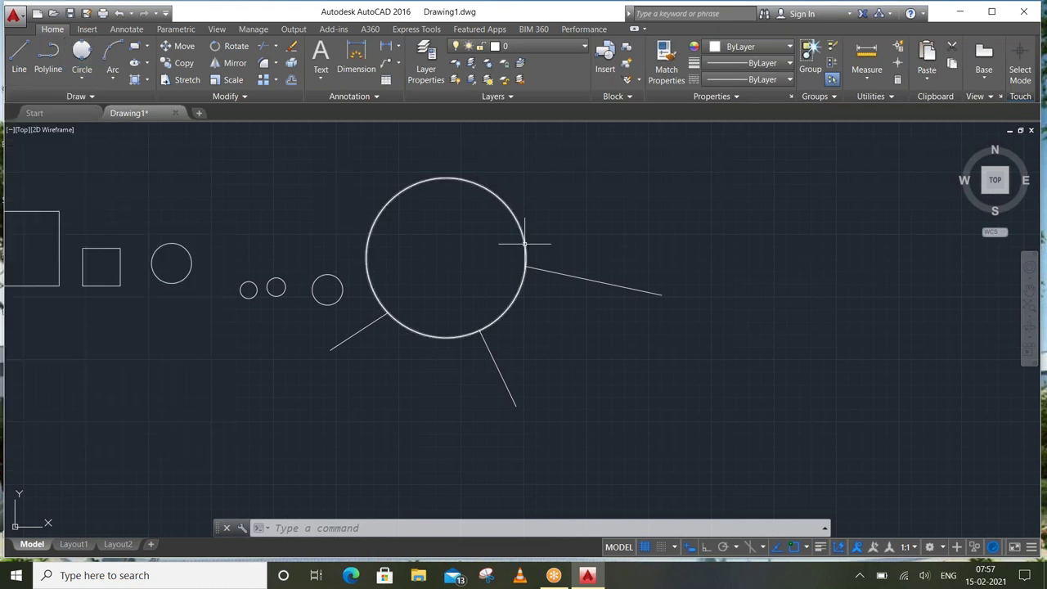
{"action": "mouse_move", "coordinate": [508, 244]}
{"action": "middle_mouse_down"}
{"action": "mouse_move", "coordinate": [297, 201]}
{"action": "mouse_move", "coordinate": [183, 224]}
{"action": "middle_mouse_up"}
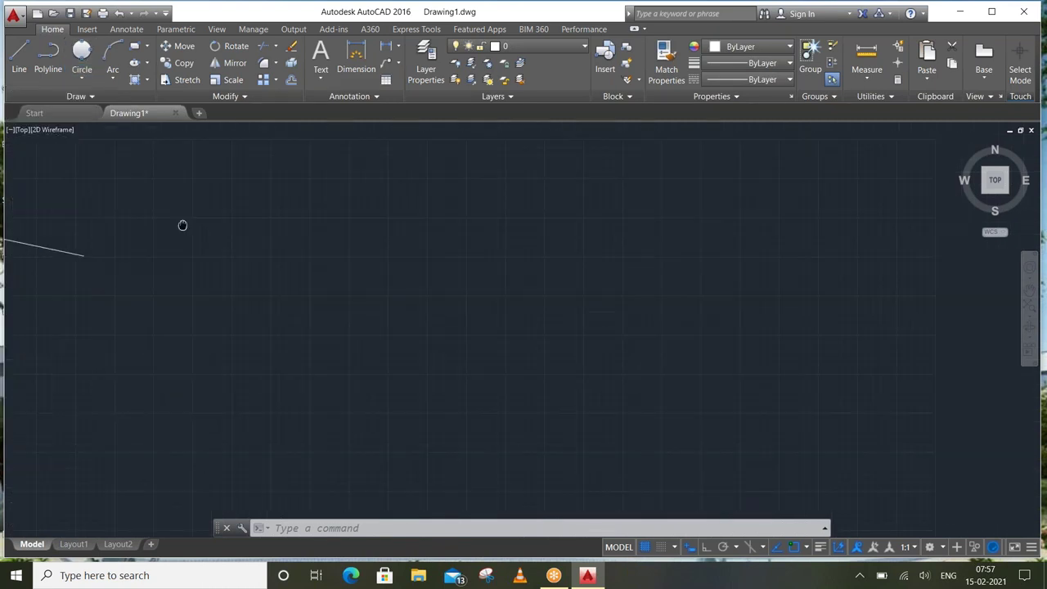
Draw two Center, Radius circles side by side, each radius set by a picked point
{"action": "left_click", "coordinate": [71, 78]}
{"action": "left_click", "coordinate": [71, 104]}
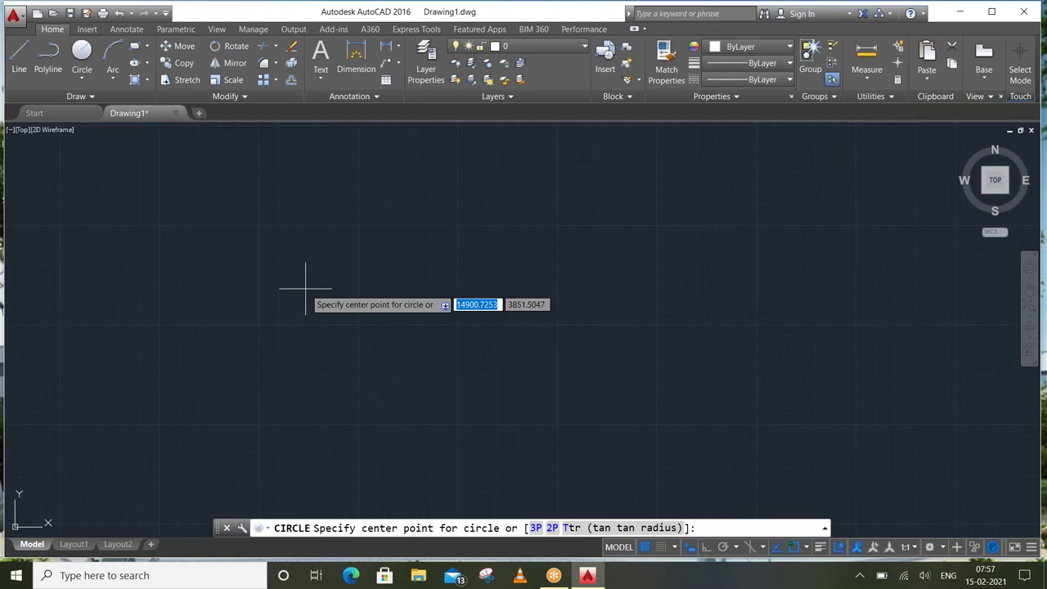
{"action": "left_click", "coordinate": [242, 321]}
{"action": "left_click", "coordinate": [240, 265]}
{"action": "key", "text": "Return"}
{"action": "scroll", "coordinate": [309, 281], "scroll_direction": "up", "scroll_amount": 2}
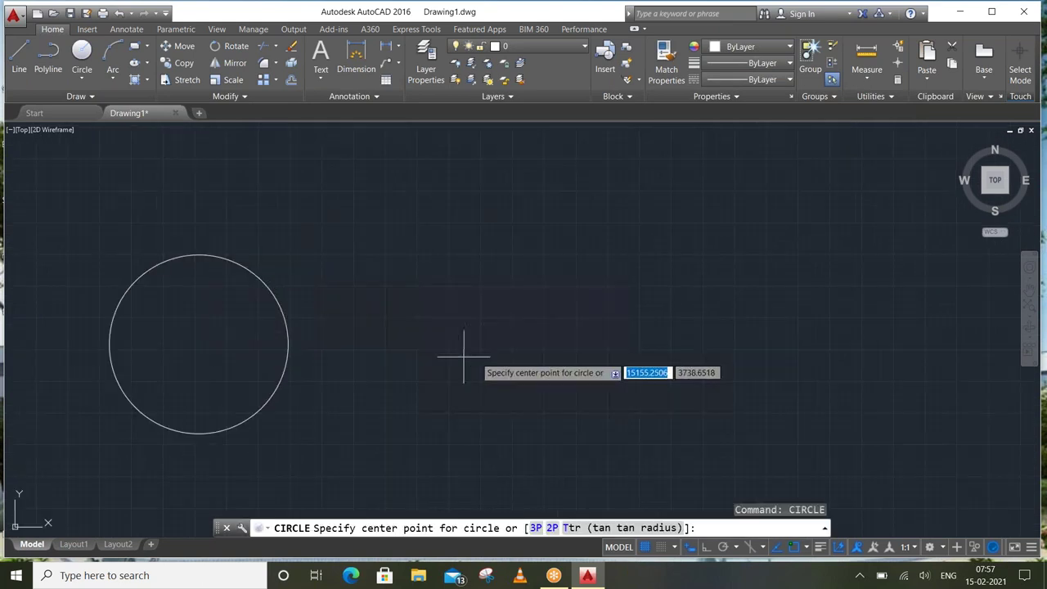
{"action": "left_click", "coordinate": [423, 345]}
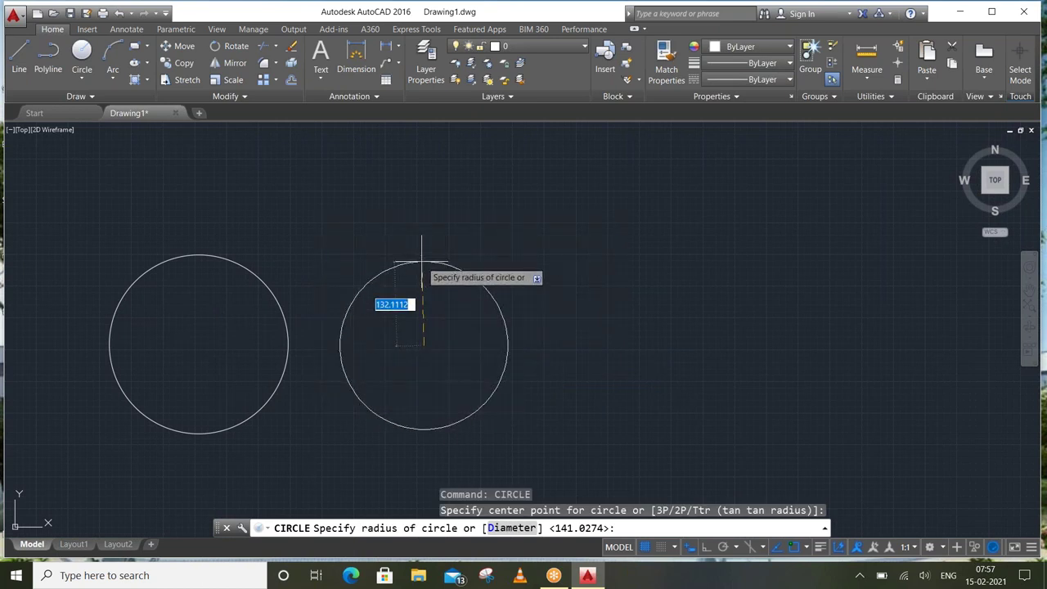
{"action": "left_click", "coordinate": [423, 263]}
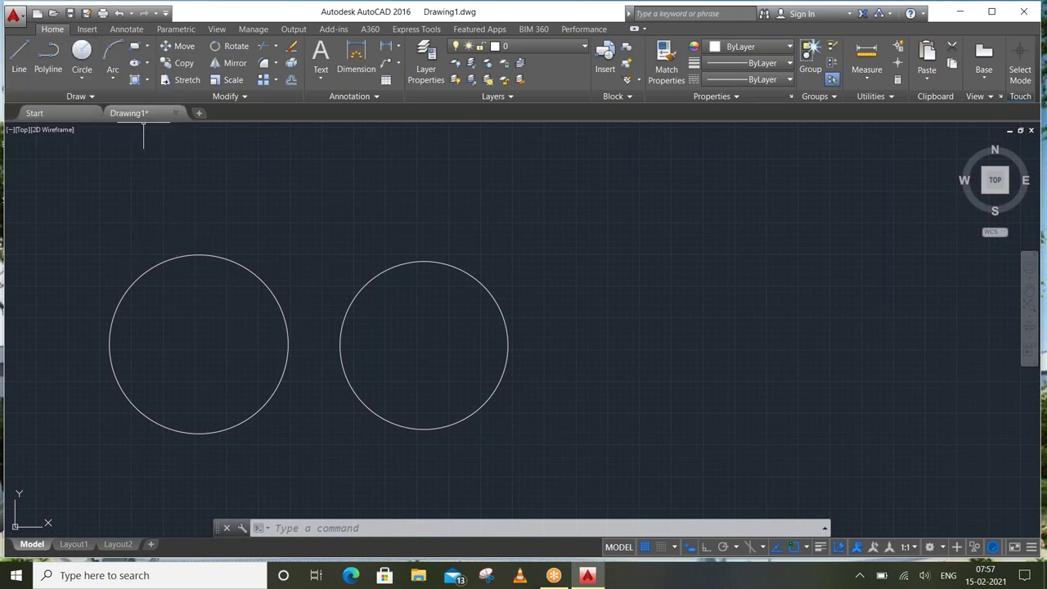
{"action": "left_click", "coordinate": [81, 75]}
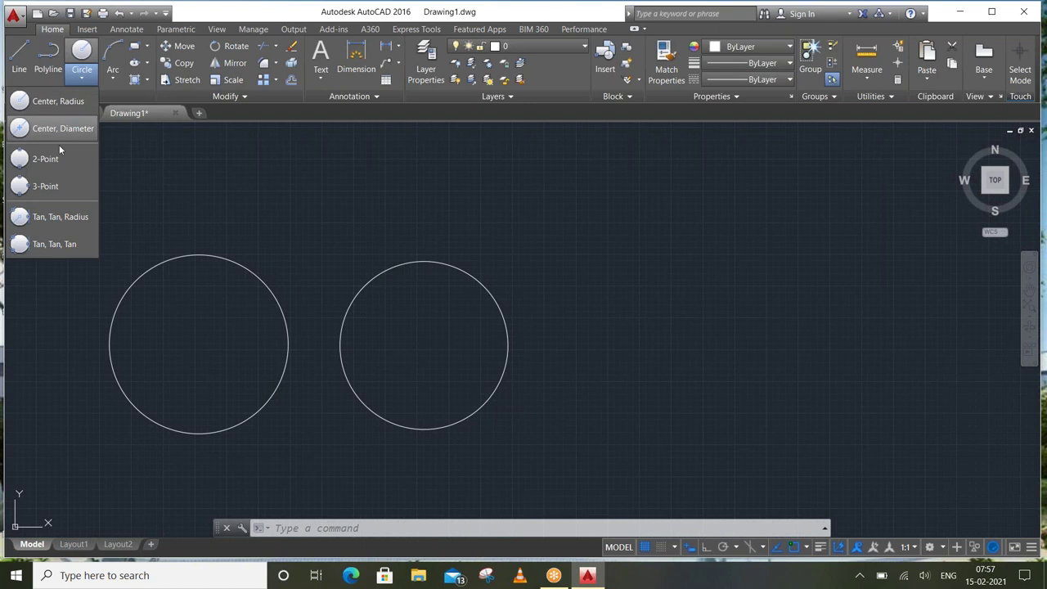
Draw a Tan, Tan, Radius circle of radius 150 tangent to the left and right circles
{"action": "left_click", "coordinate": [51, 217]}
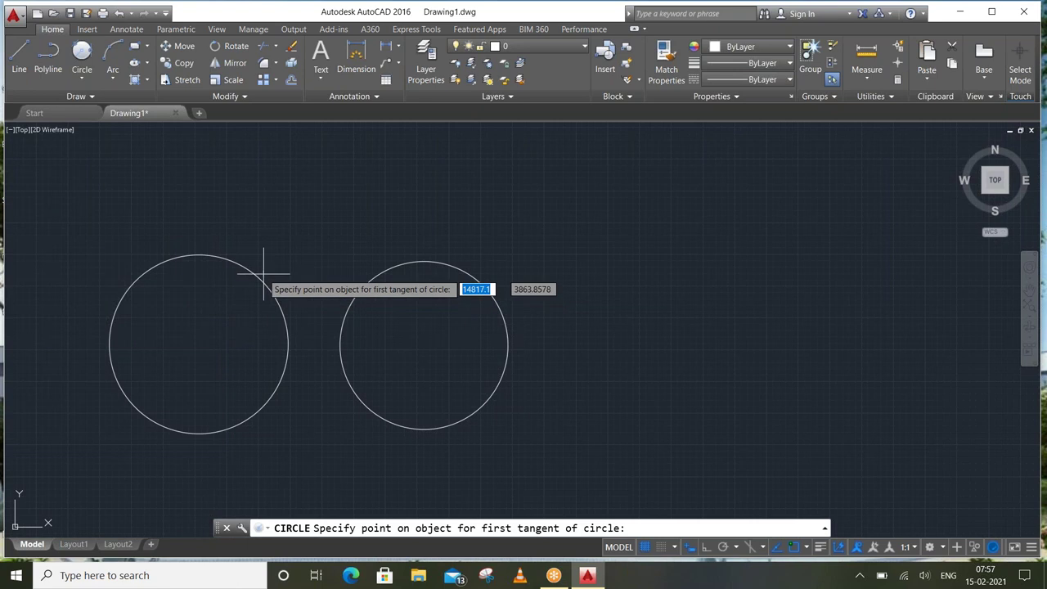
{"action": "left_click", "coordinate": [237, 263]}
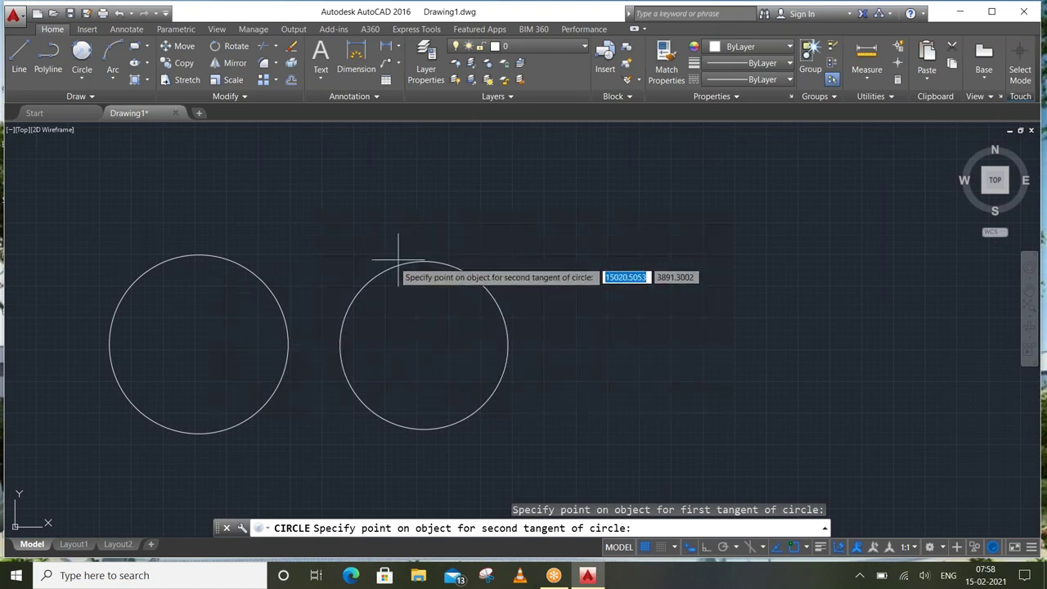
{"action": "left_click", "coordinate": [352, 288]}
{"action": "type", "text": "150"}
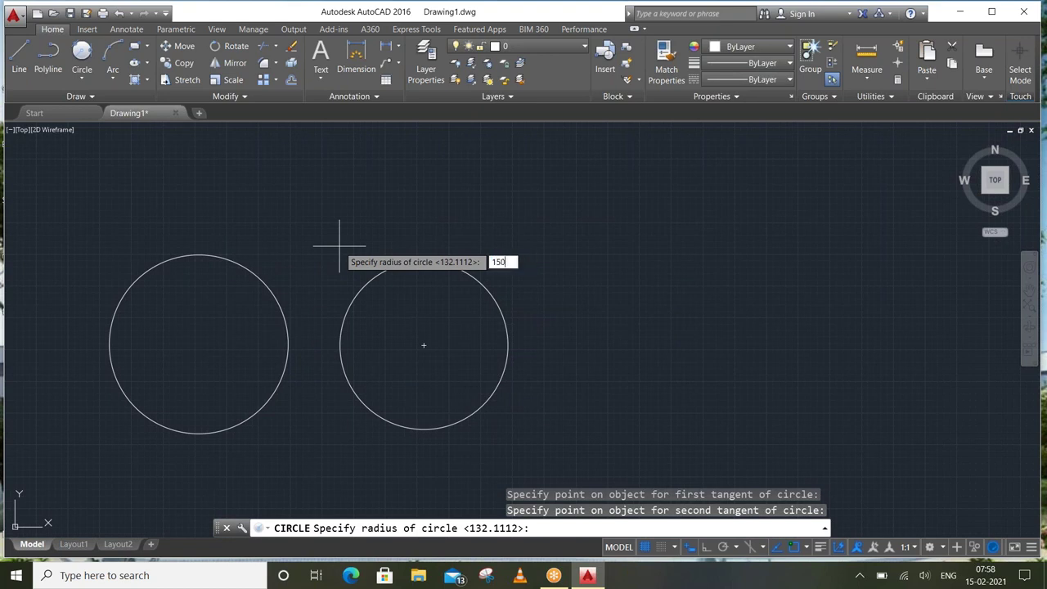
{"action": "key", "text": "Return"}
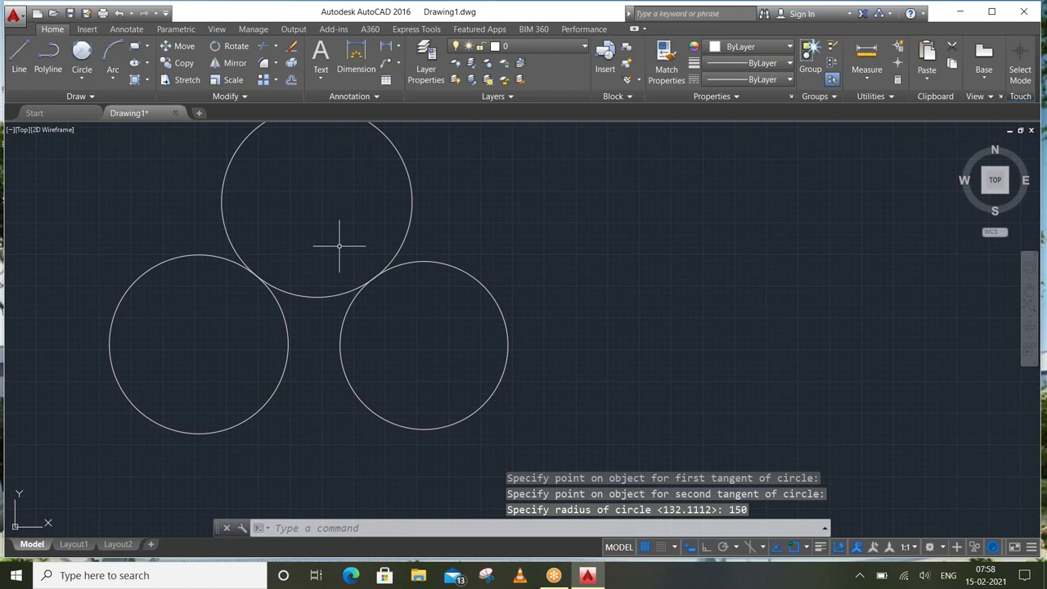
{"action": "scroll", "coordinate": [339, 246], "scroll_direction": "down", "scroll_amount": 1}
{"action": "scroll", "coordinate": [334, 297], "scroll_direction": "down", "scroll_amount": 1}
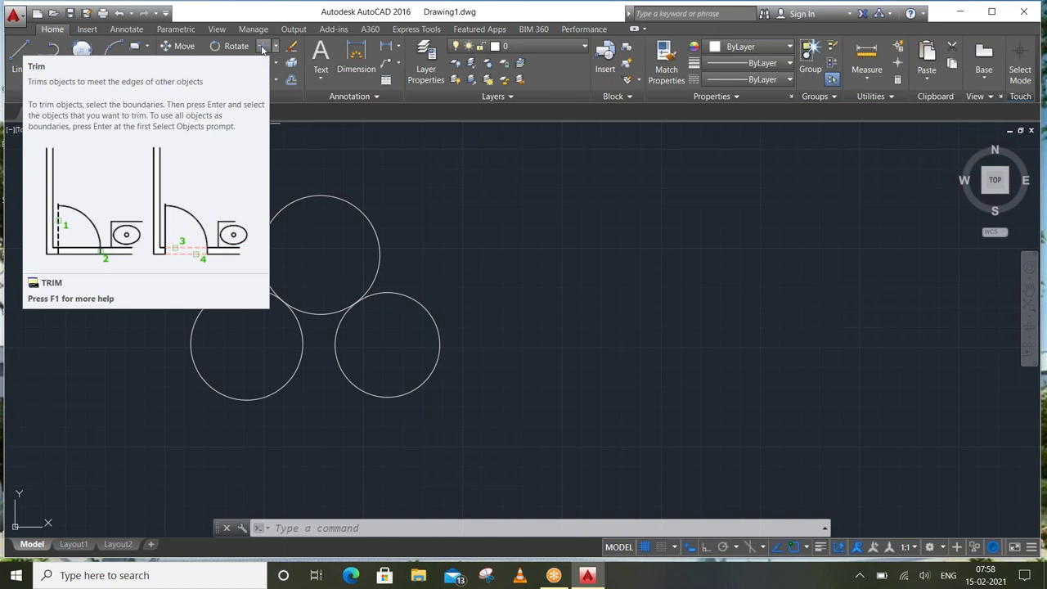
Trim away the top circle's upper part, using all objects as cutting edges
{"action": "left_click", "coordinate": [262, 50]}
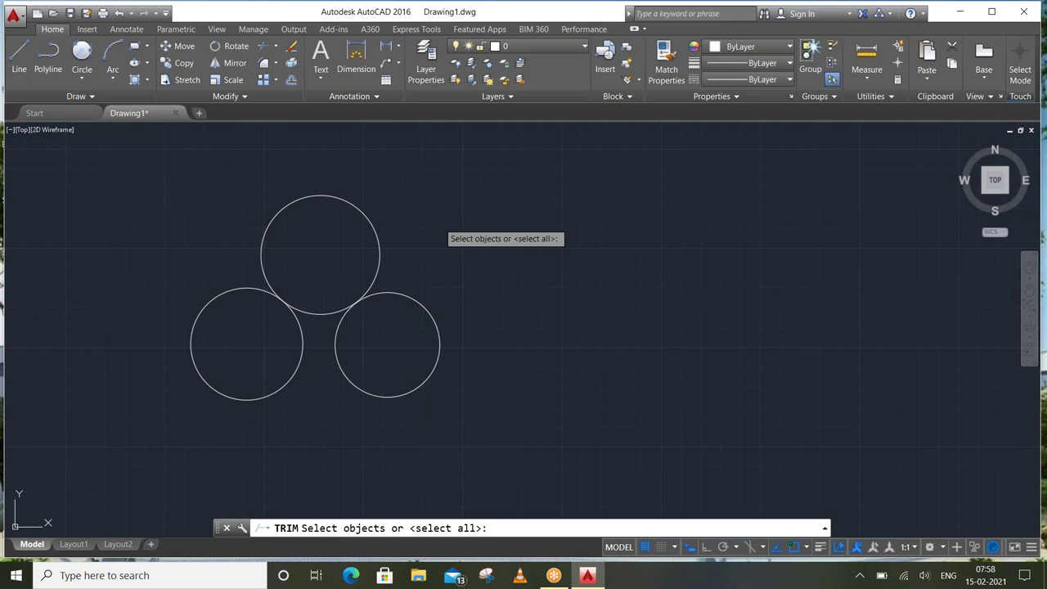
{"action": "key", "text": "Return"}
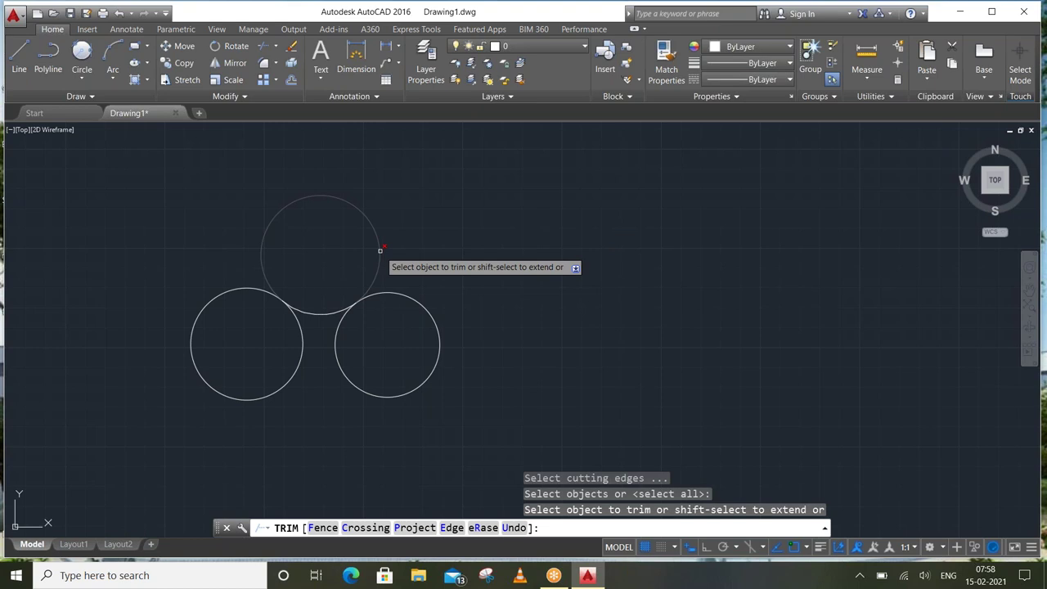
{"action": "left_click", "coordinate": [380, 251]}
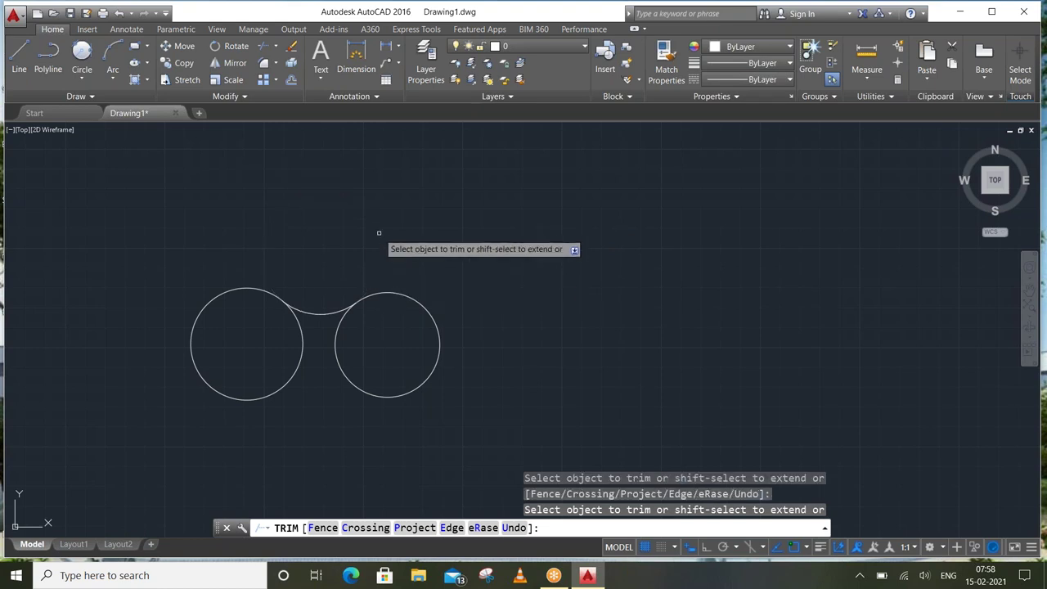
{"action": "right_click", "coordinate": [318, 218]}
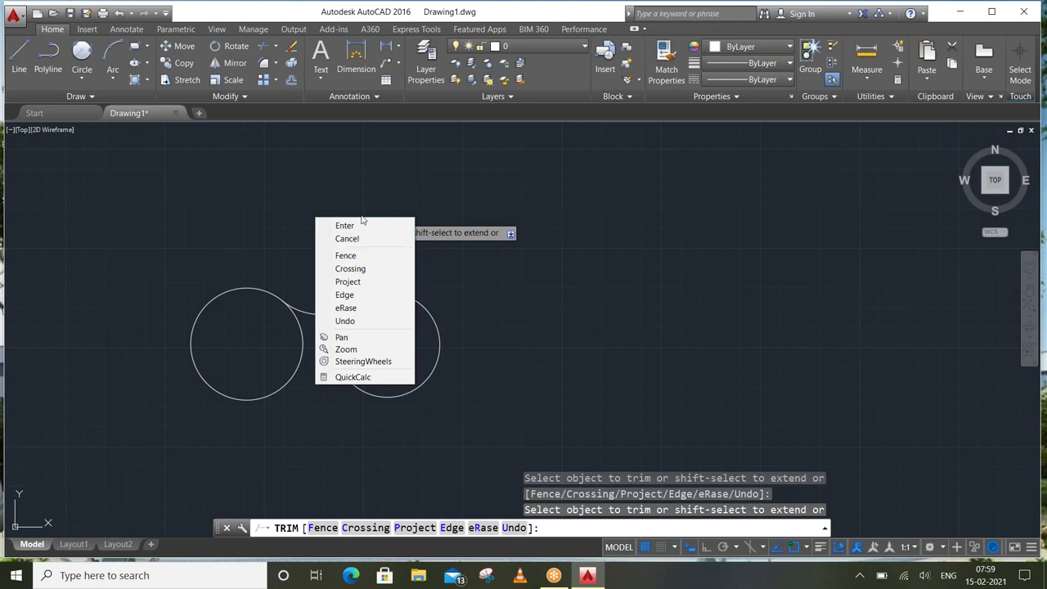
{"action": "left_click", "coordinate": [356, 238]}
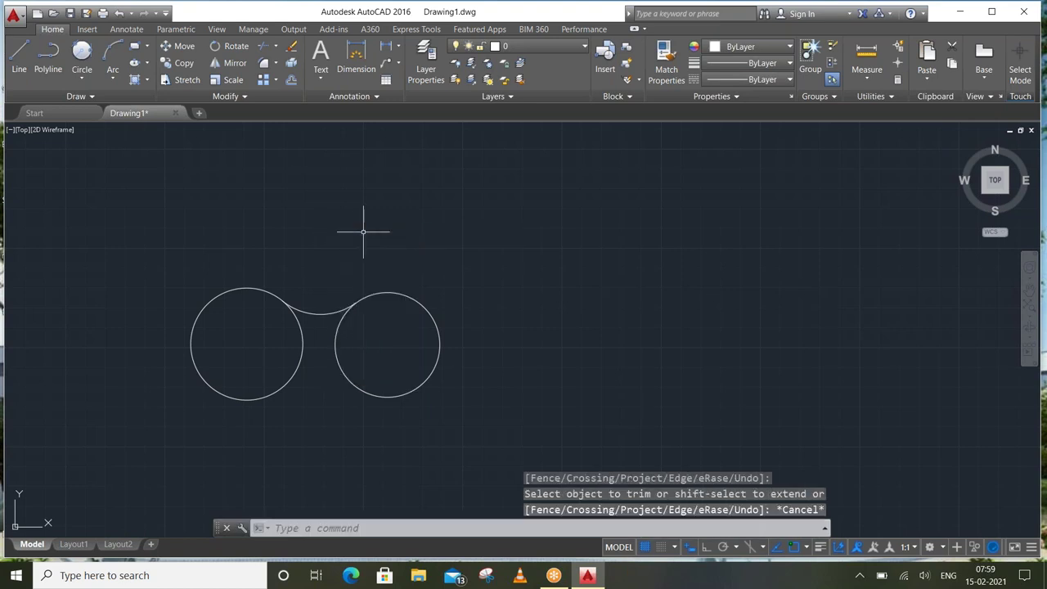
{"action": "left_click", "coordinate": [82, 78]}
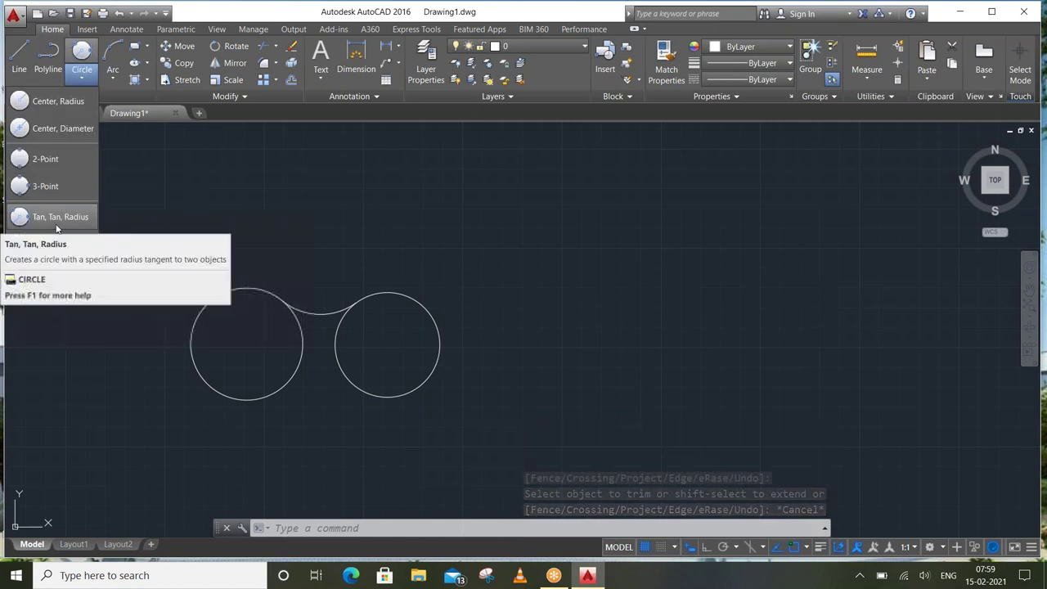
{"action": "mouse_move", "coordinate": [49, 243]}
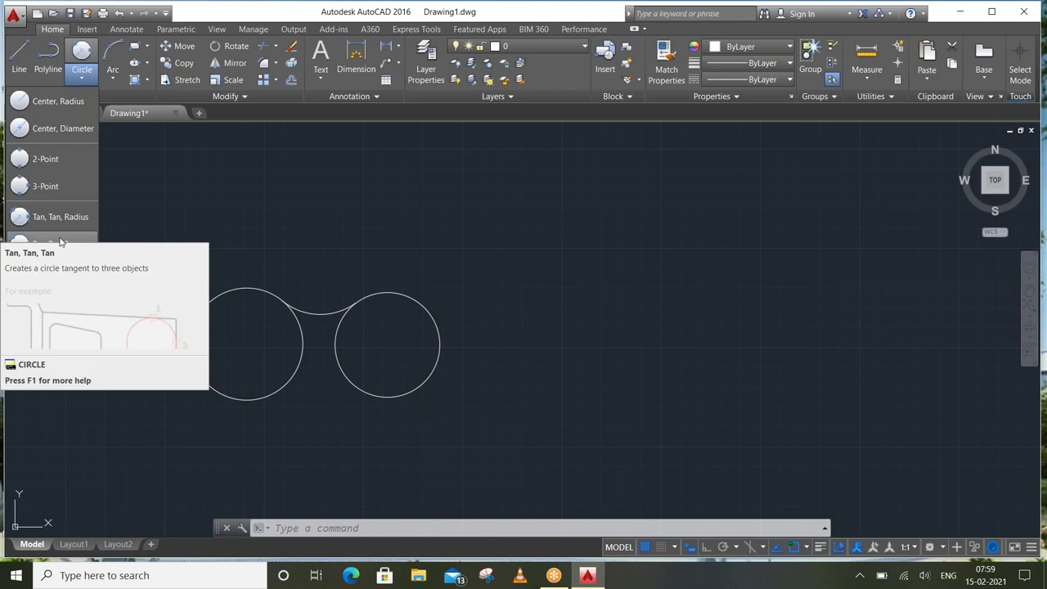
Erase both circles and the connecting arc with a crossing window selection
{"action": "left_click", "coordinate": [540, 235]}
{"action": "left_click", "coordinate": [571, 235]}
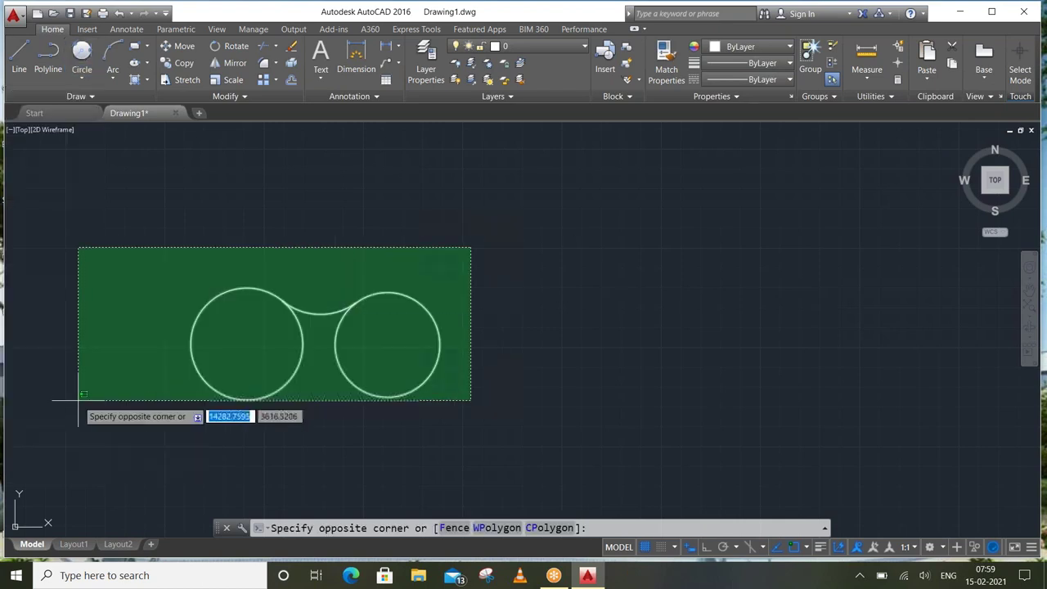
{"action": "left_click", "coordinate": [77, 400]}
{"action": "right_click", "coordinate": [164, 260]}
{"action": "left_click", "coordinate": [202, 330]}
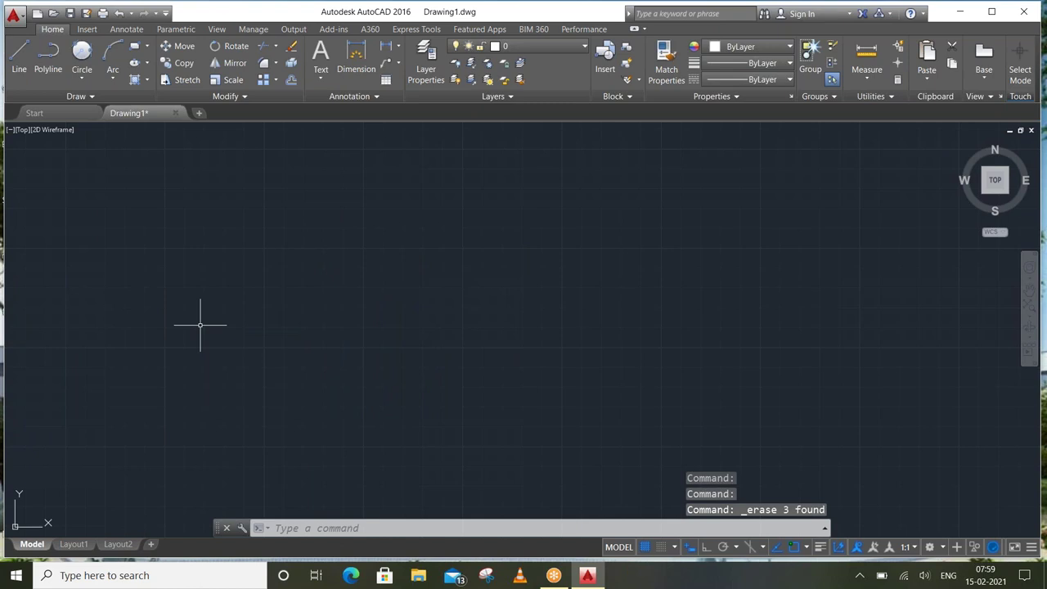
{"action": "left_click", "coordinate": [77, 78]}
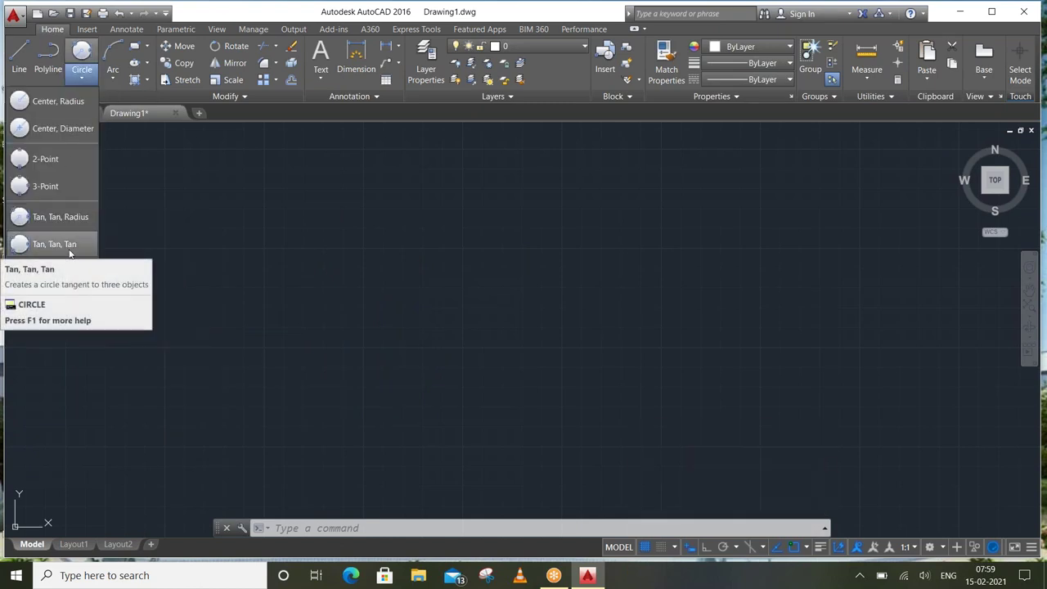
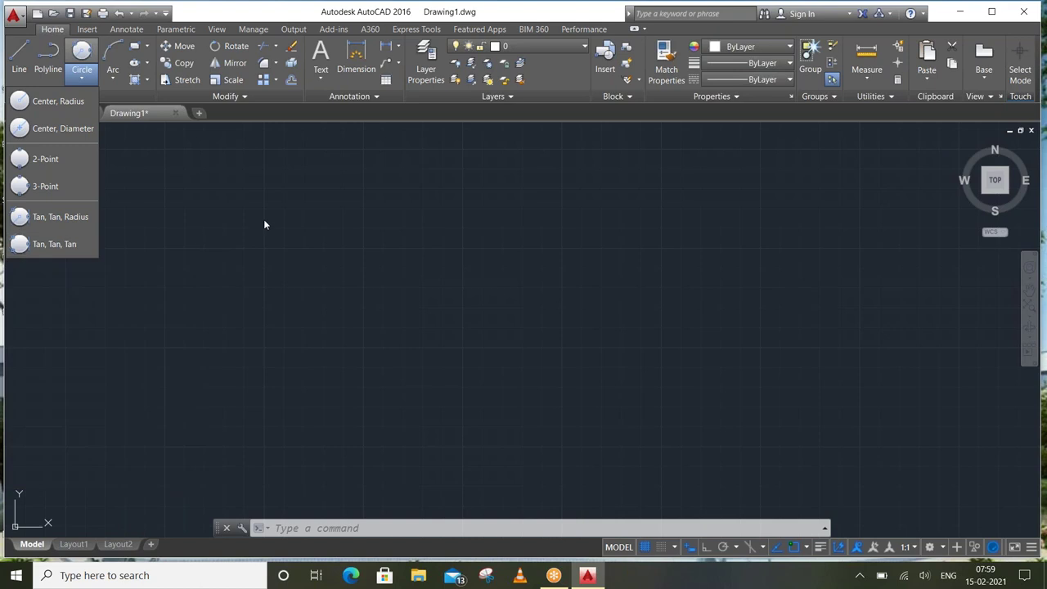
With Ortho on, draw a 200 × 200 square of lines closing at the starting corner
{"action": "left_click", "coordinate": [19, 58]}
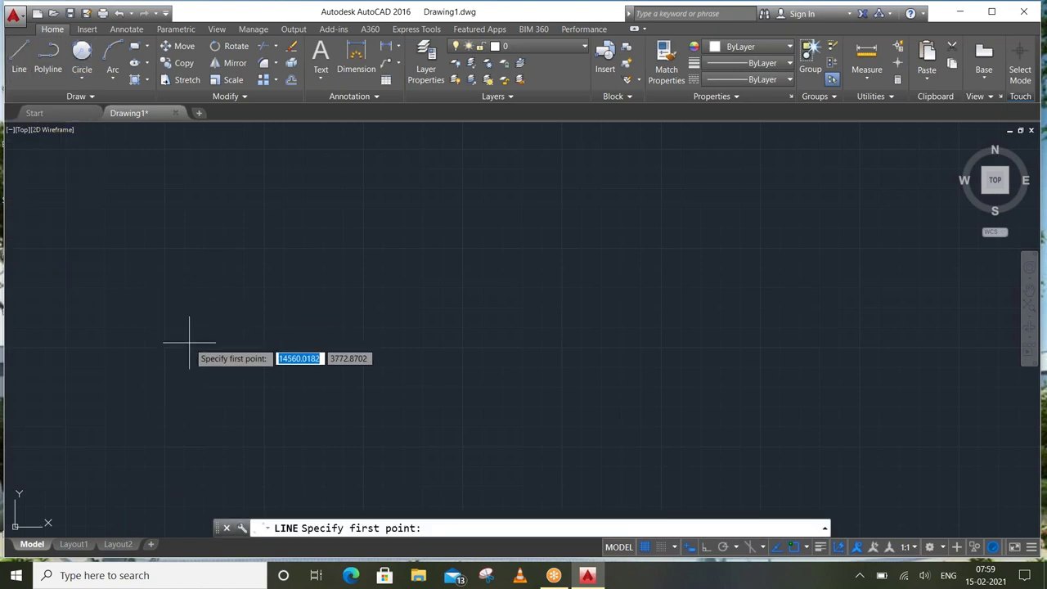
{"action": "left_click", "coordinate": [209, 374]}
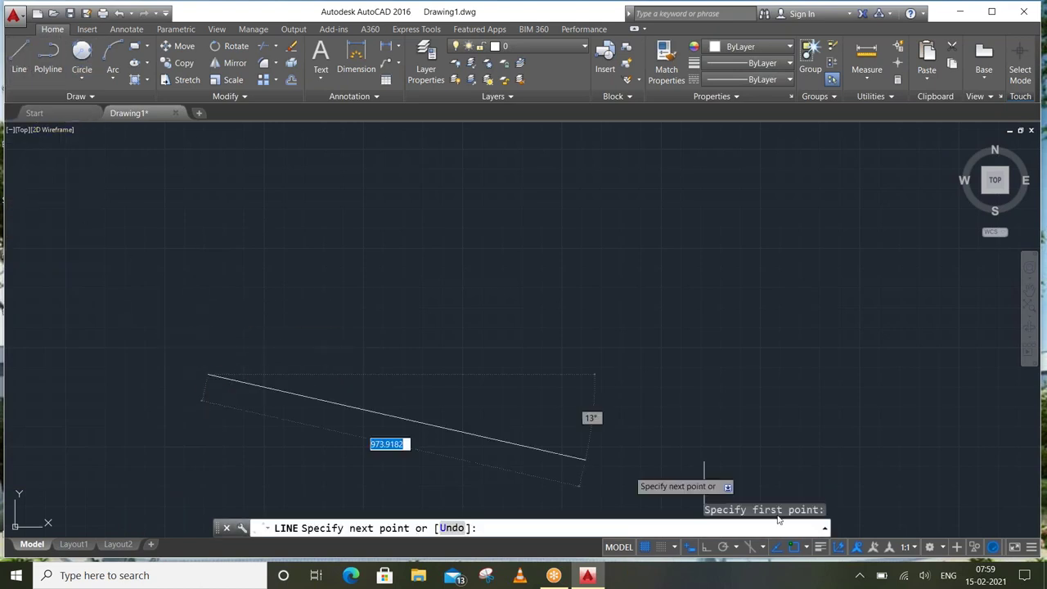
{"action": "left_click", "coordinate": [705, 547]}
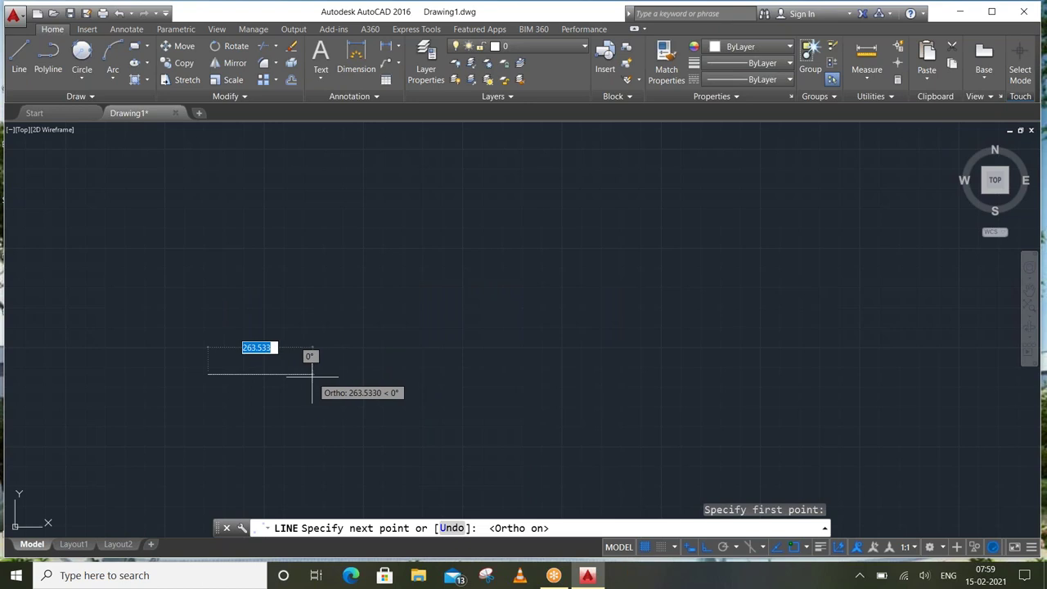
{"action": "type", "text": "200"}
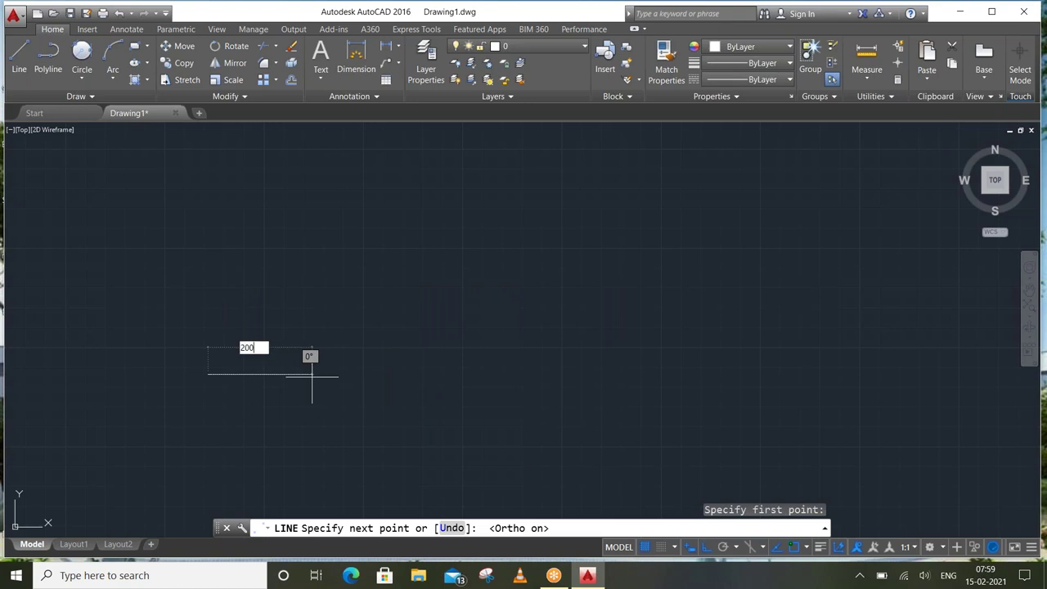
{"action": "key", "text": "Return"}
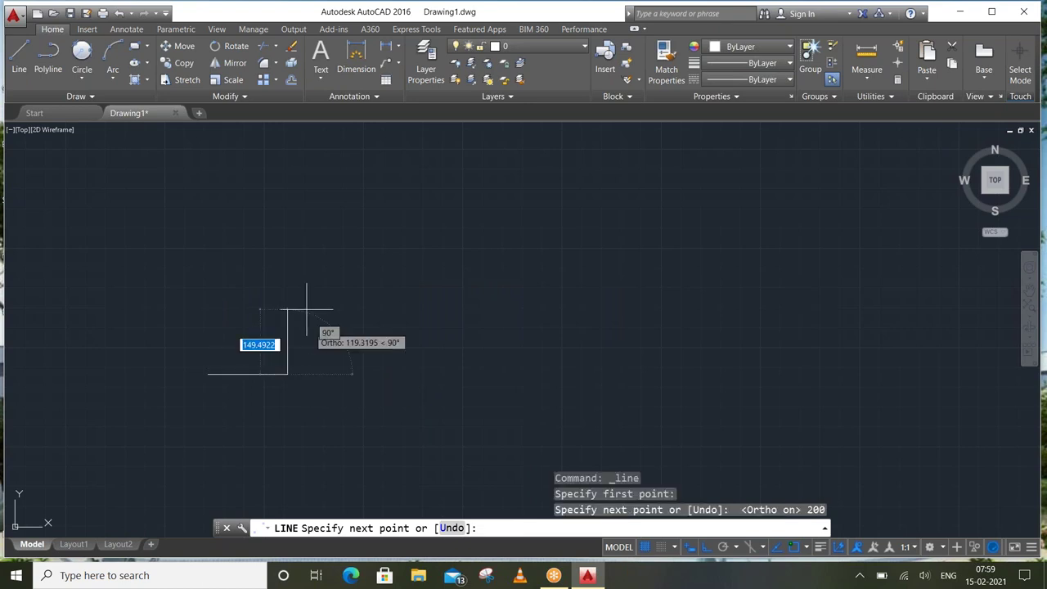
{"action": "type", "text": "200"}
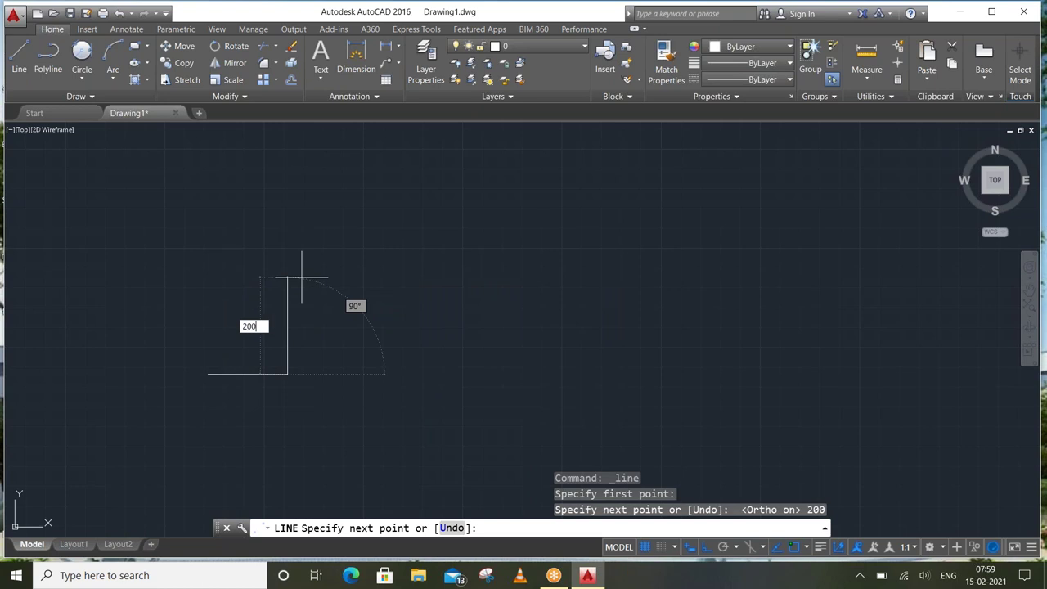
{"action": "key", "text": "Return"}
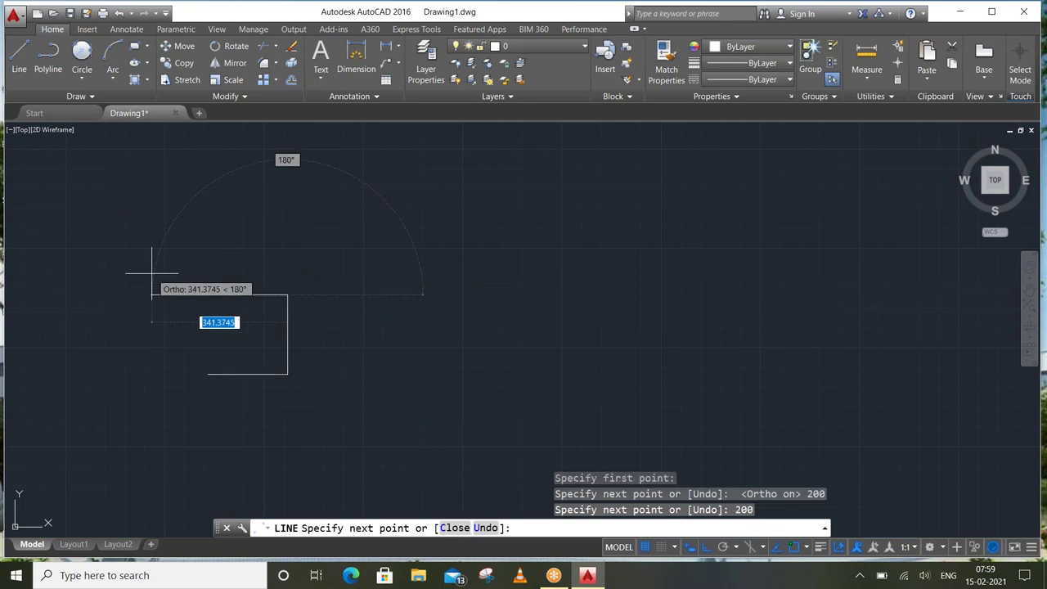
{"action": "type", "text": "200"}
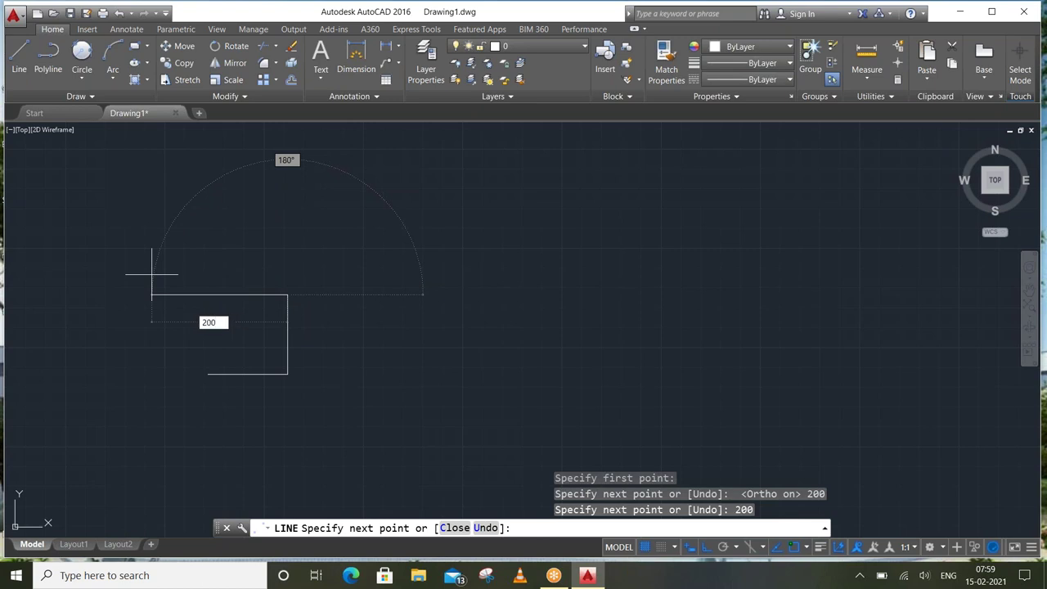
{"action": "key", "text": "Return"}
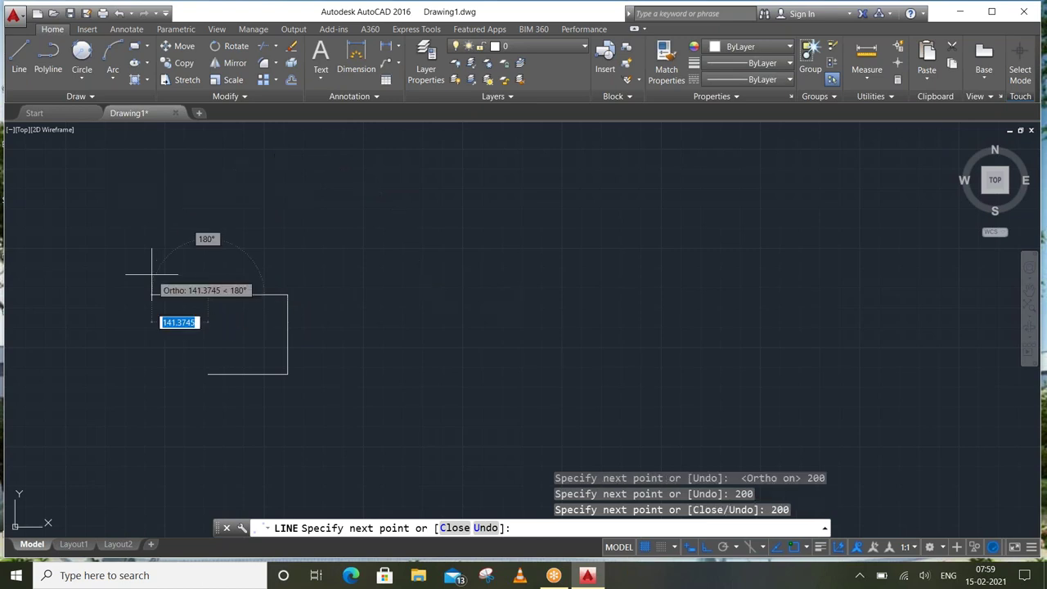
{"action": "left_click", "coordinate": [208, 375]}
{"action": "right_click", "coordinate": [136, 306]}
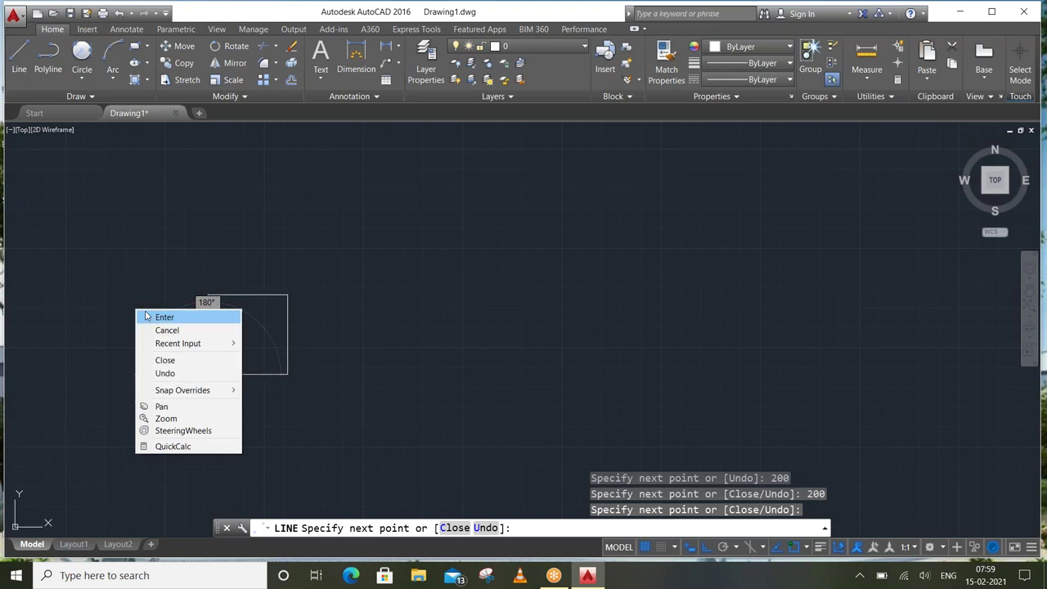
{"action": "left_click", "coordinate": [155, 316]}
Start a new line at the square's lower-left corner
{"action": "right_click", "coordinate": [163, 247]}
{"action": "left_click", "coordinate": [180, 253]}
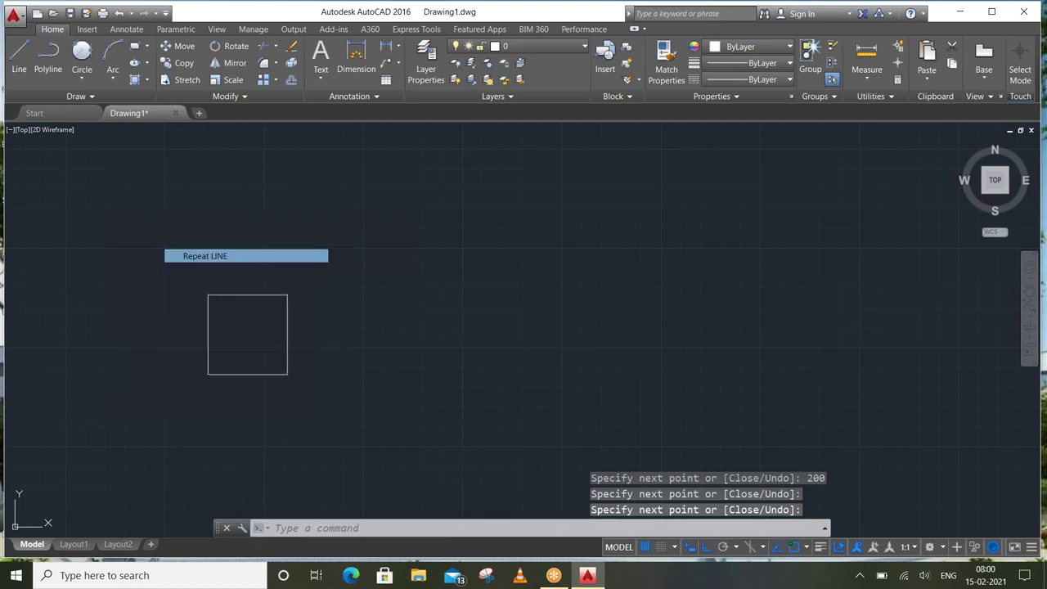
{"action": "left_click", "coordinate": [208, 375]}
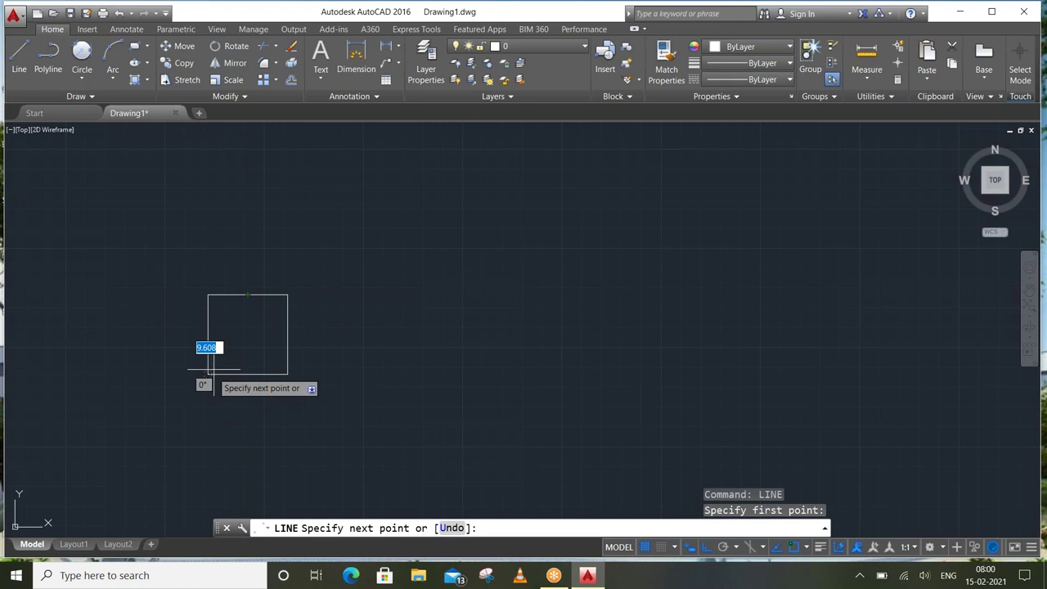
Draw lines from the bottom-left corner to the top-edge midpoint, then to the bottom-right corner
{"action": "left_click", "coordinate": [248, 296]}
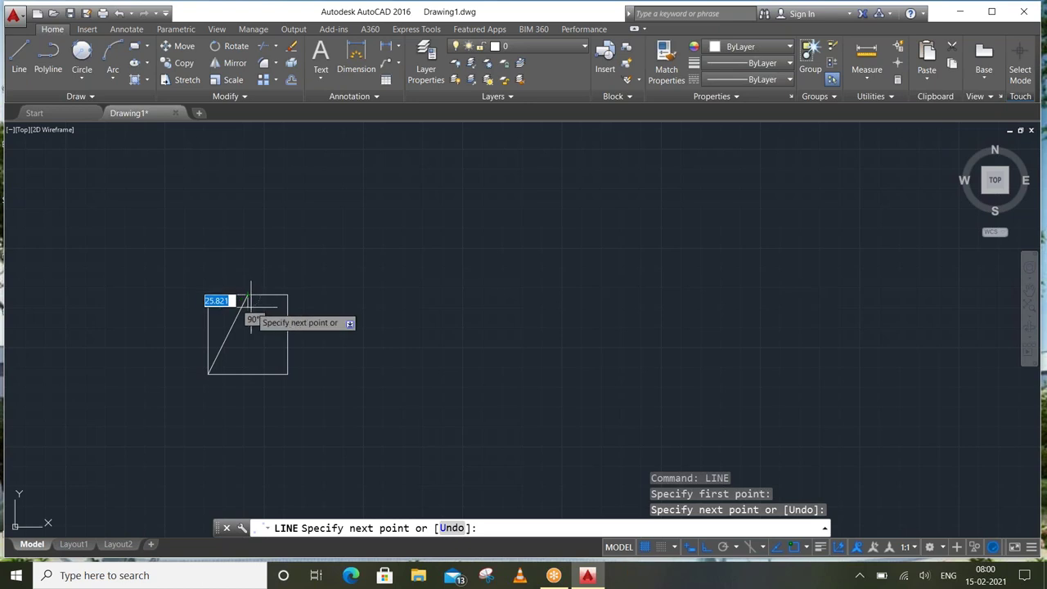
{"action": "left_click", "coordinate": [287, 375]}
{"action": "right_click", "coordinate": [369, 326]}
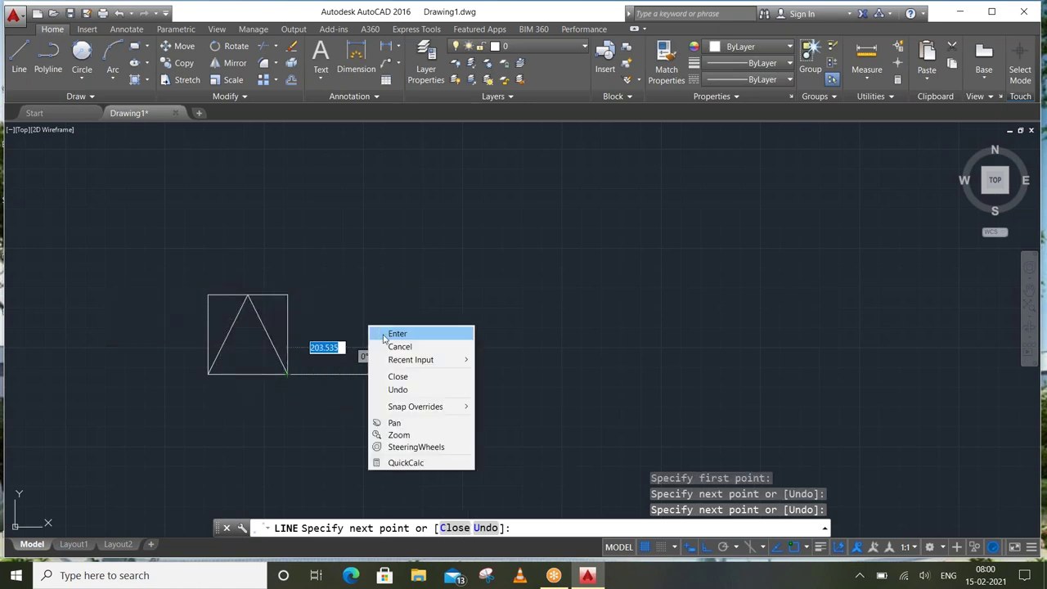
{"action": "left_click", "coordinate": [384, 335]}
{"action": "scroll", "coordinate": [157, 368], "scroll_direction": "up", "scroll_amount": 2}
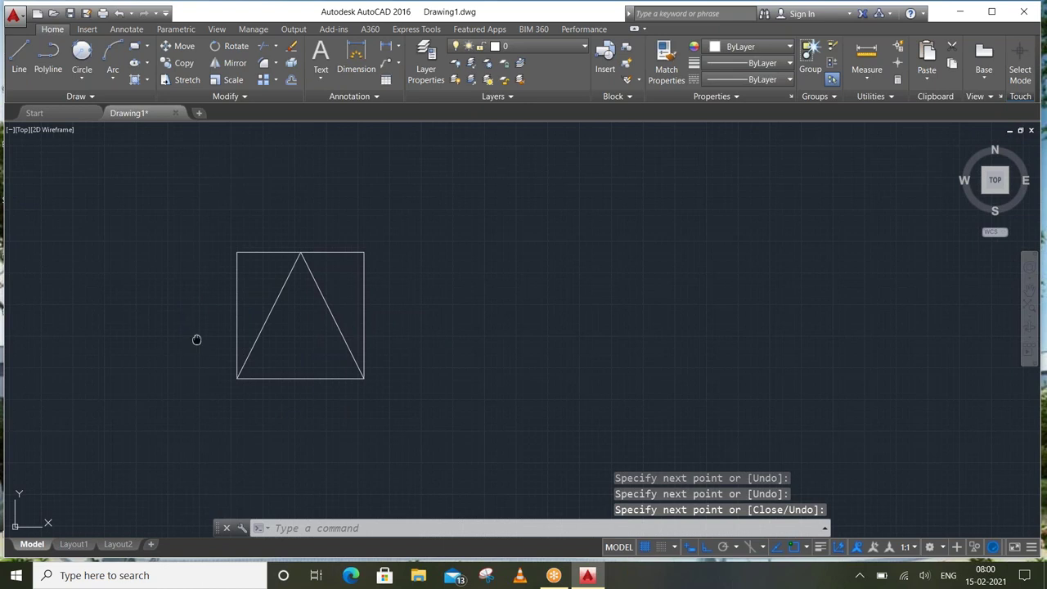
{"action": "middle_click_drag", "start_coordinate": [196, 340], "coordinate": [246, 328]}
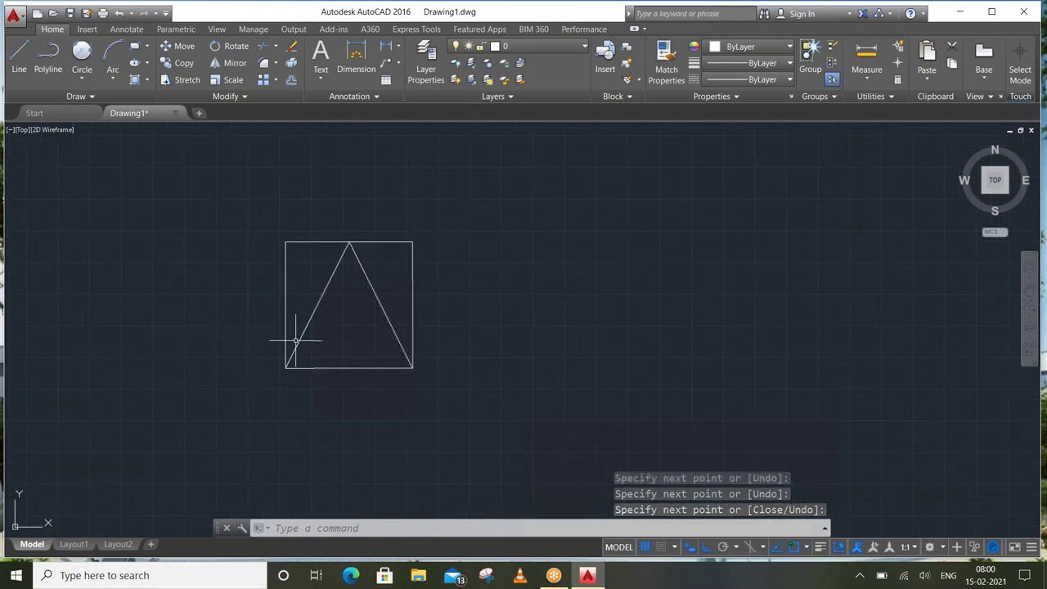
Crossing-select the square's top, right and left edges and delete them
{"action": "left_click", "coordinate": [459, 212]}
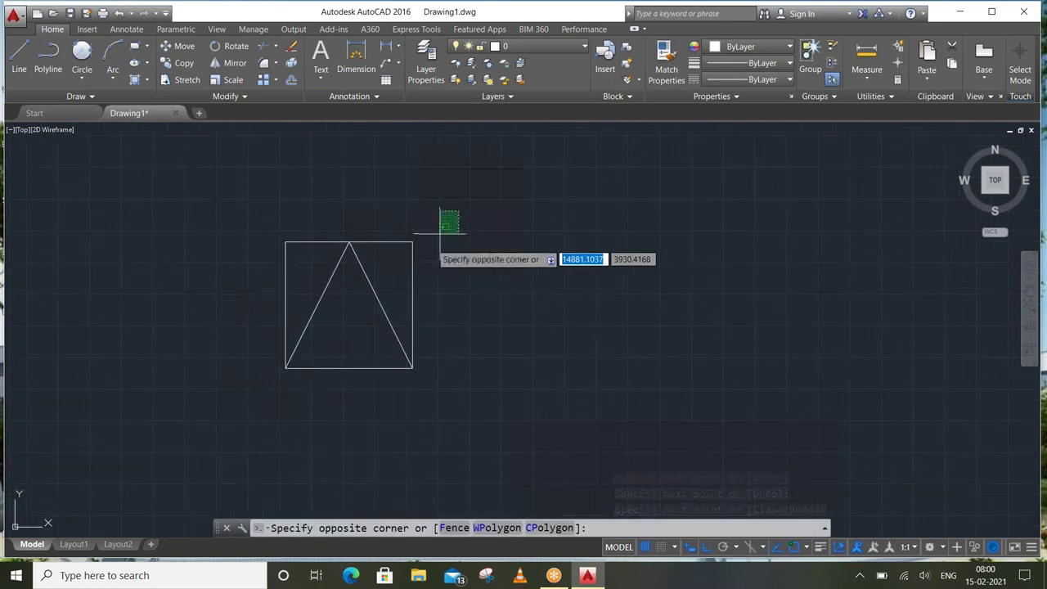
{"action": "left_click", "coordinate": [446, 242]}
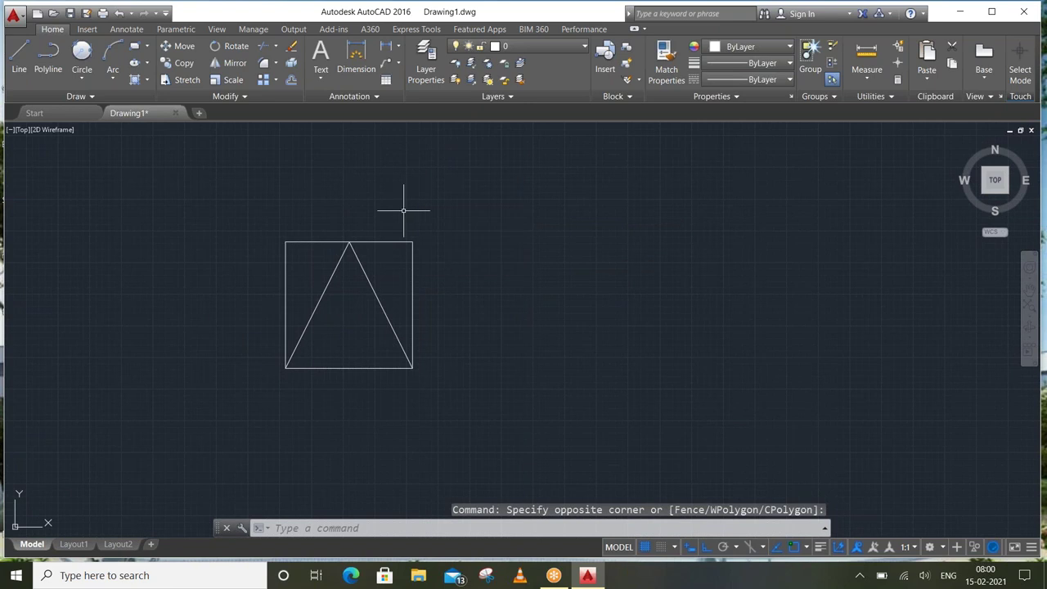
{"action": "left_click", "coordinate": [379, 188]}
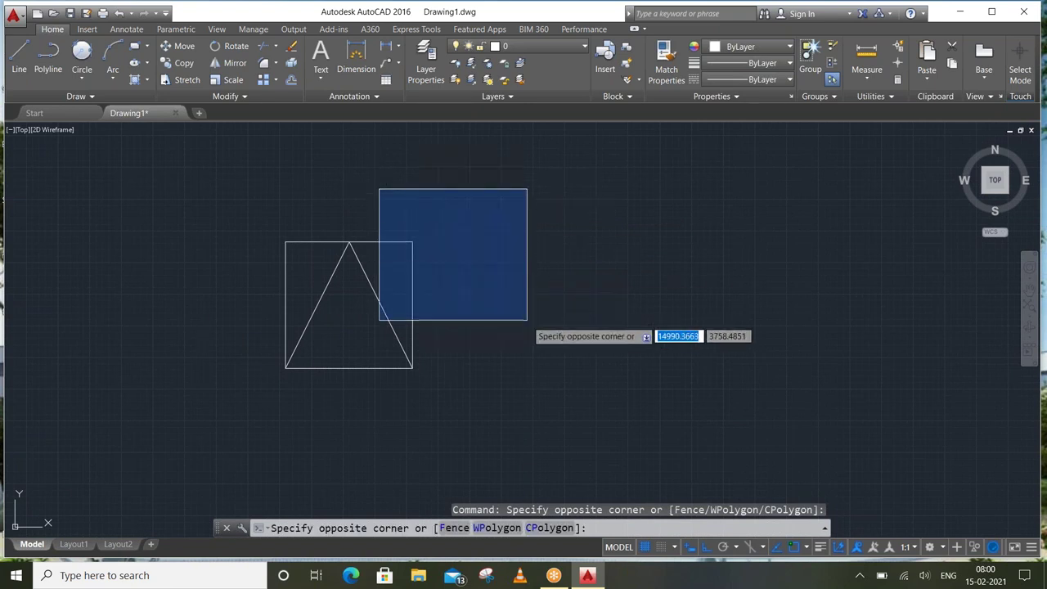
{"action": "left_click", "coordinate": [527, 320]}
{"action": "left_click", "coordinate": [333, 180]}
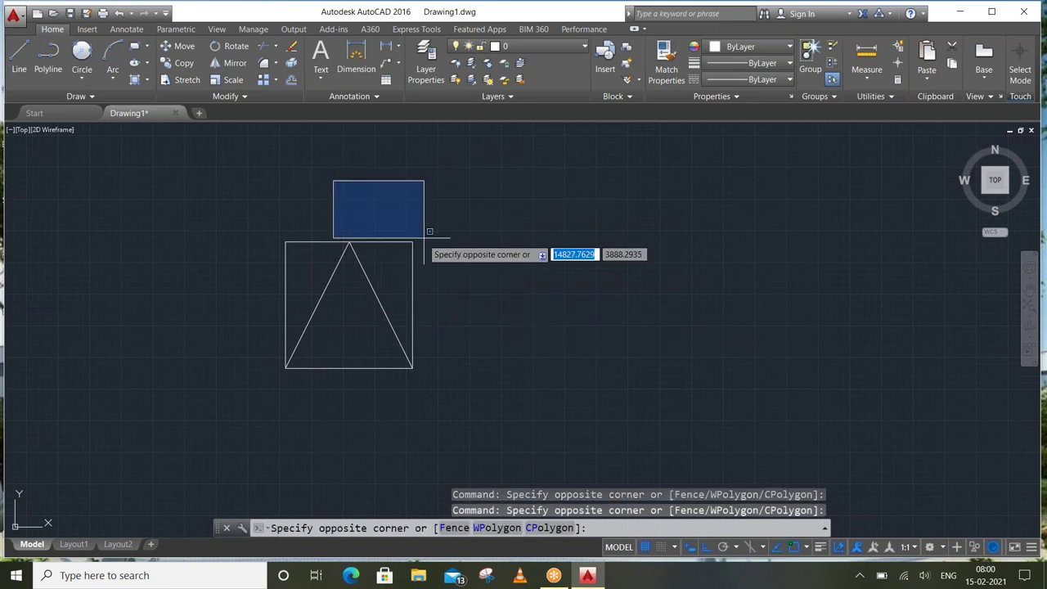
{"action": "left_click", "coordinate": [399, 360]}
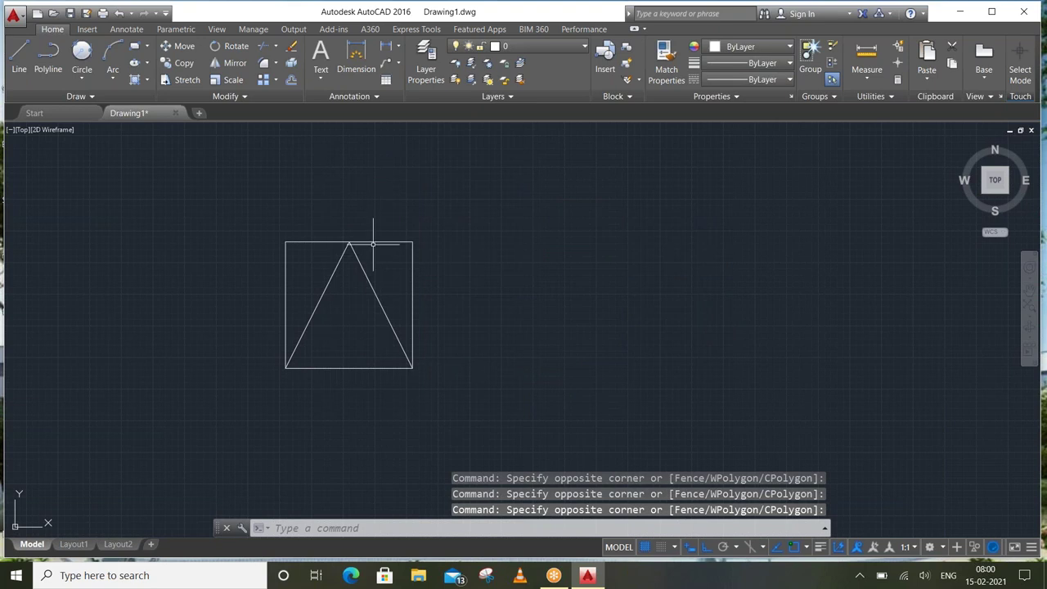
{"action": "left_click", "coordinate": [488, 214]}
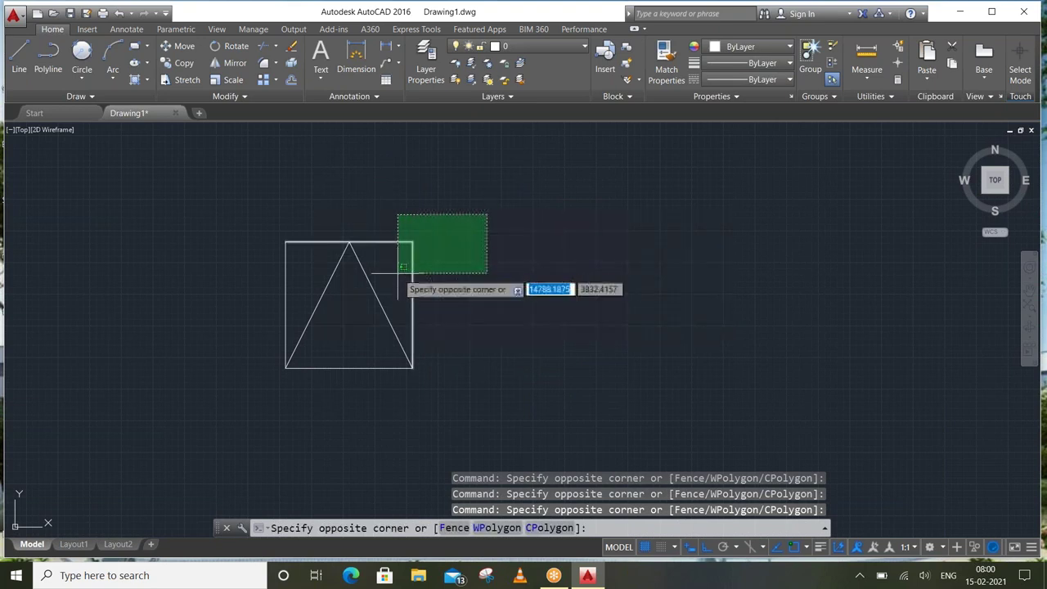
{"action": "left_click", "coordinate": [369, 300]}
{"action": "left_click", "coordinate": [298, 273]}
{"action": "left_click", "coordinate": [243, 285]}
{"action": "key", "text": "Delete"}
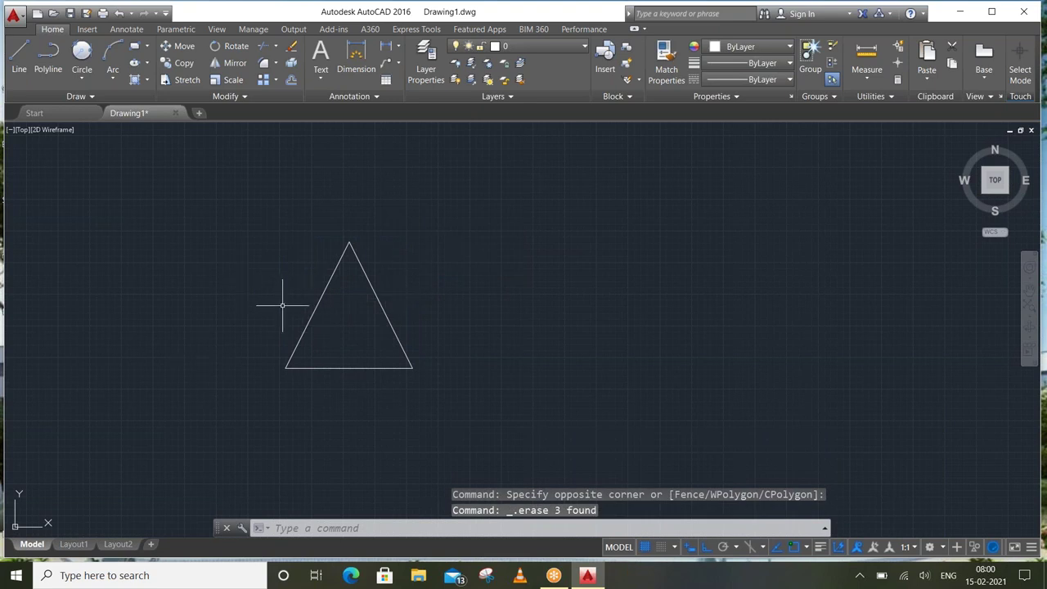
{"action": "scroll", "coordinate": [280, 304], "scroll_direction": "up", "scroll_amount": 2}
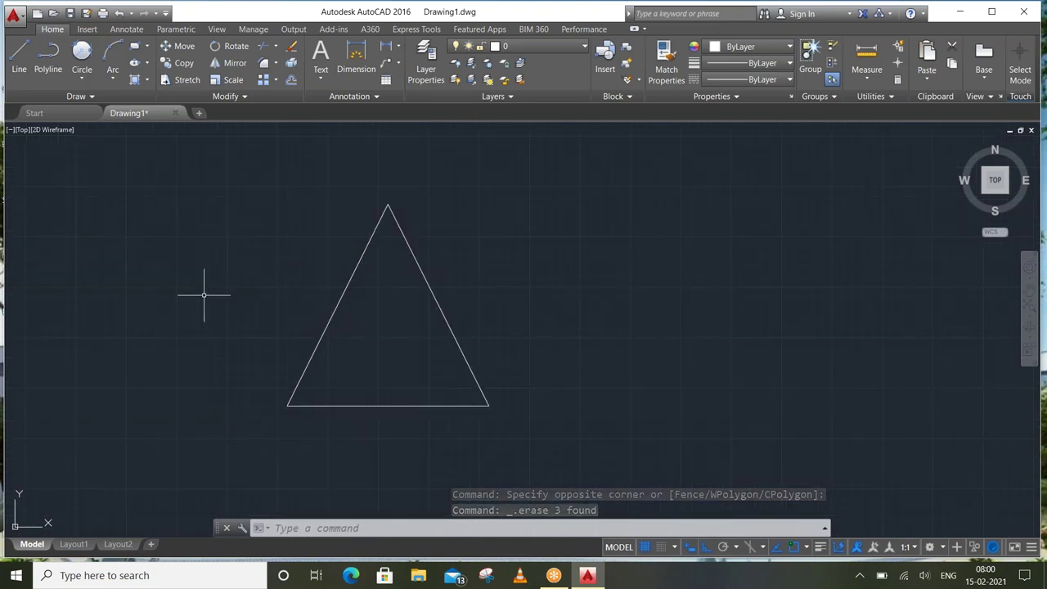
{"action": "left_click", "coordinate": [83, 77]}
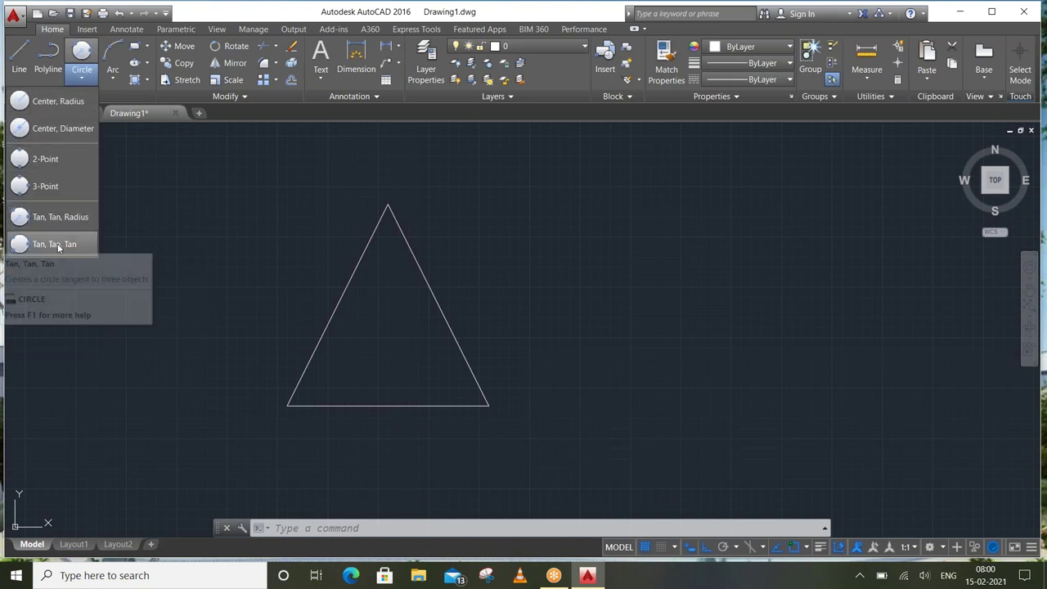
{"action": "mouse_move", "coordinate": [54, 244]}
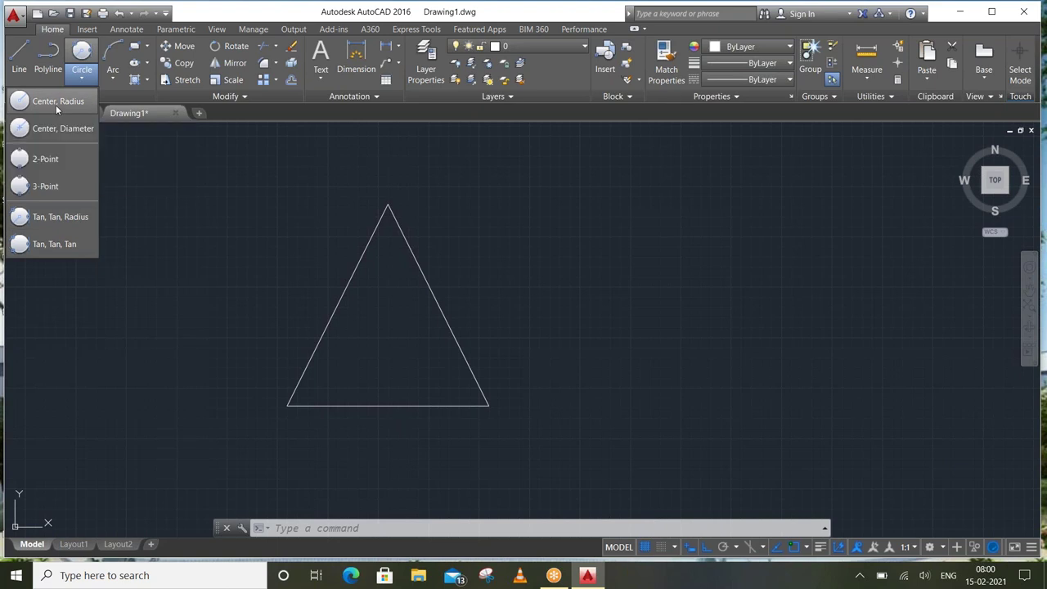
{"action": "left_click", "coordinate": [55, 105]}
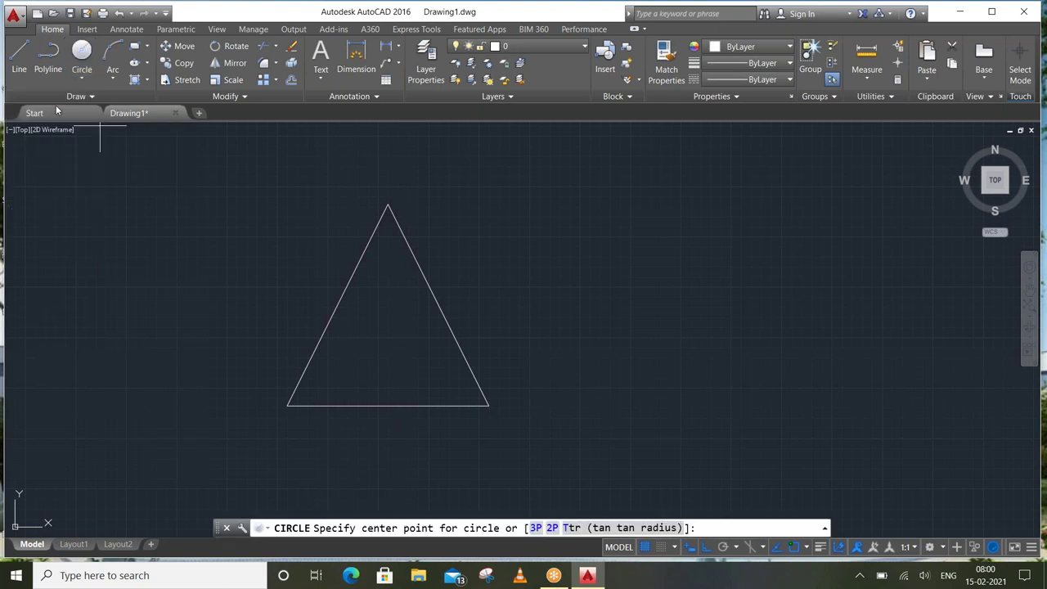
{"action": "left_click", "coordinate": [393, 346]}
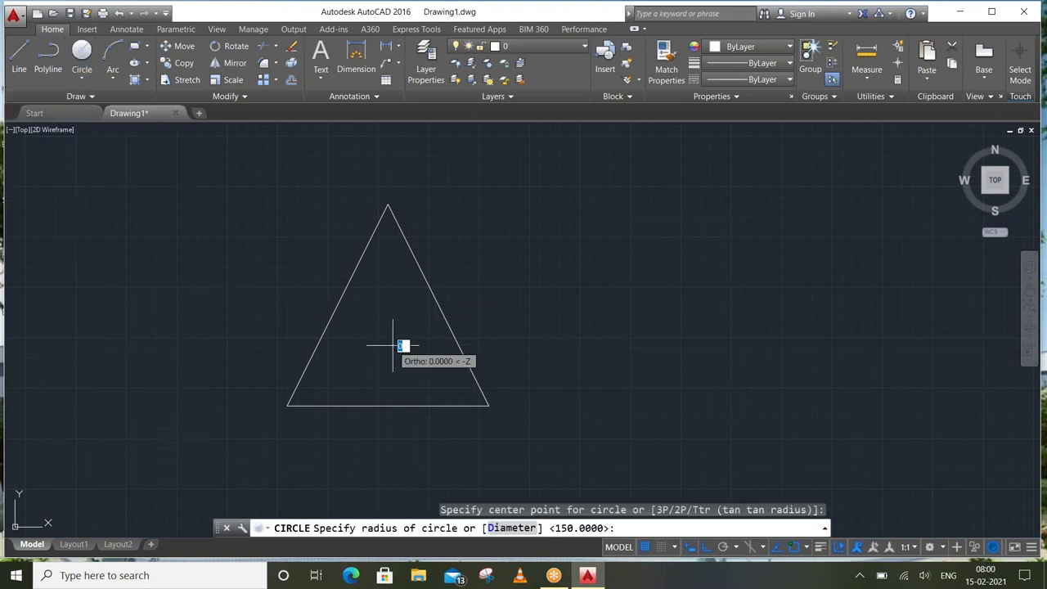
{"action": "left_click", "coordinate": [445, 320]}
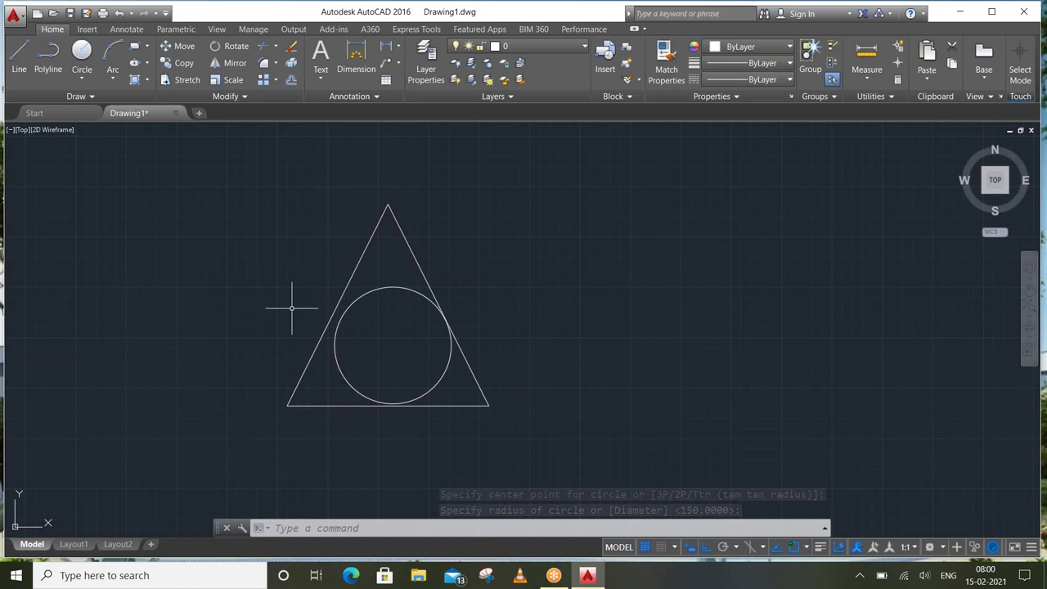
{"action": "left_click_drag", "start_coordinate": [450, 391], "coordinate": [421, 366]}
{"action": "key", "text": "Delete"}
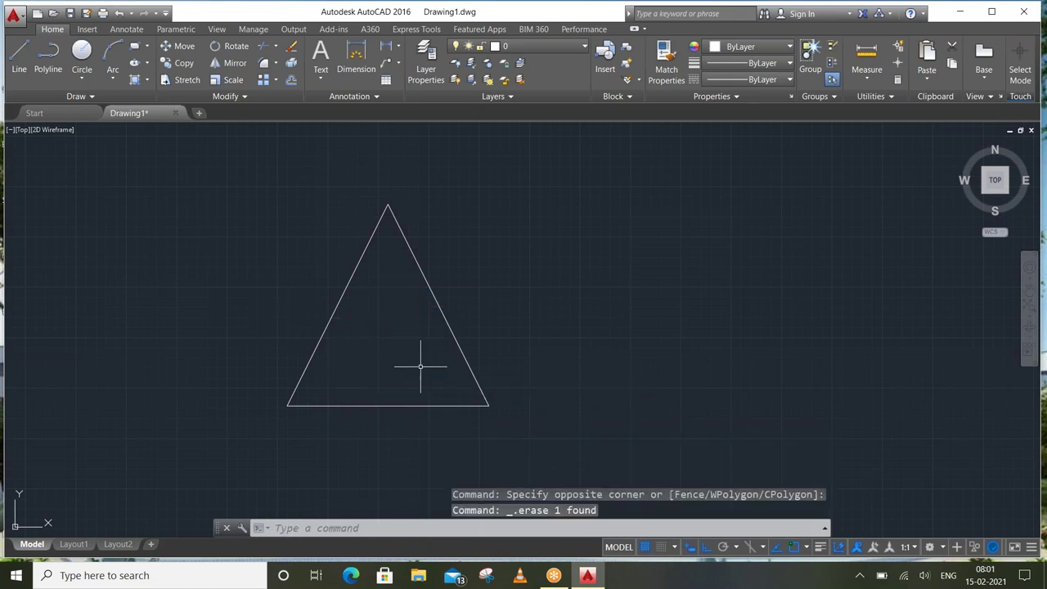
{"action": "left_click", "coordinate": [82, 79]}
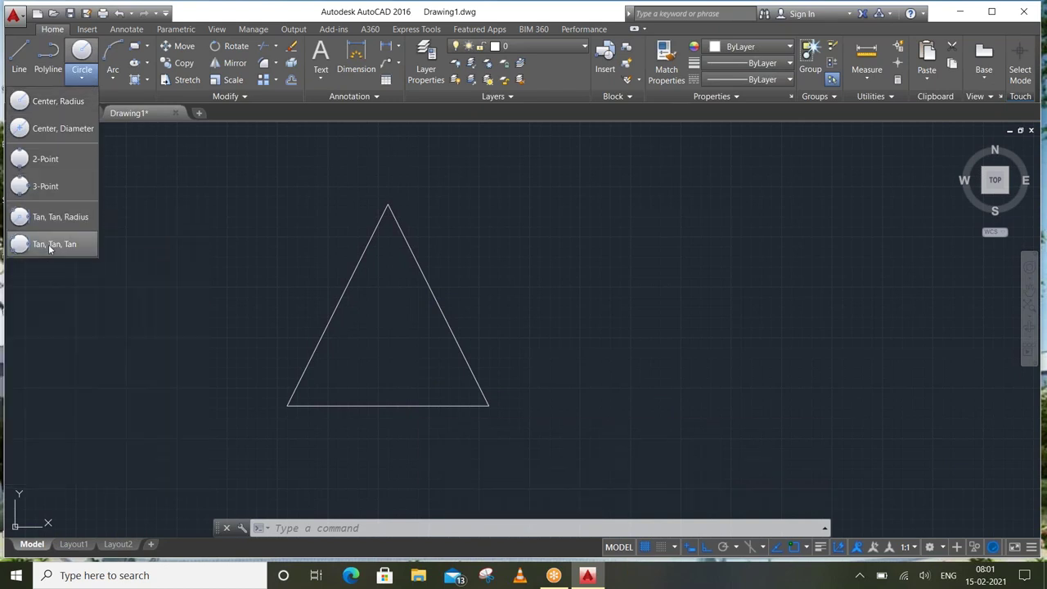
Draw a Tan, Tan, Tan circle touching the triangle's left, bottom and right sides
{"action": "left_click", "coordinate": [49, 245]}
{"action": "left_click", "coordinate": [330, 319]}
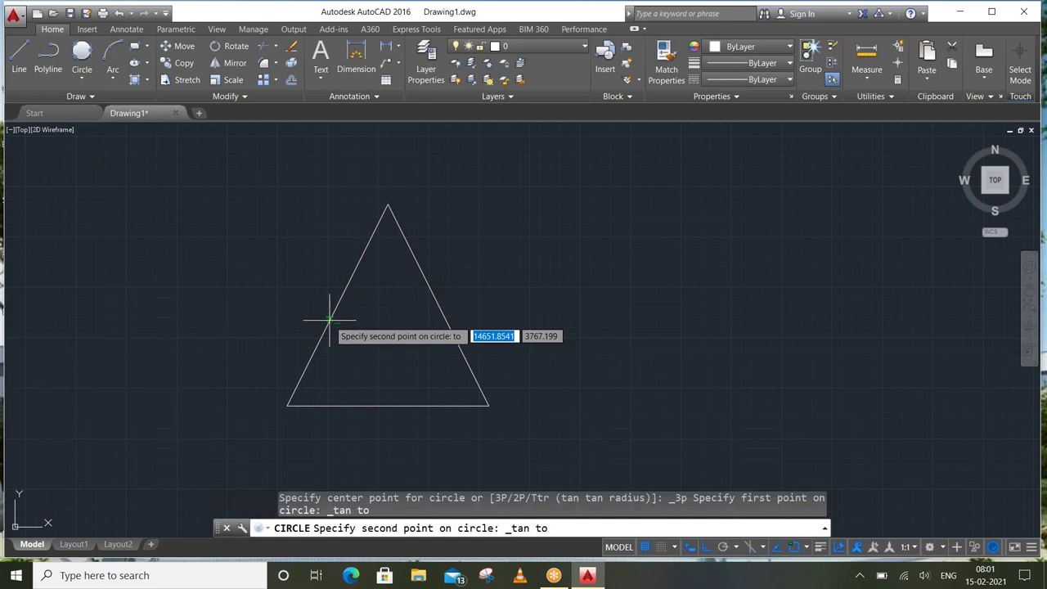
{"action": "left_click", "coordinate": [387, 401]}
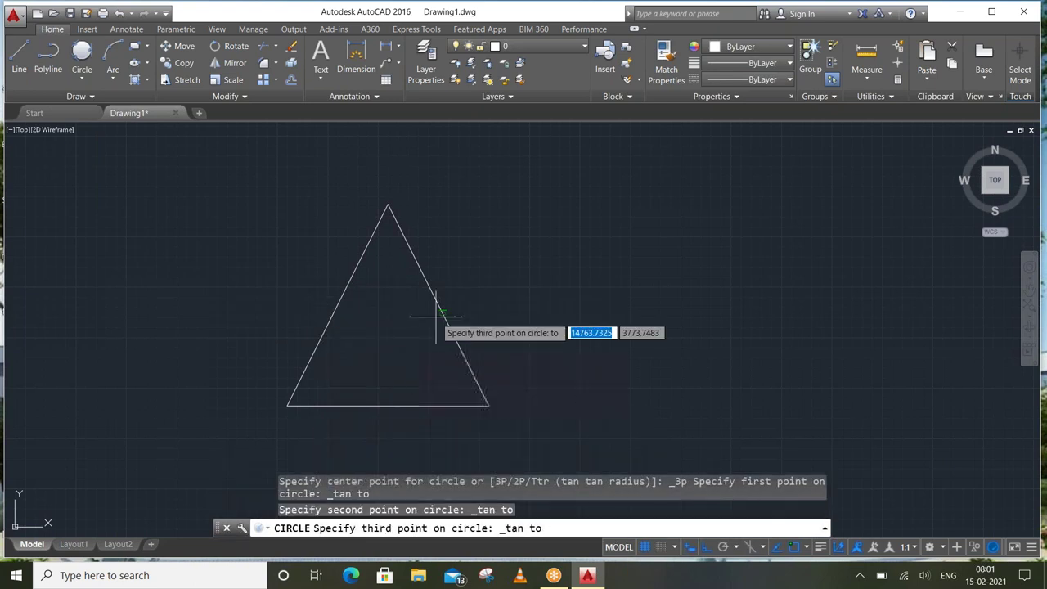
{"action": "left_click", "coordinate": [436, 317]}
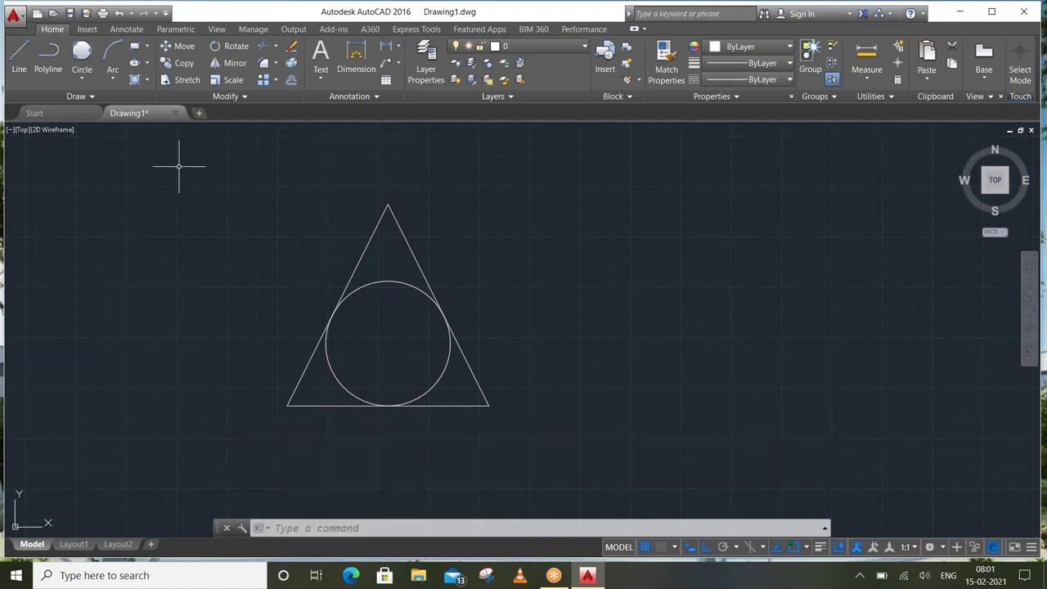
{"action": "left_click", "coordinate": [78, 72]}
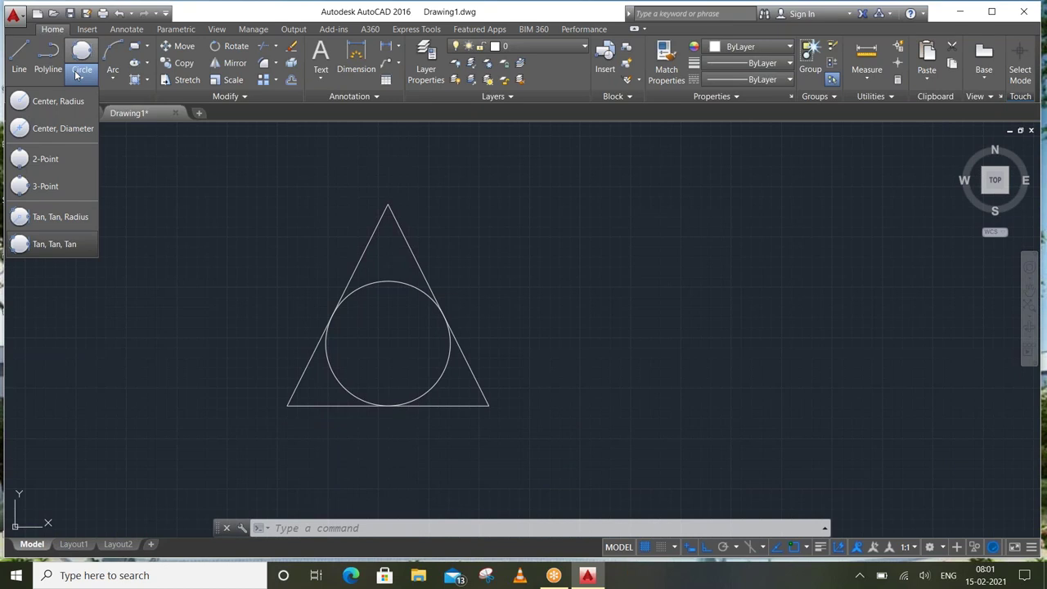
{"action": "left_click", "coordinate": [372, 300]}
Delete the circle and redraw it tangent to the triangle's left, bottom and right sides
{"action": "left_click", "coordinate": [389, 291]}
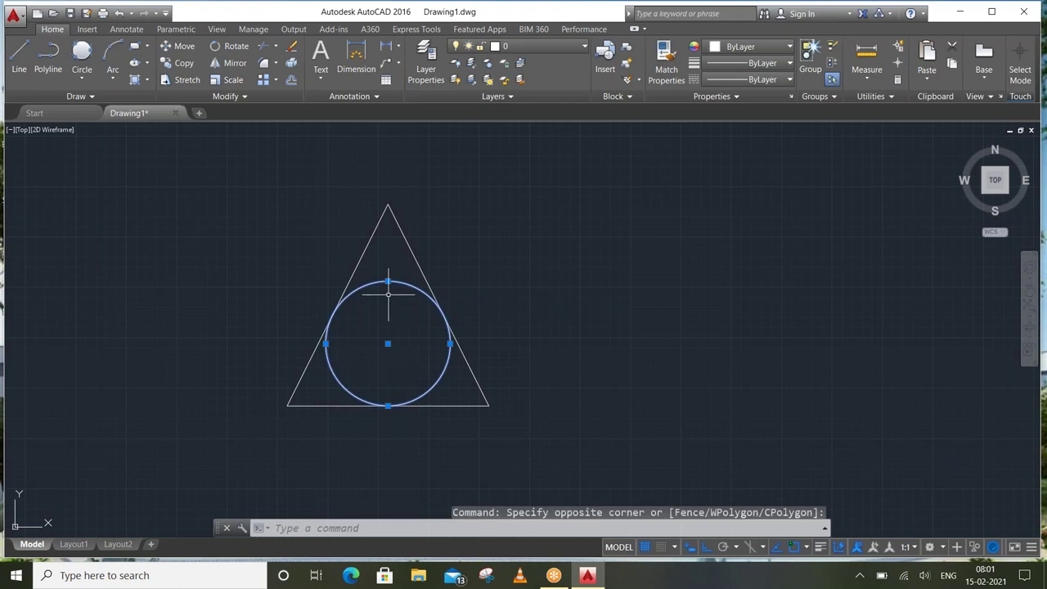
{"action": "key", "text": "Delete"}
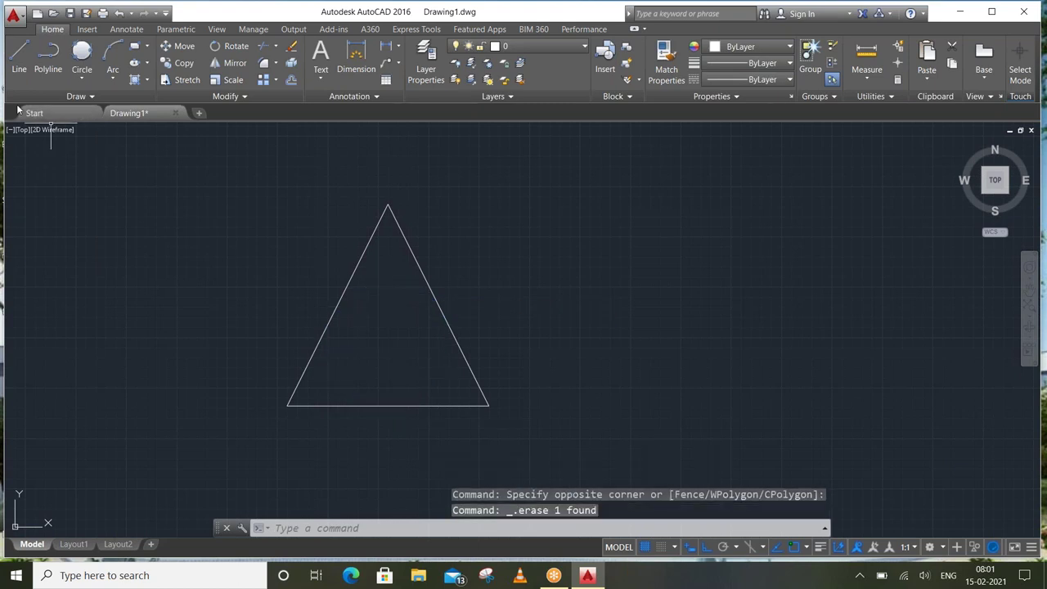
{"action": "left_click", "coordinate": [82, 72]}
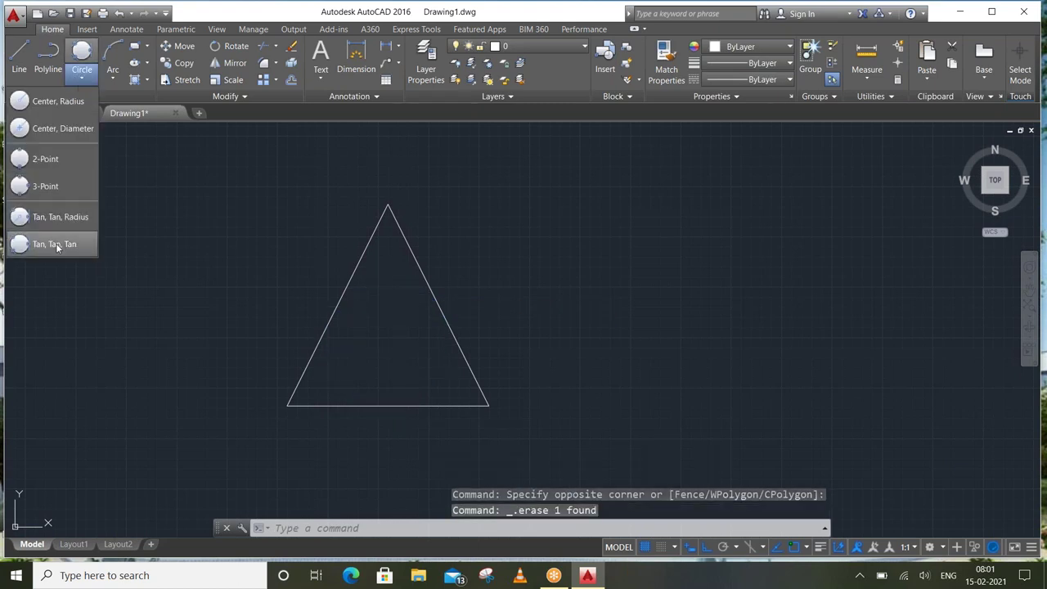
{"action": "left_click", "coordinate": [54, 244]}
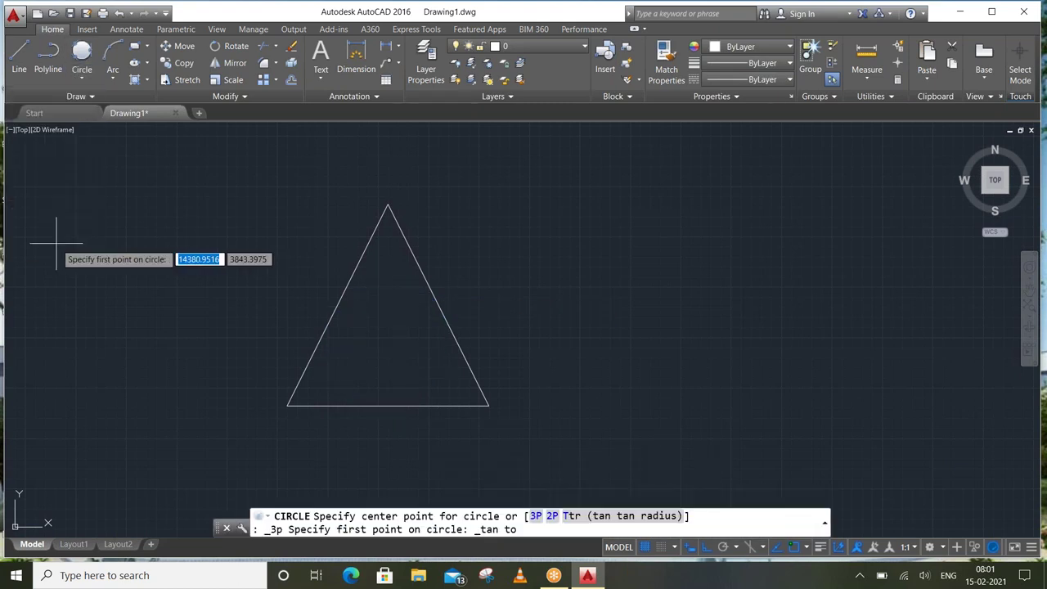
{"action": "left_click", "coordinate": [354, 255]}
{"action": "left_click", "coordinate": [356, 404]}
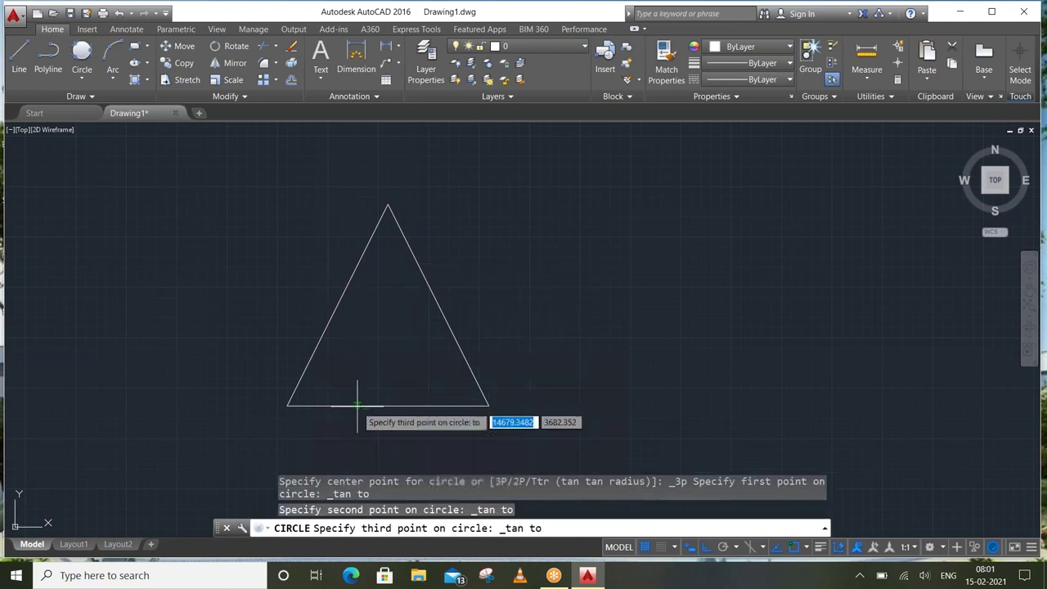
{"action": "left_click", "coordinate": [460, 346]}
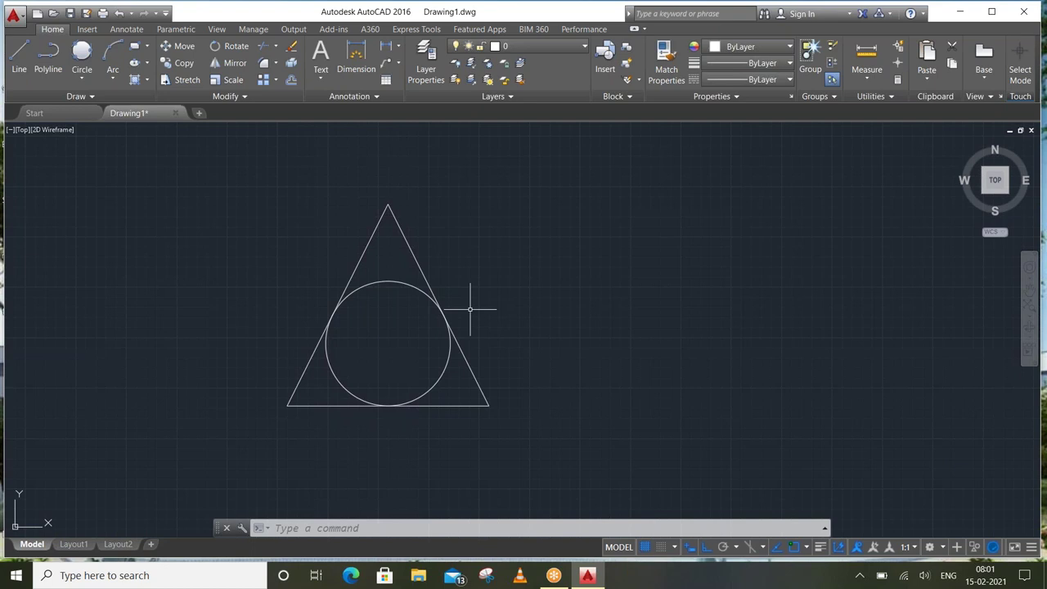
{"action": "middle_click_drag", "start_coordinate": [467, 308], "coordinate": [311, 297]}
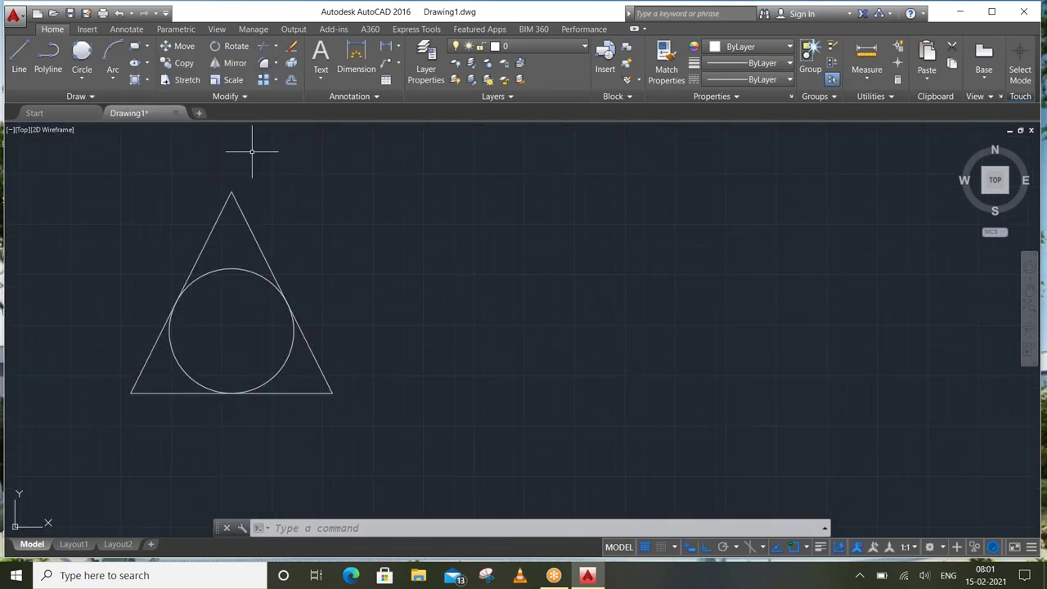
{"action": "middle_click_drag", "start_coordinate": [306, 238], "coordinate": [222, 254]}
Using the L command, draw the first orthogonal segments of a stepped outline right of the triangle
{"action": "scroll", "coordinate": [221, 254], "scroll_direction": "down", "scroll_amount": 2}
{"action": "type", "text": "l"}
{"action": "key", "text": "Return"}
{"action": "left_click", "coordinate": [295, 294]}
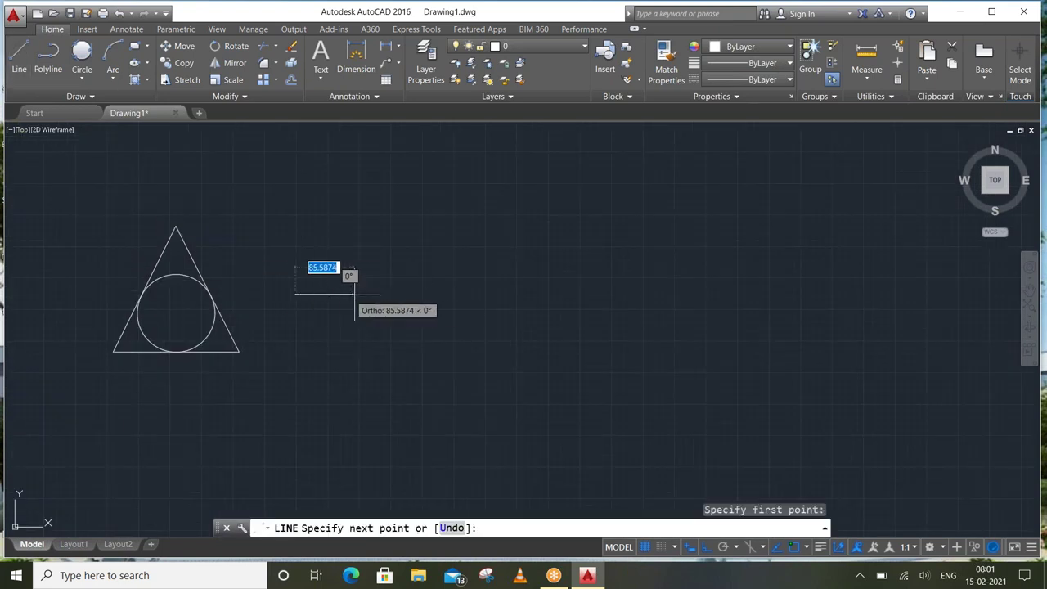
{"action": "left_click", "coordinate": [382, 294]}
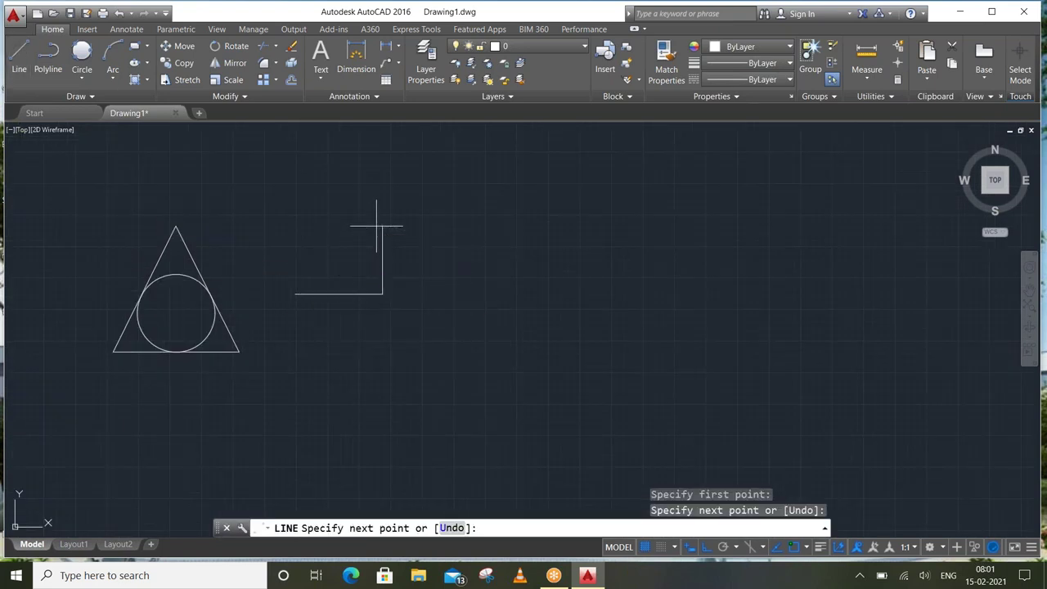
{"action": "left_click", "coordinate": [382, 225]}
{"action": "left_click", "coordinate": [342, 226]}
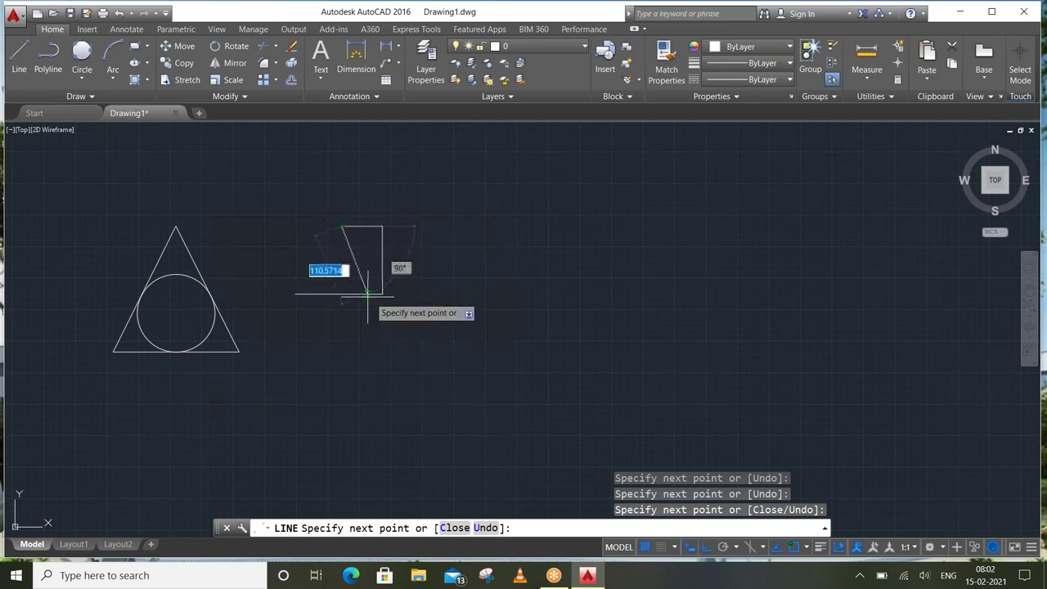
{"action": "left_click", "coordinate": [340, 352]}
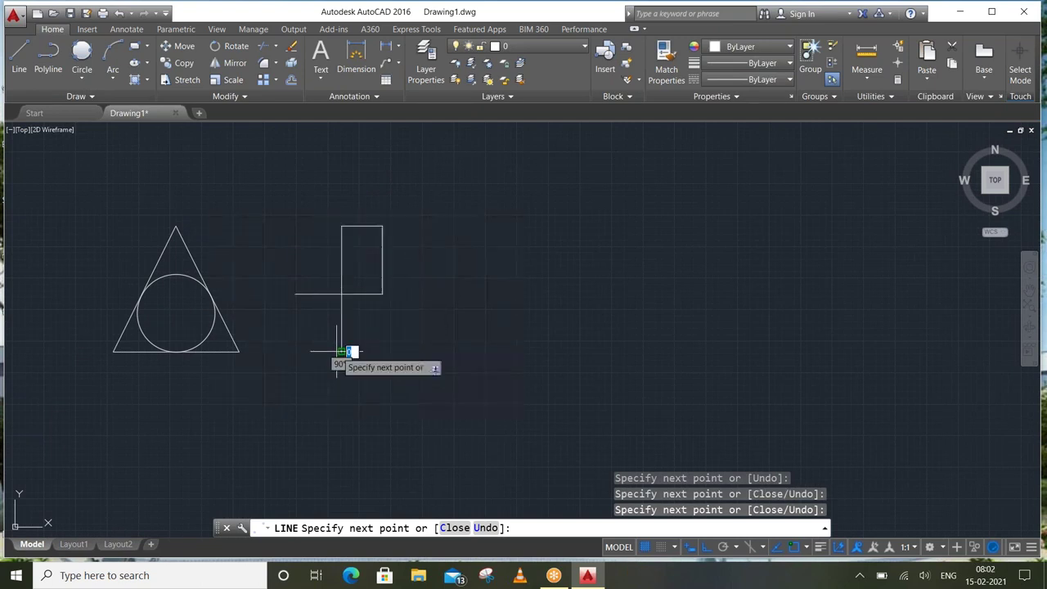
{"action": "left_click", "coordinate": [308, 352]}
{"action": "left_click", "coordinate": [309, 311]}
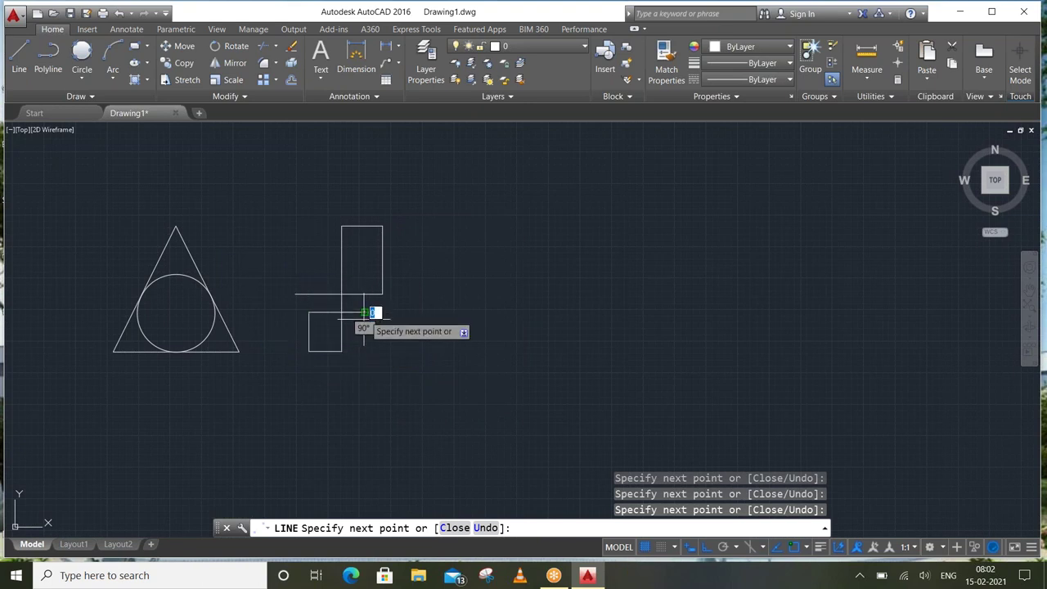
Complete the stepped outline with more horizontal and vertical segments and end the line command
{"action": "left_click", "coordinate": [365, 312]}
{"action": "left_click", "coordinate": [365, 265]}
{"action": "left_click", "coordinate": [405, 265]}
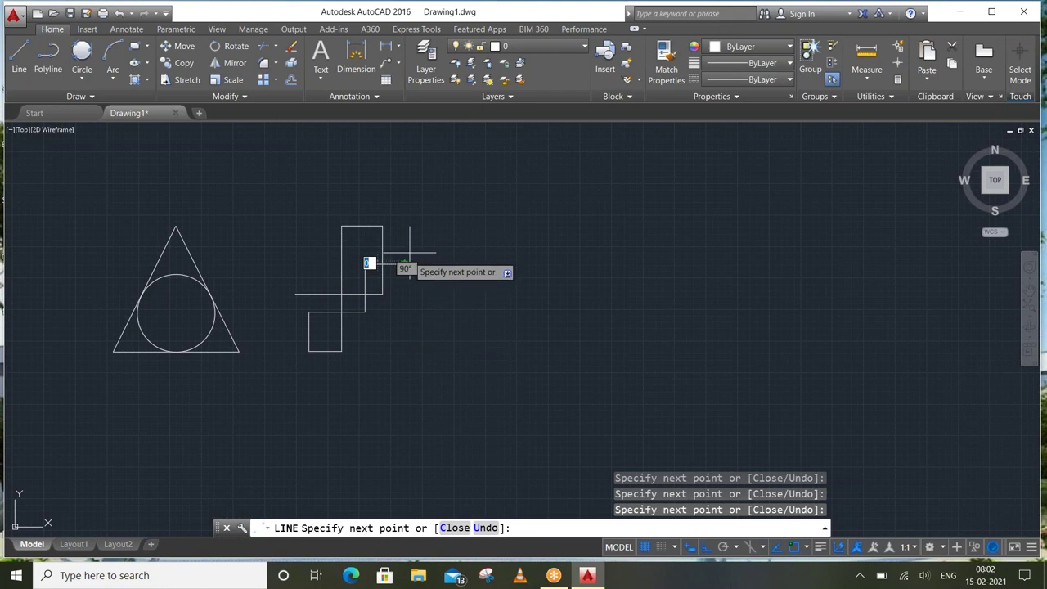
{"action": "left_click", "coordinate": [404, 235]}
{"action": "left_click", "coordinate": [362, 235]}
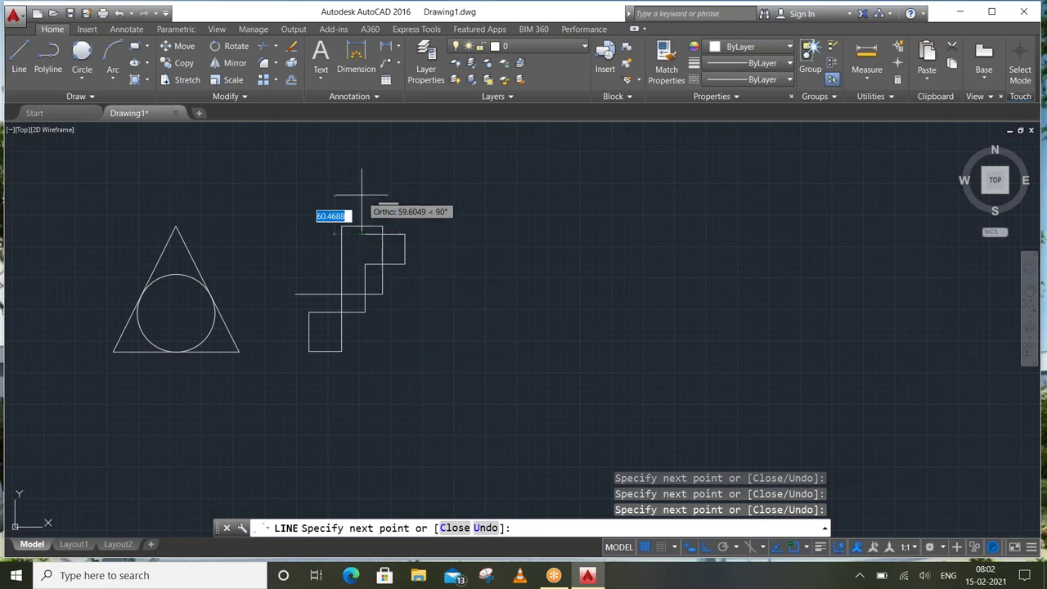
{"action": "left_click", "coordinate": [362, 195]}
{"action": "left_click", "coordinate": [317, 195]}
{"action": "left_click", "coordinate": [314, 252]}
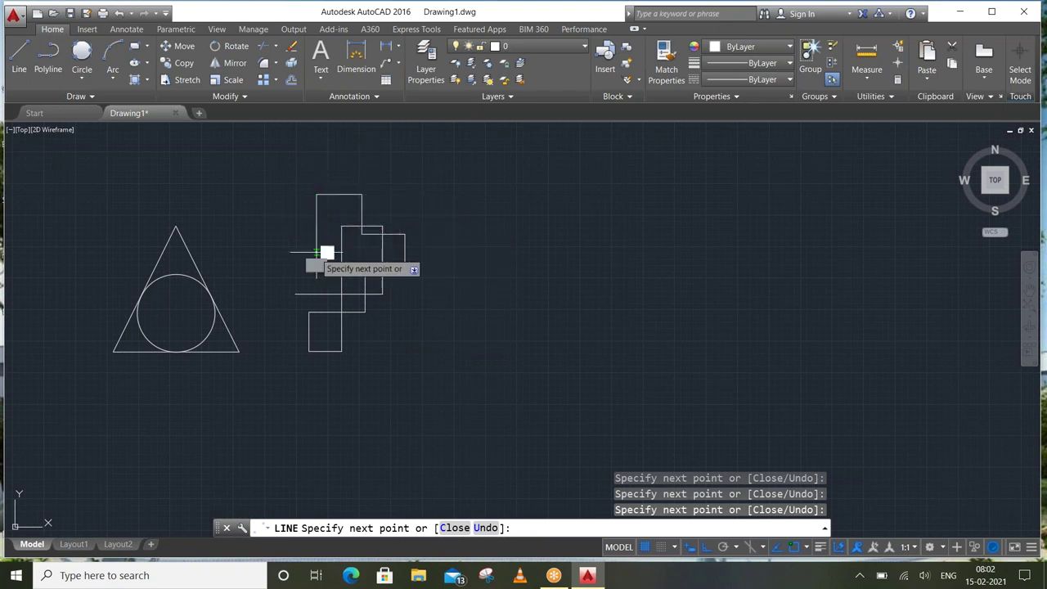
{"action": "left_click", "coordinate": [361, 252]}
{"action": "right_click", "coordinate": [398, 195]}
{"action": "left_click", "coordinate": [427, 201]}
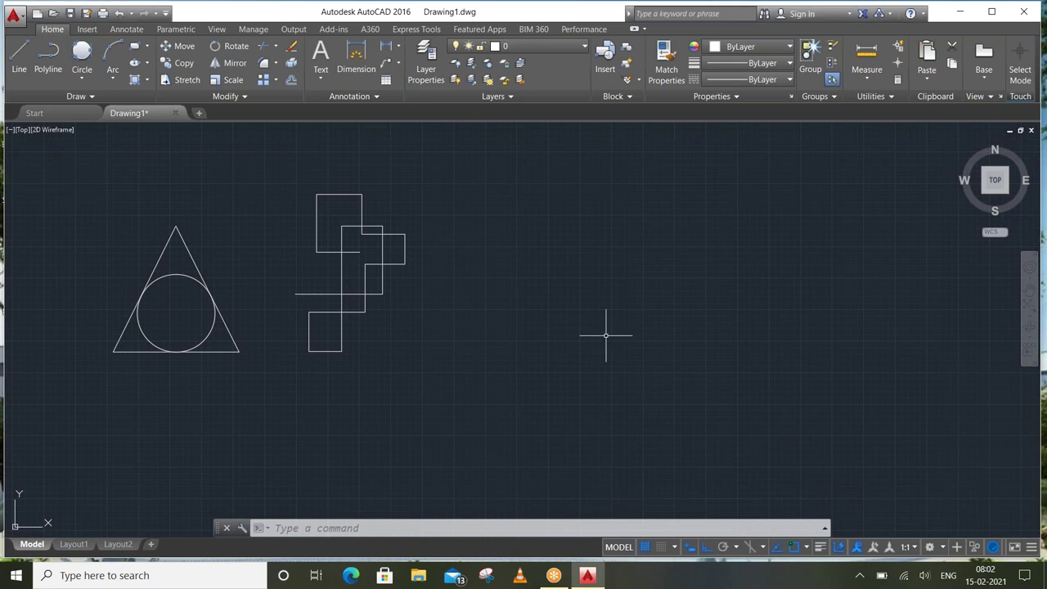
Trim several overlapping pieces from the stepped figure, using all objects as cutting edges
{"action": "left_click", "coordinate": [263, 47]}
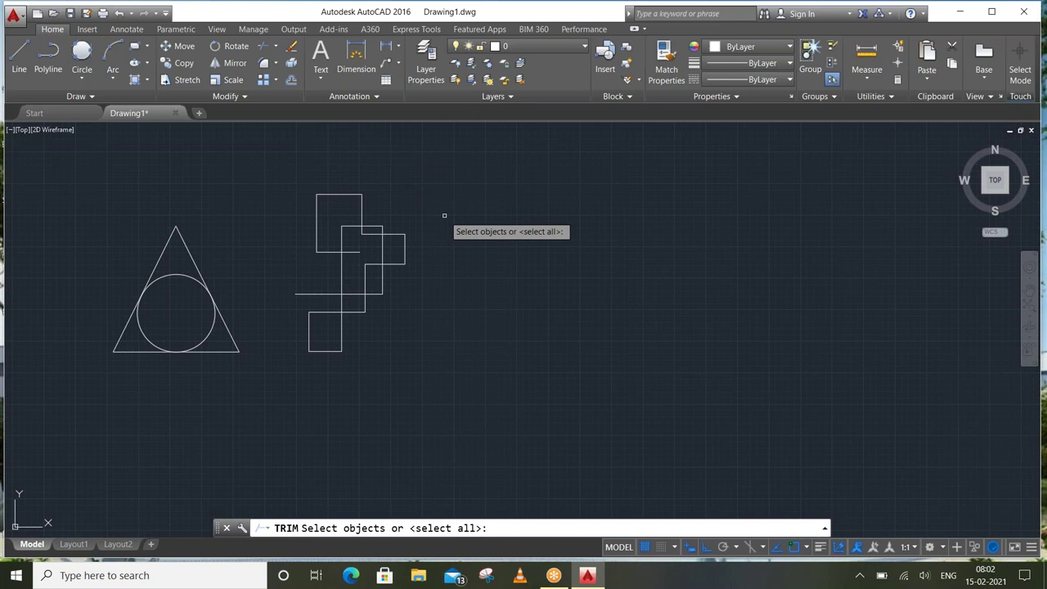
{"action": "key", "text": "Return"}
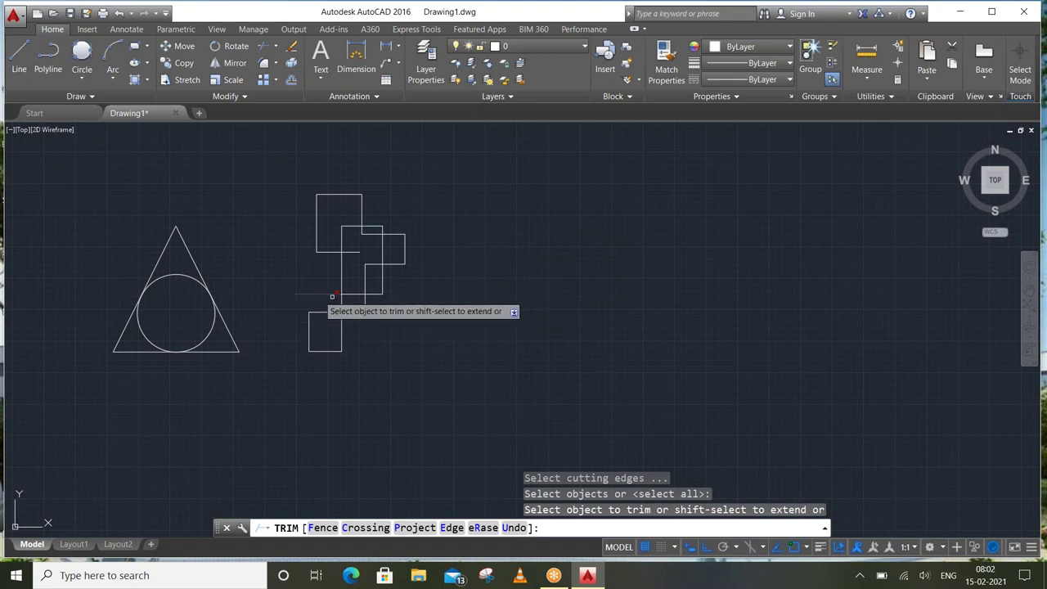
{"action": "left_click", "coordinate": [315, 295]}
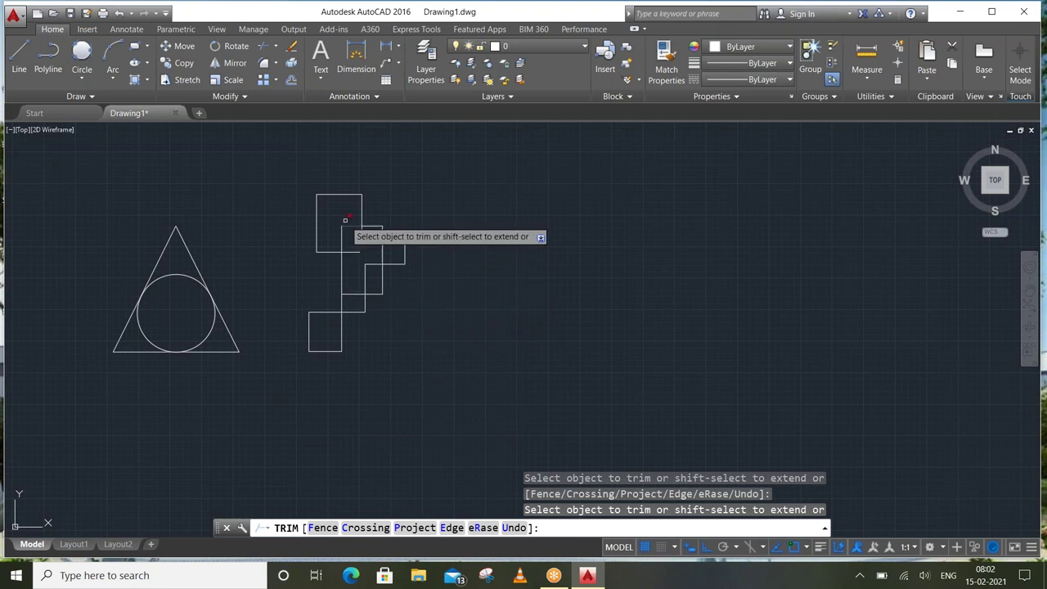
{"action": "left_click", "coordinate": [345, 334]}
{"action": "left_click", "coordinate": [337, 345]}
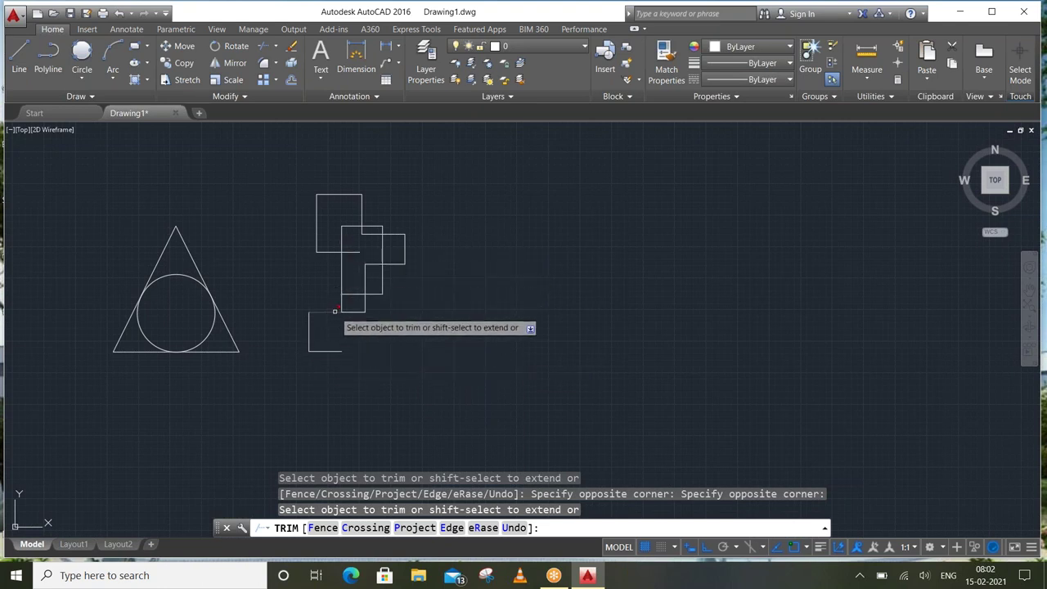
{"action": "left_click", "coordinate": [327, 313]}
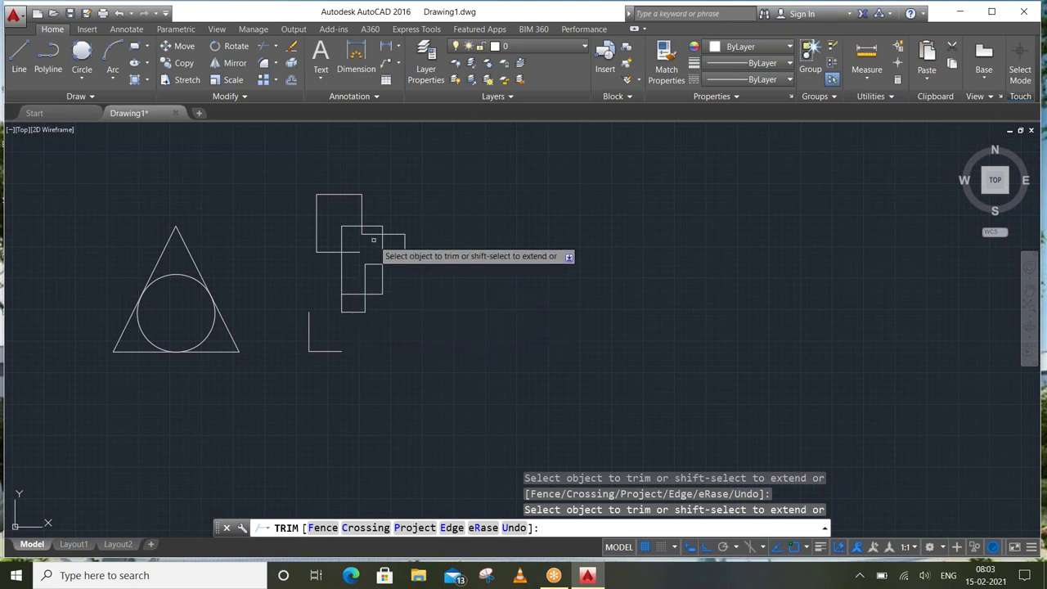
{"action": "left_click", "coordinate": [355, 294]}
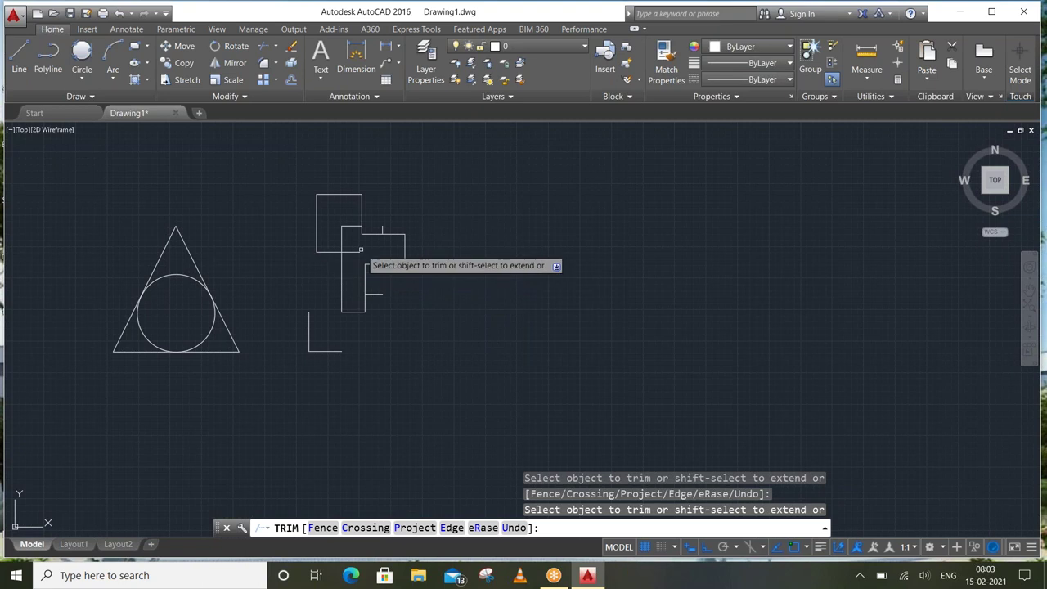
{"action": "left_click", "coordinate": [342, 239]}
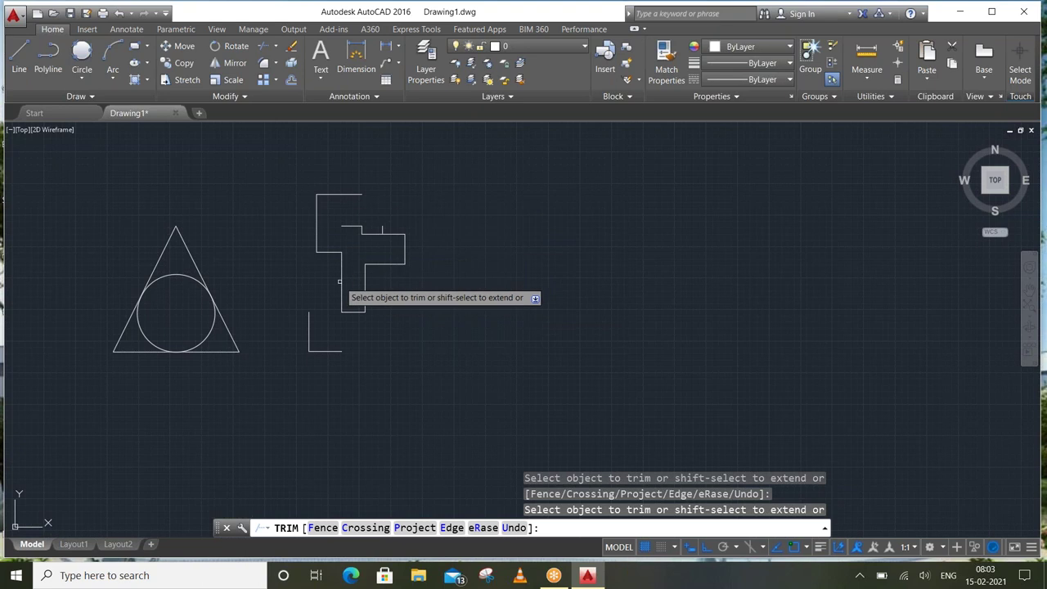
{"action": "left_click", "coordinate": [382, 232]}
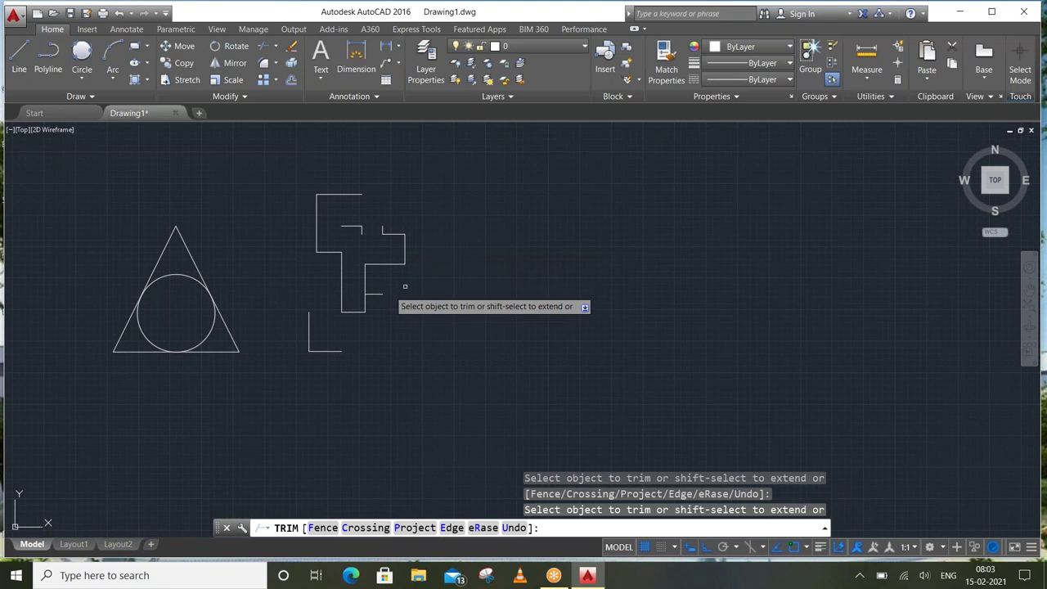
{"action": "right_click", "coordinate": [452, 247]}
{"action": "left_click", "coordinate": [466, 253]}
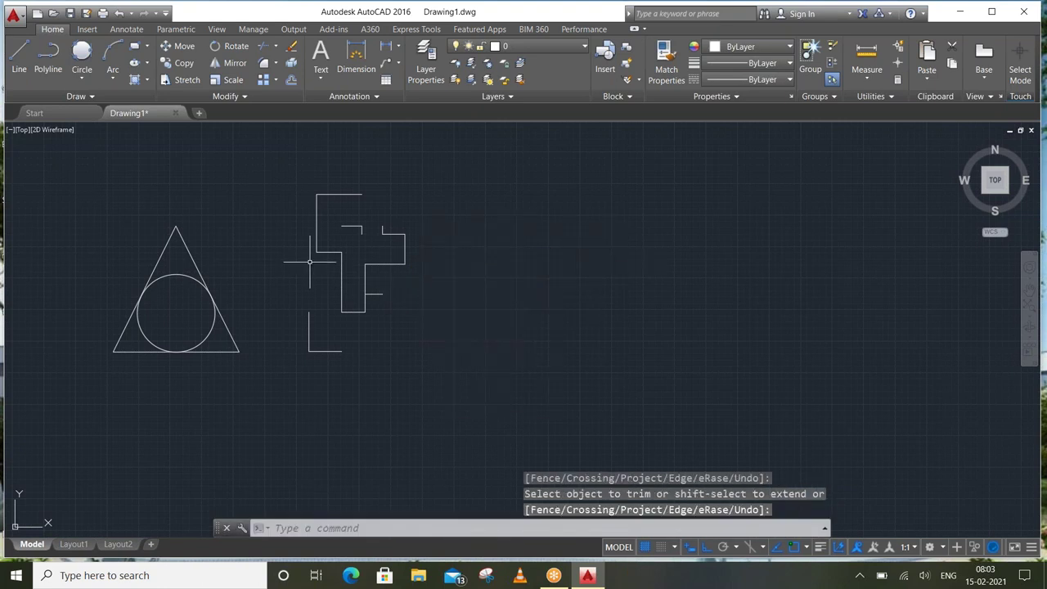
{"action": "left_click", "coordinate": [345, 276]}
Window-select the whole stepped line figure and erase it
{"action": "left_click", "coordinate": [340, 331]}
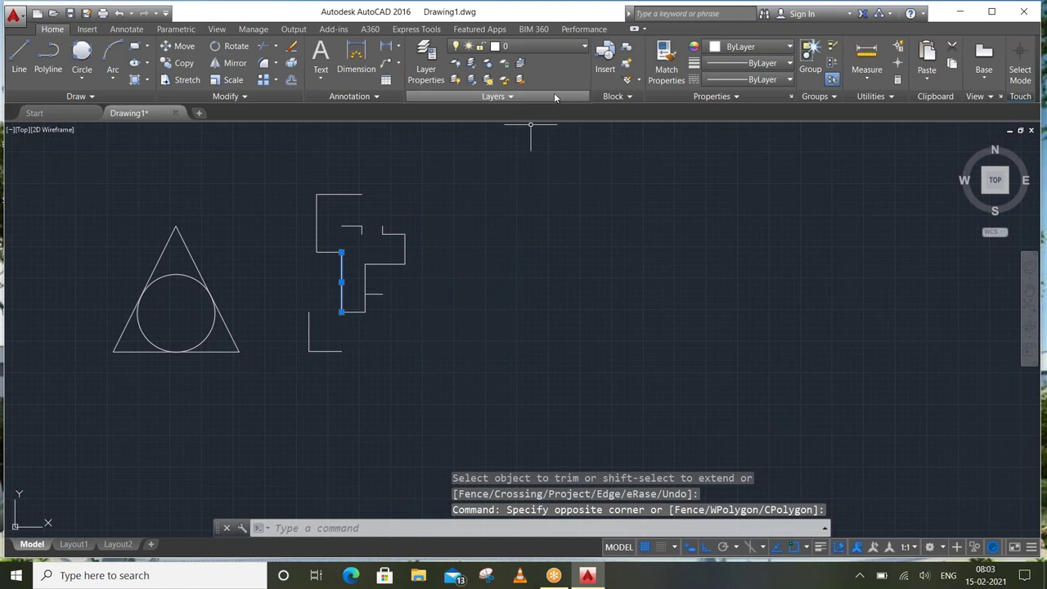
{"action": "left_click", "coordinate": [512, 152]}
{"action": "left_click", "coordinate": [286, 384]}
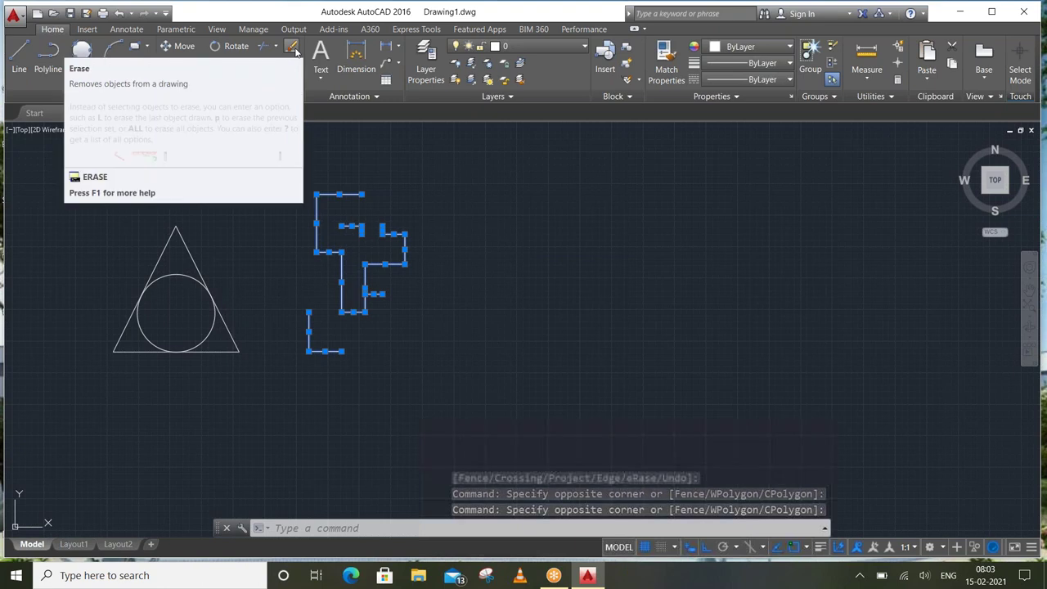
{"action": "left_click", "coordinate": [292, 47]}
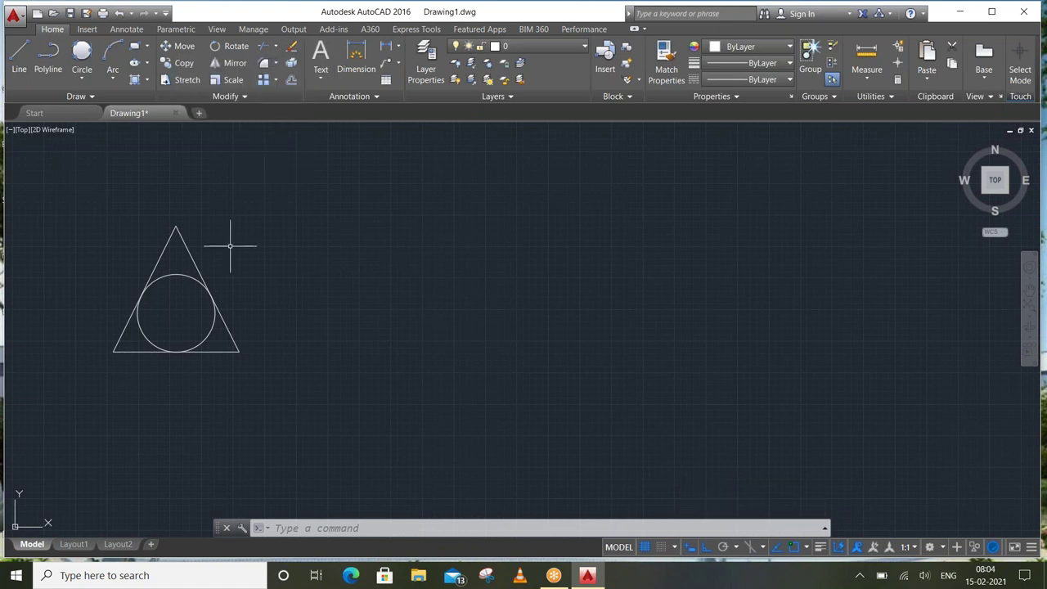
Window-select the triangle and its inscribed circle and erase them
{"action": "middle_click_drag", "start_coordinate": [229, 246], "coordinate": [371, 219]}
{"action": "left_click", "coordinate": [428, 215]}
{"action": "left_click", "coordinate": [205, 392]}
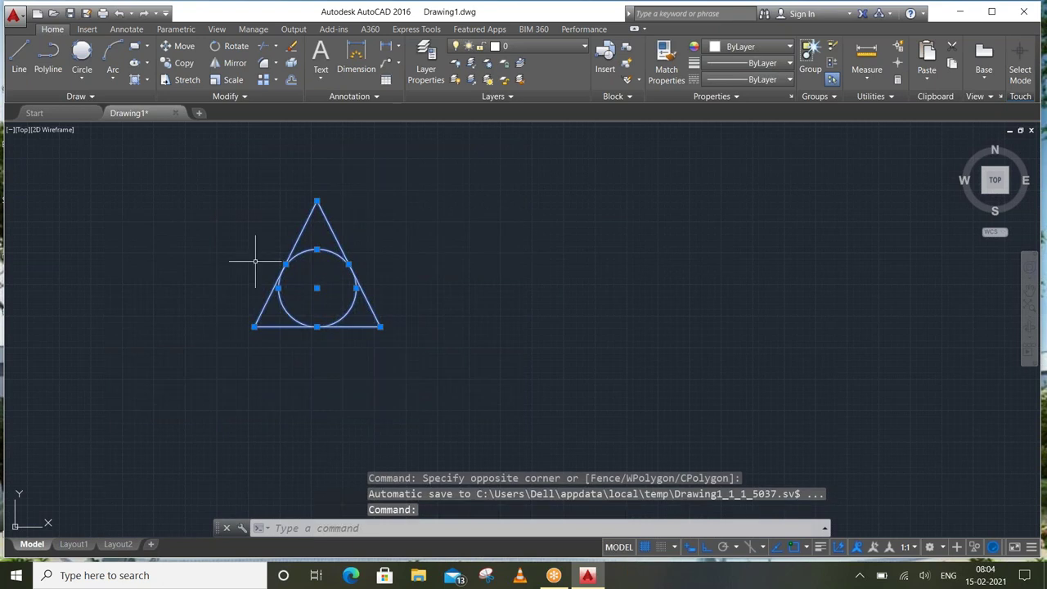
{"action": "left_click", "coordinate": [293, 49]}
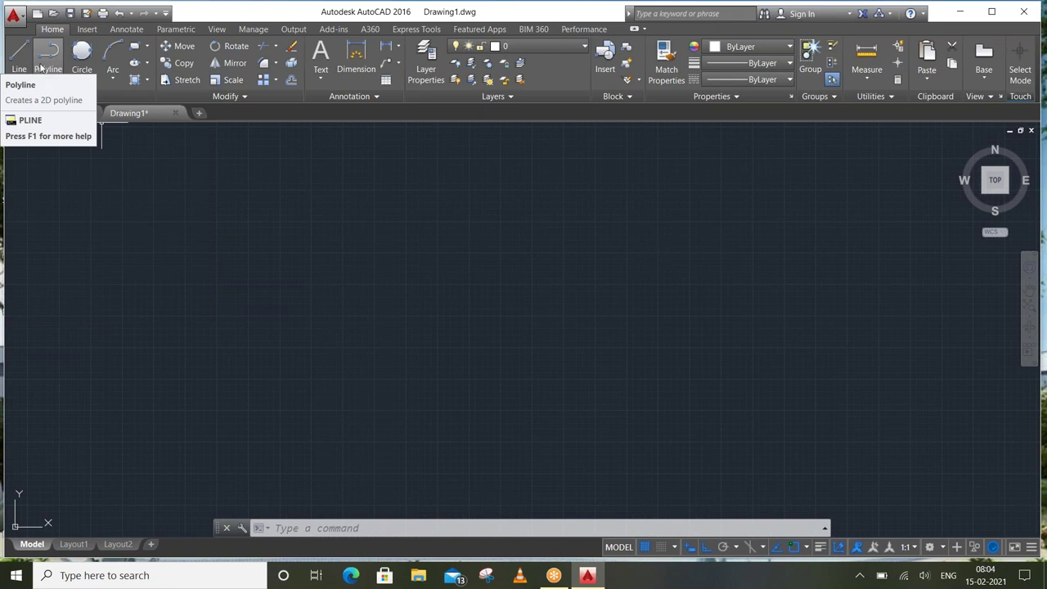
{"action": "mouse_move", "coordinate": [48, 61]}
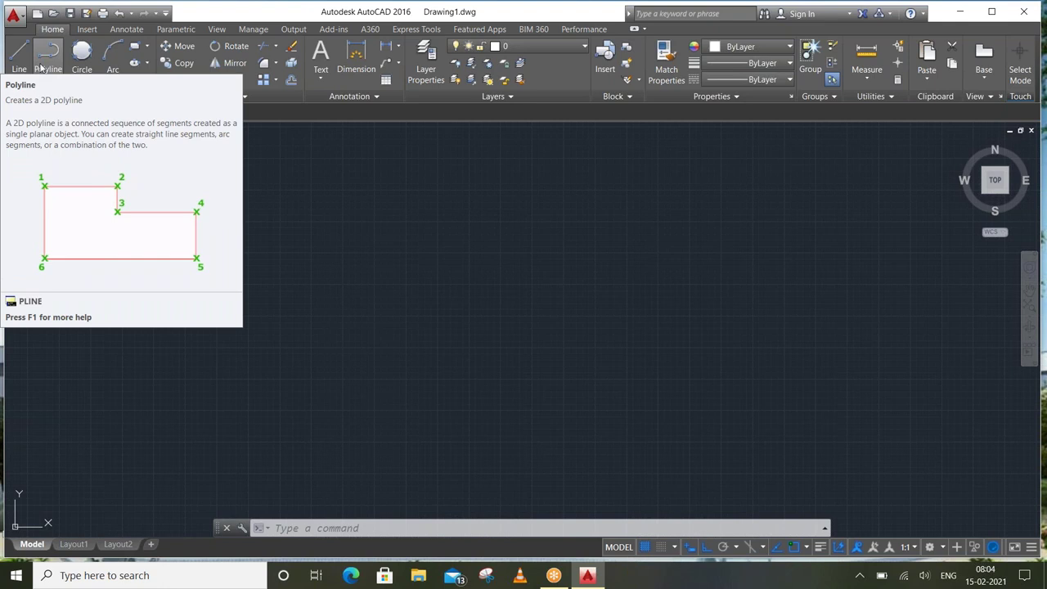
{"action": "type", "text": "PL"}
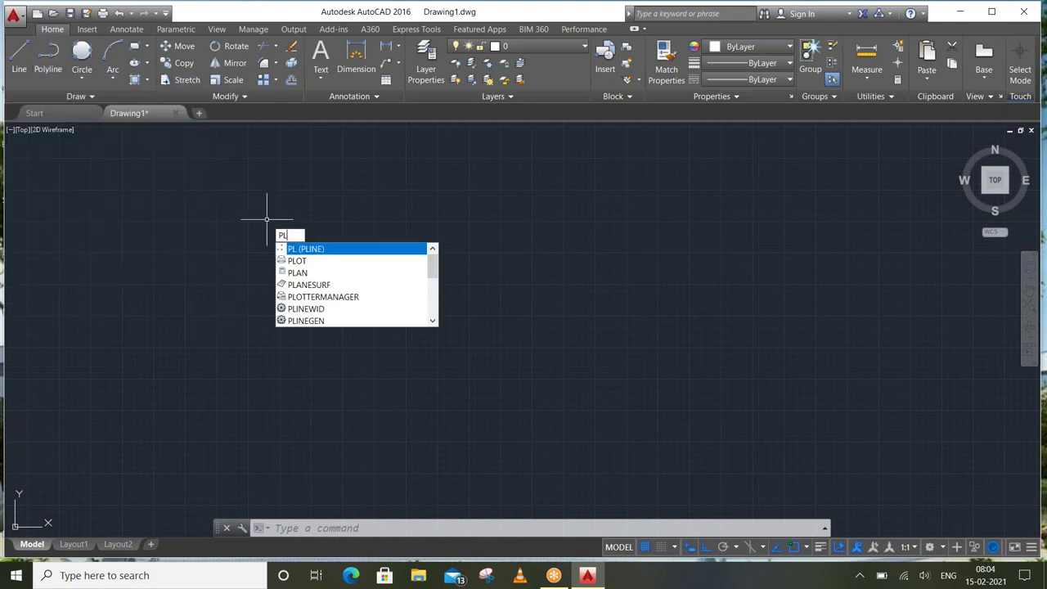
{"action": "key", "text": "Return"}
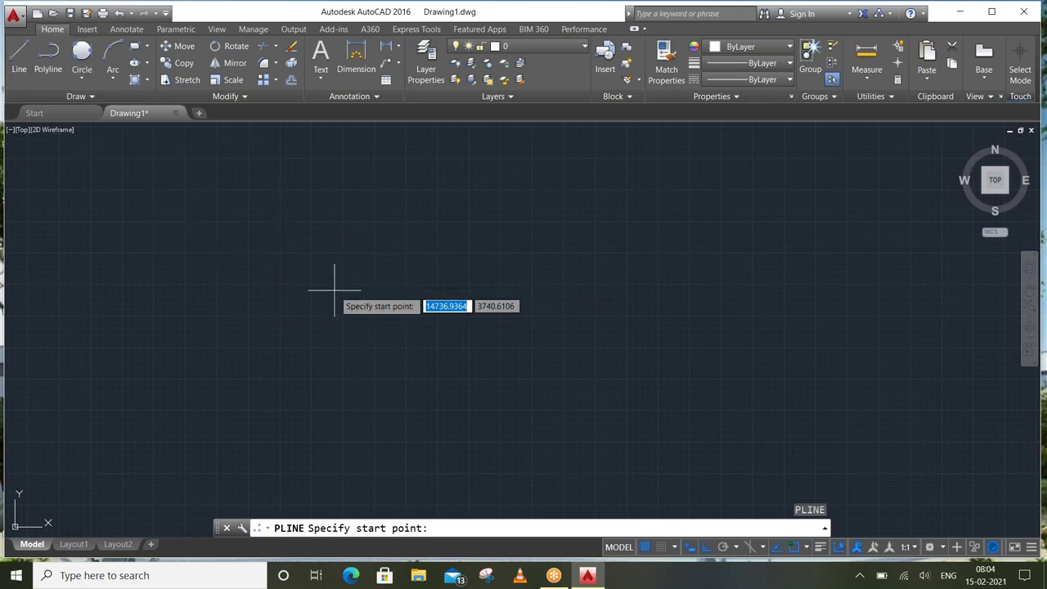
{"action": "key", "text": "Escape"}
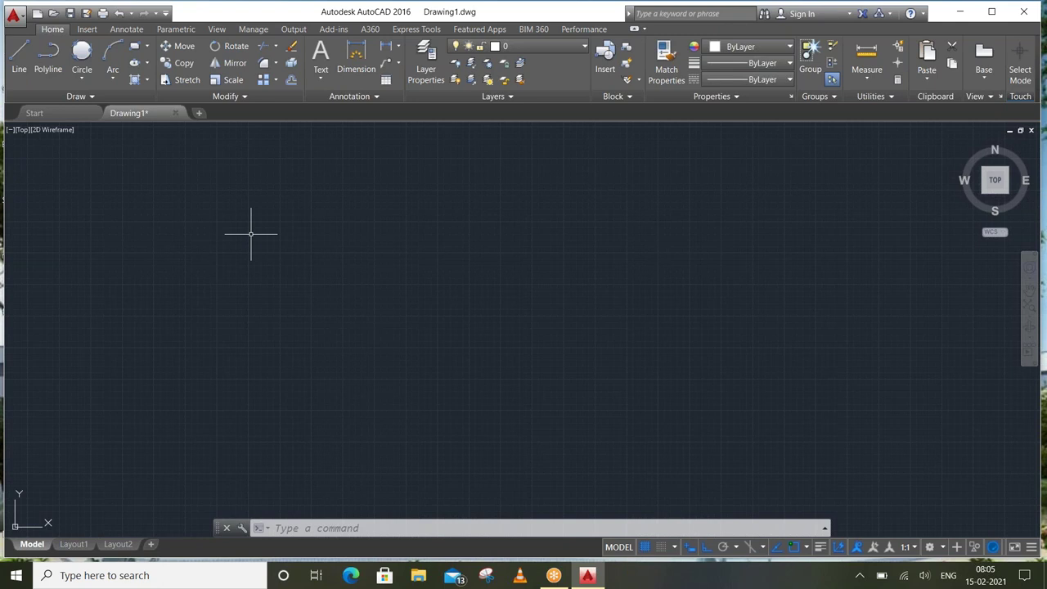
Draw a right triangle with a horizontal base and vertical side, closed back to the start
{"action": "left_click", "coordinate": [19, 57]}
{"action": "left_click", "coordinate": [226, 342]}
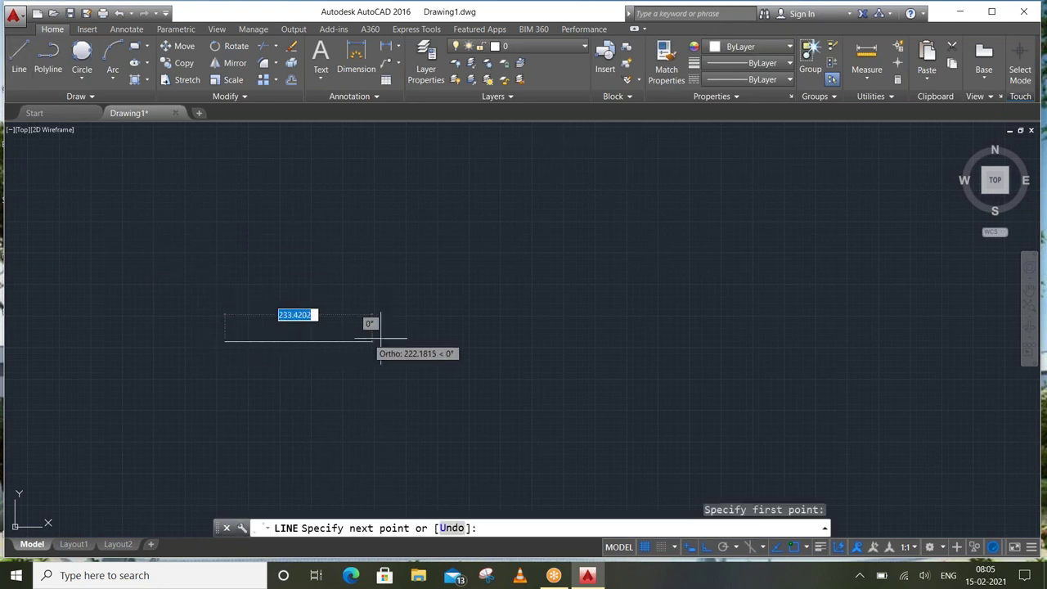
{"action": "left_click", "coordinate": [391, 341]}
{"action": "left_click", "coordinate": [392, 245]}
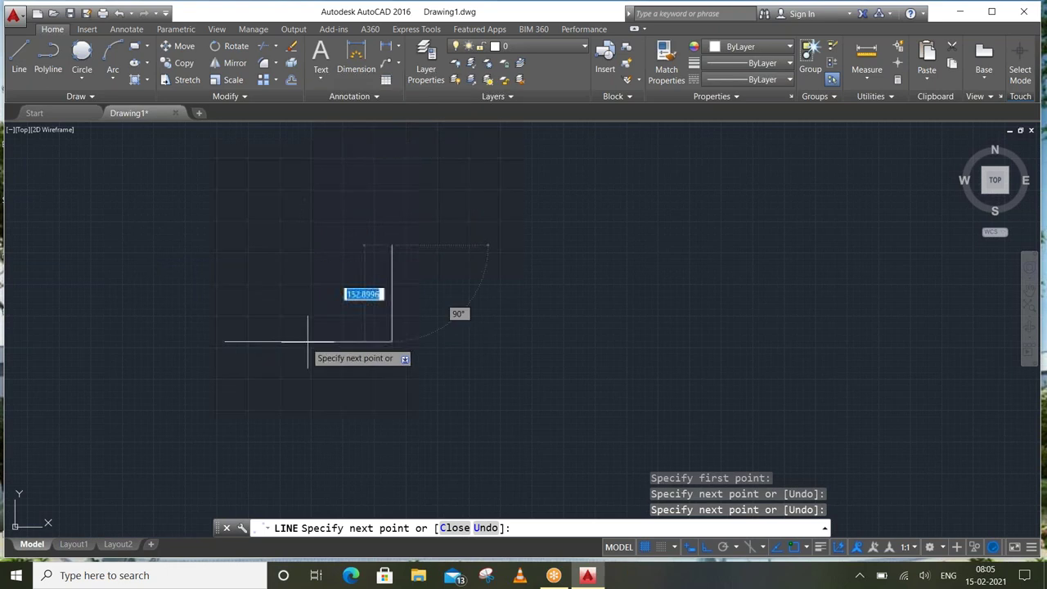
{"action": "left_click", "coordinate": [225, 341]}
{"action": "right_click", "coordinate": [190, 271]}
{"action": "left_click", "coordinate": [203, 275]}
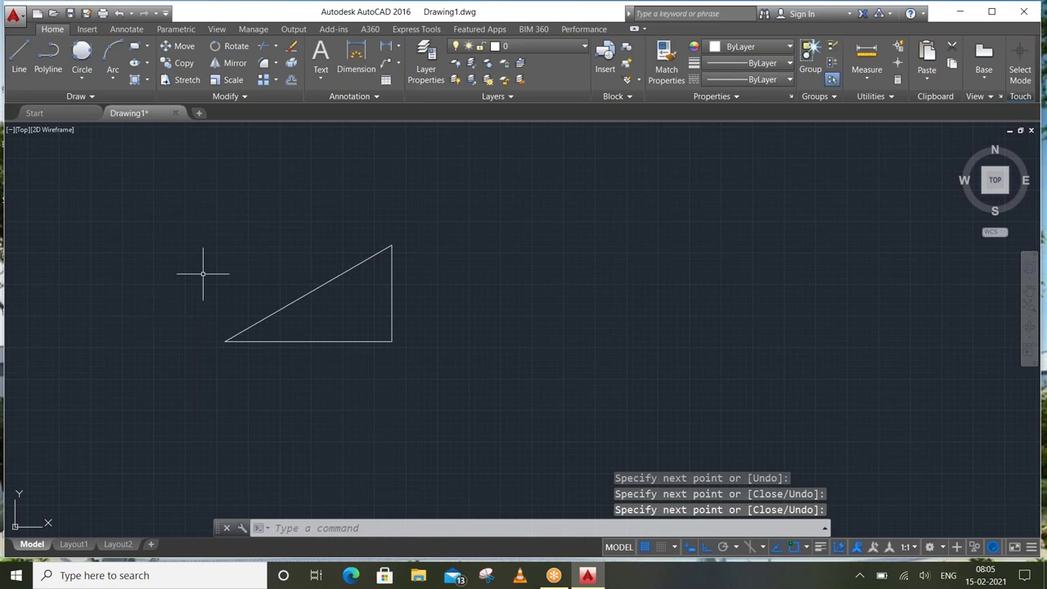
Draw a short horizontal line up and left of the triangle, then turn on Ortho Mode
{"action": "left_click", "coordinate": [19, 57]}
{"action": "left_click", "coordinate": [123, 250]}
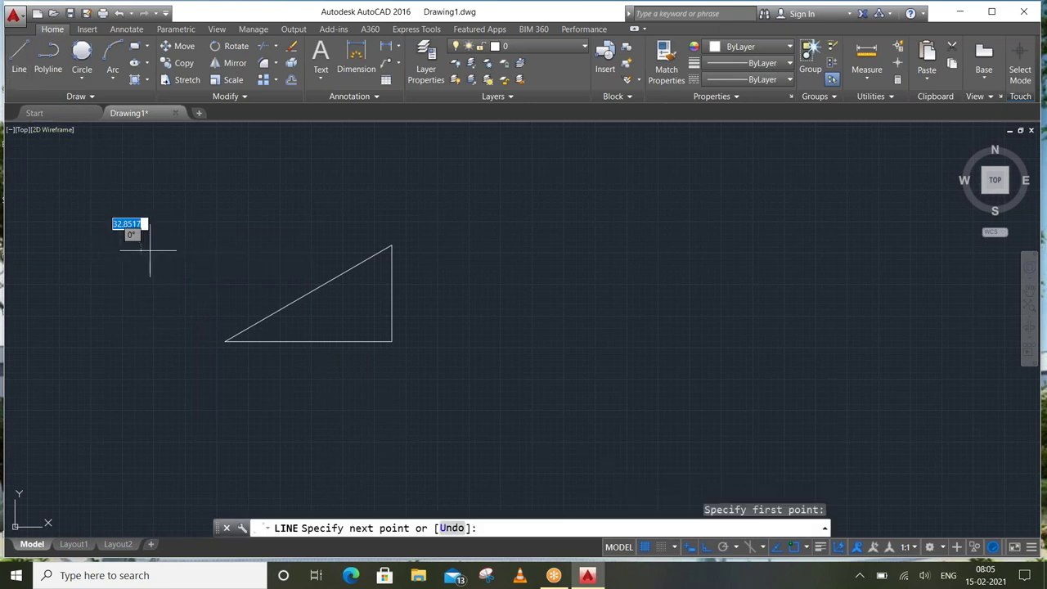
{"action": "left_click", "coordinate": [192, 182]}
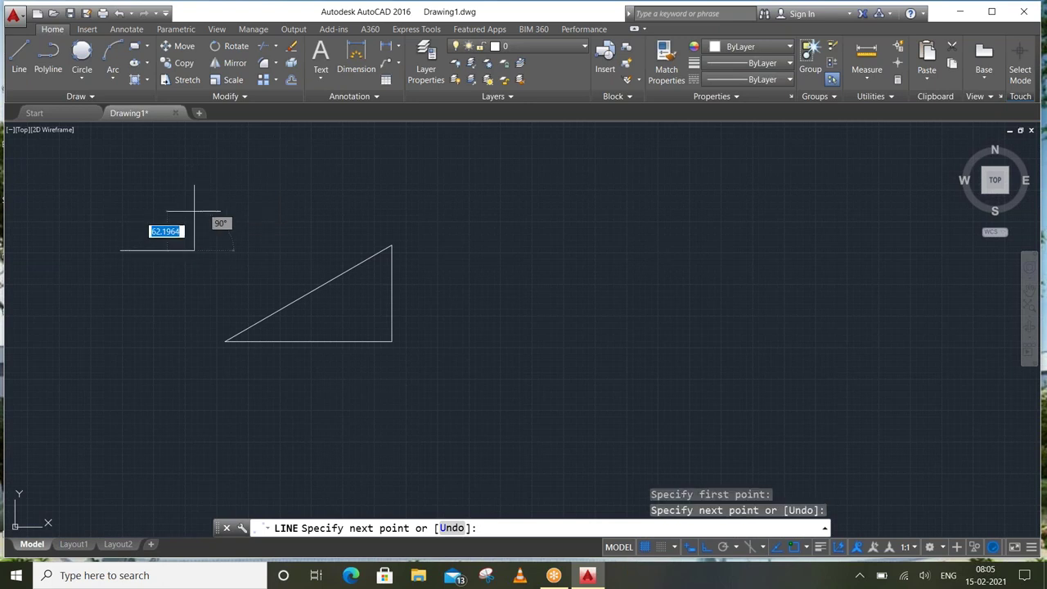
{"action": "right_click", "coordinate": [193, 188]}
{"action": "left_click", "coordinate": [214, 196]}
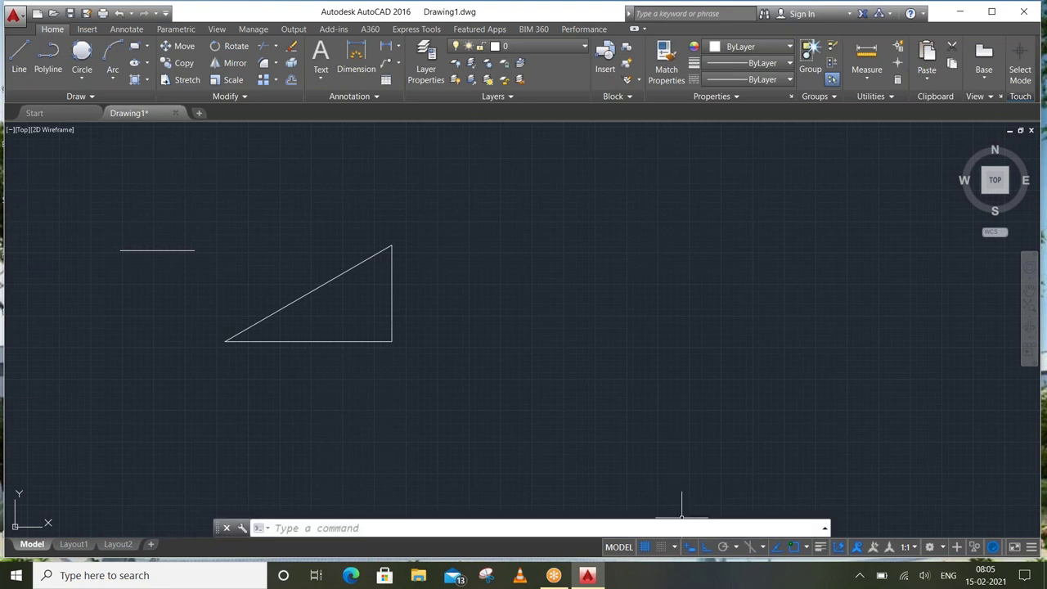
{"action": "left_click", "coordinate": [707, 549]}
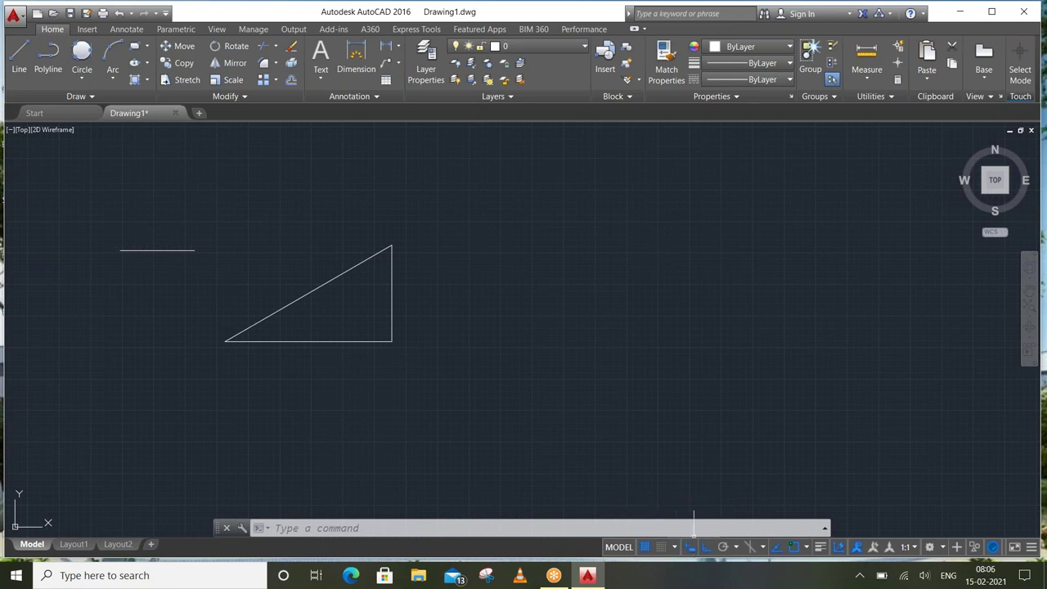
{"action": "left_click", "coordinate": [1032, 548]}
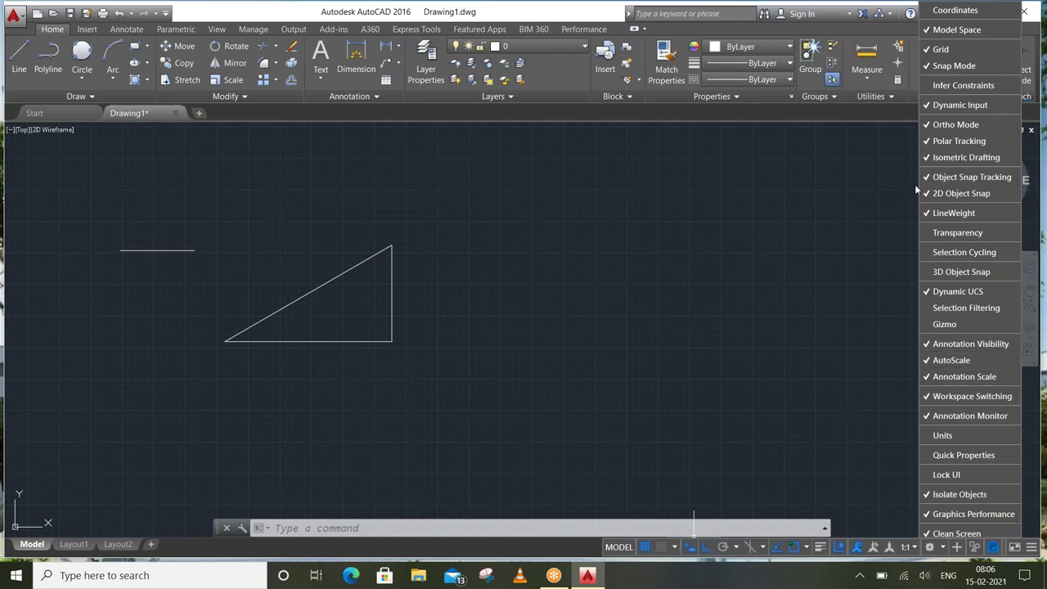
{"action": "left_click", "coordinate": [956, 106]}
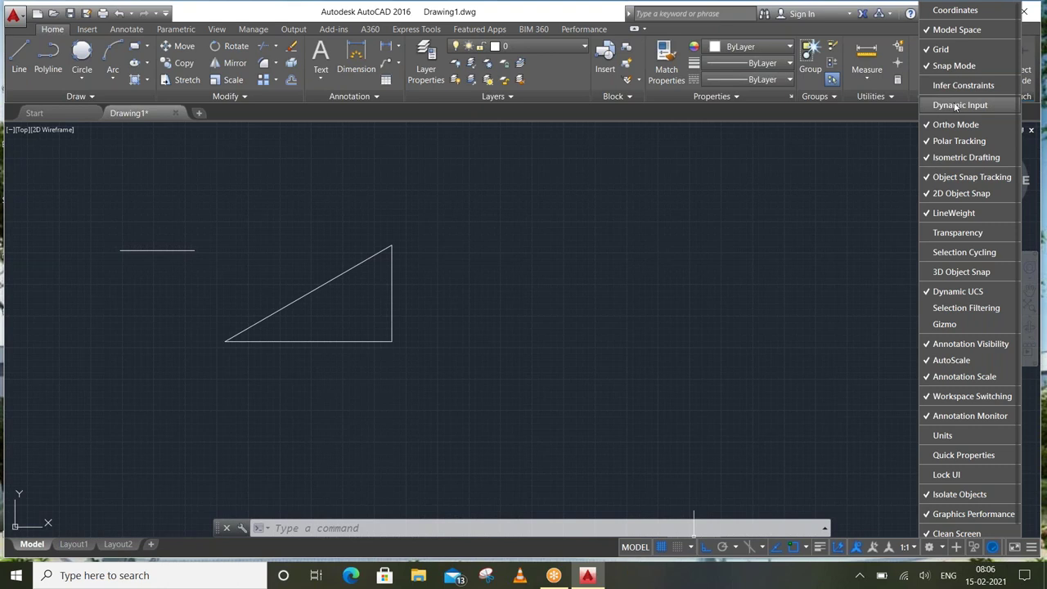
{"action": "left_click", "coordinate": [956, 106]}
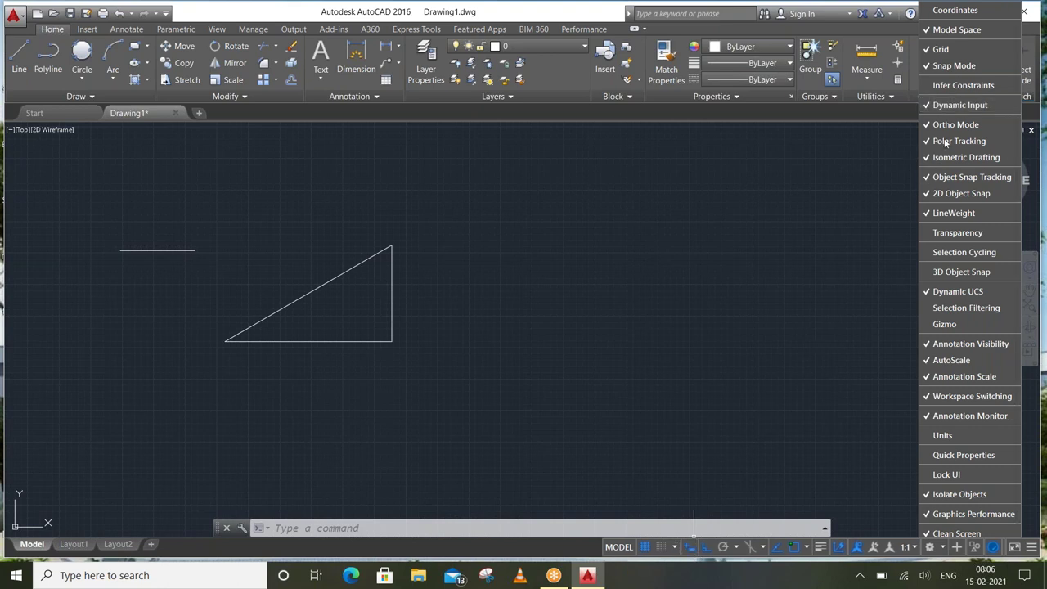
{"action": "left_click", "coordinate": [966, 125]}
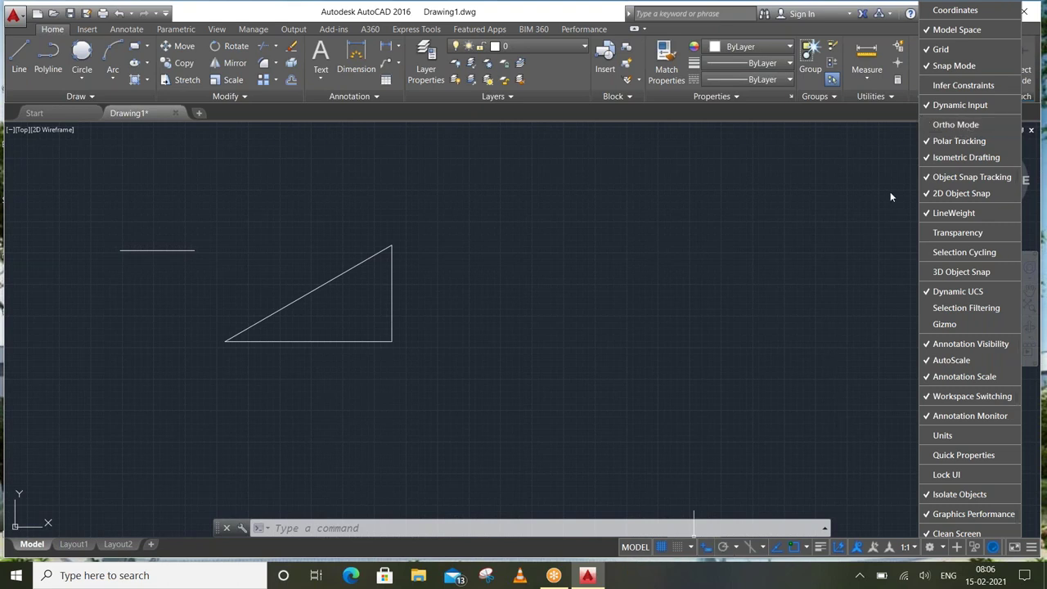
{"action": "left_click", "coordinate": [955, 126]}
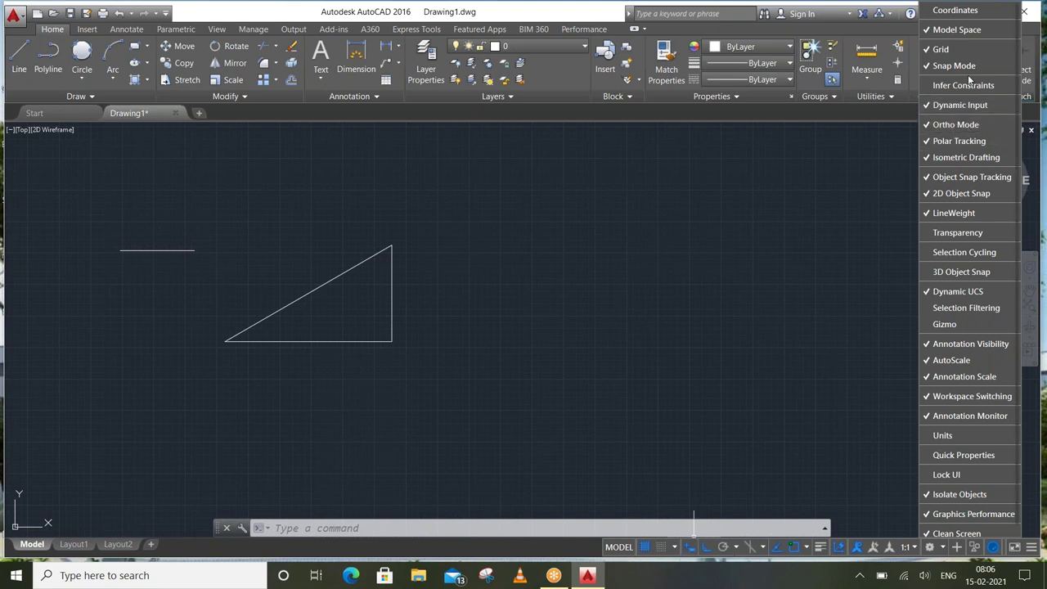
{"action": "left_click", "coordinate": [752, 377]}
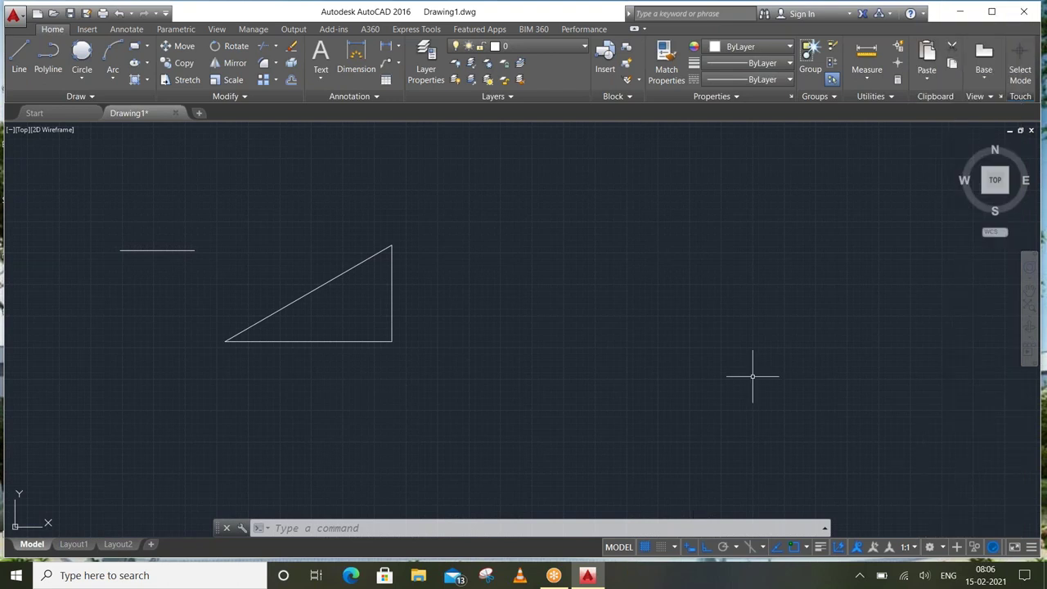
{"action": "left_click", "coordinate": [1036, 554]}
{"action": "left_click", "coordinate": [1035, 554]}
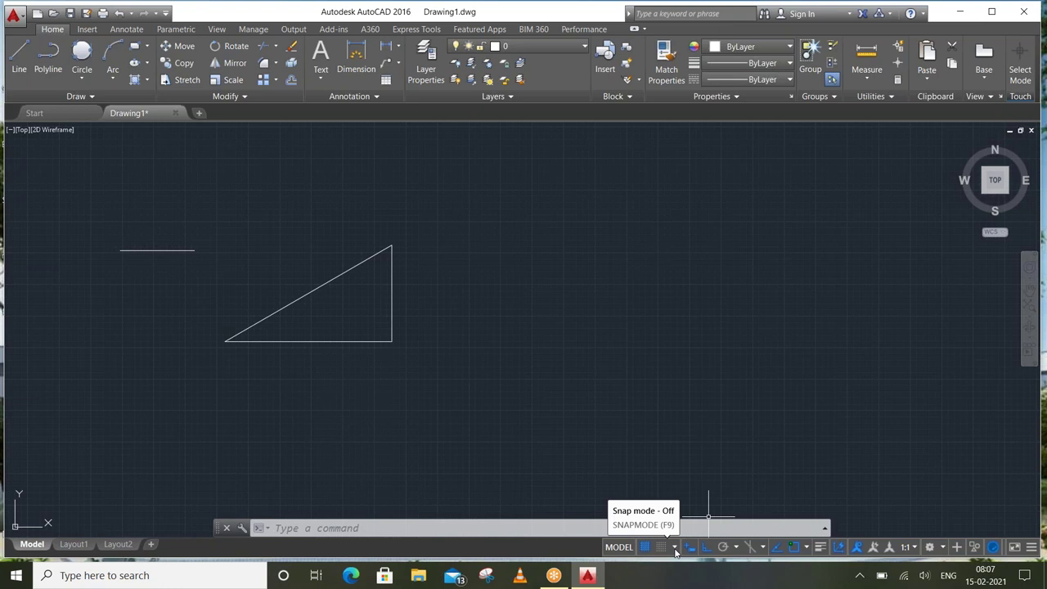
On the Drafting Settings Object Snap tab, toggle individual snap modes and object snap tracking
{"action": "left_click", "coordinate": [675, 549]}
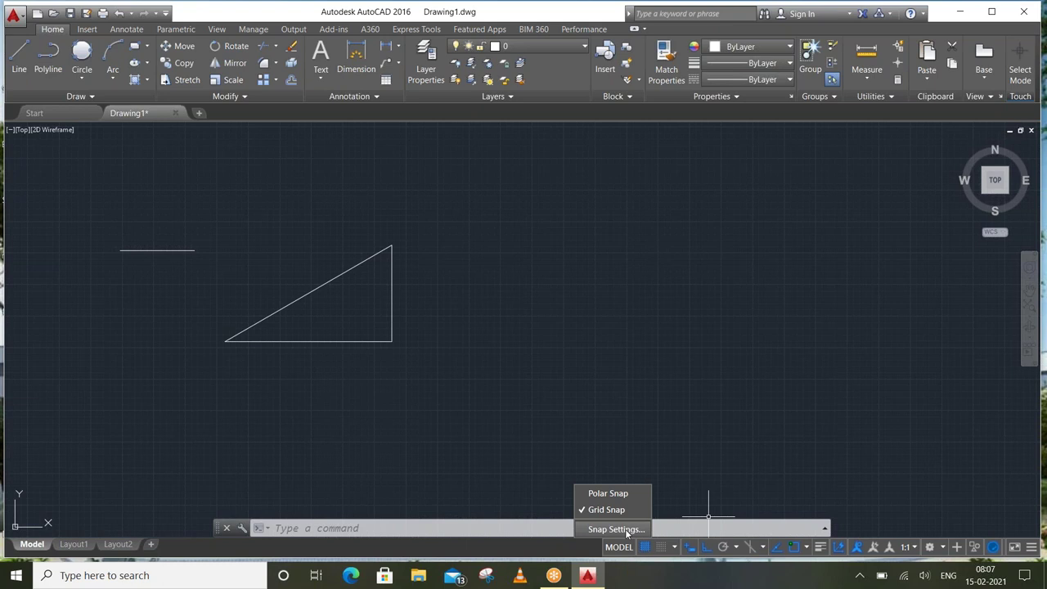
{"action": "left_click", "coordinate": [675, 548]}
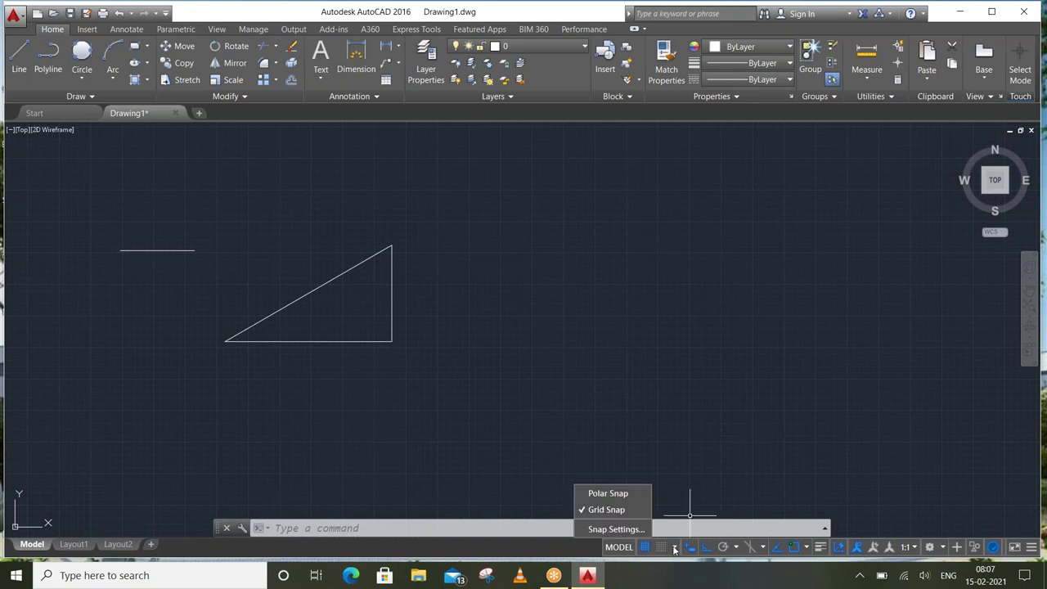
{"action": "left_click", "coordinate": [626, 532]}
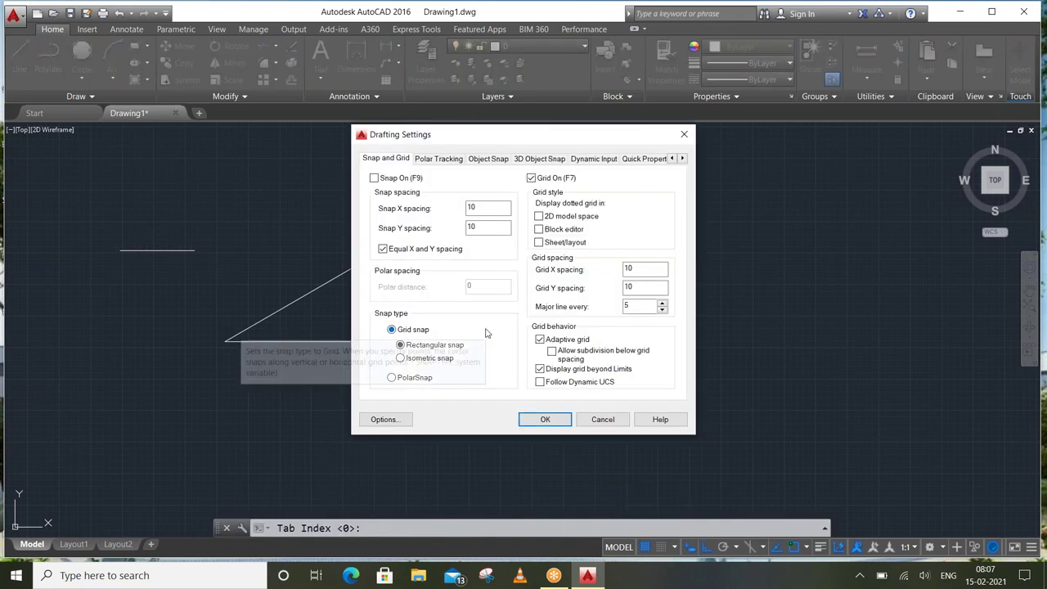
{"action": "left_click", "coordinate": [494, 162]}
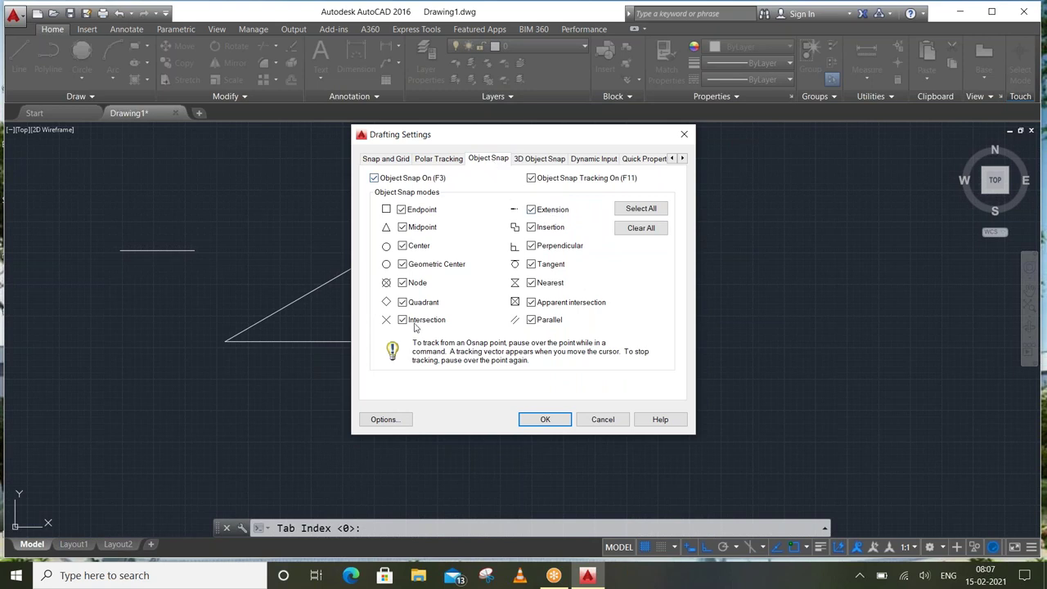
{"action": "left_click", "coordinate": [632, 212]}
{"action": "left_click", "coordinate": [531, 179]}
{"action": "left_click", "coordinate": [419, 214]}
{"action": "left_click", "coordinate": [421, 229]}
{"action": "left_click", "coordinate": [538, 232]}
Turn all object snap modes and object snap tracking back on, then apply with OK
{"action": "left_click", "coordinate": [641, 209]}
{"action": "left_click", "coordinate": [532, 179]}
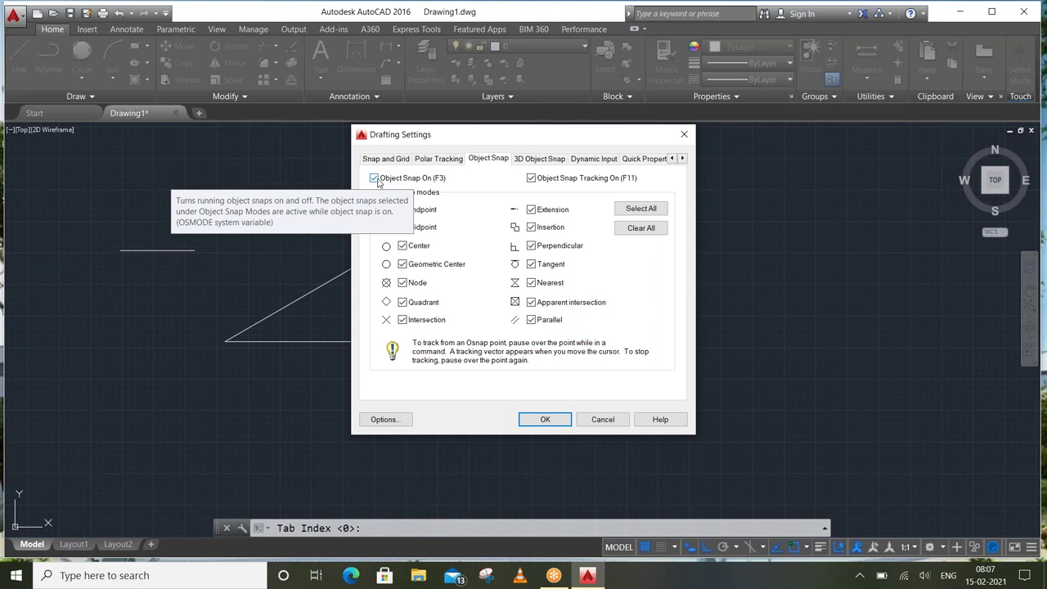
{"action": "left_click", "coordinate": [374, 178]}
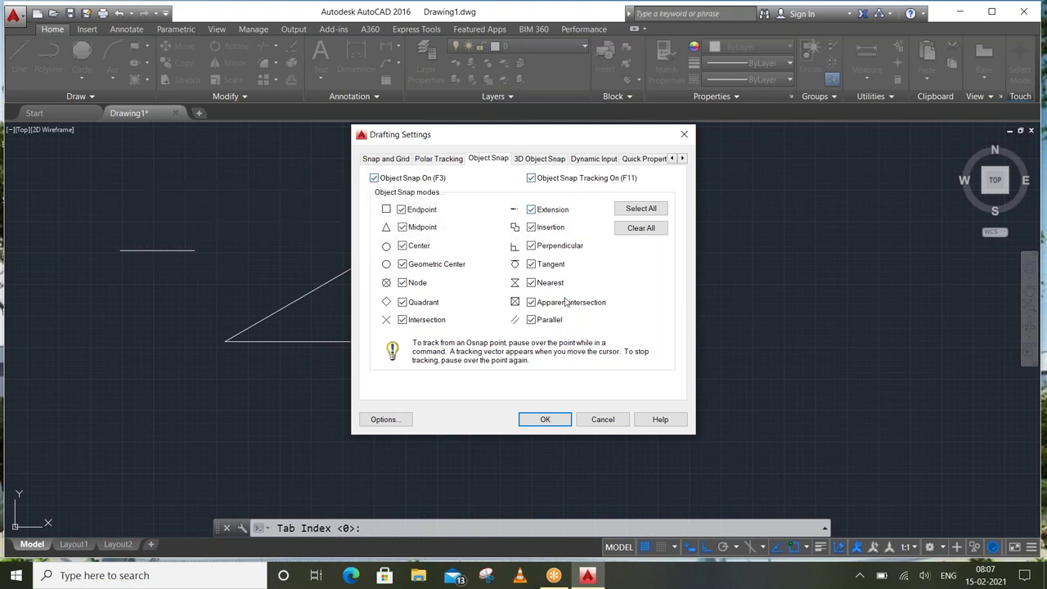
{"action": "left_click", "coordinate": [661, 211]}
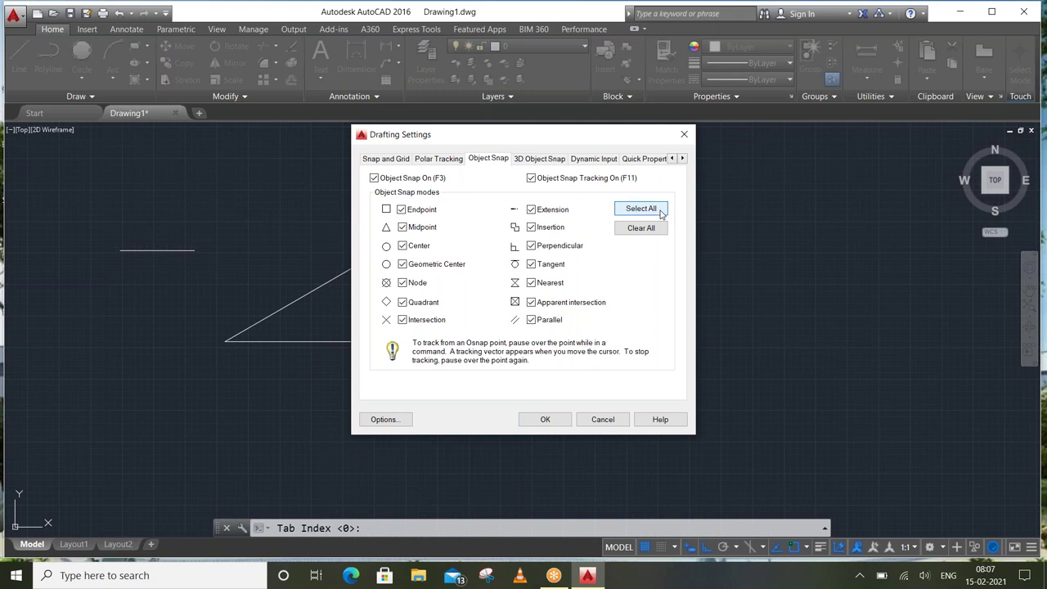
{"action": "left_click", "coordinate": [546, 420]}
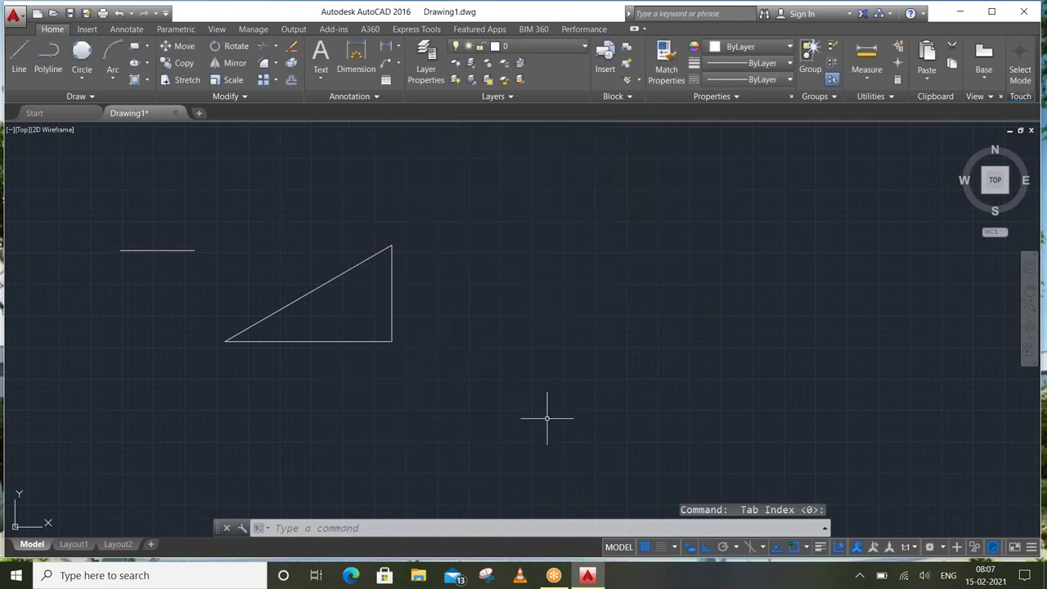
{"action": "left_click", "coordinate": [675, 547]}
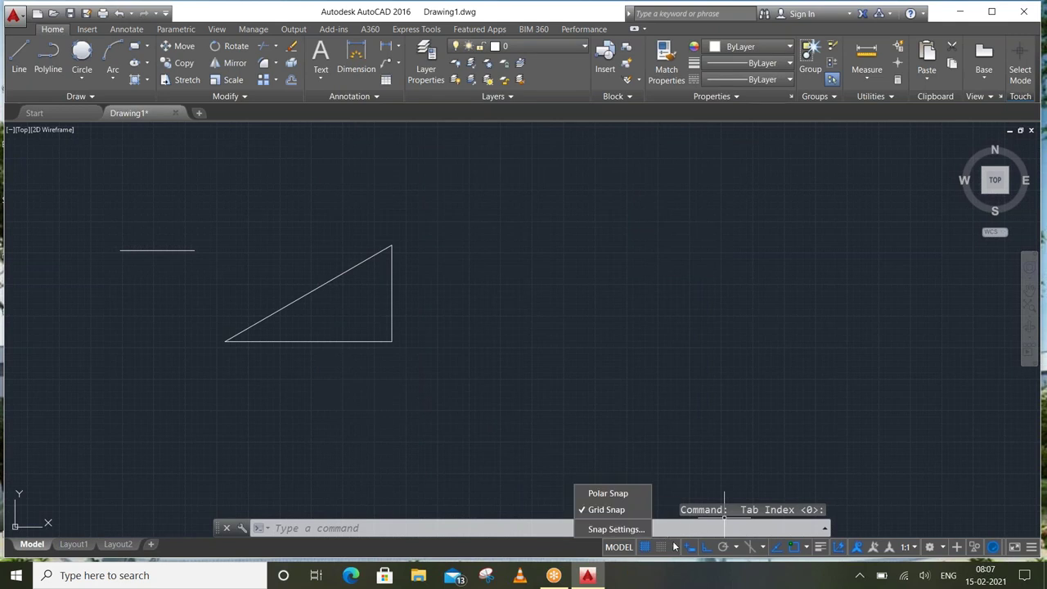
{"action": "left_click", "coordinate": [616, 530]}
{"action": "left_click", "coordinate": [488, 158]}
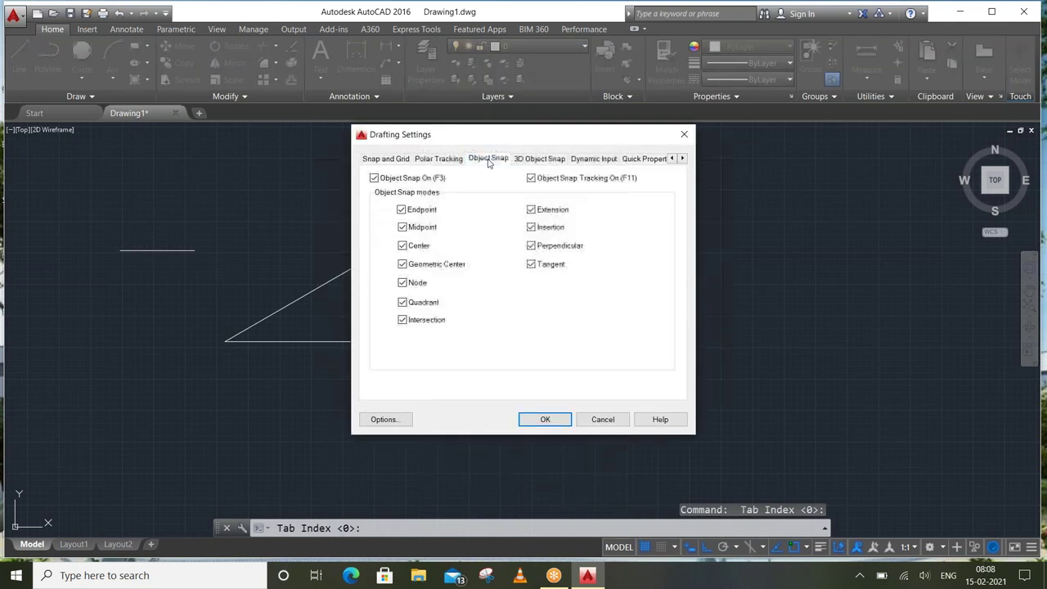
{"action": "left_click", "coordinate": [545, 419]}
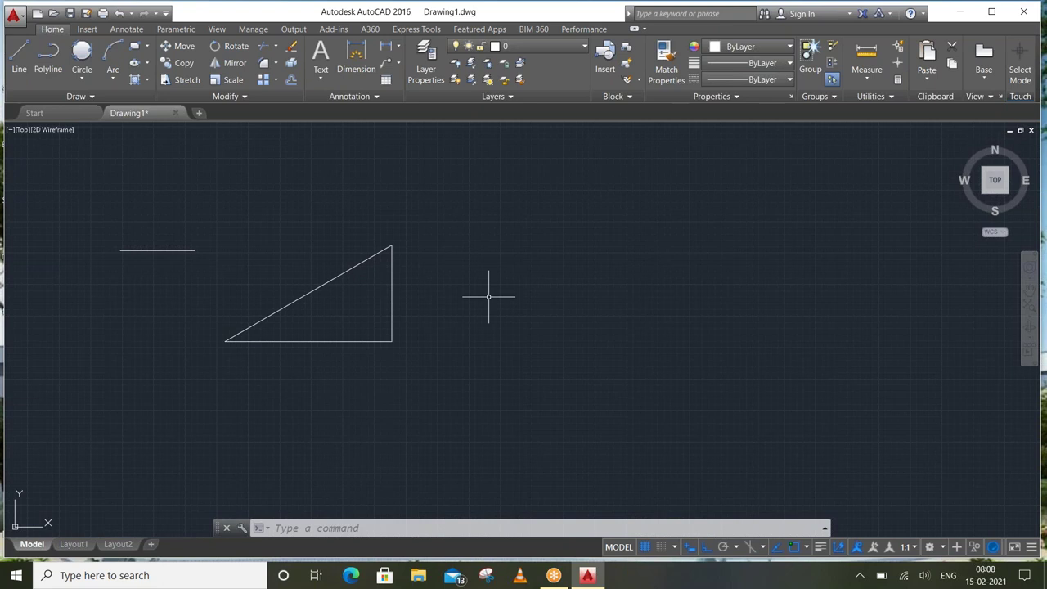
Use the OP Options dialog to set the 2D model space uniform background colour to White
{"action": "type", "text": "op"}
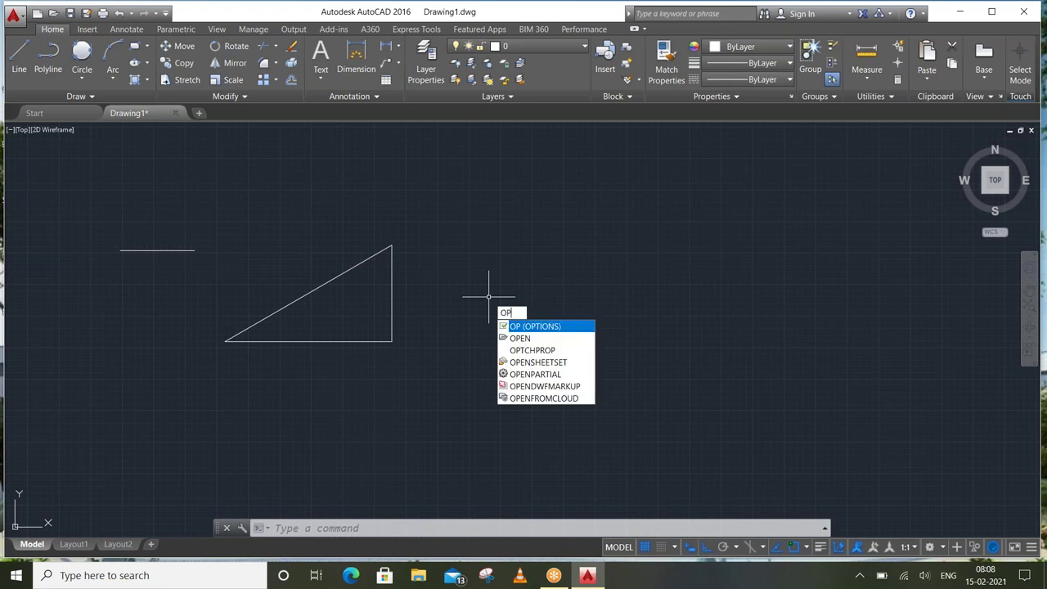
{"action": "key", "text": "Return"}
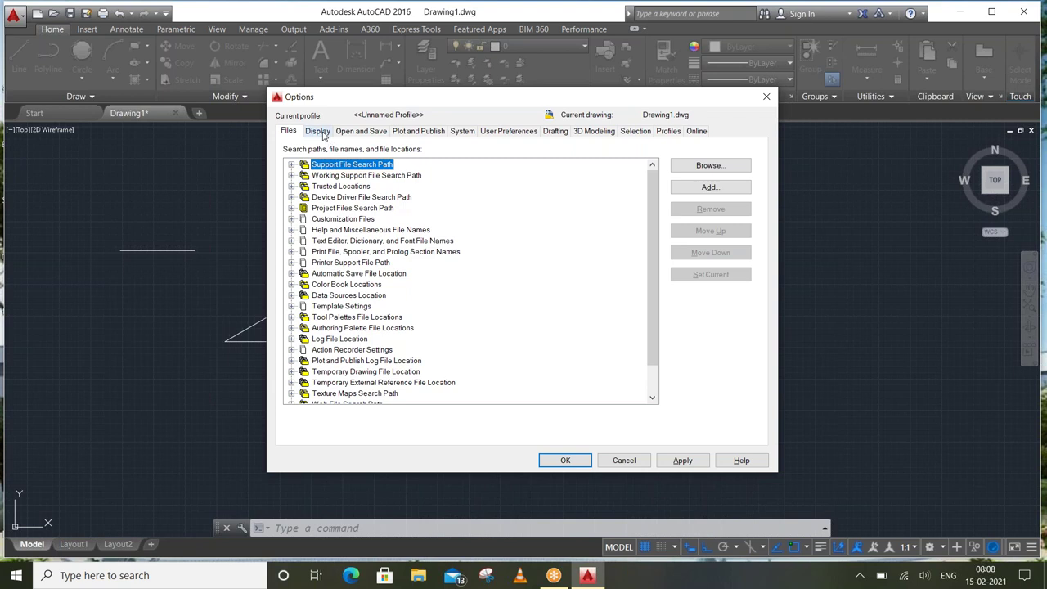
{"action": "left_click", "coordinate": [320, 132]}
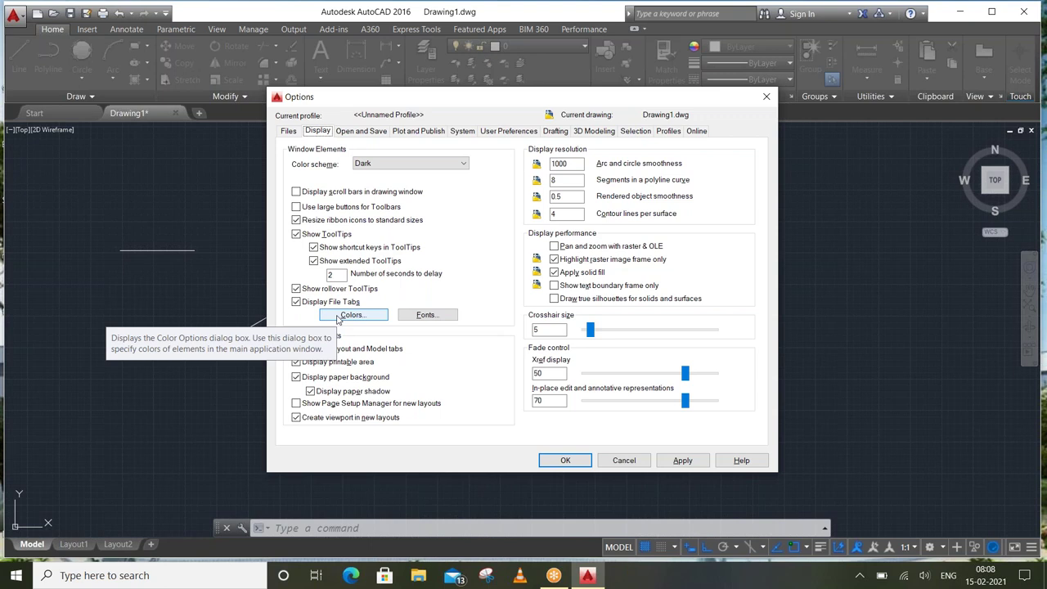
{"action": "left_click", "coordinate": [347, 321]}
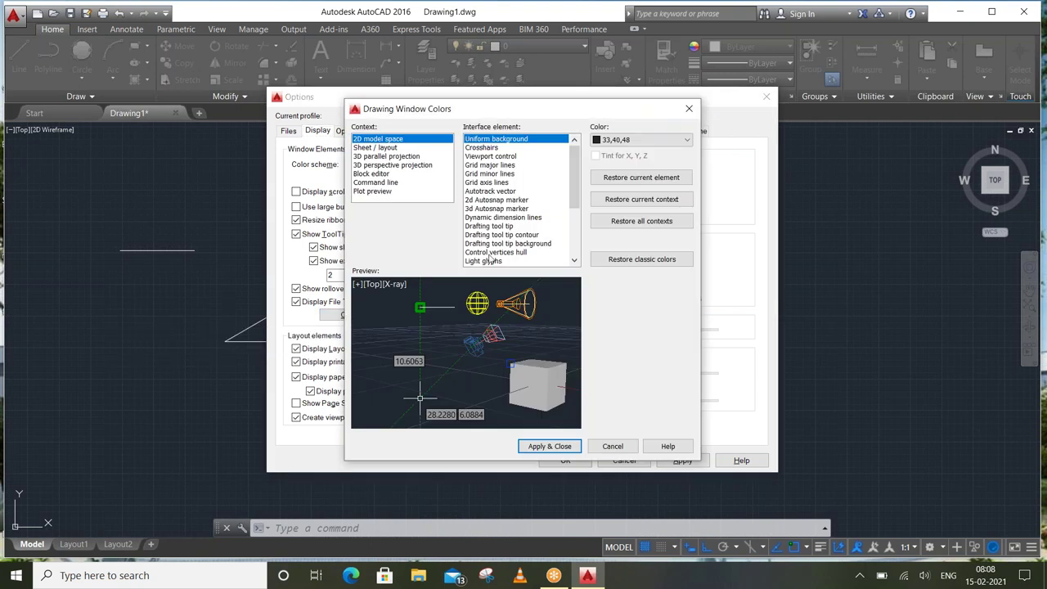
{"action": "left_click", "coordinate": [634, 141]}
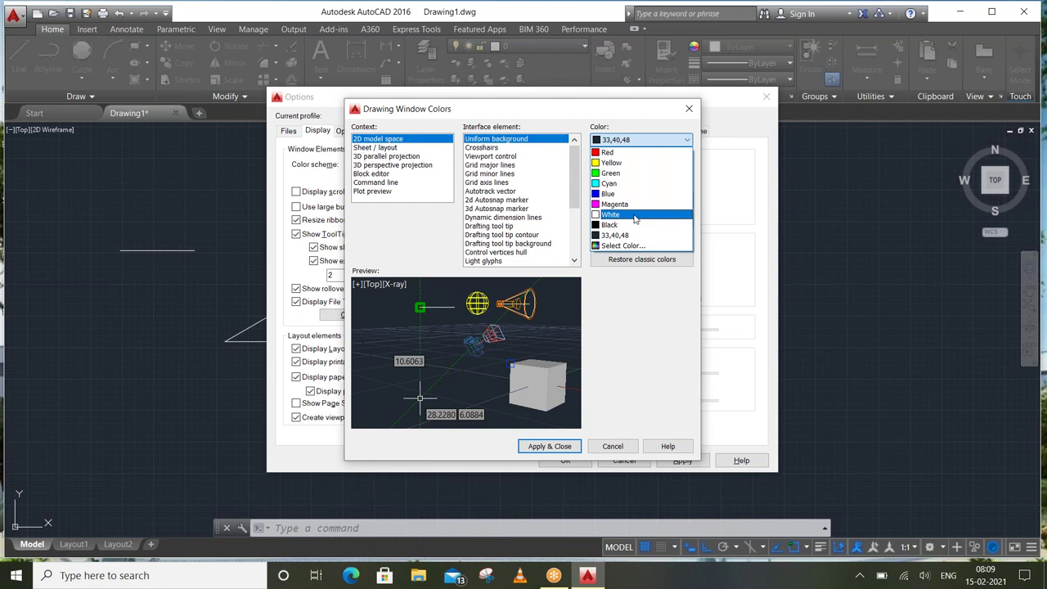
{"action": "left_click", "coordinate": [635, 216]}
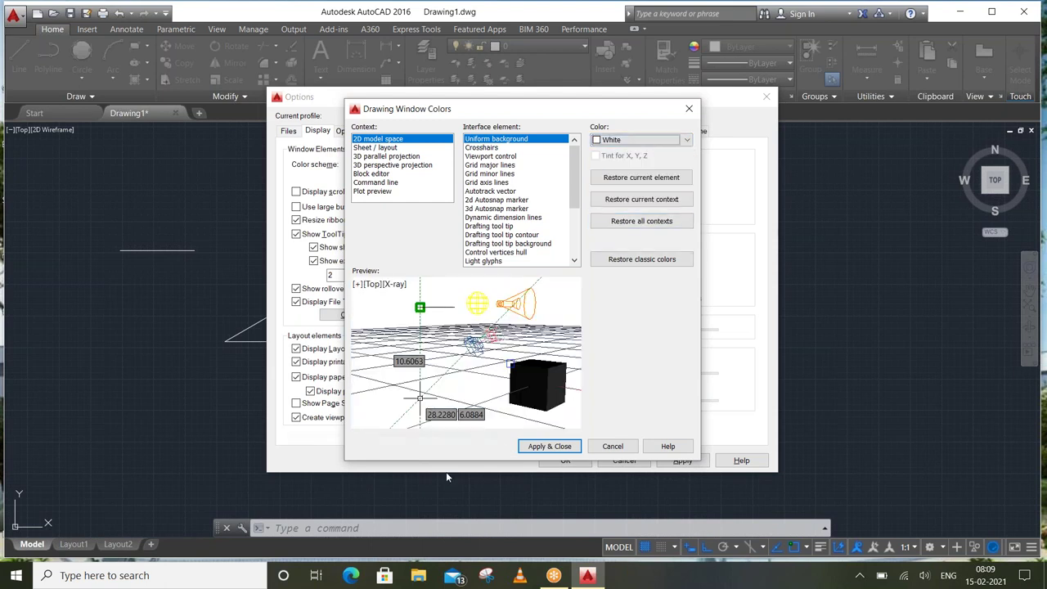
{"action": "left_click", "coordinate": [541, 449]}
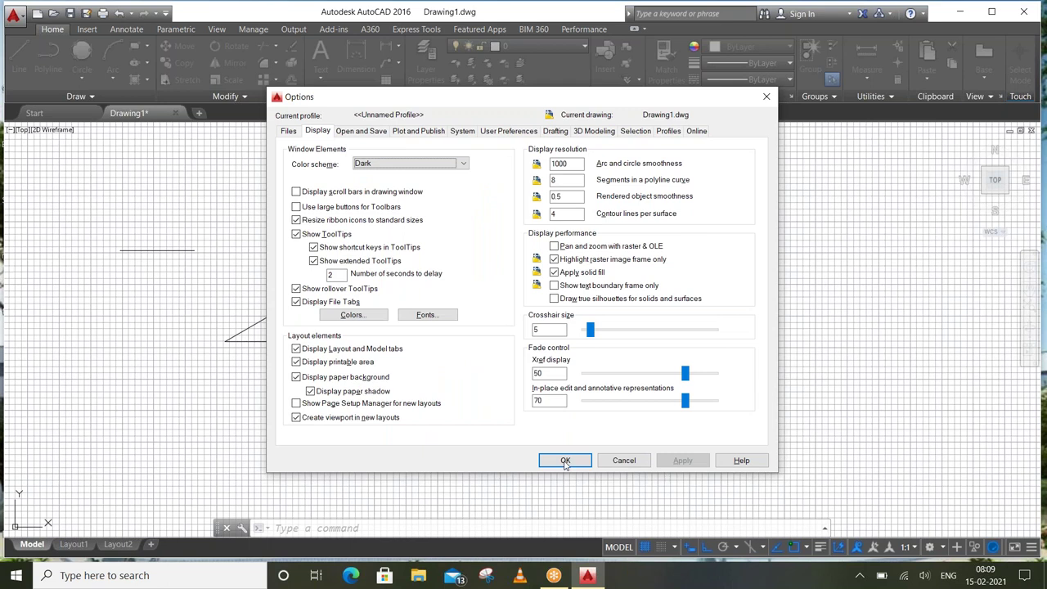
{"action": "left_click", "coordinate": [565, 462]}
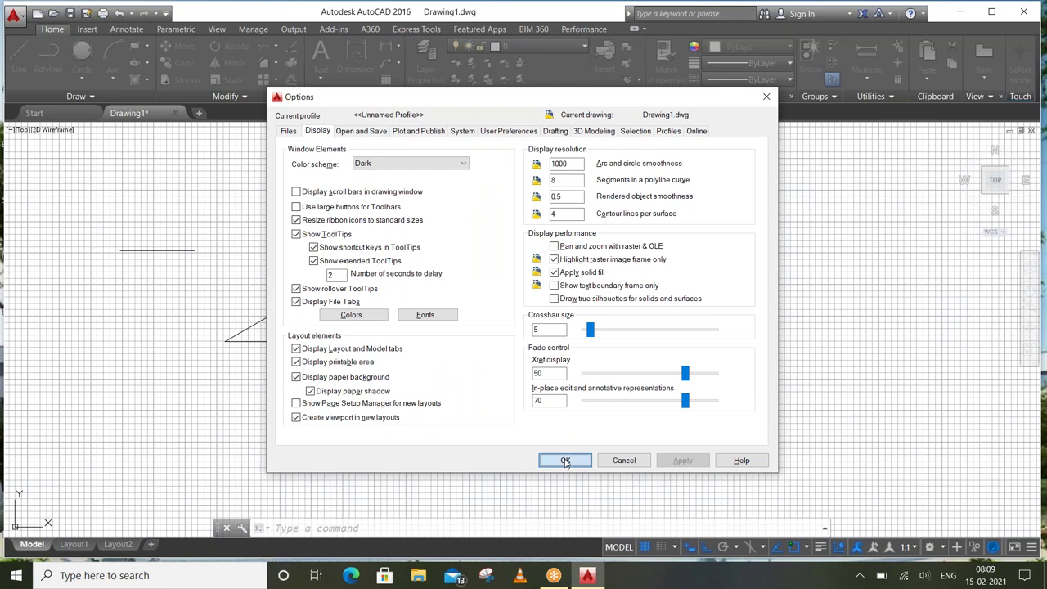
Turn off the drawing grid and pan the view right and down
{"action": "scroll", "coordinate": [221, 264], "scroll_direction": "up", "scroll_amount": 6}
{"action": "scroll", "coordinate": [227, 266], "scroll_direction": "down", "scroll_amount": 6}
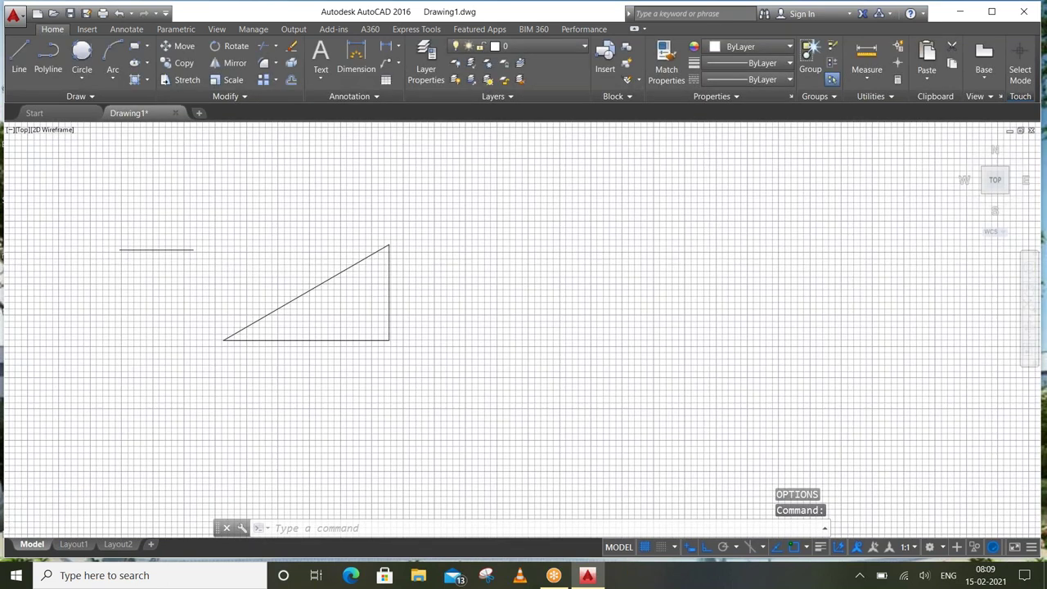
{"action": "scroll", "coordinate": [227, 266], "scroll_direction": "down", "scroll_amount": 1}
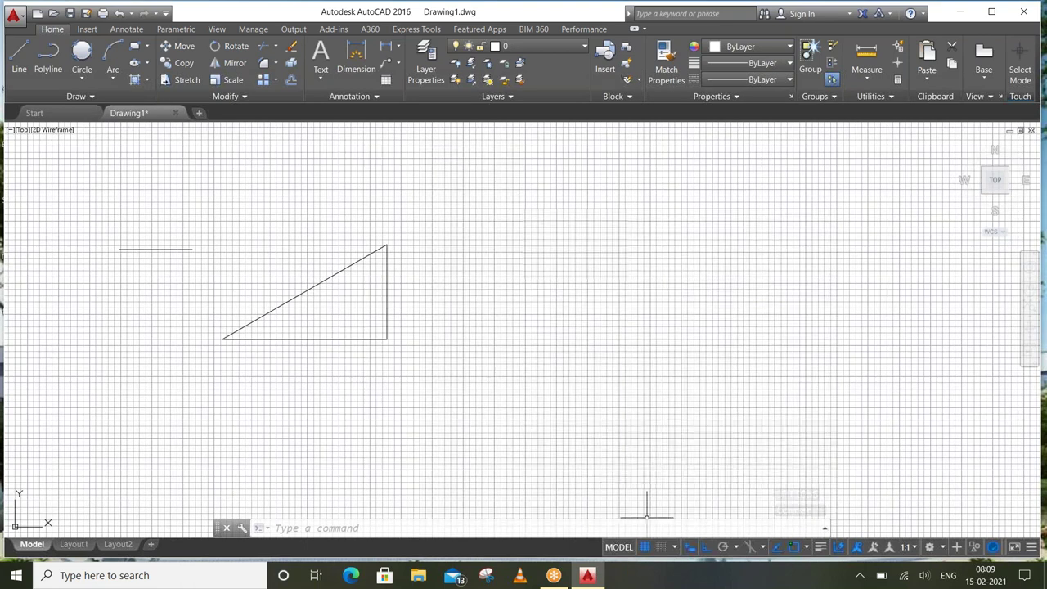
{"action": "left_click", "coordinate": [645, 546]}
{"action": "middle_click_drag", "start_coordinate": [252, 297], "coordinate": [433, 313]}
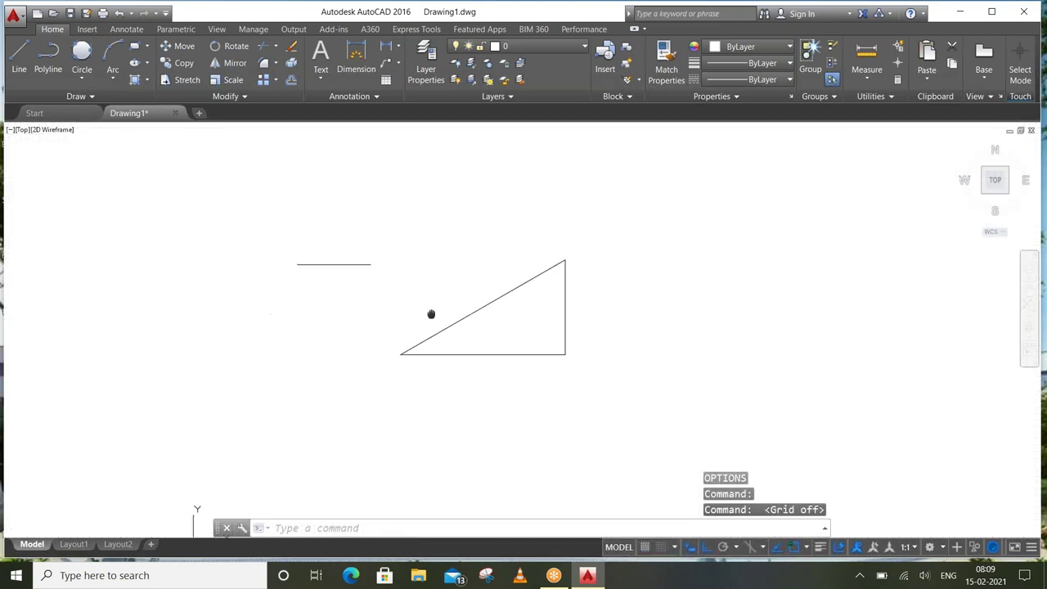
Select the triangle's three sides, clear the selection, and reopen the Options dialog
{"action": "left_click", "coordinate": [518, 234]}
{"action": "left_click", "coordinate": [442, 413]}
{"action": "left_click", "coordinate": [596, 272]}
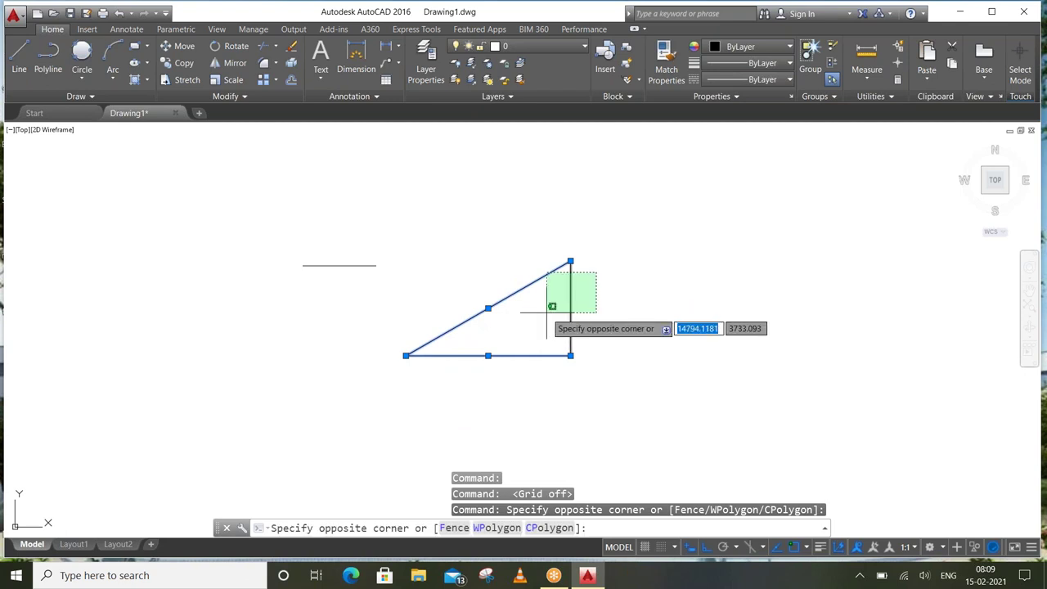
{"action": "left_click", "coordinate": [547, 312]}
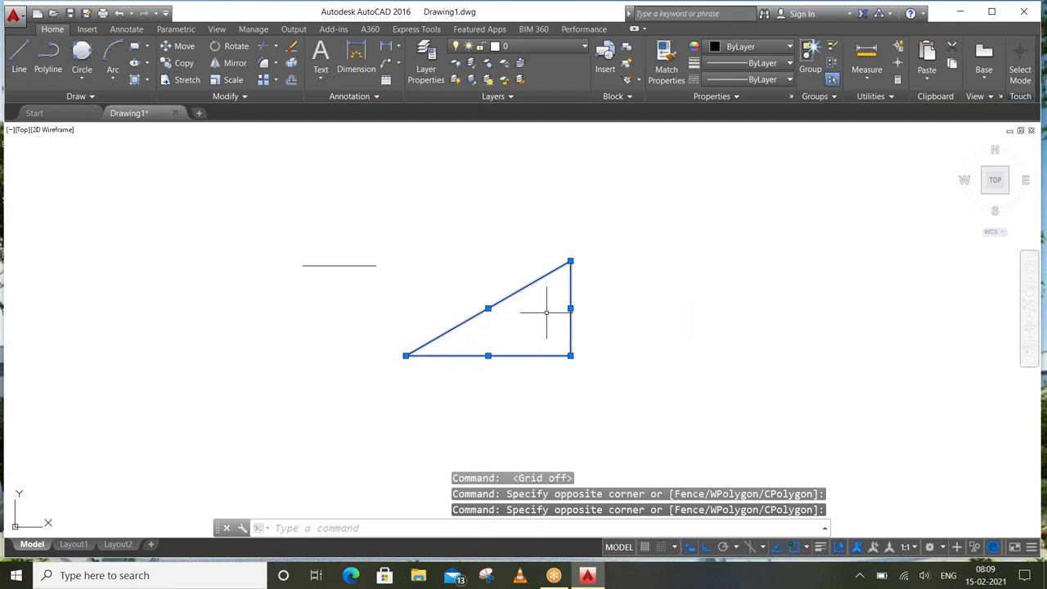
{"action": "key", "text": "Escape"}
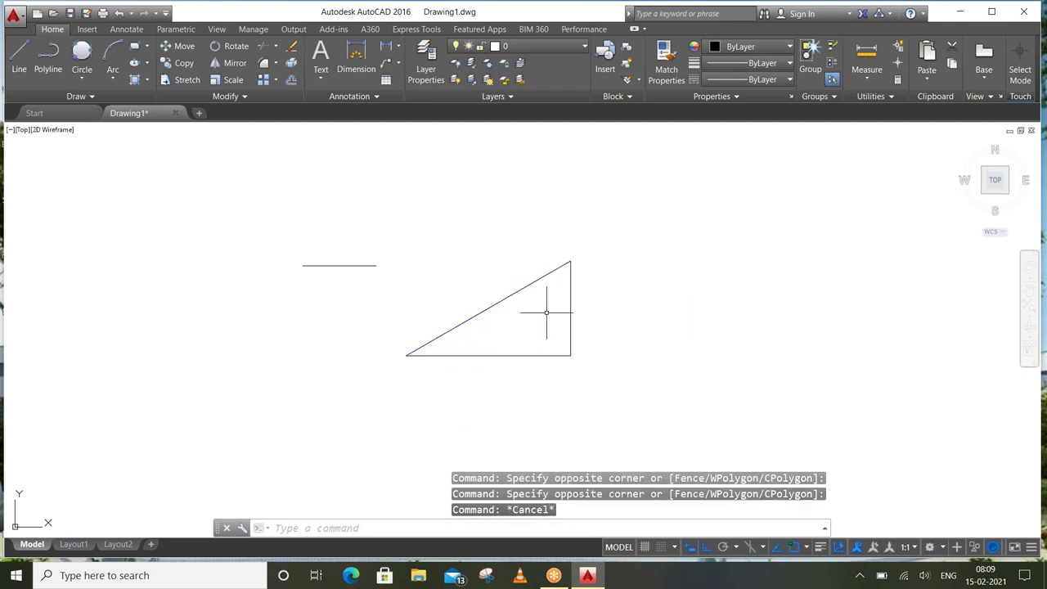
{"action": "type", "text": "op"}
{"action": "key", "text": "Return"}
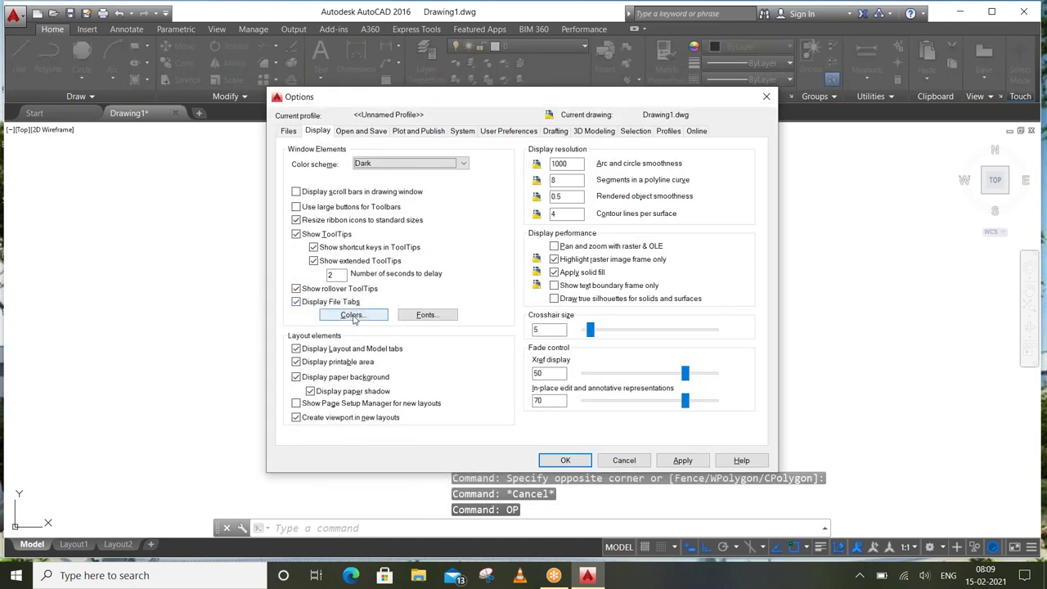
Set the model space background back to Black, then switch to the USB drive folder
{"action": "left_click", "coordinate": [367, 312]}
{"action": "left_click", "coordinate": [640, 140]}
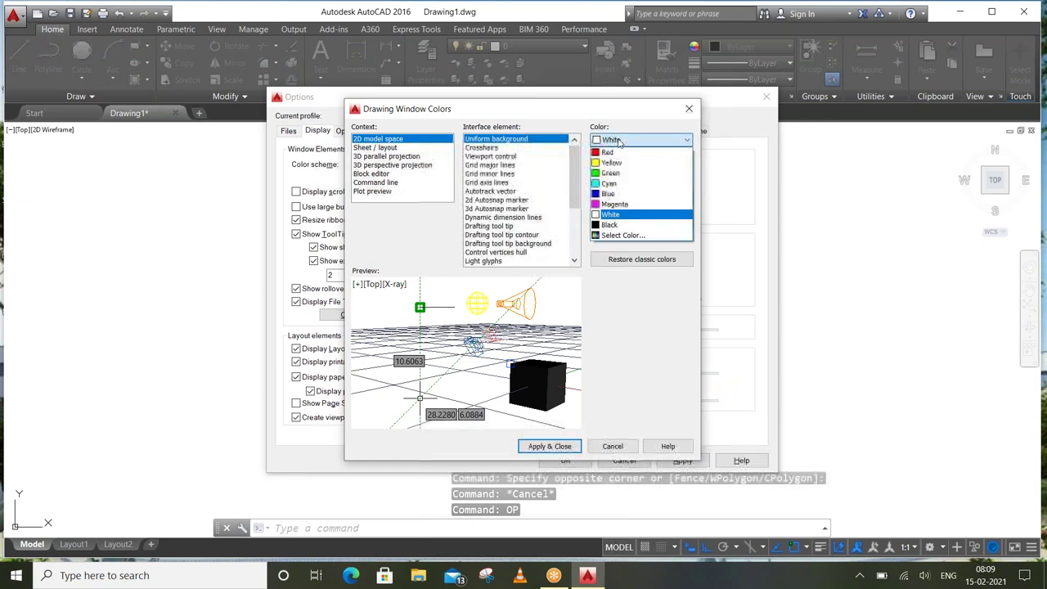
{"action": "left_click", "coordinate": [611, 224]}
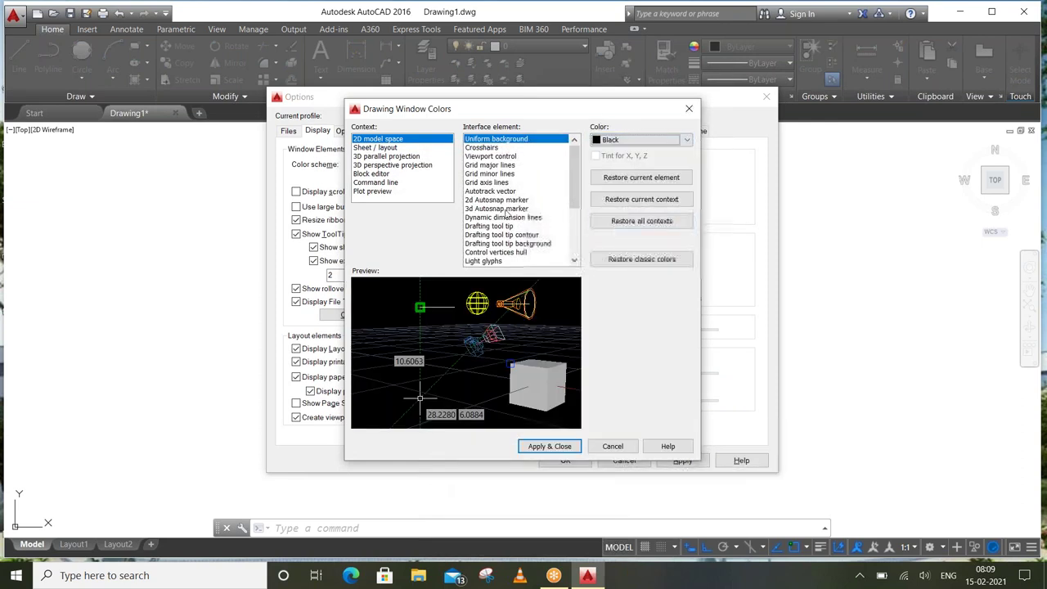
{"action": "left_click", "coordinate": [618, 144]}
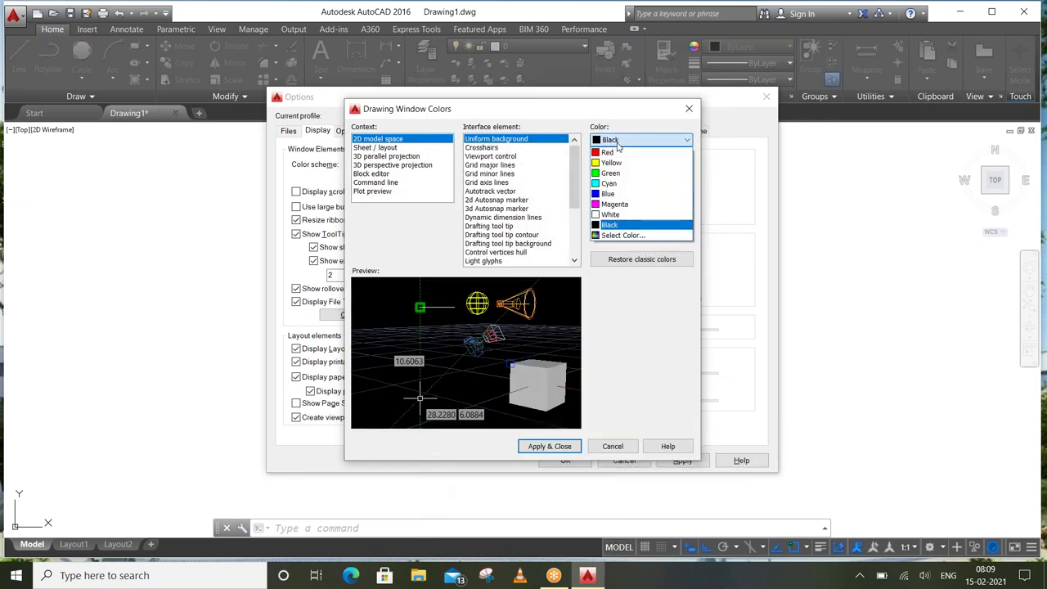
{"action": "left_click", "coordinate": [618, 144]}
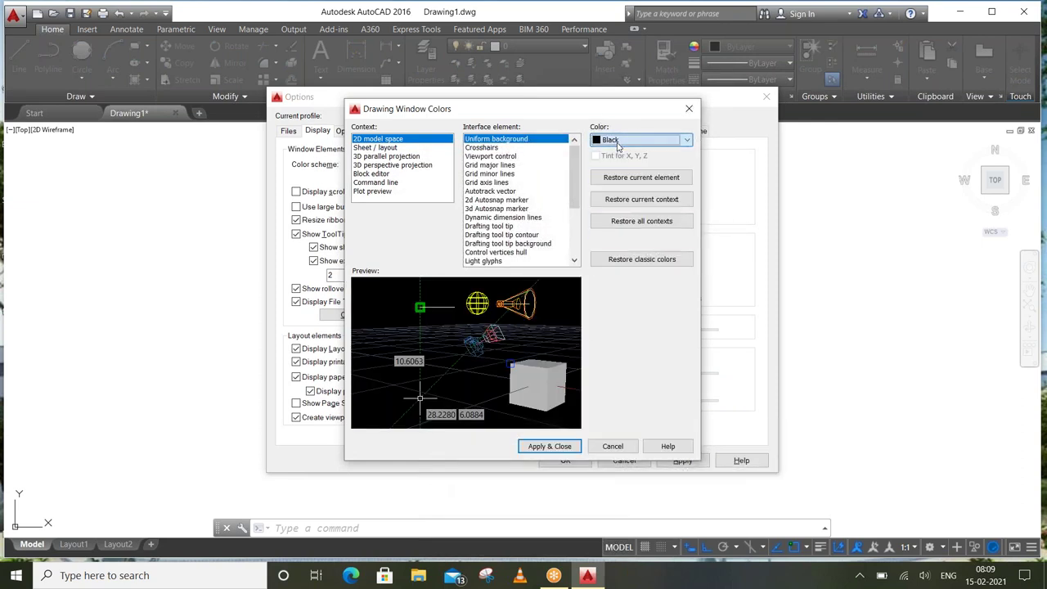
{"action": "left_click", "coordinate": [557, 446]}
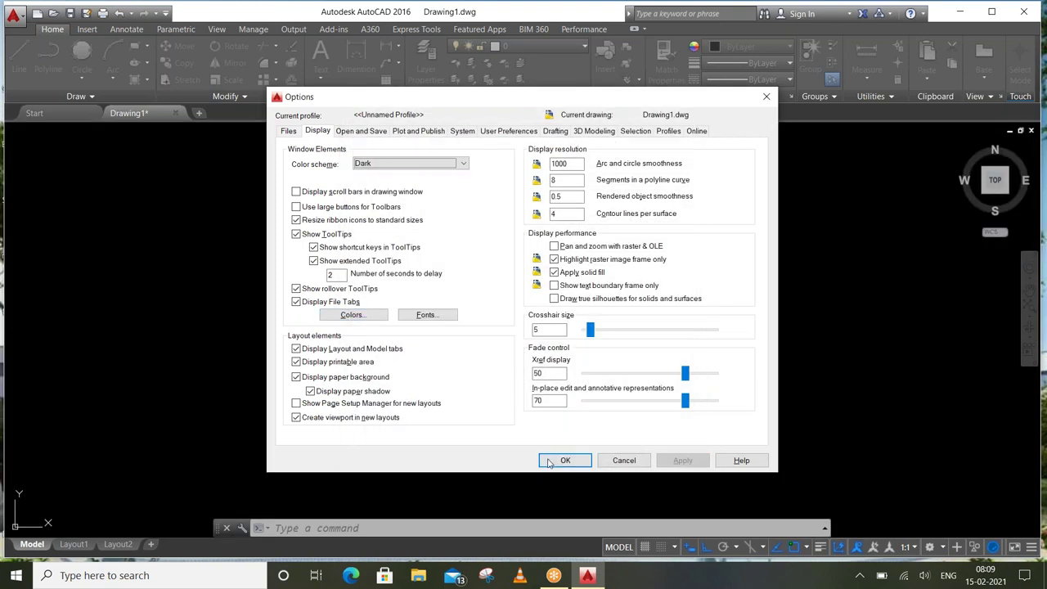
{"action": "left_click", "coordinate": [551, 461]}
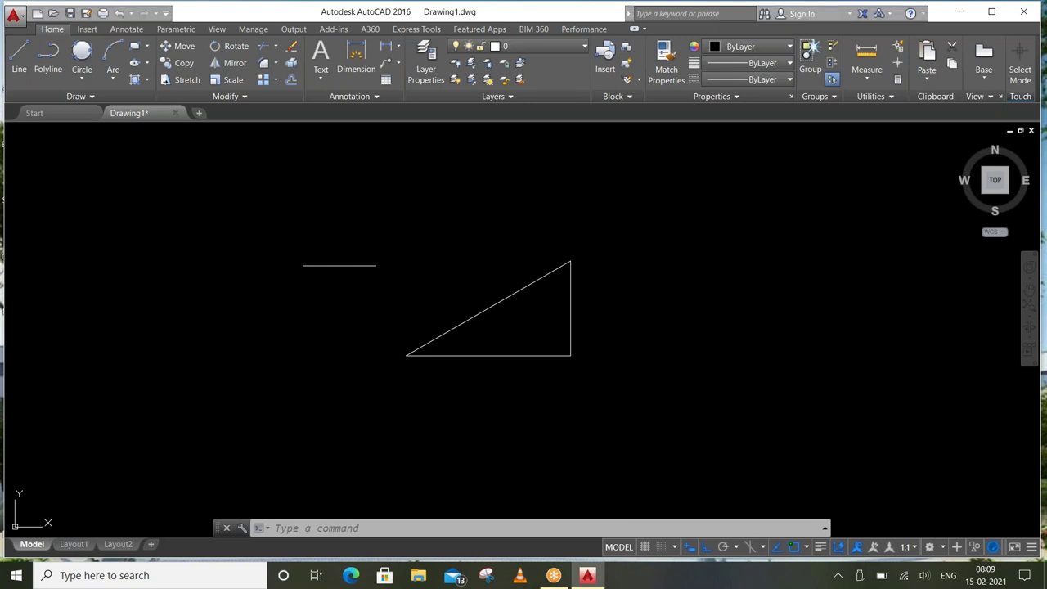
{"action": "left_click", "coordinate": [418, 575]}
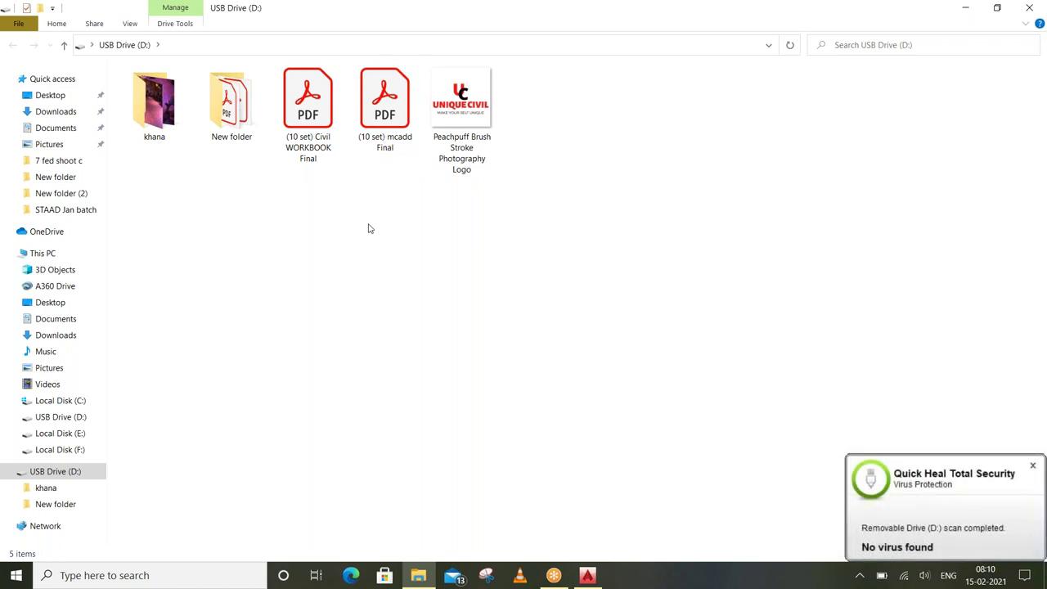
Open the (10 set) Civil WORKBOOK Final PDF from USB Drive (D:)
{"action": "left_click", "coordinate": [308, 127]}
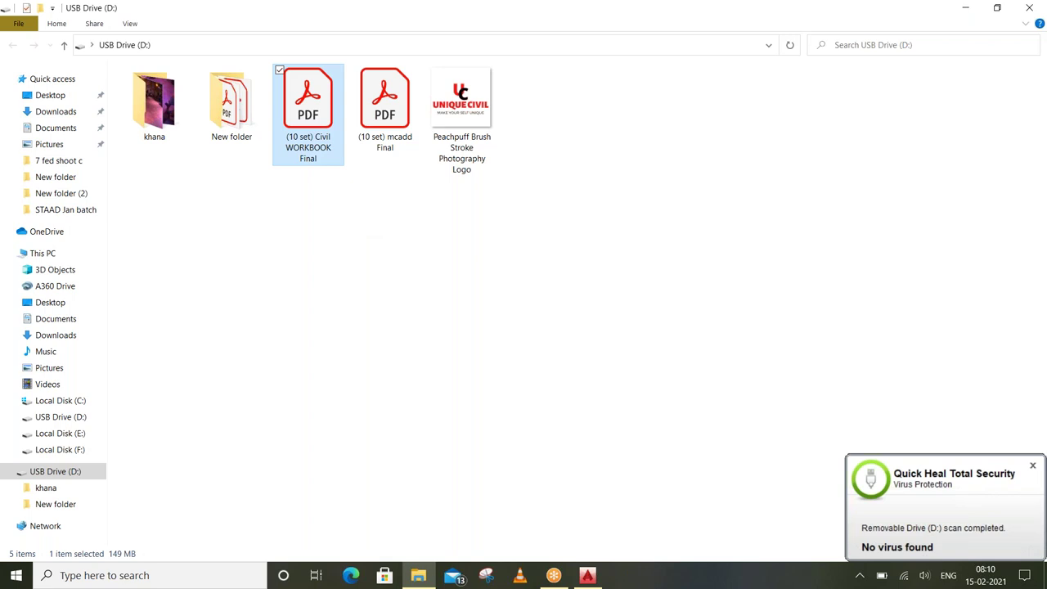
{"action": "key", "text": "Return"}
Scroll the Civil WORKBOOK's opening pages and highlight the word ALLAHABAD
{"action": "scroll", "coordinate": [436, 189], "scroll_direction": "down", "scroll_amount": 1}
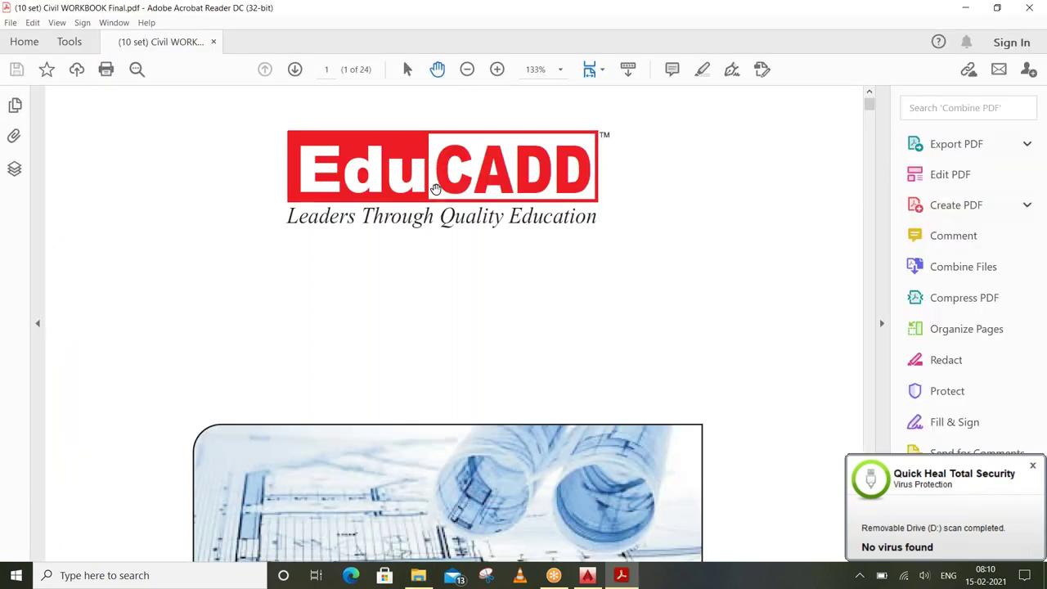
{"action": "scroll", "coordinate": [436, 189], "scroll_direction": "down", "scroll_amount": 3}
{"action": "scroll", "coordinate": [436, 189], "scroll_direction": "down", "scroll_amount": 5}
{"action": "scroll", "coordinate": [436, 189], "scroll_direction": "down", "scroll_amount": 3}
{"action": "scroll", "coordinate": [436, 189], "scroll_direction": "down", "scroll_amount": 2}
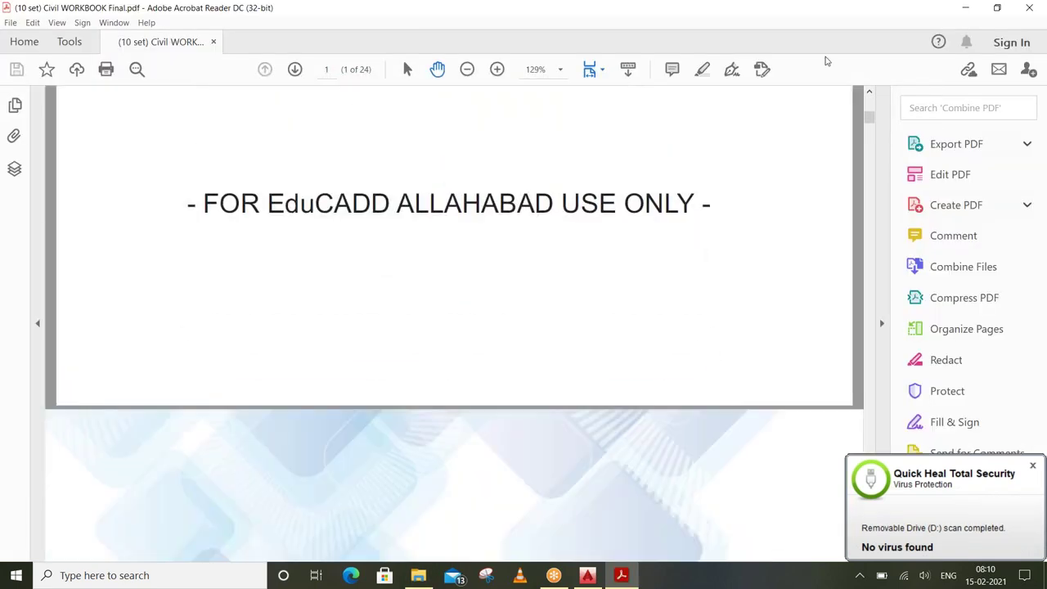
{"action": "scroll", "coordinate": [545, 286], "scroll_direction": "down", "scroll_amount": 1}
{"action": "scroll", "coordinate": [545, 285], "scroll_direction": "down", "scroll_amount": 4}
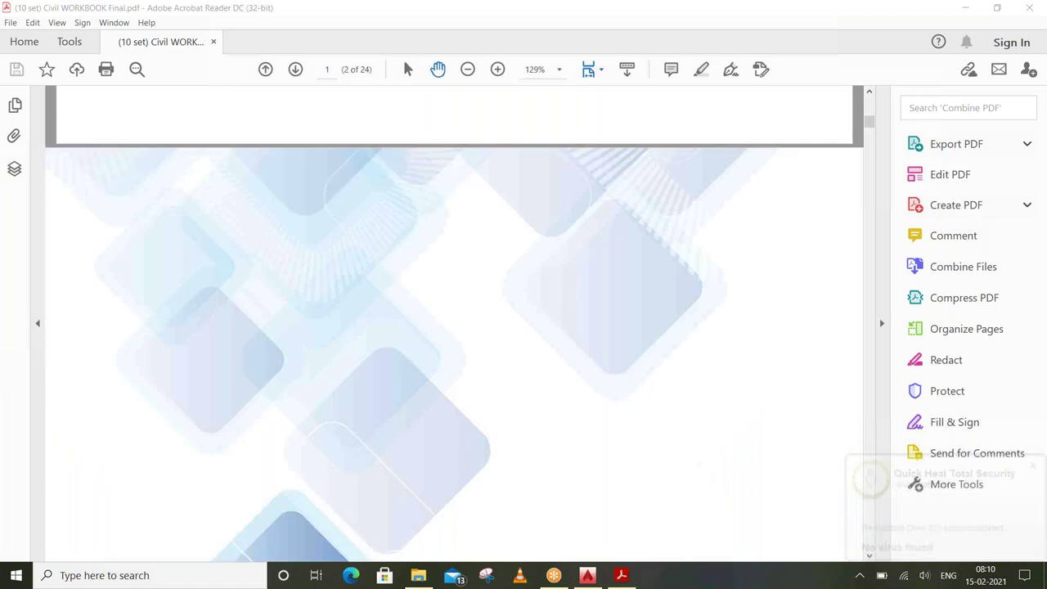
{"action": "scroll", "coordinate": [545, 286], "scroll_direction": "up", "scroll_amount": 3}
{"action": "scroll", "coordinate": [545, 286], "scroll_direction": "up", "scroll_amount": 2}
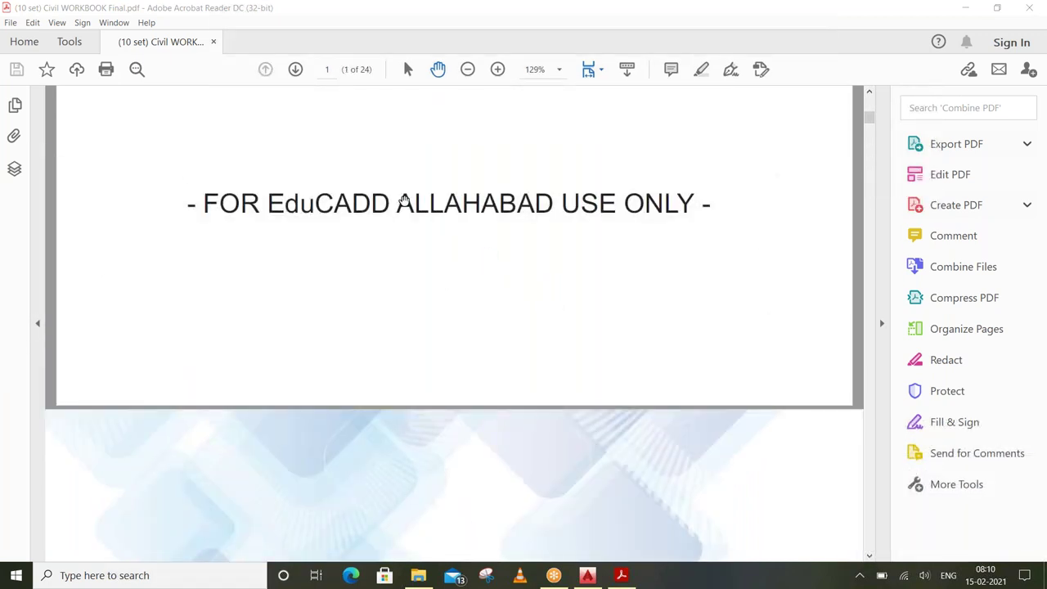
{"action": "left_click_drag", "start_coordinate": [402, 200], "coordinate": [545, 220]}
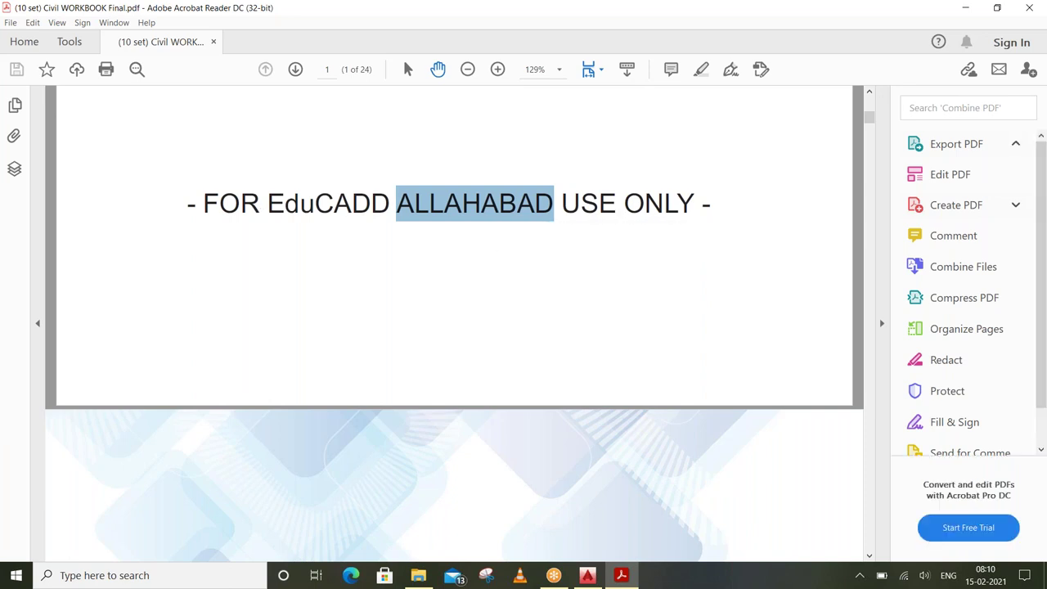
Scroll to the Simple Shapes 1 drawings, then restore the reader window to a smaller size
{"action": "scroll", "coordinate": [484, 239], "scroll_direction": "down", "scroll_amount": 3}
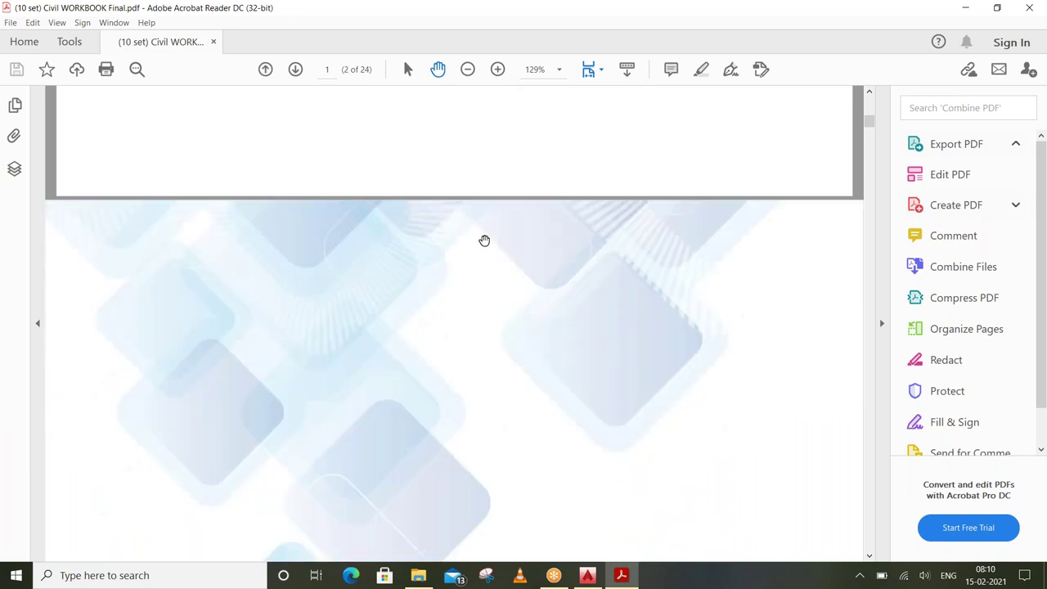
{"action": "scroll", "coordinate": [485, 241], "scroll_direction": "down", "scroll_amount": 1}
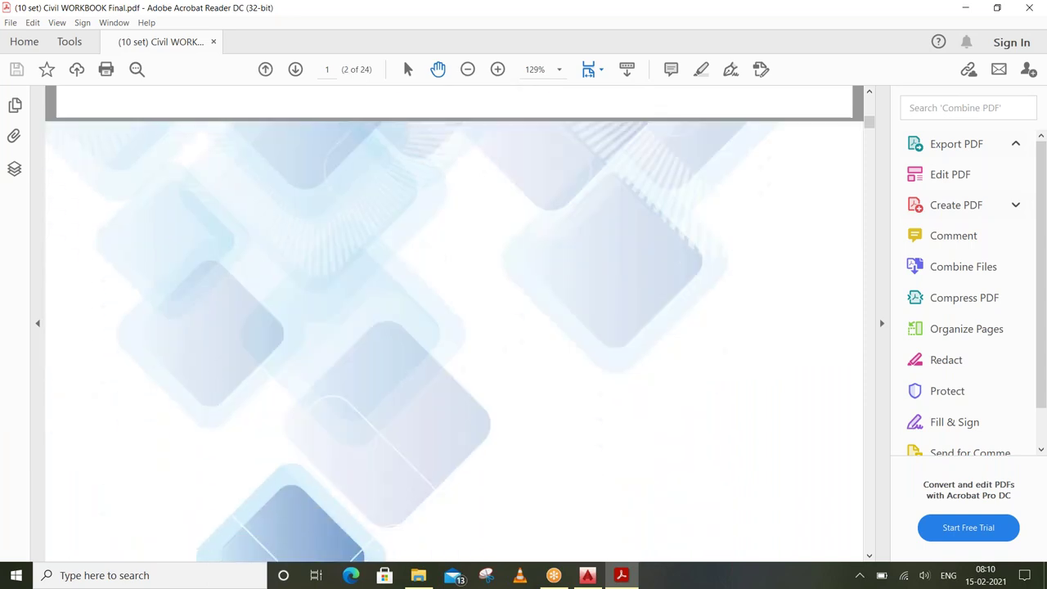
{"action": "scroll", "coordinate": [485, 240], "scroll_direction": "down", "scroll_amount": 1}
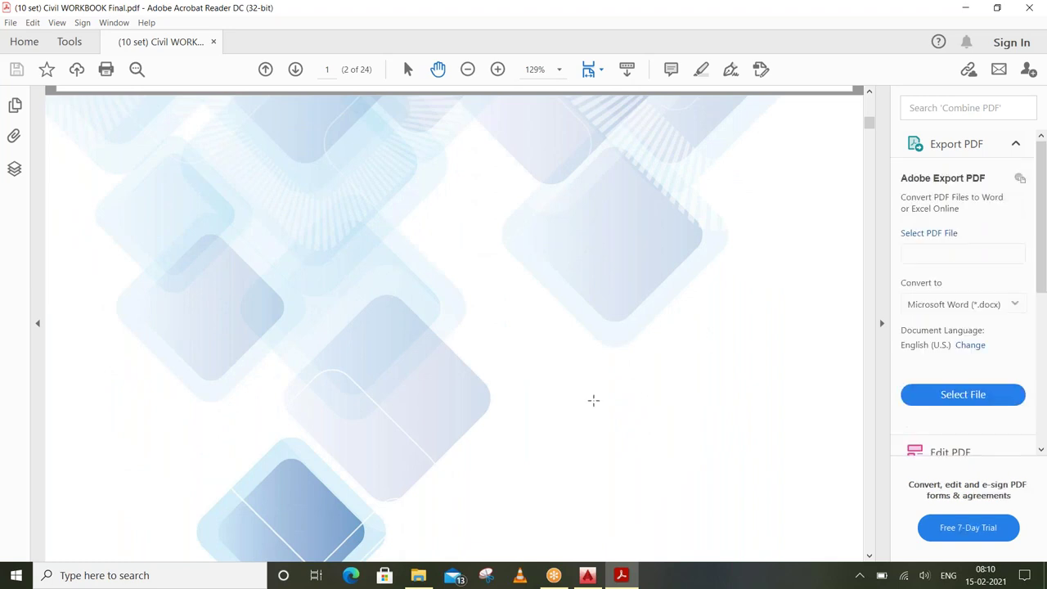
{"action": "scroll", "coordinate": [594, 400], "scroll_direction": "down", "scroll_amount": 1}
{"action": "scroll", "coordinate": [594, 400], "scroll_direction": "down", "scroll_amount": 1}
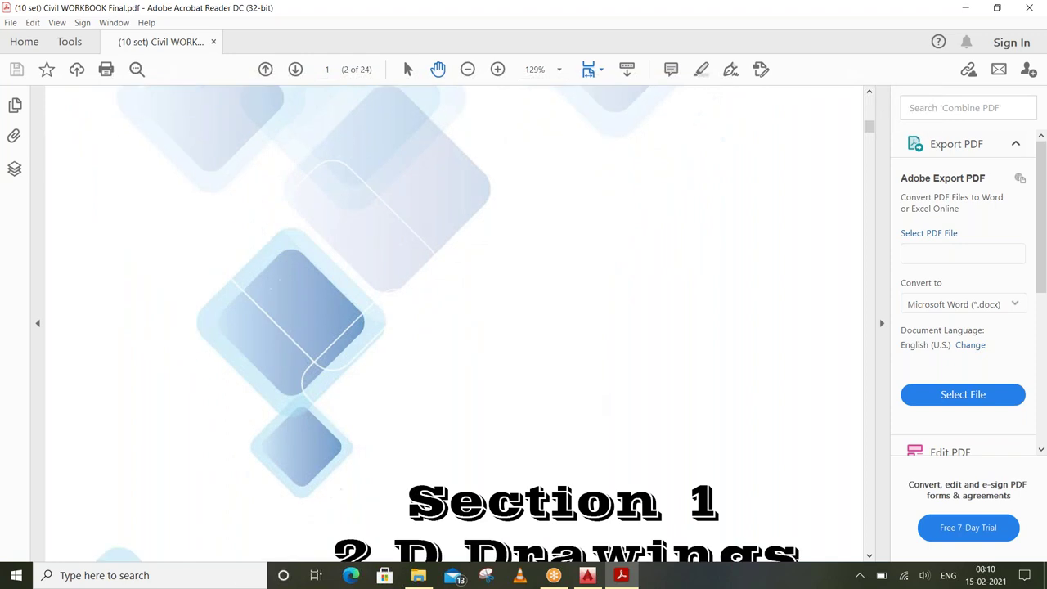
{"action": "scroll", "coordinate": [454, 324], "scroll_direction": "down", "scroll_amount": 1}
{"action": "scroll", "coordinate": [454, 324], "scroll_direction": "down", "scroll_amount": 2}
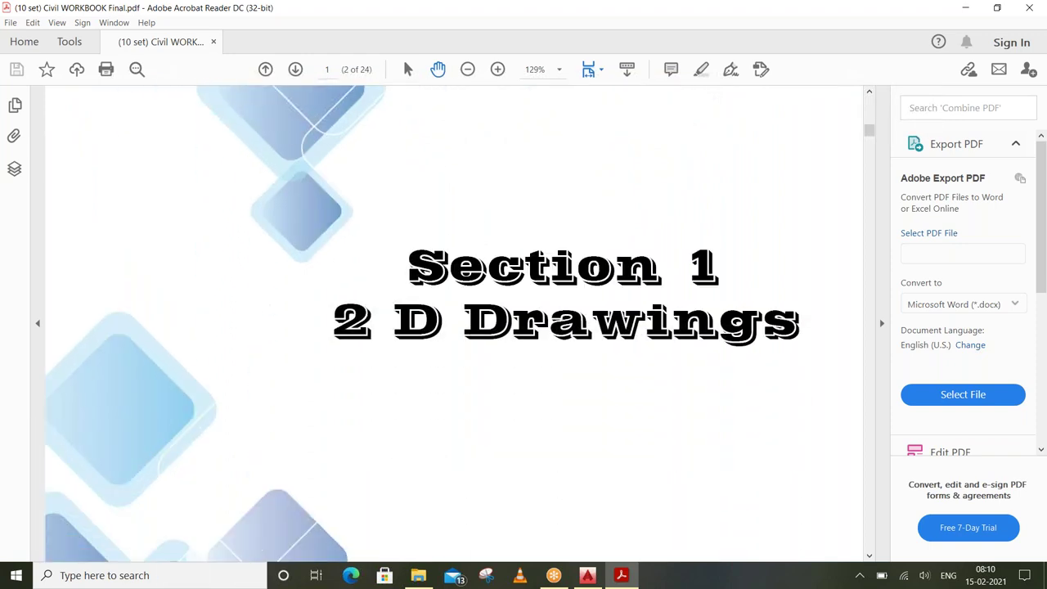
{"action": "scroll", "coordinate": [454, 324], "scroll_direction": "down", "scroll_amount": 1}
{"action": "scroll", "coordinate": [454, 324], "scroll_direction": "down", "scroll_amount": 1}
{"action": "scroll", "coordinate": [454, 324], "scroll_direction": "down", "scroll_amount": 1}
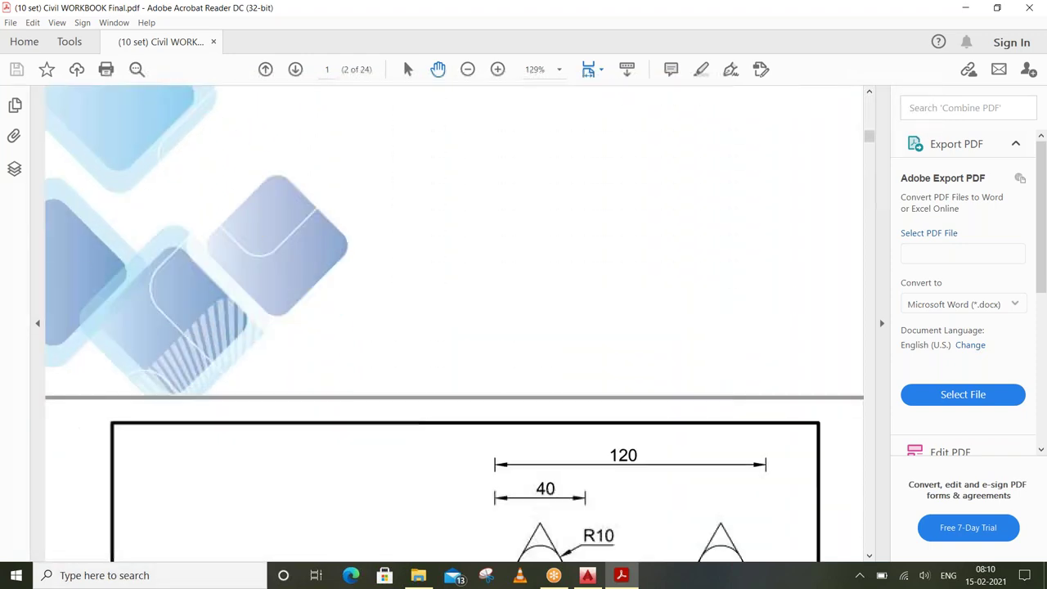
{"action": "scroll", "coordinate": [454, 324], "scroll_direction": "down", "scroll_amount": 2}
{"action": "scroll", "coordinate": [454, 324], "scroll_direction": "down", "scroll_amount": 1}
{"action": "scroll", "coordinate": [454, 324], "scroll_direction": "down", "scroll_amount": 2}
{"action": "scroll", "coordinate": [454, 324], "scroll_direction": "down", "scroll_amount": 2}
{"action": "scroll", "coordinate": [454, 324], "scroll_direction": "down", "scroll_amount": 2}
{"action": "scroll", "coordinate": [454, 324], "scroll_direction": "up", "scroll_amount": 2}
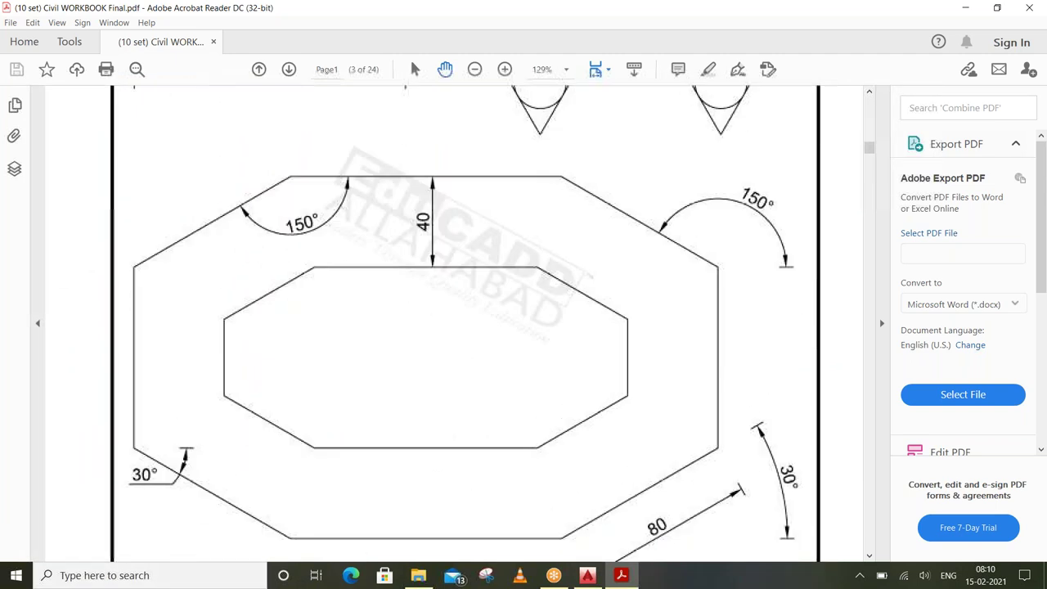
{"action": "scroll", "coordinate": [454, 324], "scroll_direction": "up", "scroll_amount": 3}
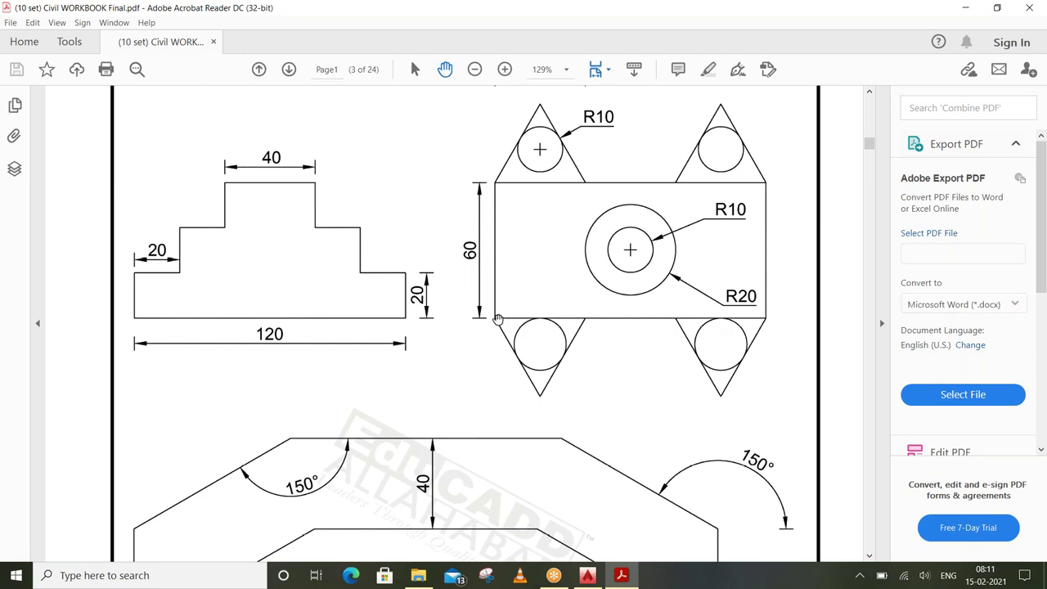
{"action": "scroll", "coordinate": [720, 315], "scroll_direction": "up", "scroll_amount": 2}
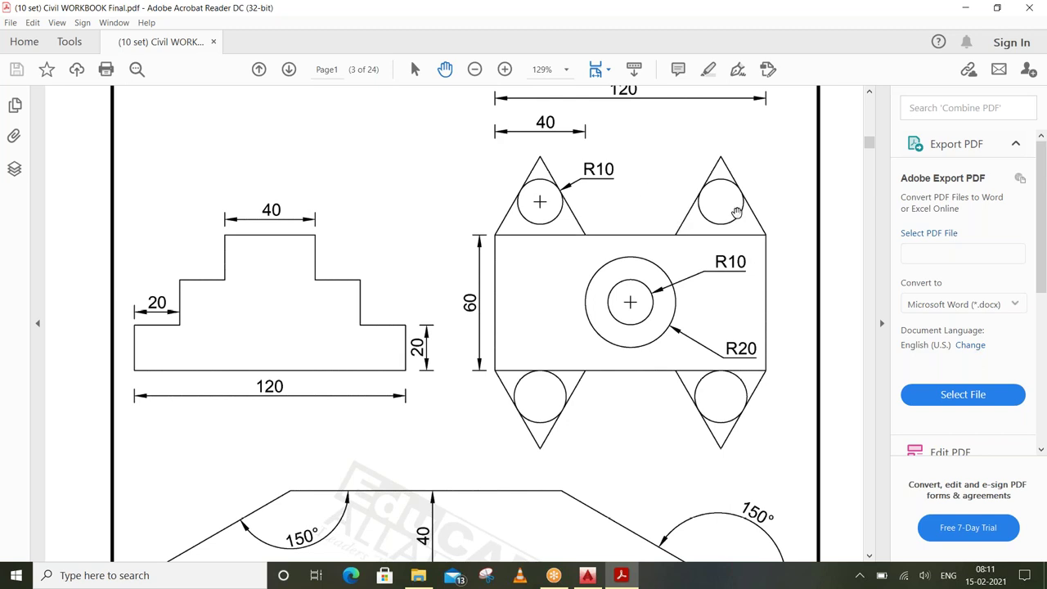
{"action": "scroll", "coordinate": [713, 336], "scroll_direction": "down", "scroll_amount": 1}
{"action": "scroll", "coordinate": [713, 337], "scroll_direction": "down", "scroll_amount": 2}
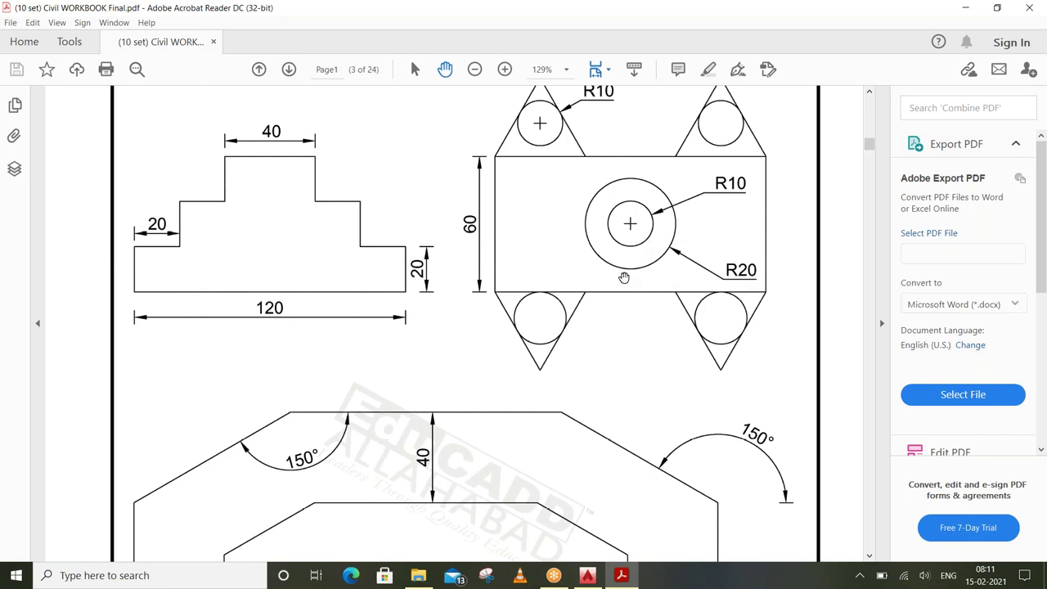
{"action": "scroll", "coordinate": [640, 228], "scroll_direction": "down", "scroll_amount": 2}
{"action": "scroll", "coordinate": [573, 303], "scroll_direction": "down", "scroll_amount": 1}
{"action": "scroll", "coordinate": [506, 375], "scroll_direction": "down", "scroll_amount": 3}
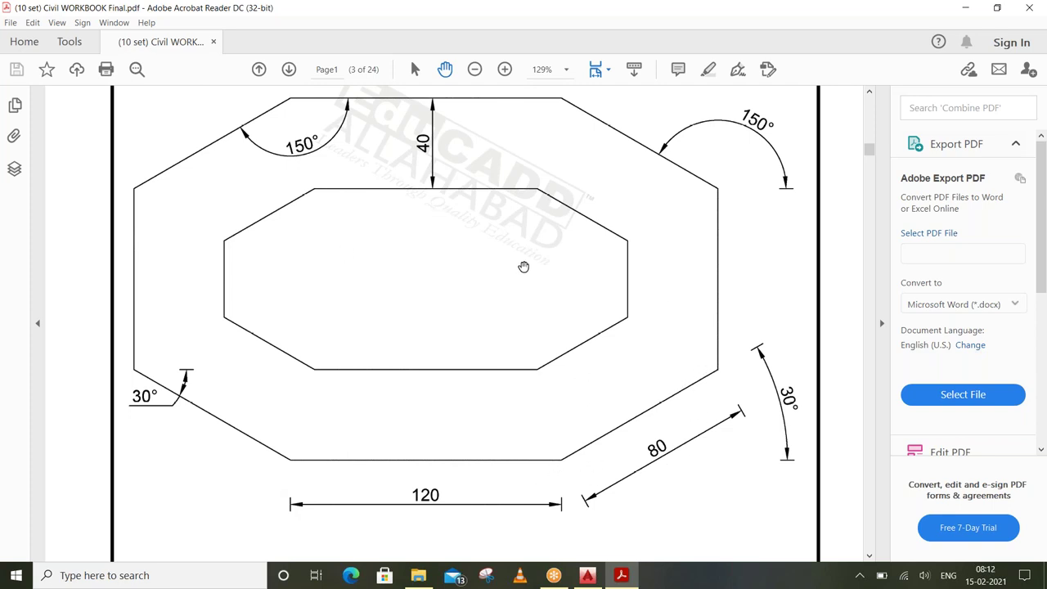
{"action": "scroll", "coordinate": [523, 266], "scroll_direction": "down", "scroll_amount": 2}
{"action": "scroll", "coordinate": [523, 266], "scroll_direction": "down", "scroll_amount": 3}
{"action": "scroll", "coordinate": [523, 267], "scroll_direction": "down", "scroll_amount": 1}
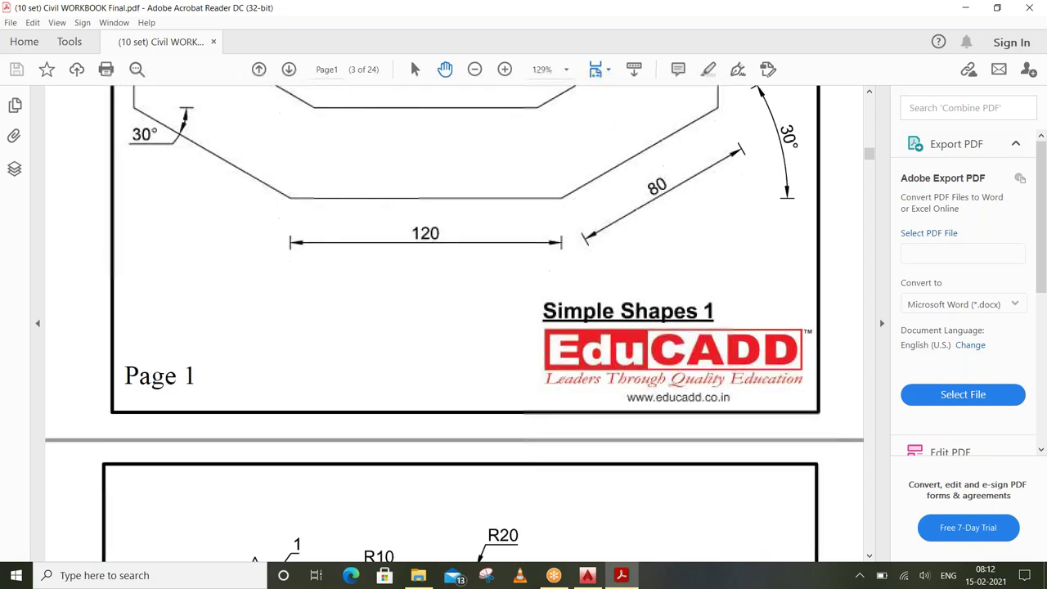
{"action": "scroll", "coordinate": [523, 267], "scroll_direction": "down", "scroll_amount": 5}
{"action": "scroll", "coordinate": [510, 357], "scroll_direction": "up", "scroll_amount": 3}
{"action": "scroll", "coordinate": [511, 357], "scroll_direction": "up", "scroll_amount": 6}
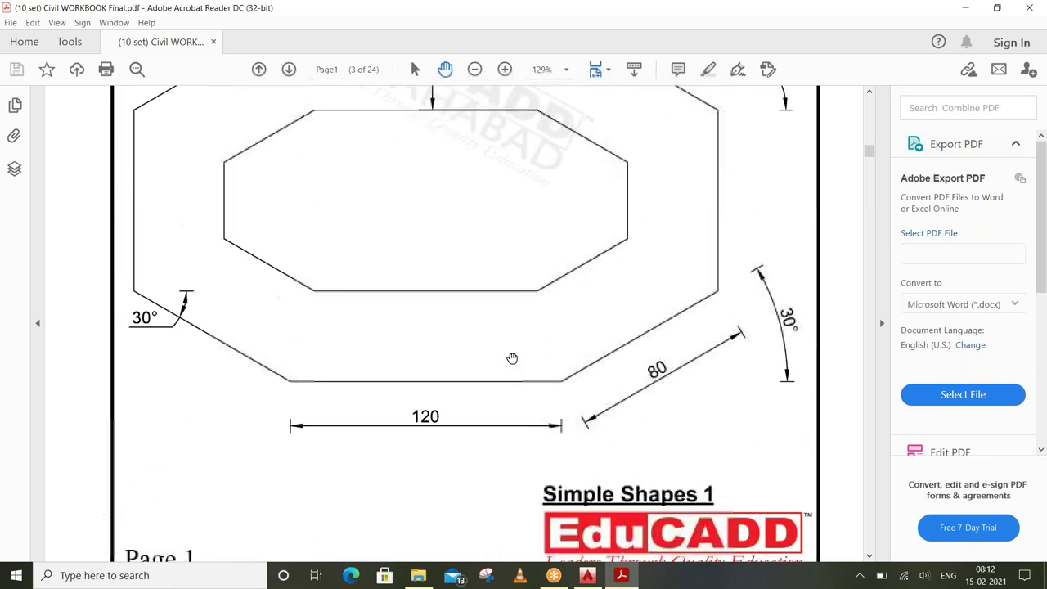
{"action": "scroll", "coordinate": [358, 300], "scroll_direction": "up", "scroll_amount": 4}
{"action": "scroll", "coordinate": [357, 300], "scroll_direction": "up", "scroll_amount": 2}
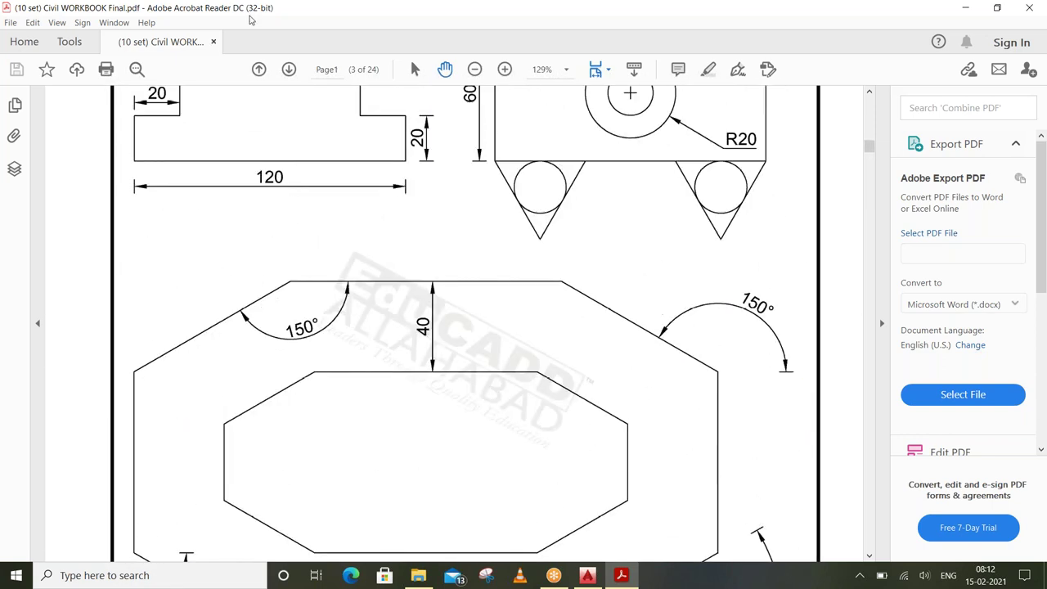
{"action": "double_click", "coordinate": [251, 20]}
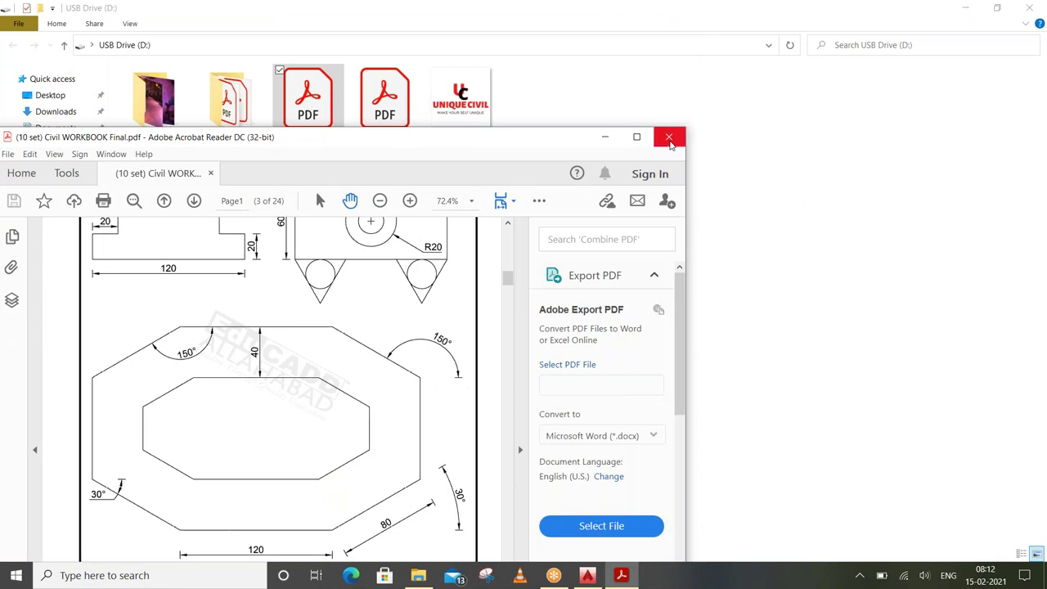
Close the Civil WORKBOOK and open the (10 set) mcadd Final PDF maximized
{"action": "left_click", "coordinate": [665, 145]}
{"action": "left_click", "coordinate": [385, 103]}
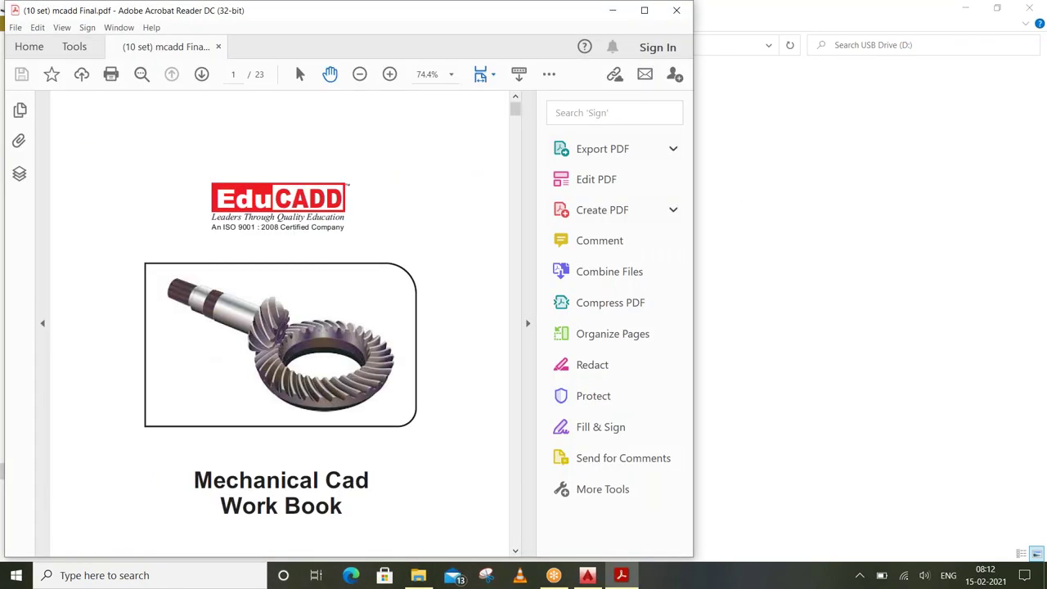
{"action": "double_click", "coordinate": [219, 11]}
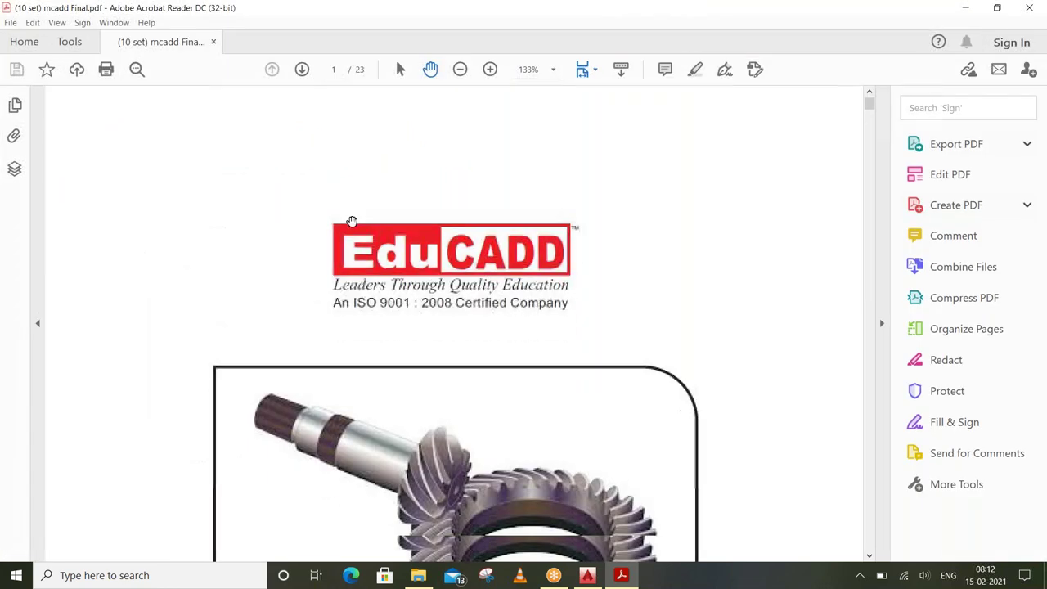
Scroll down to the General Shapes page, then restore the reader window
{"action": "scroll", "coordinate": [454, 323], "scroll_direction": "down", "scroll_amount": 4}
{"action": "scroll", "coordinate": [454, 323], "scroll_direction": "down", "scroll_amount": 2}
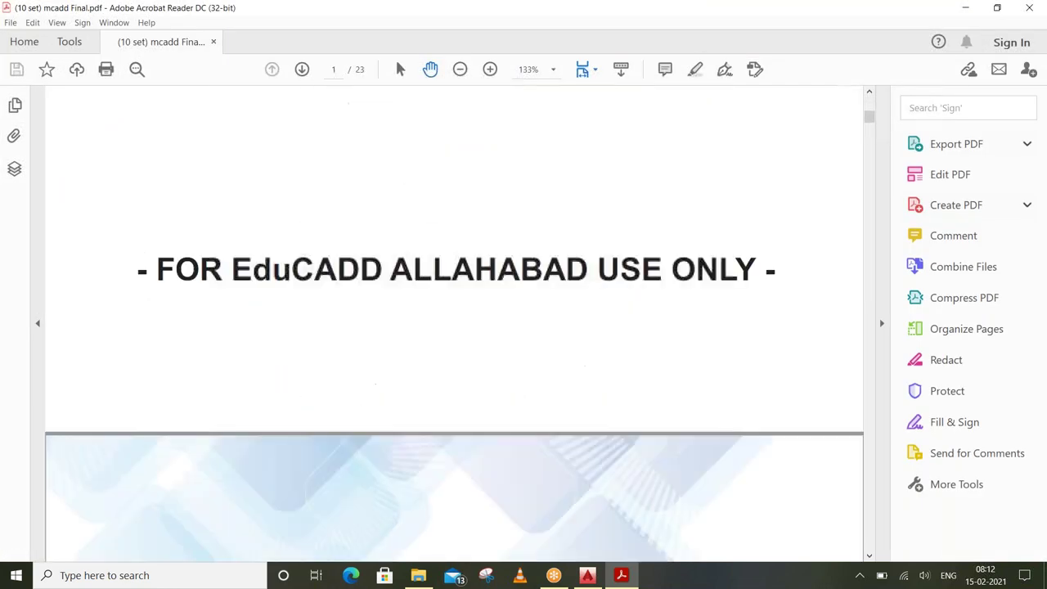
{"action": "scroll", "coordinate": [454, 323], "scroll_direction": "down", "scroll_amount": 2}
{"action": "scroll", "coordinate": [454, 324], "scroll_direction": "down", "scroll_amount": 4}
{"action": "scroll", "coordinate": [454, 323], "scroll_direction": "down", "scroll_amount": 3}
{"action": "scroll", "coordinate": [454, 323], "scroll_direction": "down", "scroll_amount": 3}
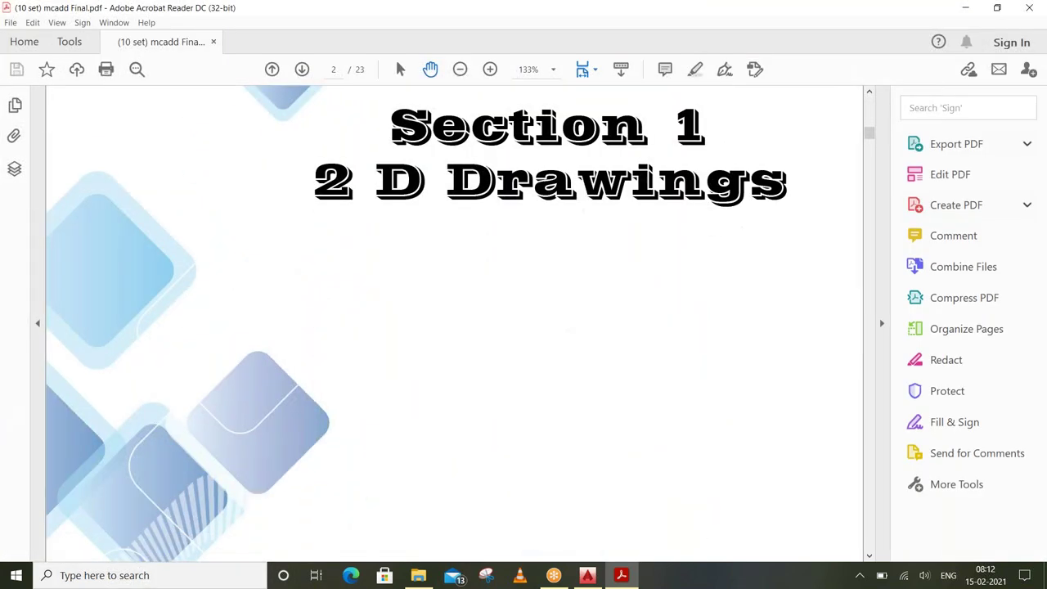
{"action": "scroll", "coordinate": [454, 323], "scroll_direction": "down", "scroll_amount": 5}
{"action": "scroll", "coordinate": [454, 323], "scroll_direction": "down", "scroll_amount": 3}
{"action": "scroll", "coordinate": [275, 182], "scroll_direction": "down", "scroll_amount": 3}
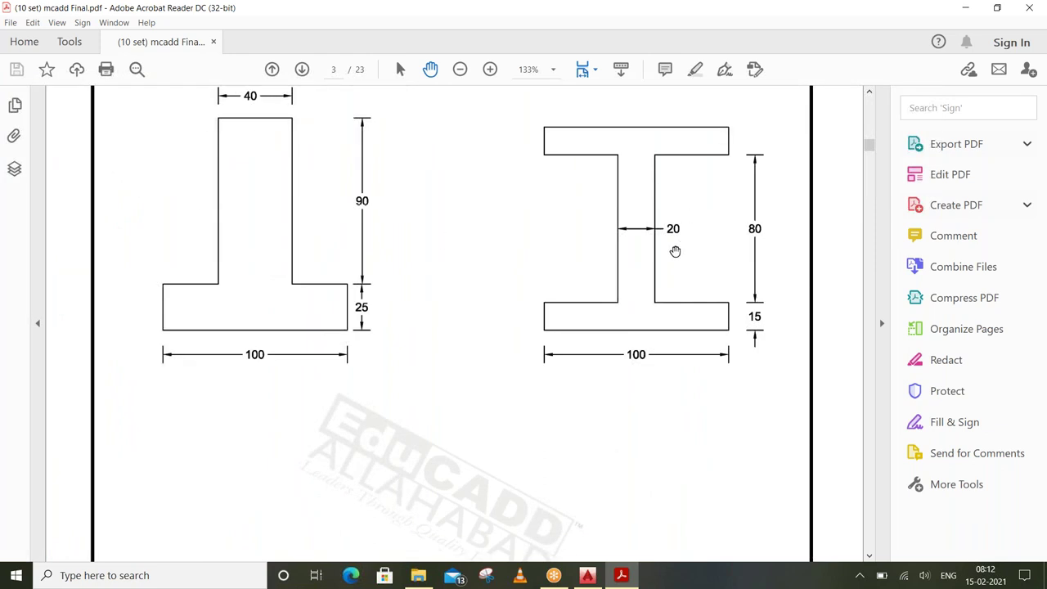
{"action": "scroll", "coordinate": [675, 251], "scroll_direction": "down", "scroll_amount": 5}
{"action": "scroll", "coordinate": [676, 266], "scroll_direction": "down", "scroll_amount": 5}
{"action": "scroll", "coordinate": [679, 282], "scroll_direction": "down", "scroll_amount": 2}
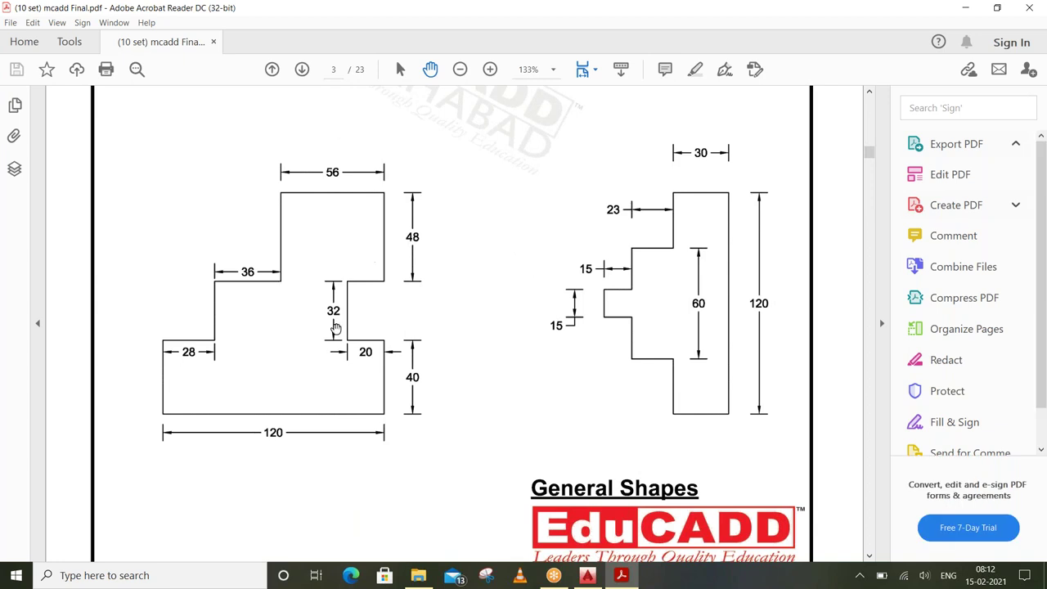
{"action": "scroll", "coordinate": [266, 352], "scroll_direction": "down", "scroll_amount": 1}
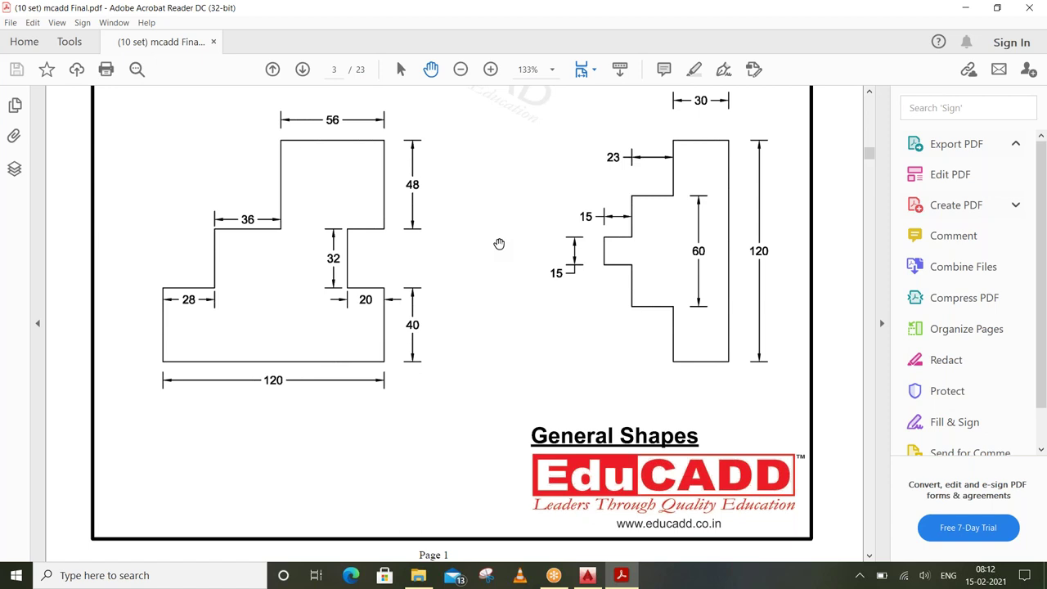
{"action": "double_click", "coordinate": [286, 16]}
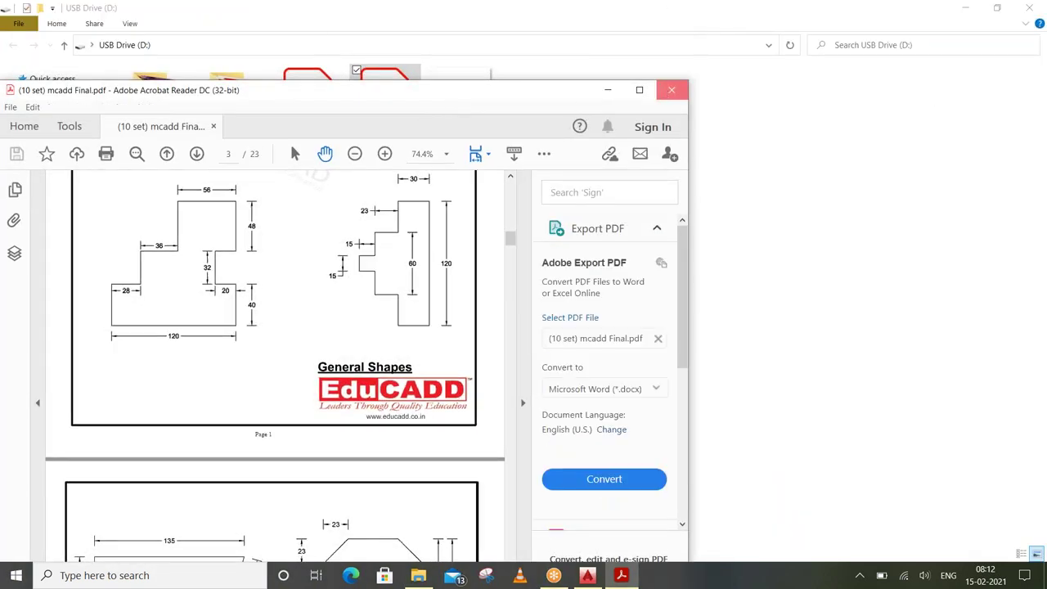
Close the mcadd PDF and browse USB Drive (D:) and Local Disk (E:) from This PC
{"action": "left_click", "coordinate": [670, 90]}
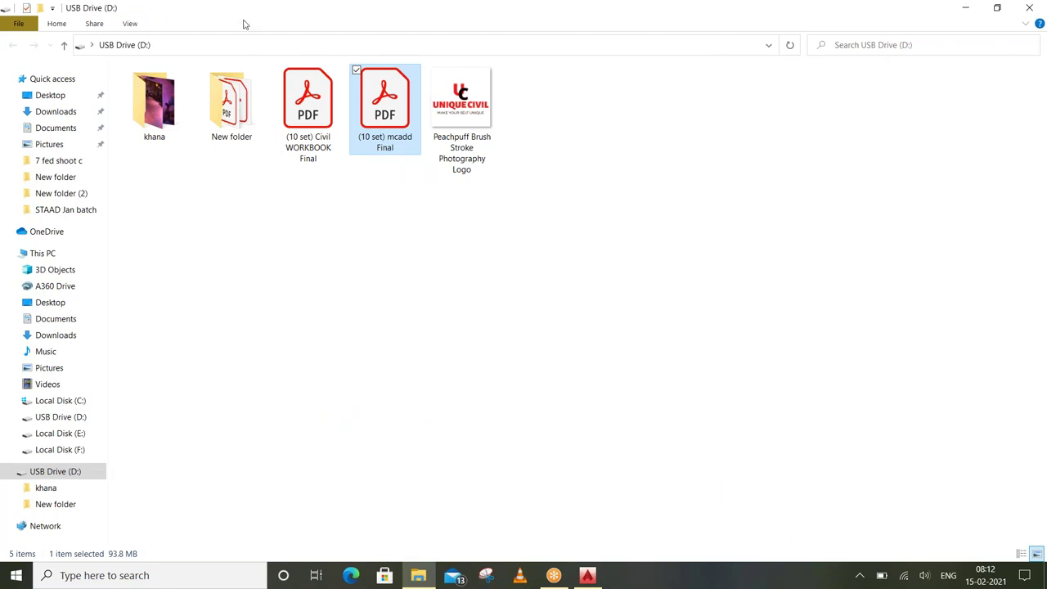
{"action": "left_click", "coordinate": [42, 253]}
{"action": "double_click", "coordinate": [528, 198]}
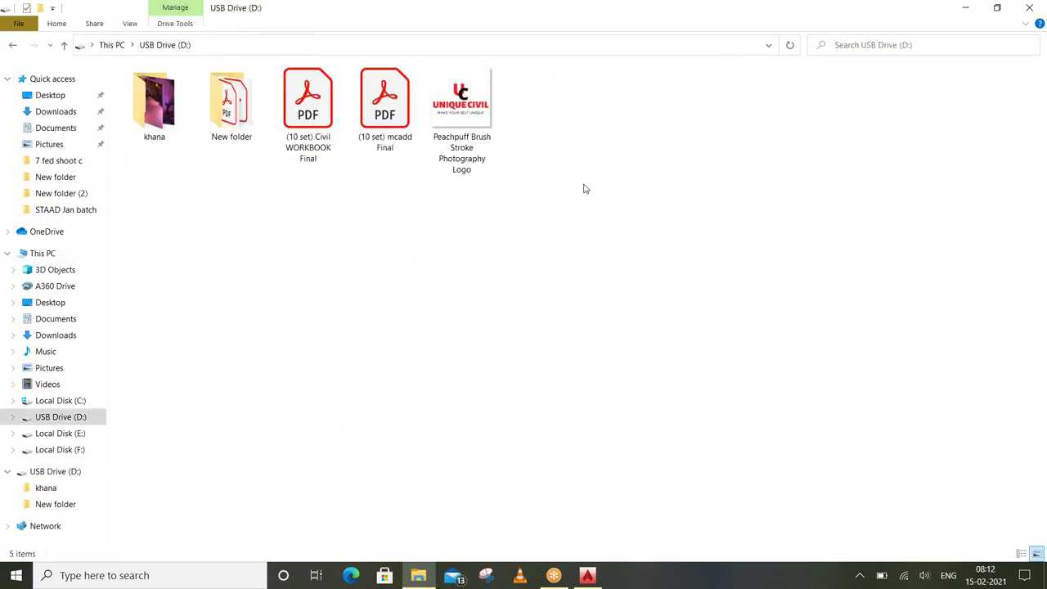
{"action": "left_click", "coordinate": [112, 45]}
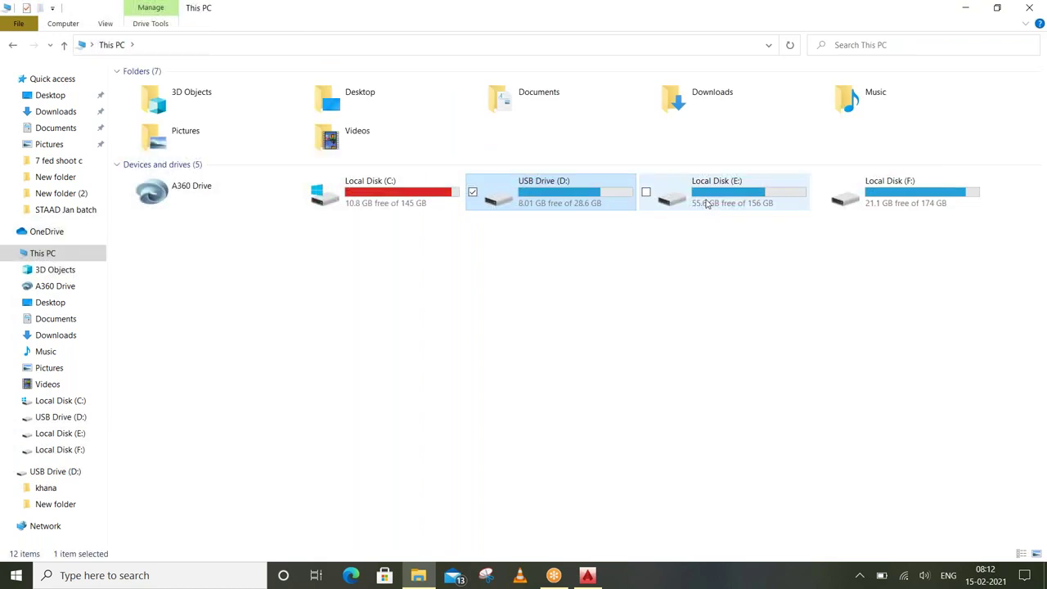
{"action": "double_click", "coordinate": [705, 203]}
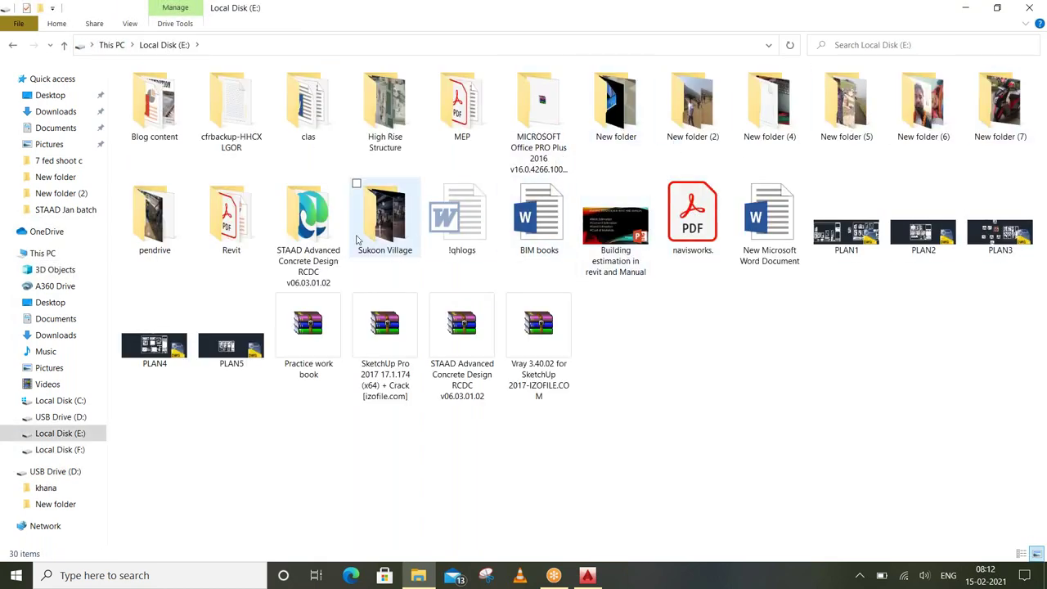
{"action": "left_click", "coordinate": [118, 48]}
{"action": "double_click", "coordinate": [743, 204]}
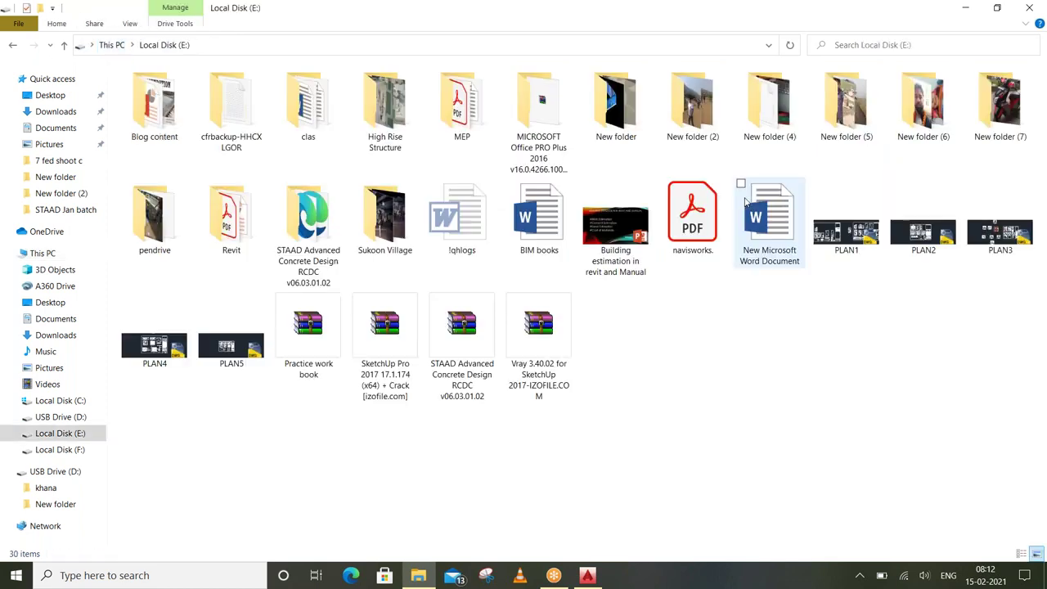
Open Local Disk (F:), close File Explorer, minimize AutoCAD, and launch Chrome
{"action": "left_click", "coordinate": [114, 45]}
{"action": "left_click", "coordinate": [910, 196]}
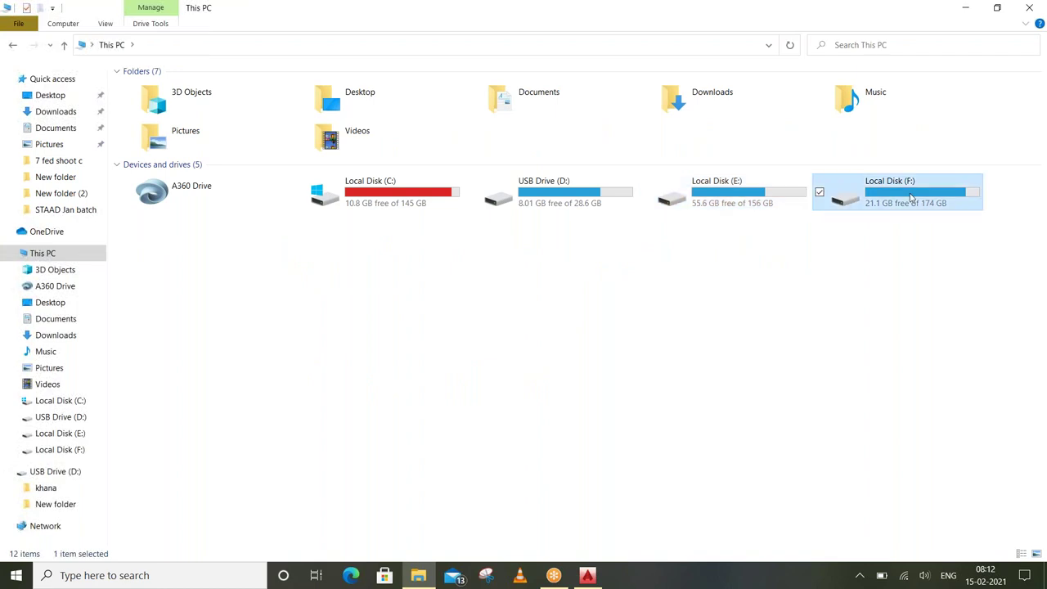
{"action": "double_click", "coordinate": [910, 196]}
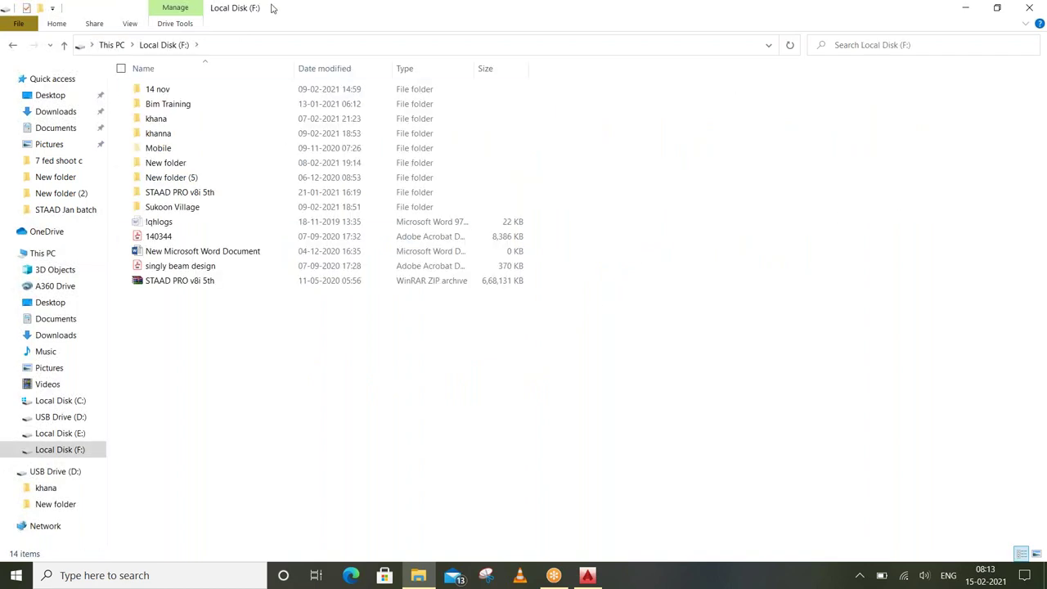
{"action": "left_click", "coordinate": [997, 8]}
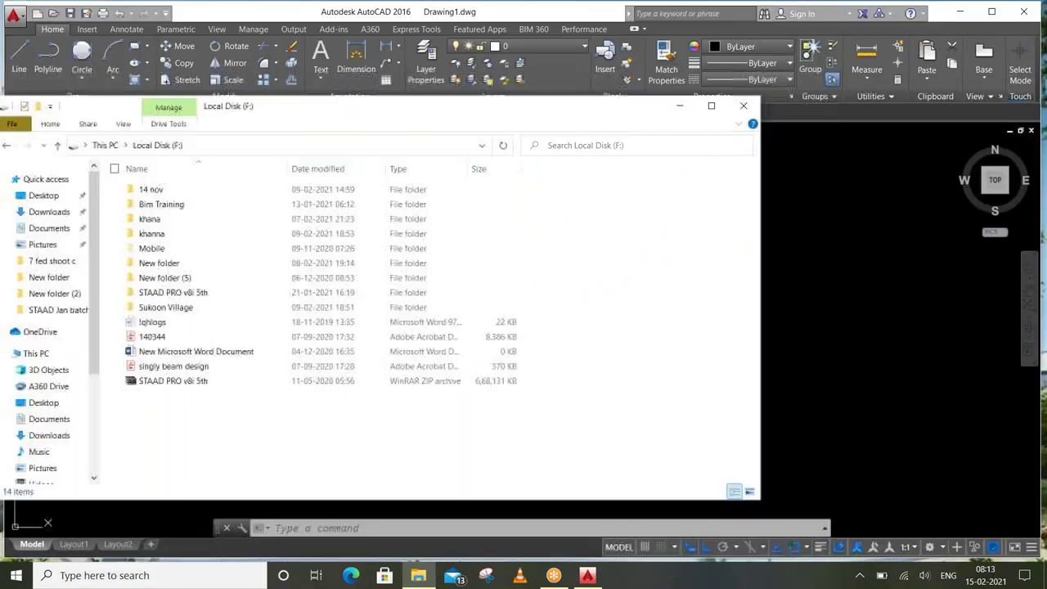
{"action": "left_click", "coordinate": [744, 107]}
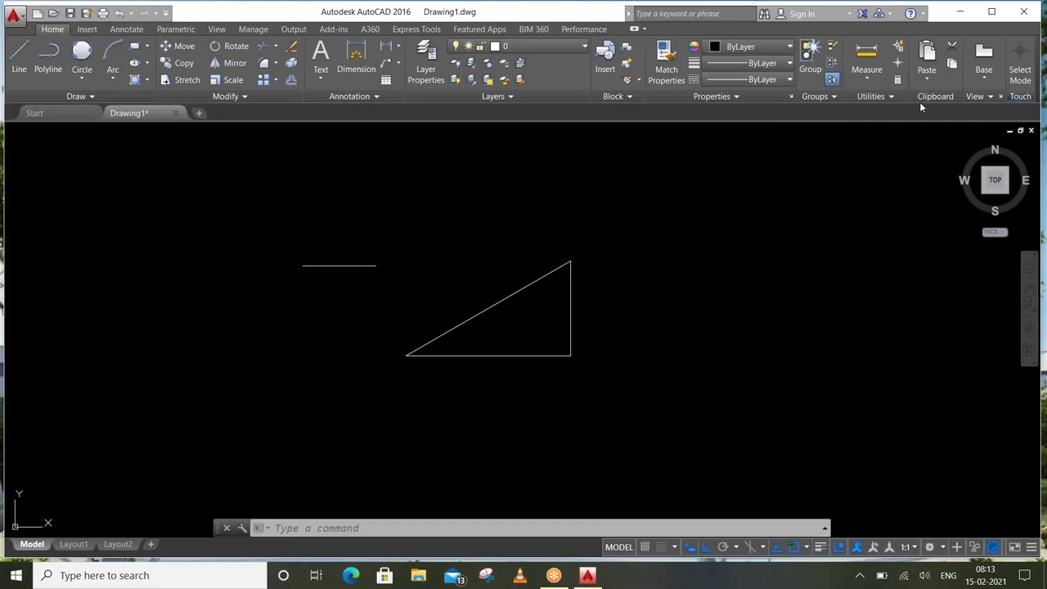
{"action": "left_click", "coordinate": [960, 11]}
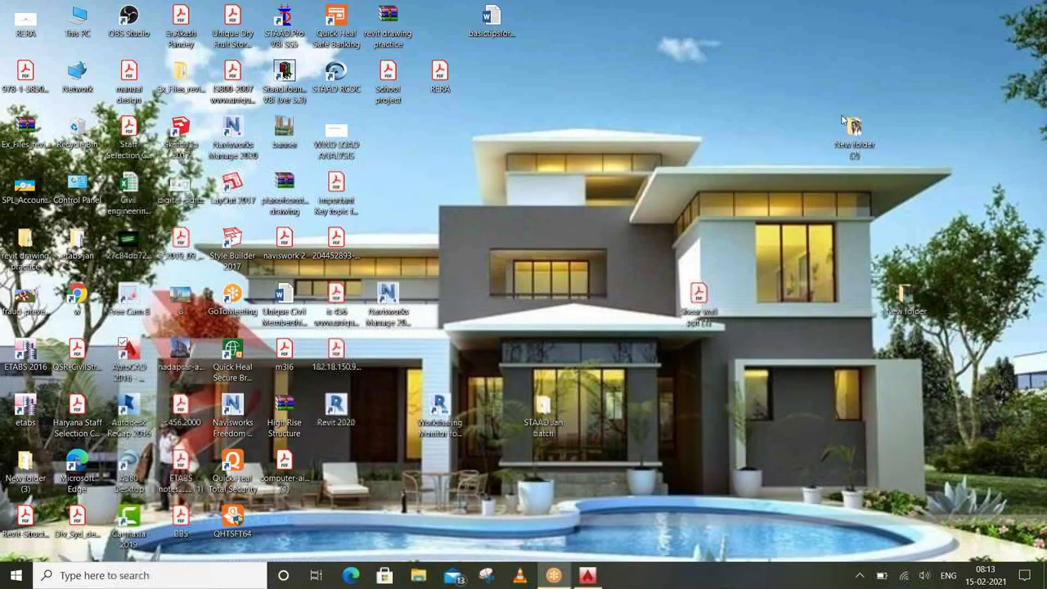
{"action": "left_click", "coordinate": [78, 299]}
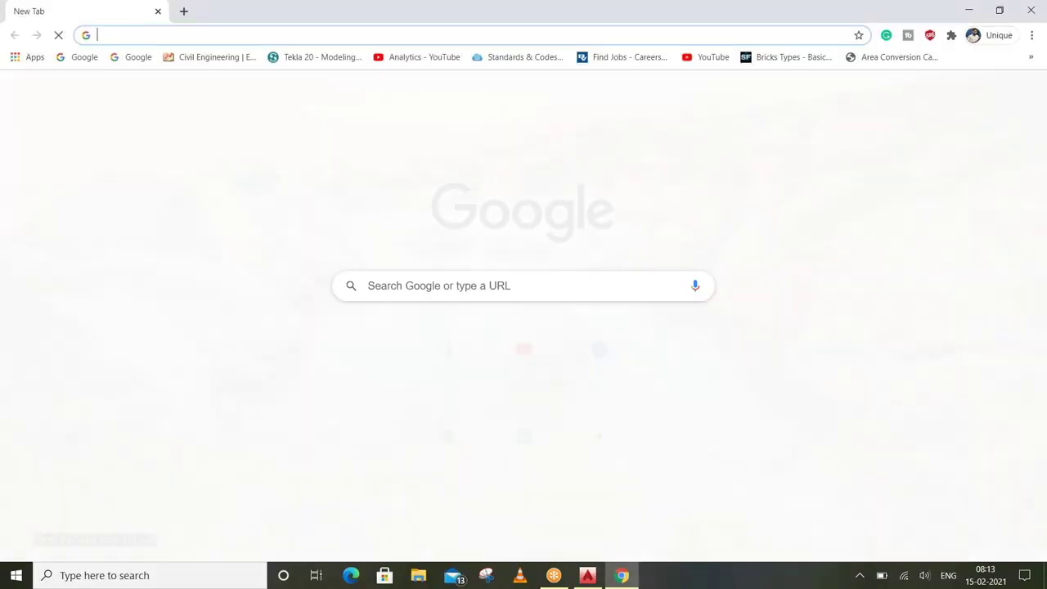
{"action": "type", "text": "www."}
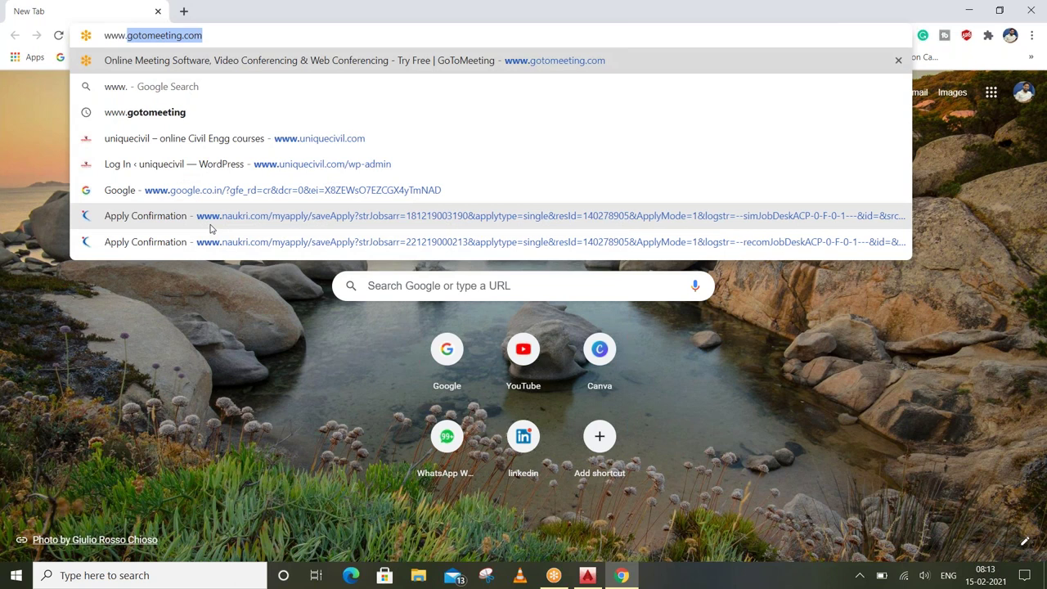
{"action": "type", "text": "get"}
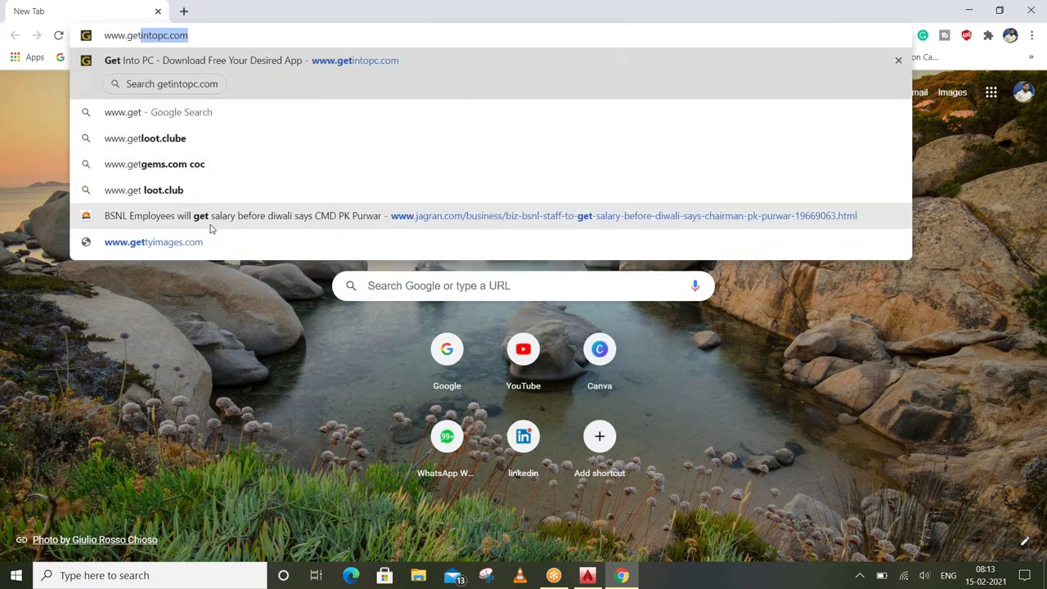
{"action": "type", "text": "intop"}
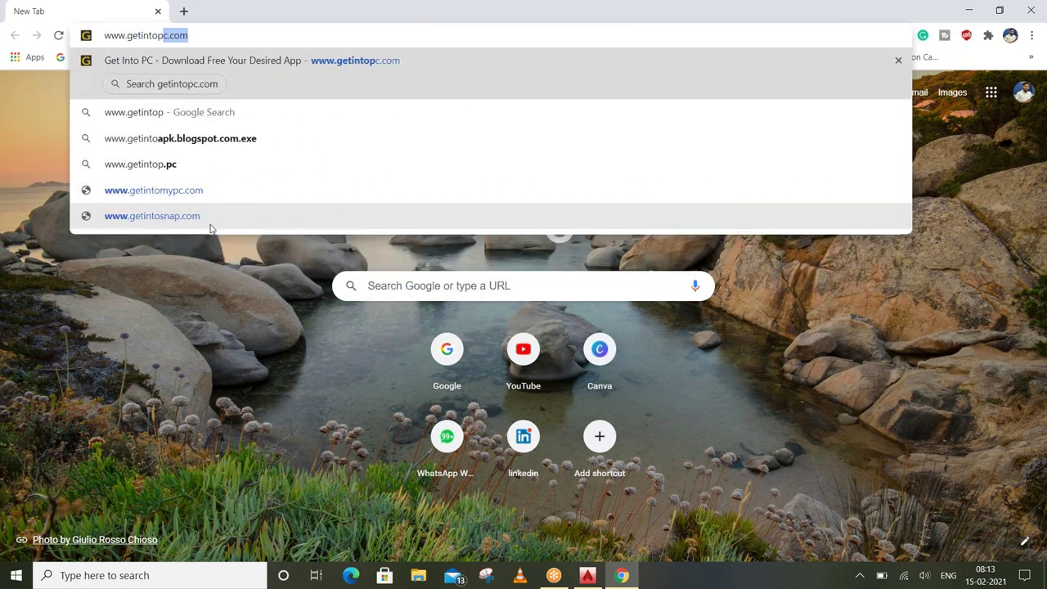
{"action": "type", "text": "c.com"}
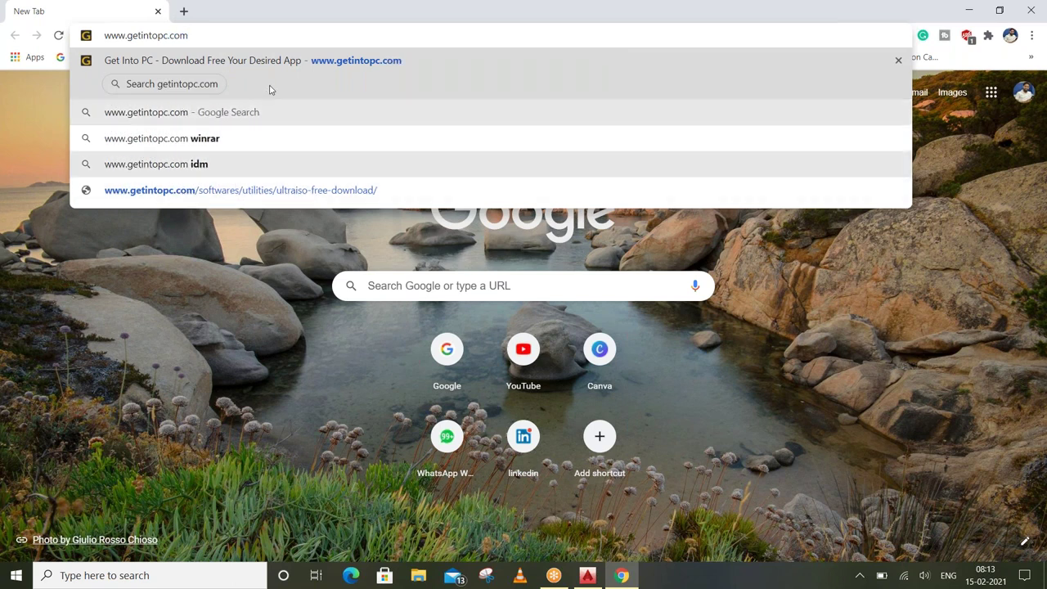
{"action": "key", "text": "Return"}
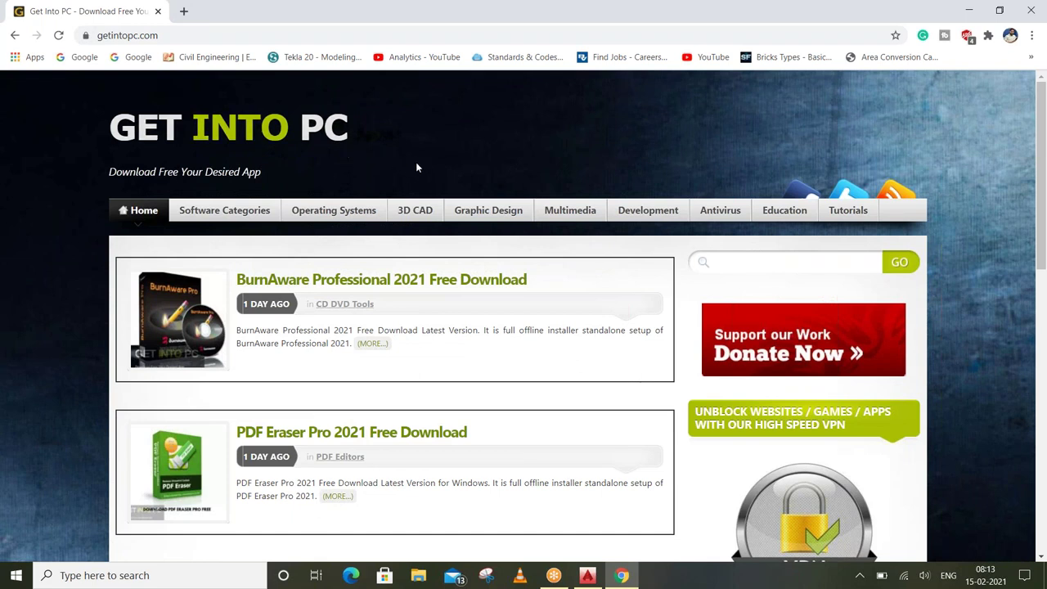
Search the Get Into PC site for 'autocad 2016' and browse the results
{"action": "left_click", "coordinate": [750, 266]}
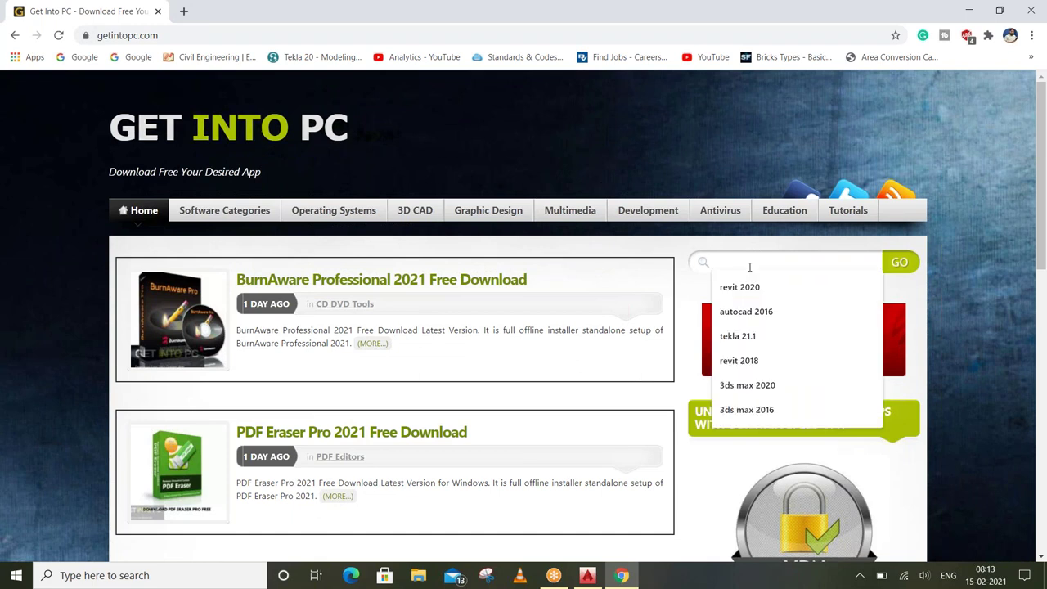
{"action": "left_click", "coordinate": [761, 315]}
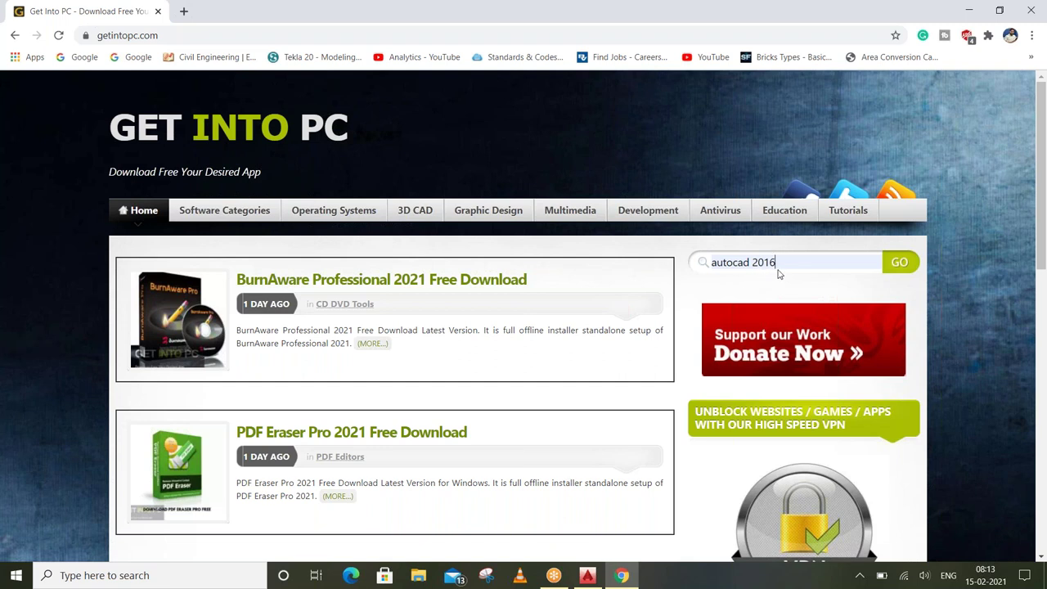
{"action": "left_click", "coordinate": [901, 265]}
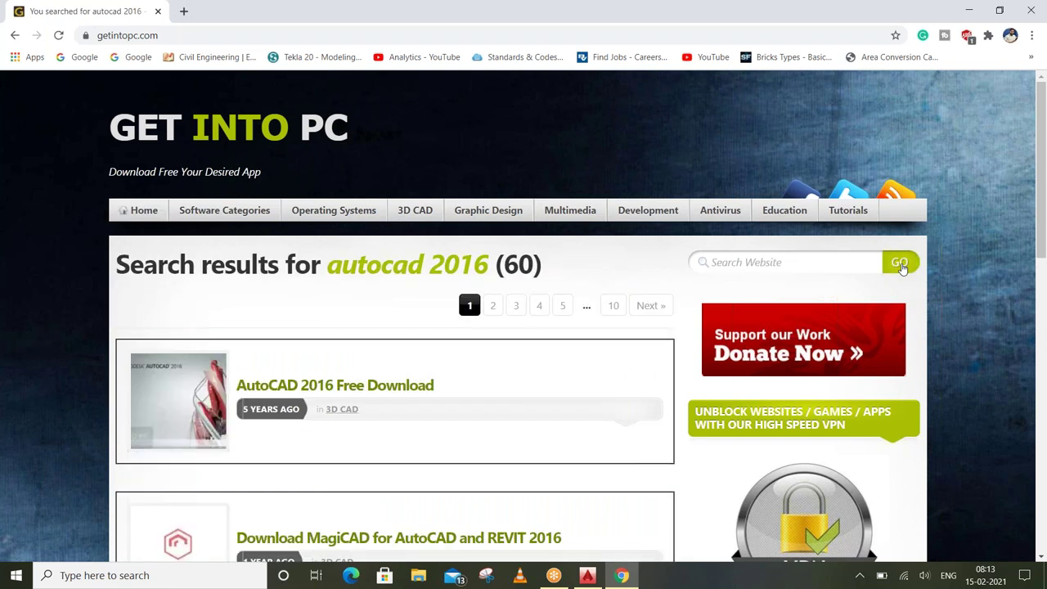
{"action": "scroll", "coordinate": [654, 368], "scroll_direction": "down", "scroll_amount": 1}
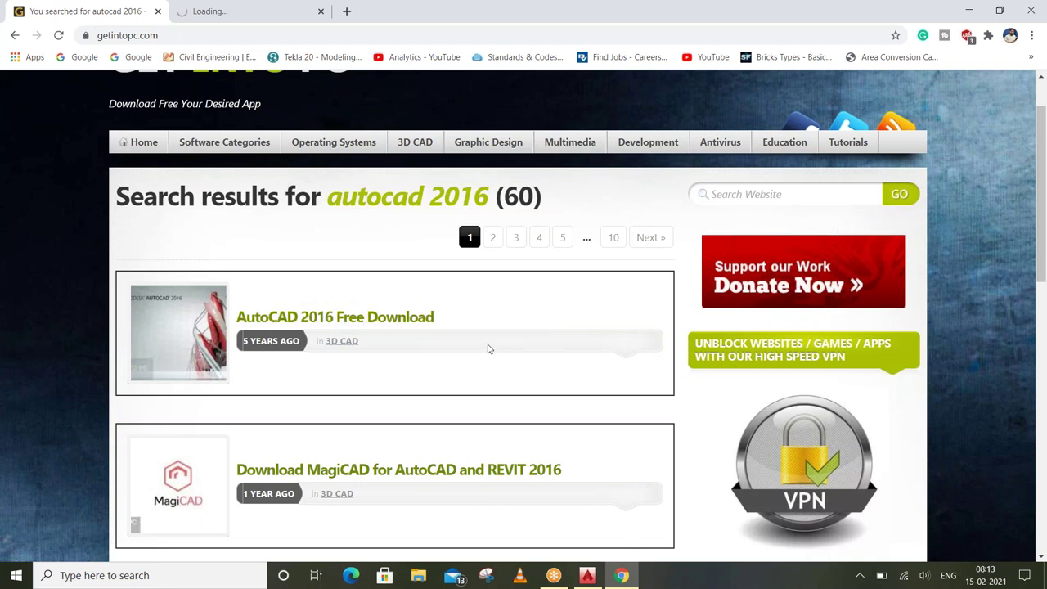
{"action": "scroll", "coordinate": [483, 336], "scroll_direction": "down", "scroll_amount": 4}
{"action": "scroll", "coordinate": [413, 412], "scroll_direction": "down", "scroll_amount": 1}
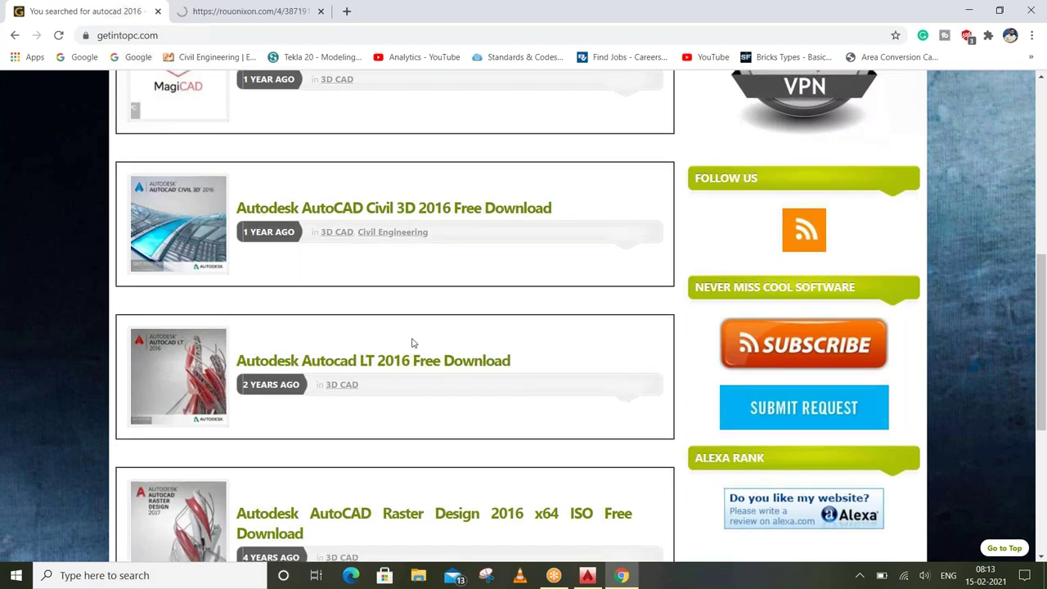
{"action": "scroll", "coordinate": [413, 343], "scroll_direction": "down", "scroll_amount": 3}
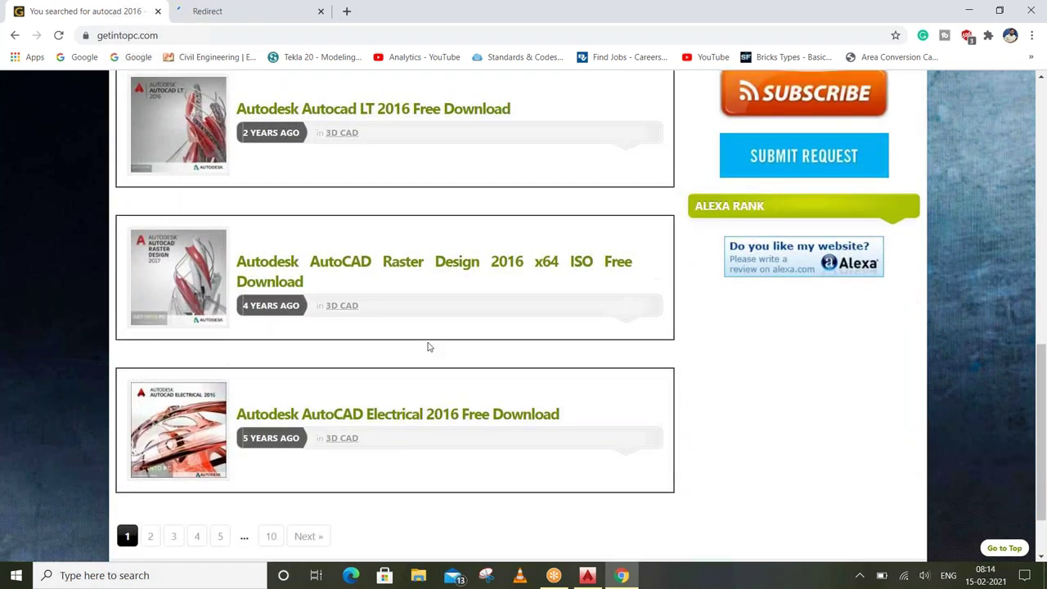
{"action": "scroll", "coordinate": [429, 347], "scroll_direction": "up", "scroll_amount": 4}
{"action": "scroll", "coordinate": [429, 346], "scroll_direction": "up", "scroll_amount": 5}
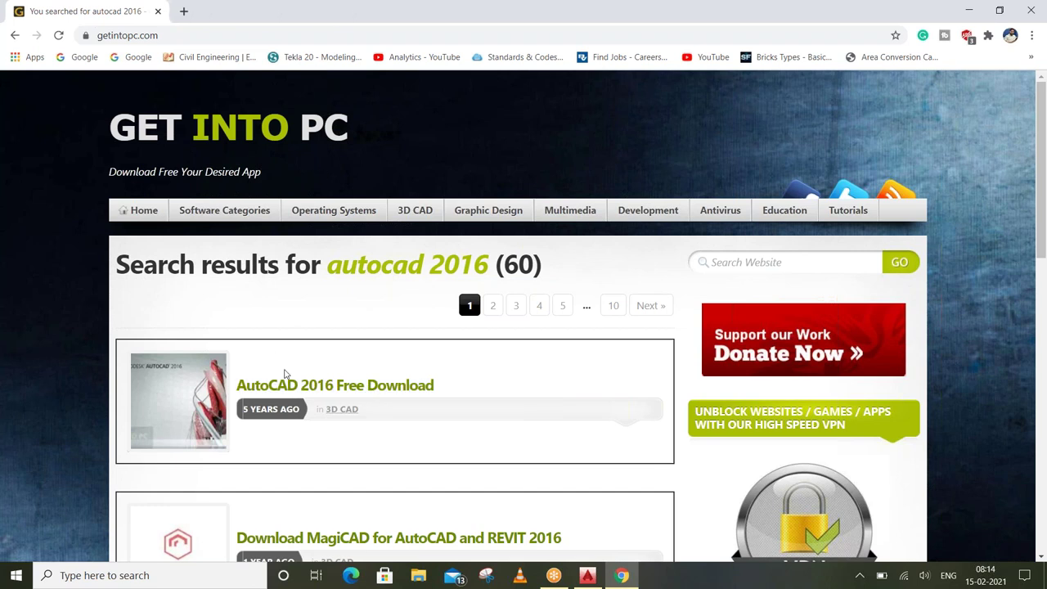
Open the 'AutoCAD 2016 Free Download' article from the results
{"action": "left_click", "coordinate": [395, 386]}
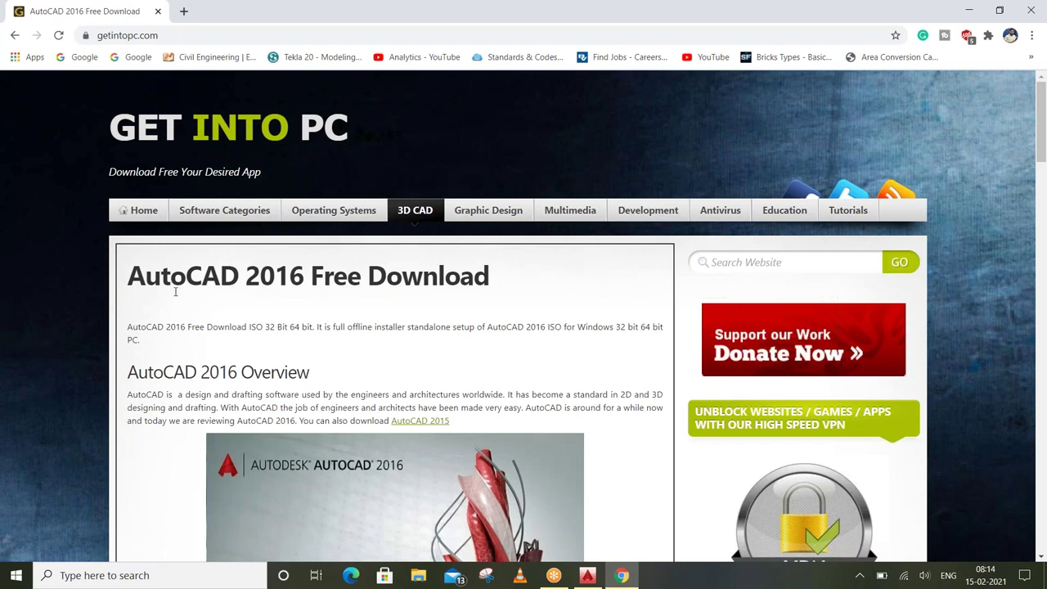
{"action": "scroll", "coordinate": [342, 302], "scroll_direction": "down", "scroll_amount": 3}
{"action": "scroll", "coordinate": [342, 302], "scroll_direction": "down", "scroll_amount": 2}
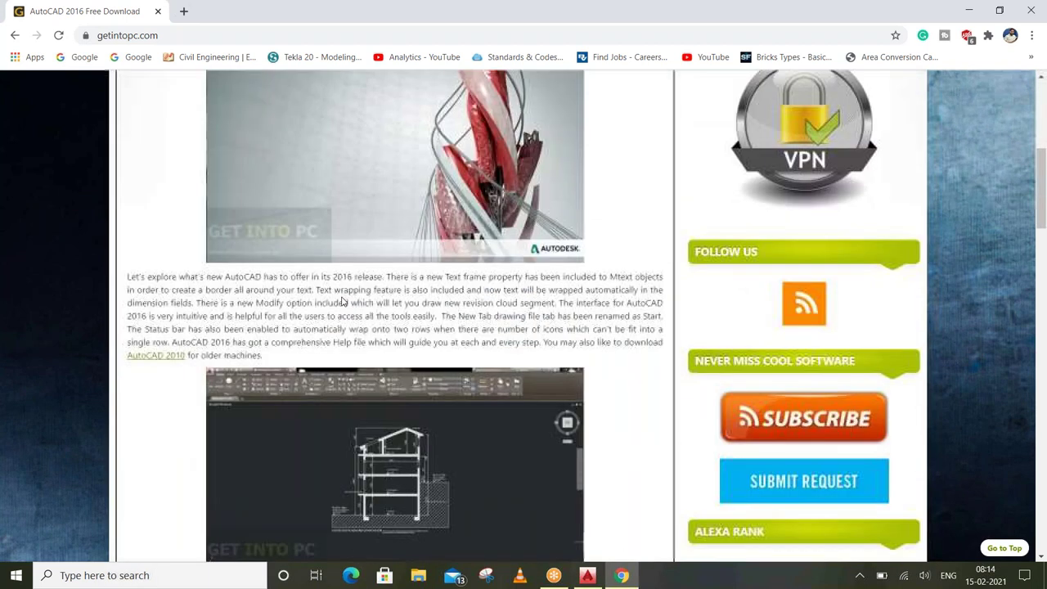
Open the article's 'How to Install this Software' link in a new tab
{"action": "scroll", "coordinate": [342, 301], "scroll_direction": "down", "scroll_amount": 3}
{"action": "scroll", "coordinate": [342, 302], "scroll_direction": "down", "scroll_amount": 4}
{"action": "scroll", "coordinate": [342, 302], "scroll_direction": "down", "scroll_amount": 2}
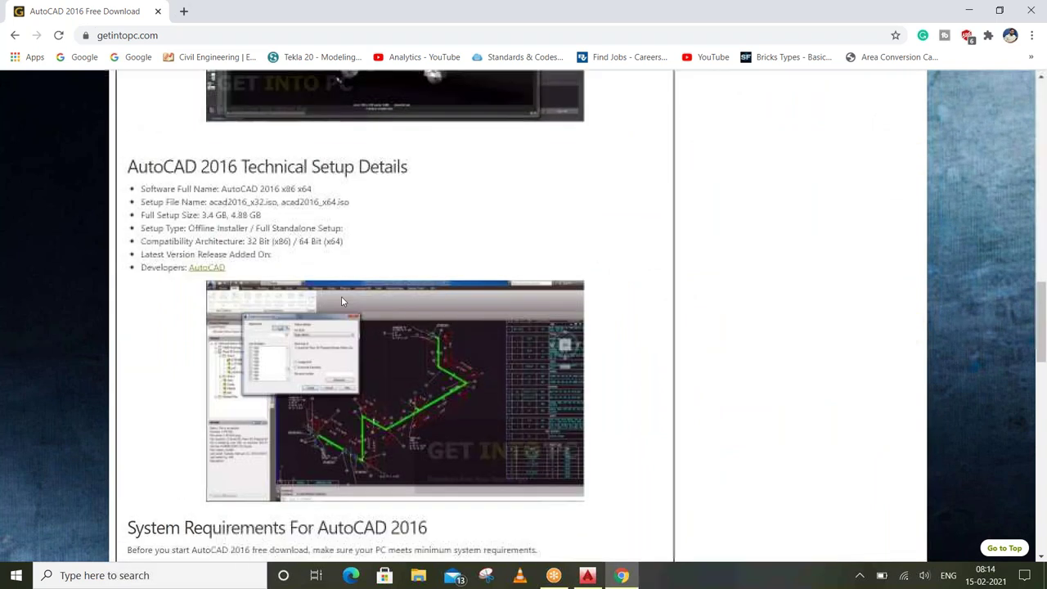
{"action": "scroll", "coordinate": [342, 302], "scroll_direction": "down", "scroll_amount": 2}
{"action": "scroll", "coordinate": [342, 302], "scroll_direction": "down", "scroll_amount": 2}
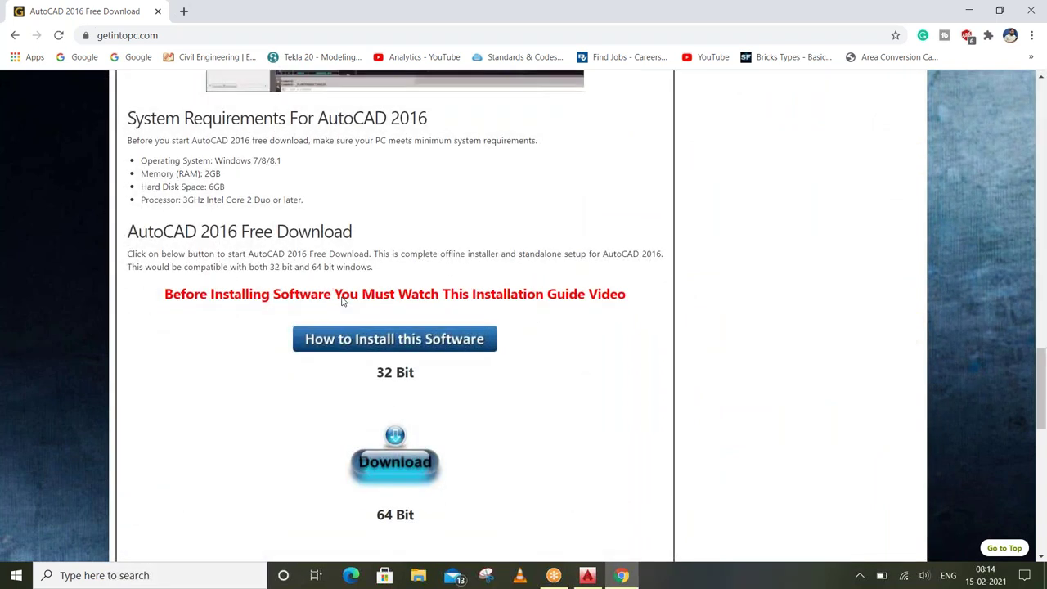
{"action": "scroll", "coordinate": [342, 302], "scroll_direction": "down", "scroll_amount": 1}
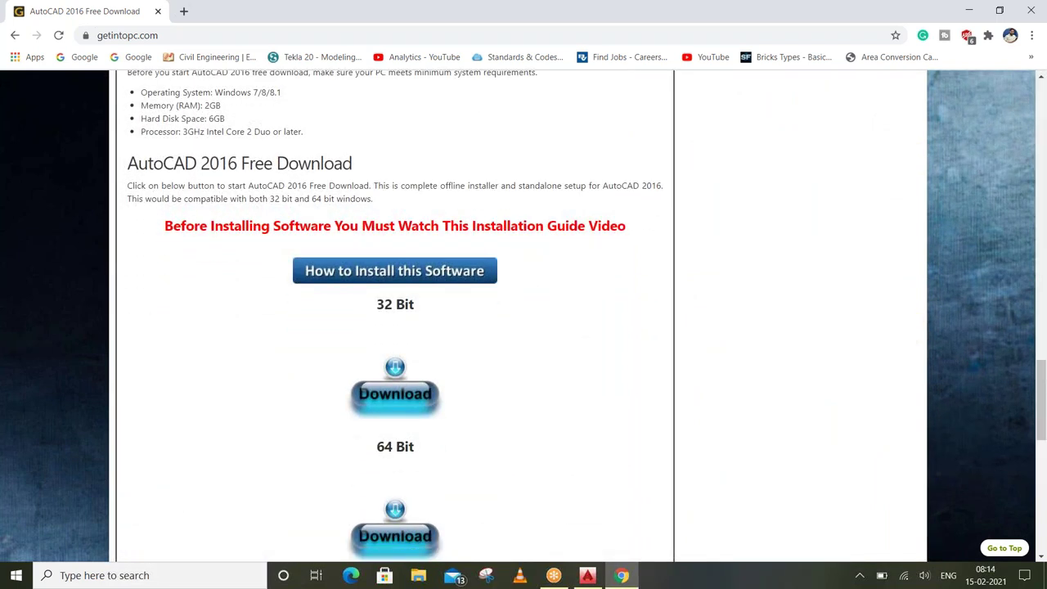
{"action": "scroll", "coordinate": [360, 303], "scroll_direction": "down", "scroll_amount": 2}
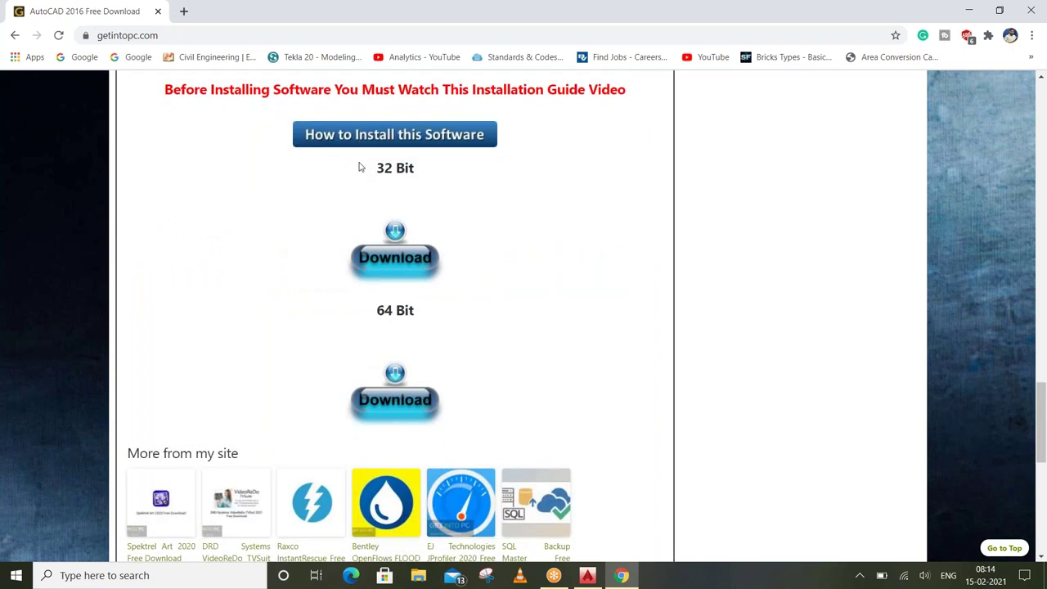
{"action": "right_click", "coordinate": [423, 137]}
{"action": "left_click", "coordinate": [462, 145]}
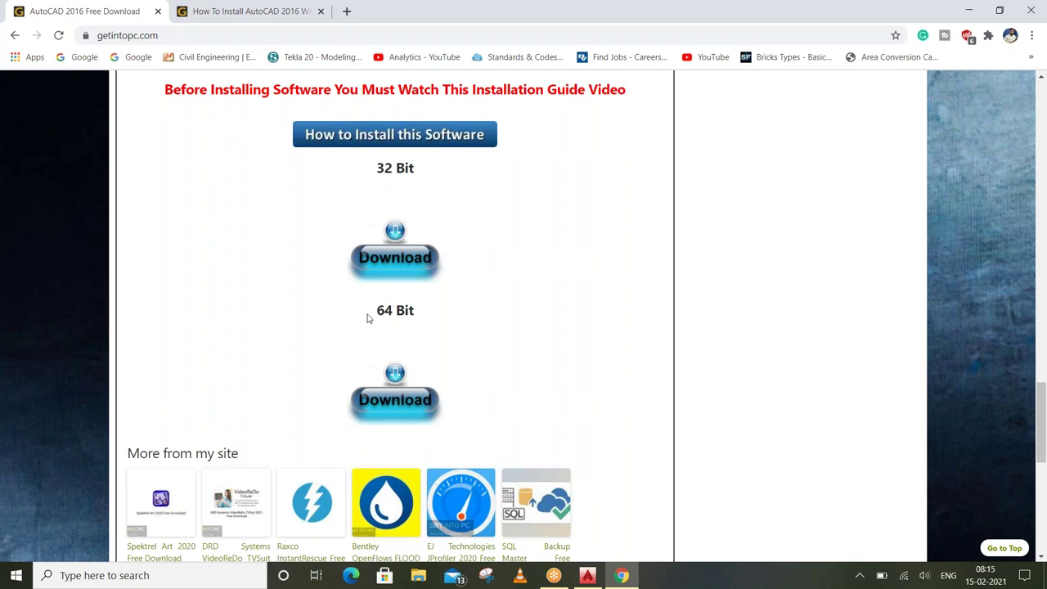
Start the 64-bit AutoCAD 2016 ISO download from Get Into PC and show all downloads
{"action": "left_click", "coordinate": [402, 408]}
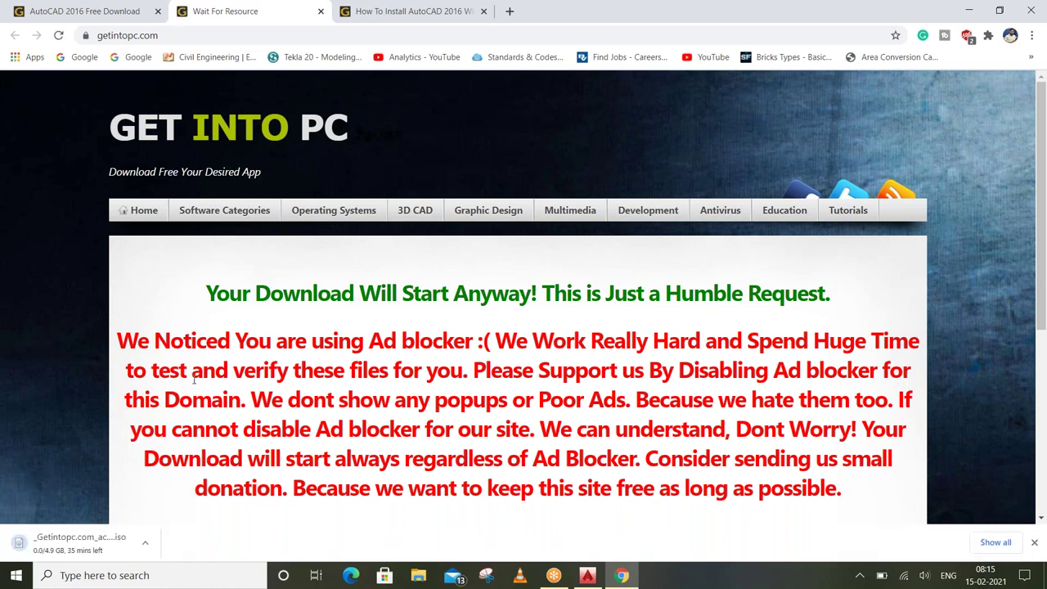
{"action": "scroll", "coordinate": [164, 458], "scroll_direction": "down", "scroll_amount": 1}
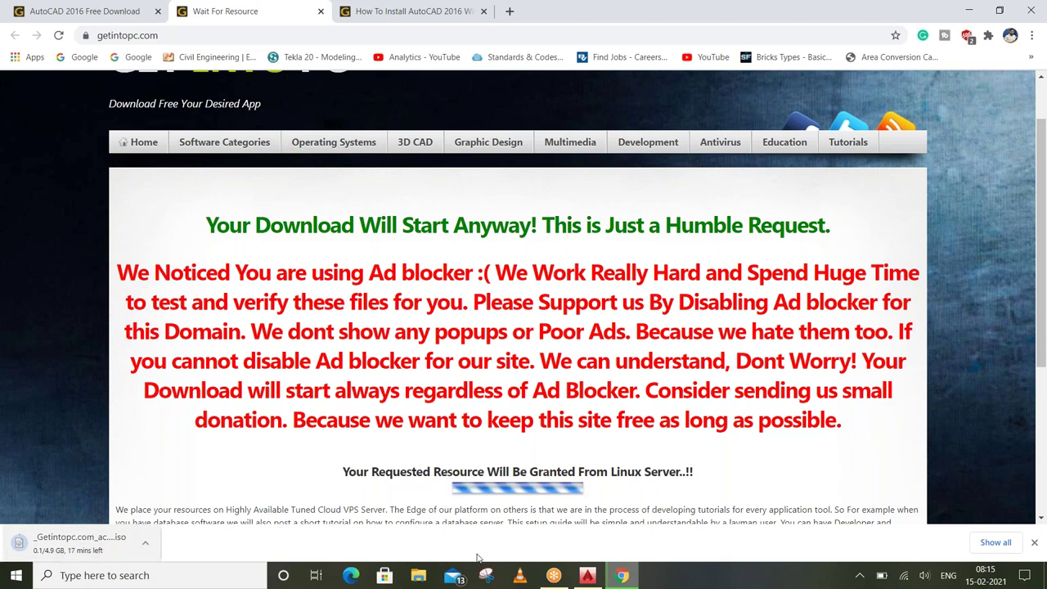
{"action": "left_click", "coordinate": [994, 543]}
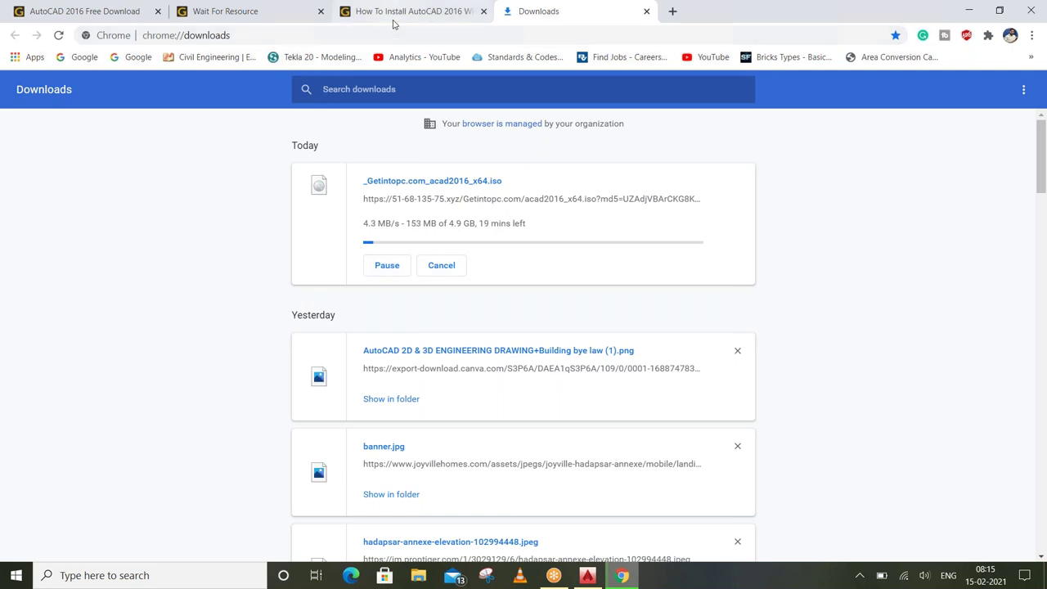
{"action": "left_click", "coordinate": [393, 22]}
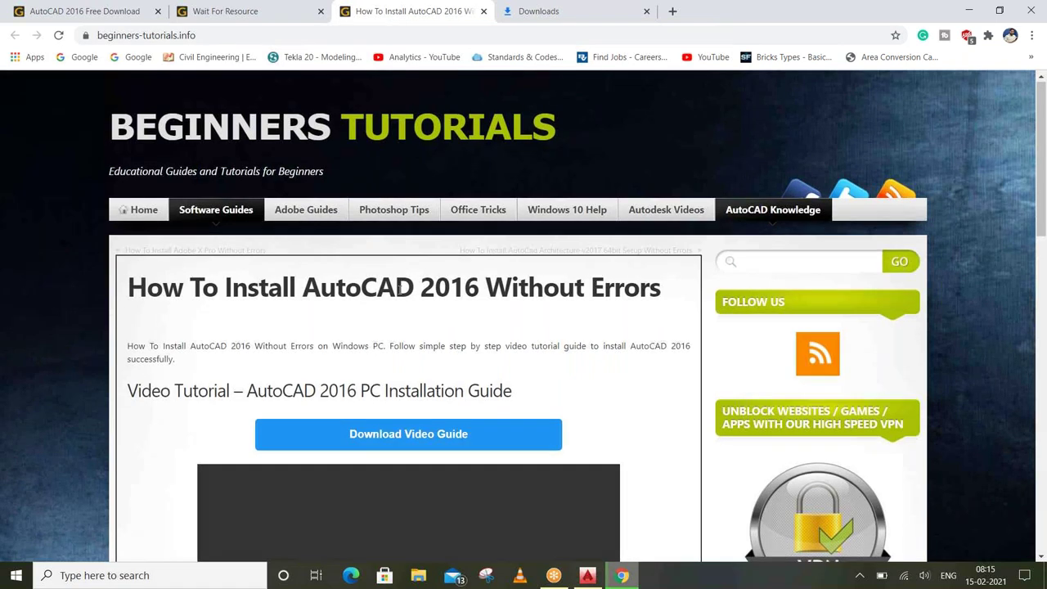
Try the AutoCAD 2016 install video, then request the Download Video Guide
{"action": "scroll", "coordinate": [523, 315], "scroll_direction": "down", "scroll_amount": 3}
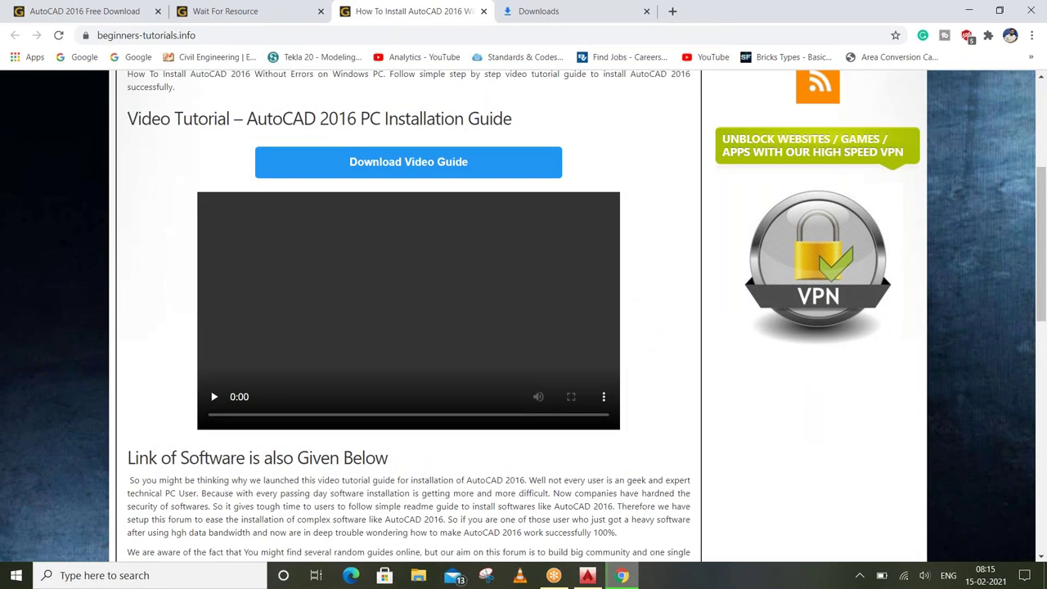
{"action": "left_click", "coordinate": [212, 397]}
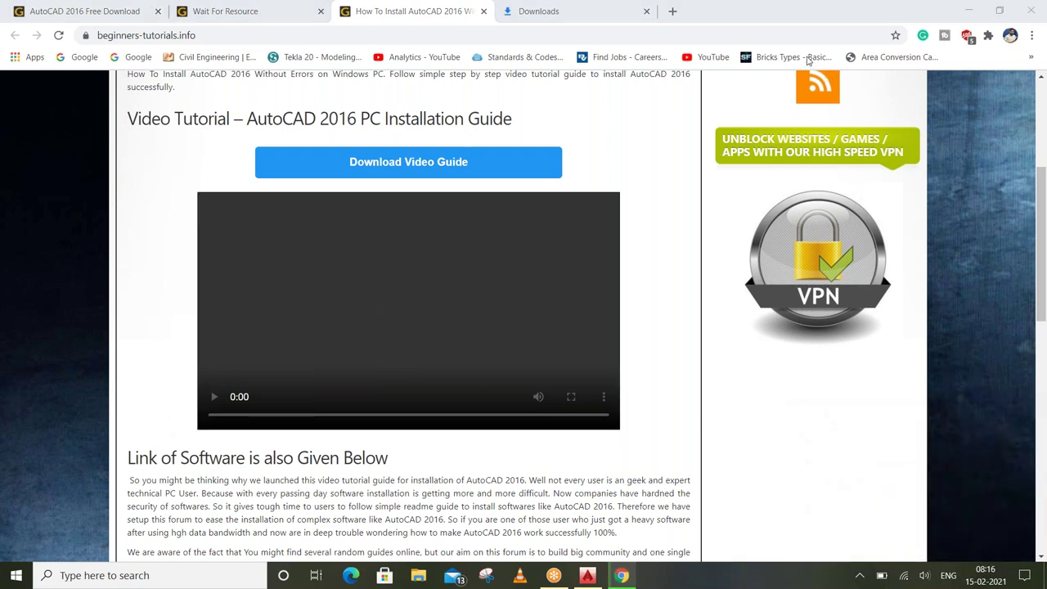
{"action": "left_click", "coordinate": [216, 398]}
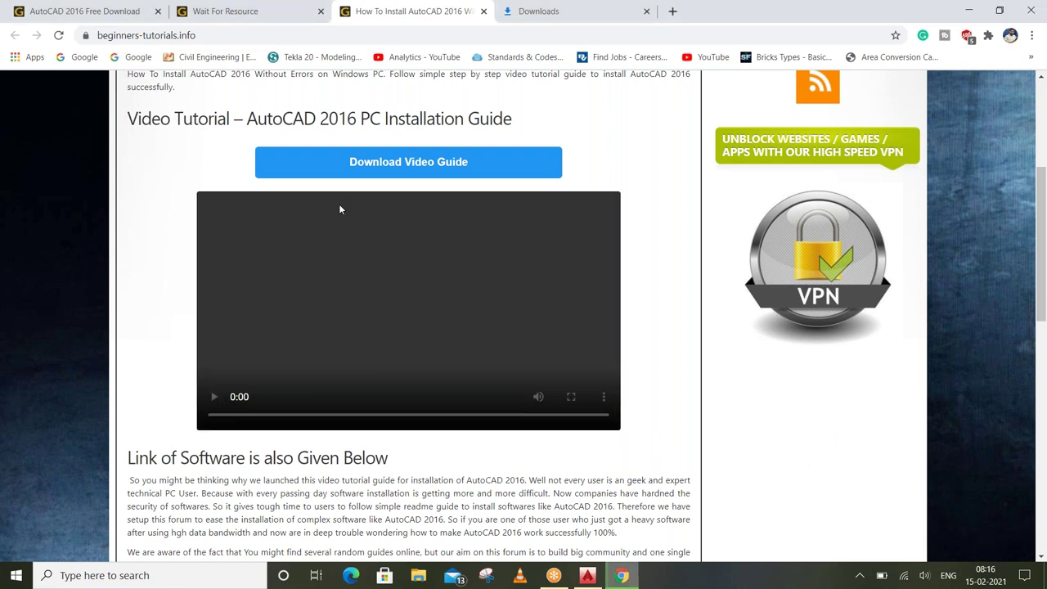
{"action": "left_click", "coordinate": [399, 163]}
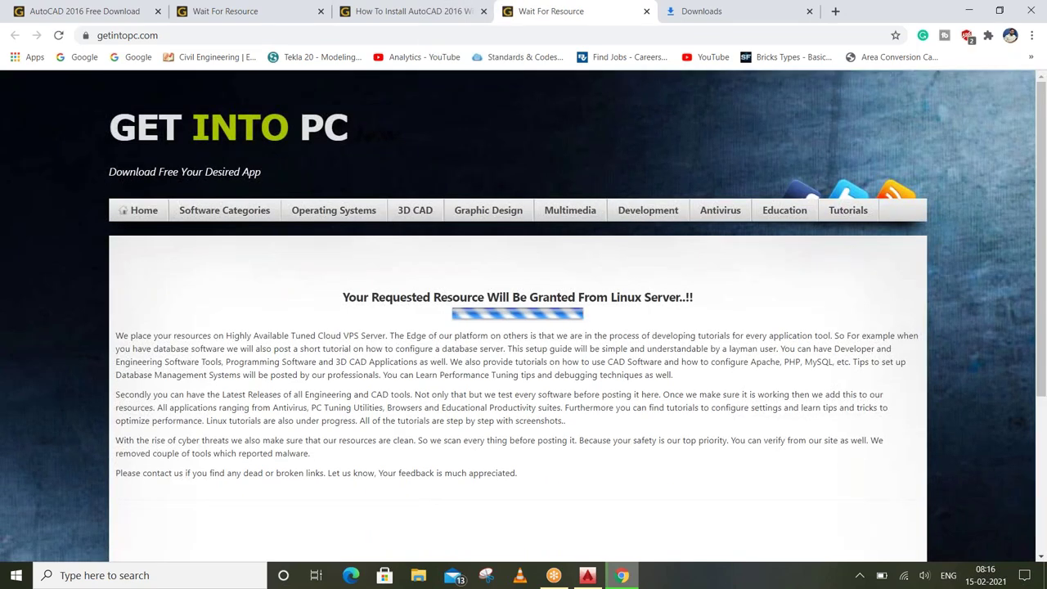
Check the AutoCAD ISO download progress, then return to the Get Into PC waiting page
{"action": "left_click", "coordinate": [720, 13]}
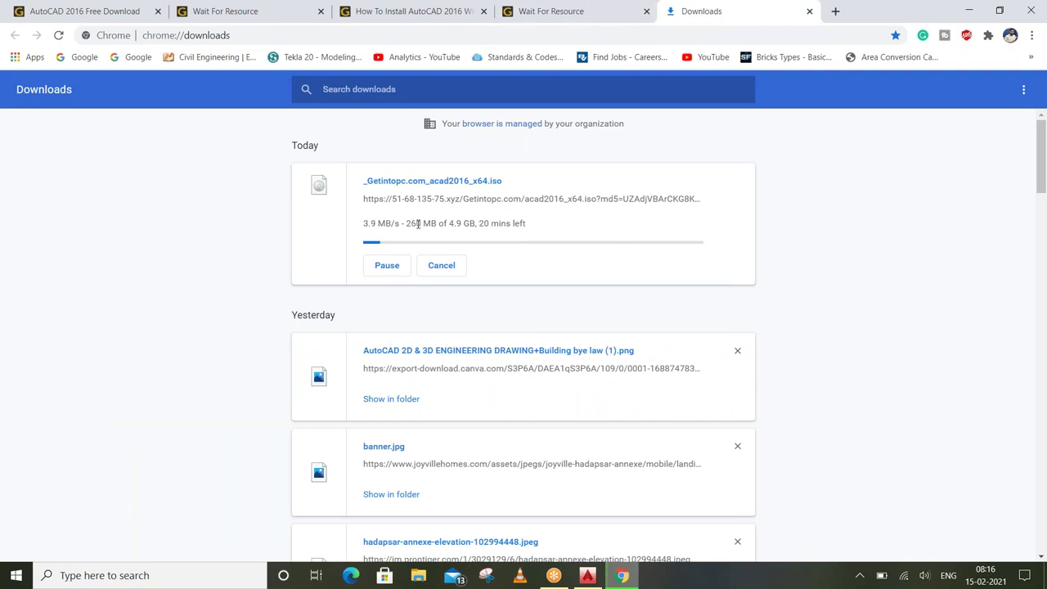
{"action": "left_click", "coordinate": [581, 19]}
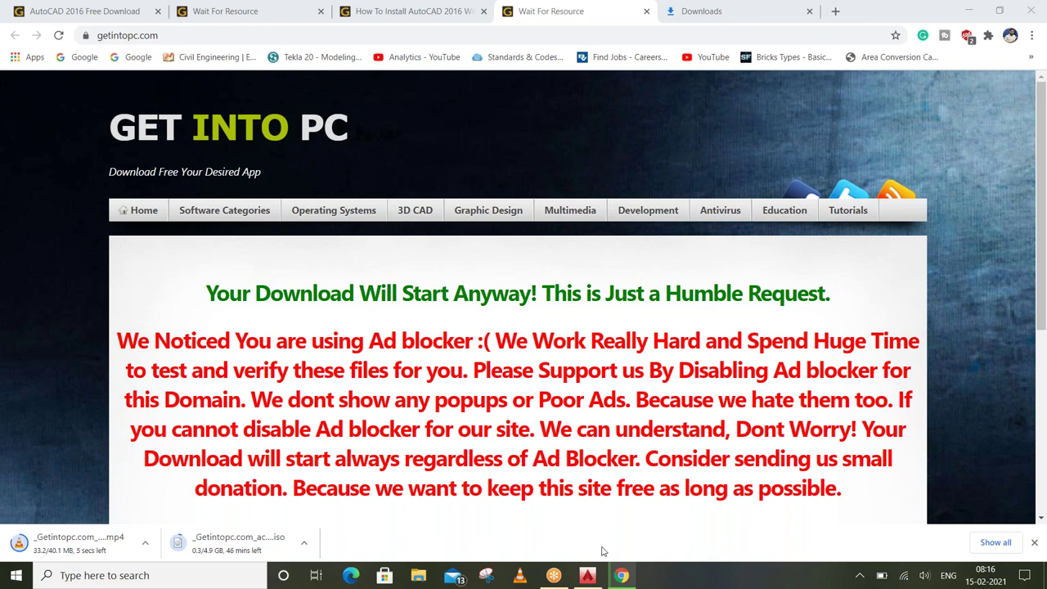
{"action": "left_click", "coordinate": [598, 576]}
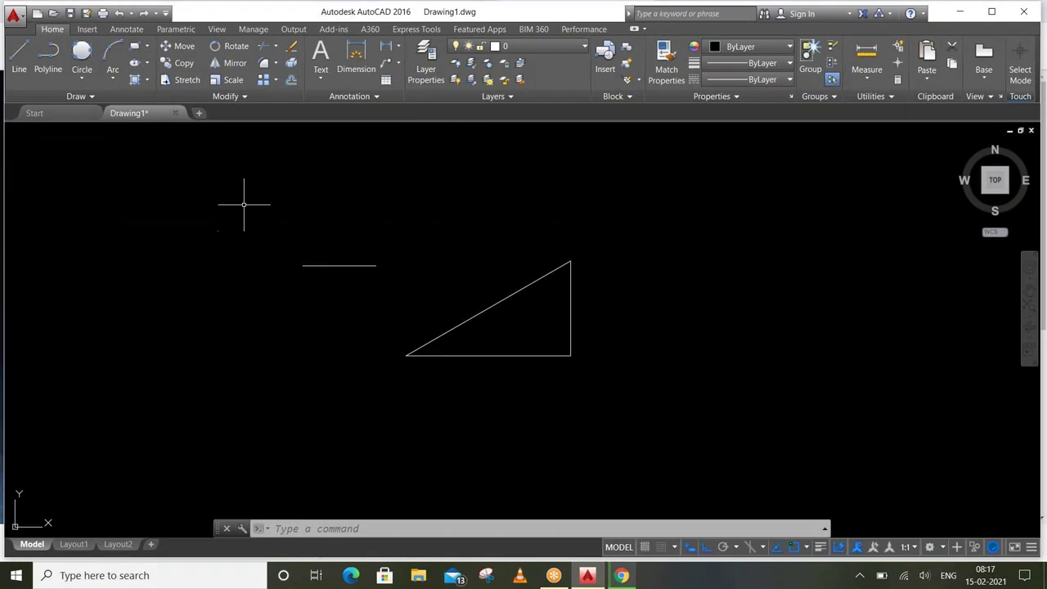
Look at AutoCAD's annotation tools, then switch back to Chrome's Get Into PC page
{"action": "left_click", "coordinate": [137, 33]}
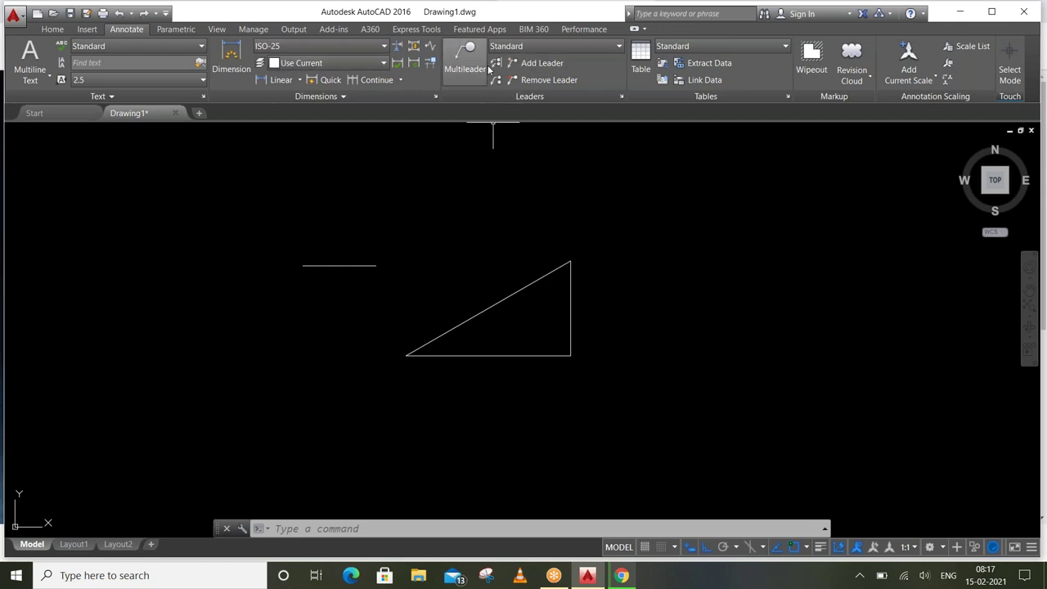
{"action": "left_click", "coordinate": [52, 29]}
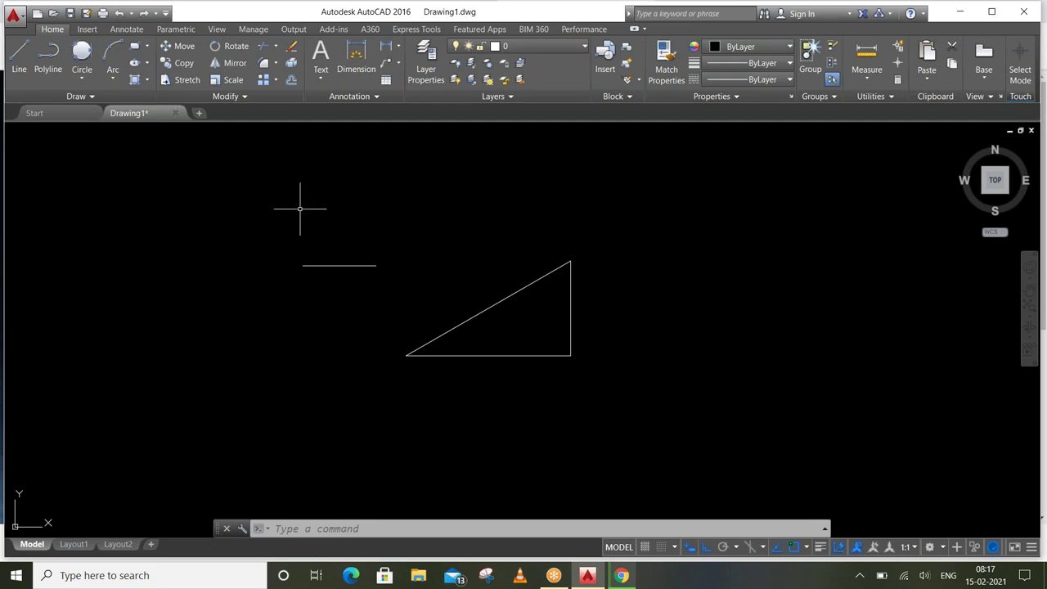
{"action": "left_click", "coordinate": [622, 575]}
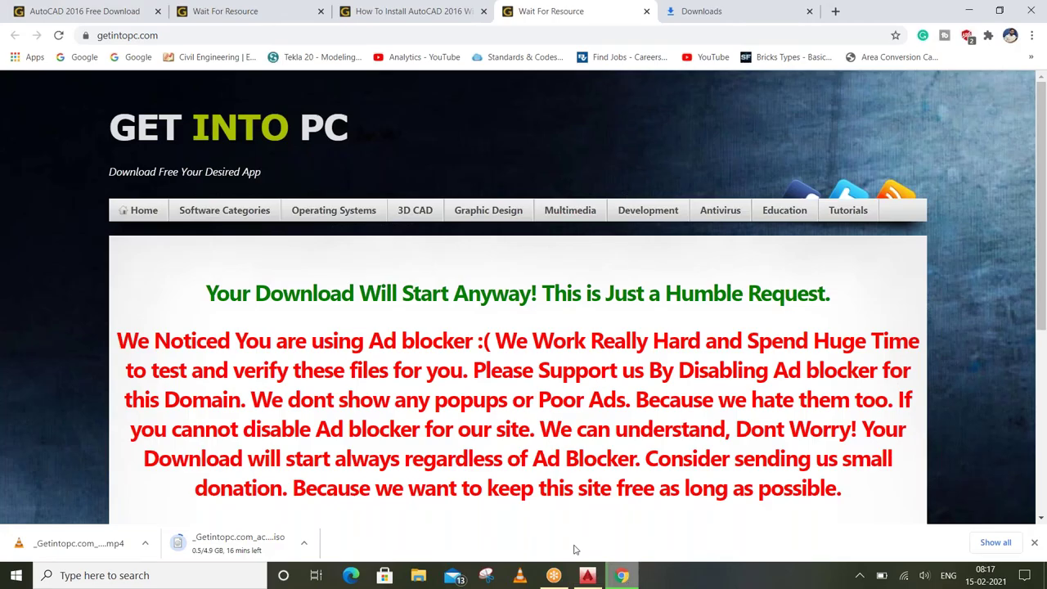
Search Get Into PC for 'autocad 2020' and open the Autodesk AutoCAD 2020 x64 result
{"action": "left_click", "coordinate": [74, 11]}
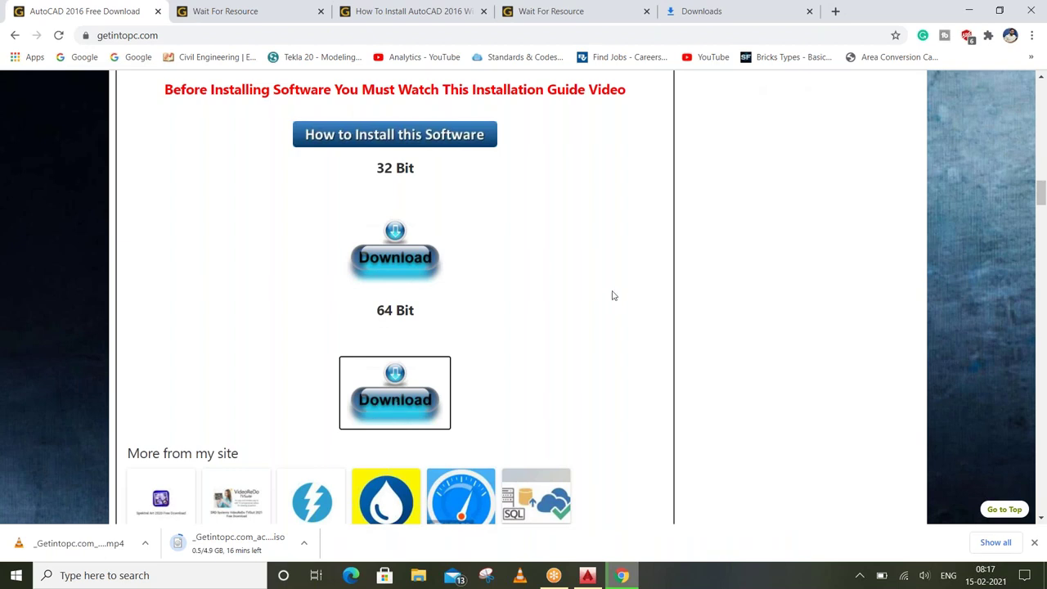
{"action": "scroll", "coordinate": [613, 295], "scroll_direction": "up", "scroll_amount": 2}
{"action": "scroll", "coordinate": [613, 295], "scroll_direction": "up", "scroll_amount": 5}
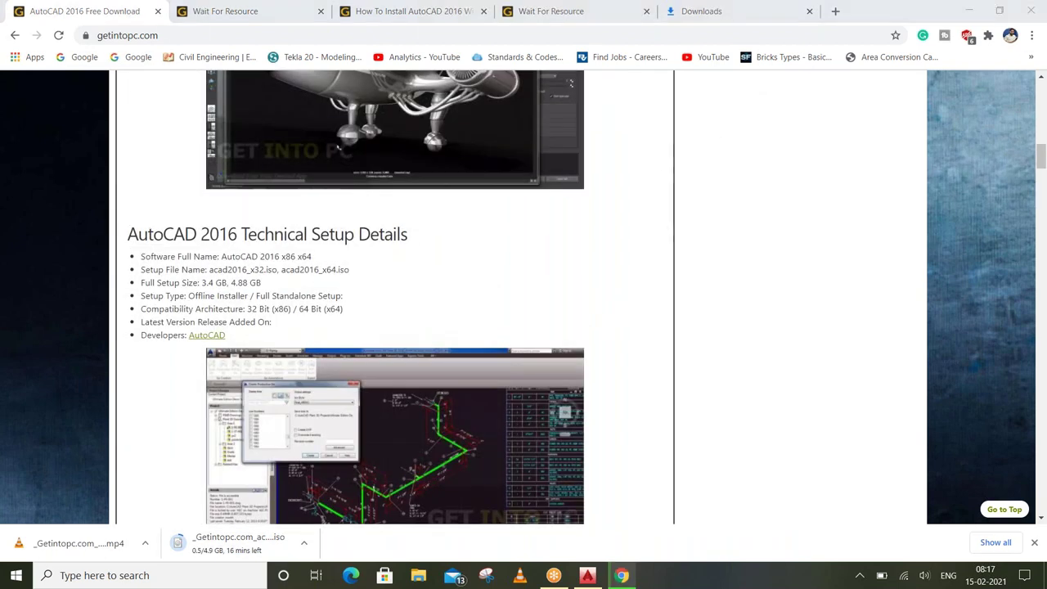
{"action": "scroll", "coordinate": [733, 266], "scroll_direction": "up", "scroll_amount": 8}
{"action": "left_click", "coordinate": [734, 263]}
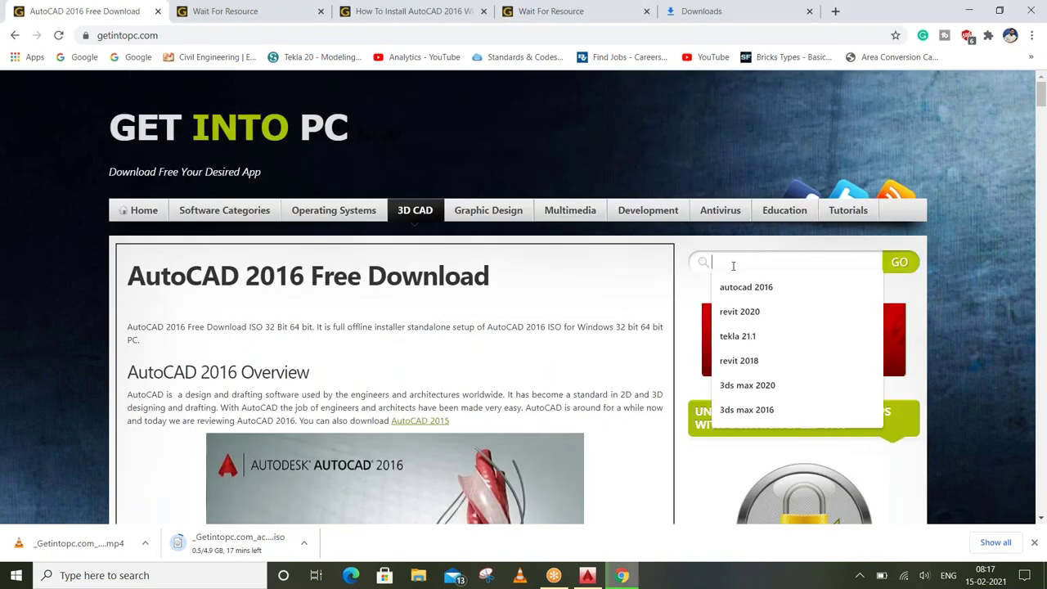
{"action": "type", "text": "autocad "}
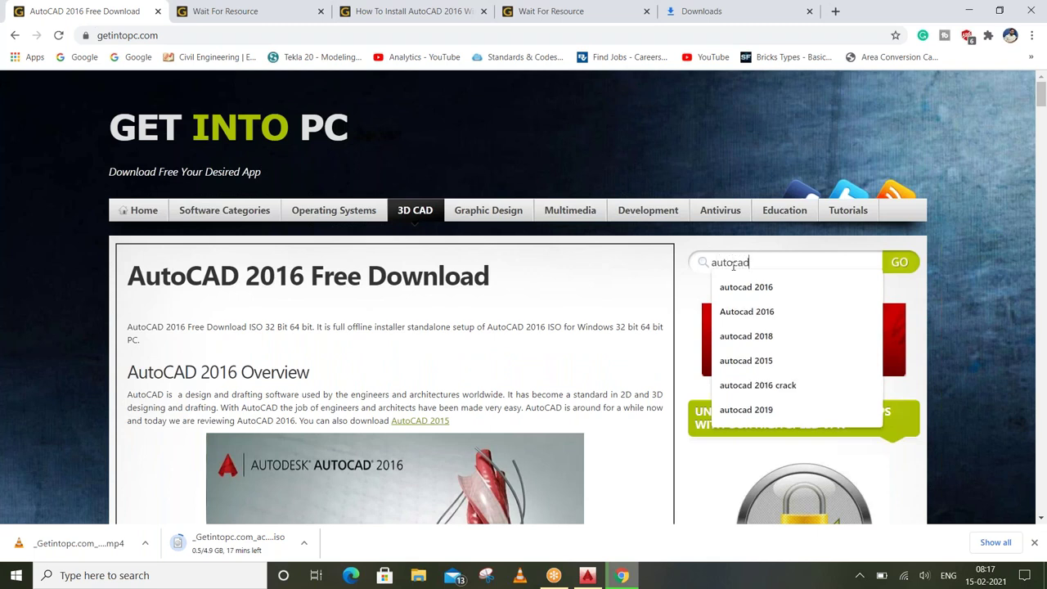
{"action": "type", "text": "20"}
{"action": "type", "text": "20"}
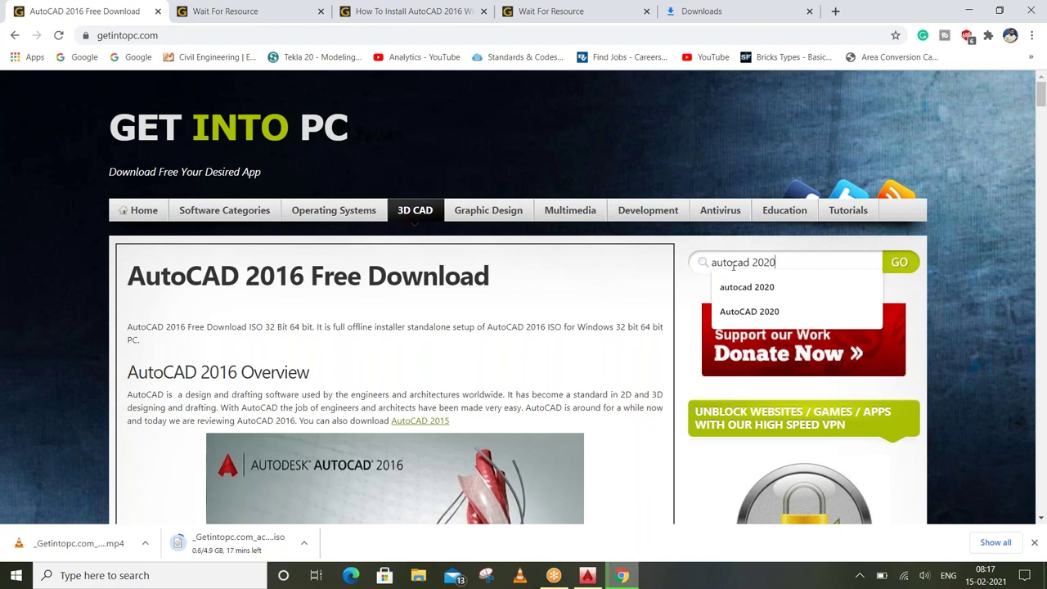
{"action": "left_click", "coordinate": [747, 309]}
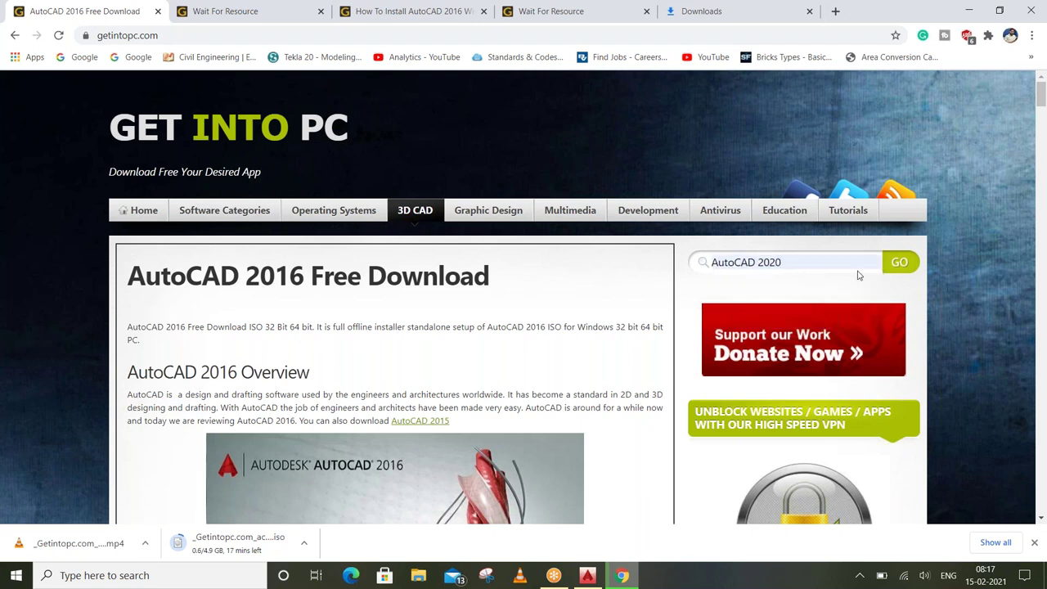
{"action": "left_click", "coordinate": [906, 261]}
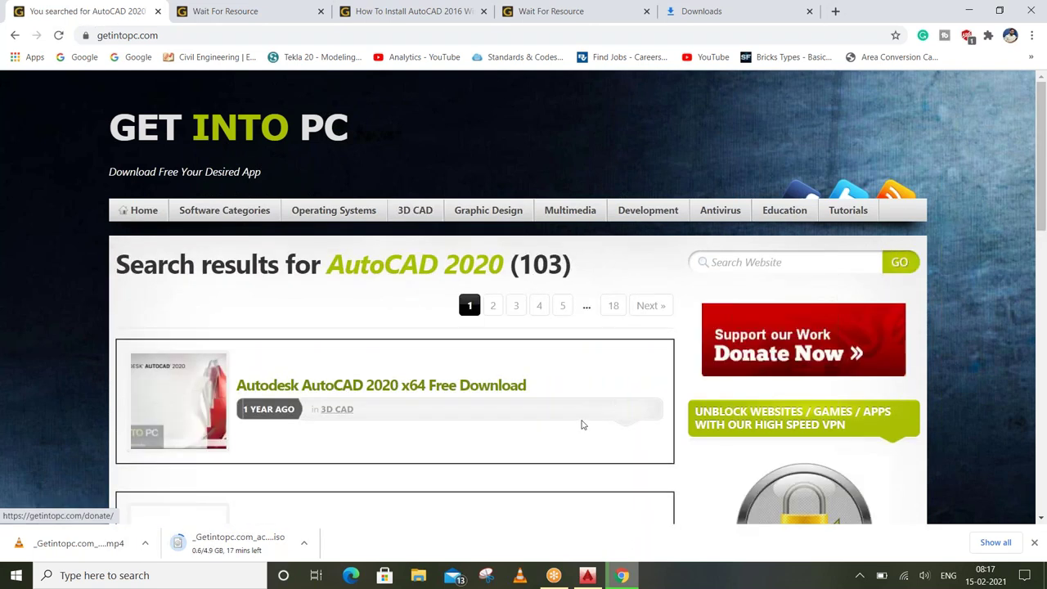
{"action": "scroll", "coordinate": [578, 428], "scroll_direction": "down", "scroll_amount": 1}
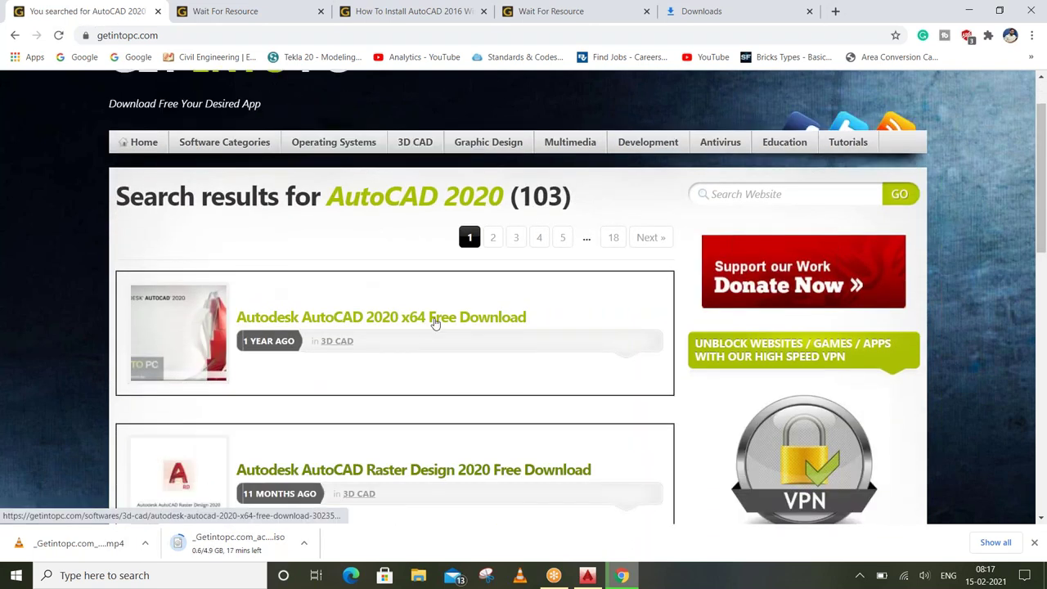
{"action": "left_click", "coordinate": [435, 321]}
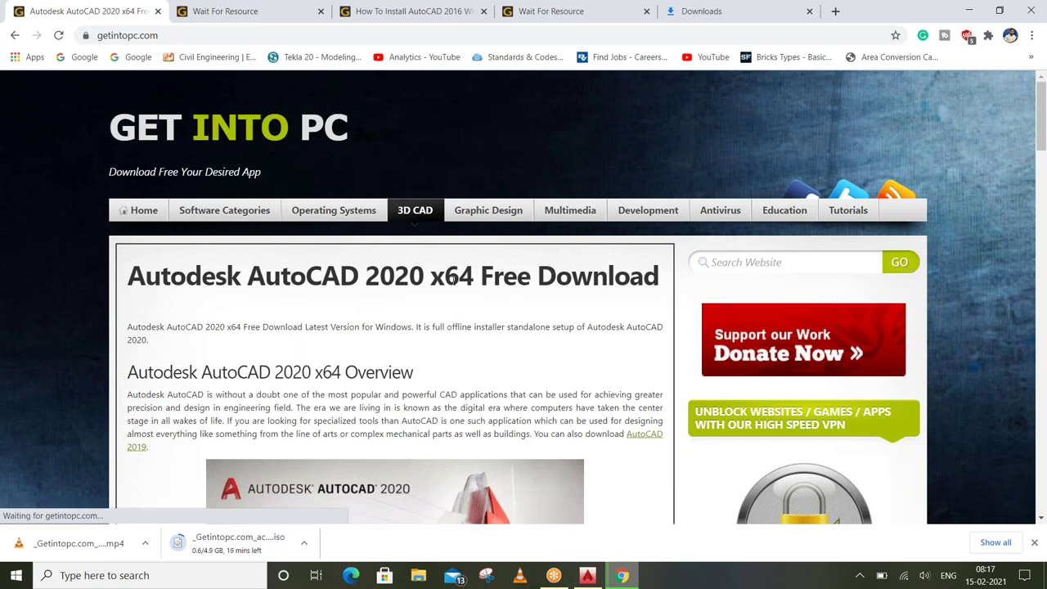
Start the 1.4 GB 64-bit AutoCAD 2020 download from its Get Into PC page
{"action": "scroll", "coordinate": [453, 325], "scroll_direction": "down", "scroll_amount": 3}
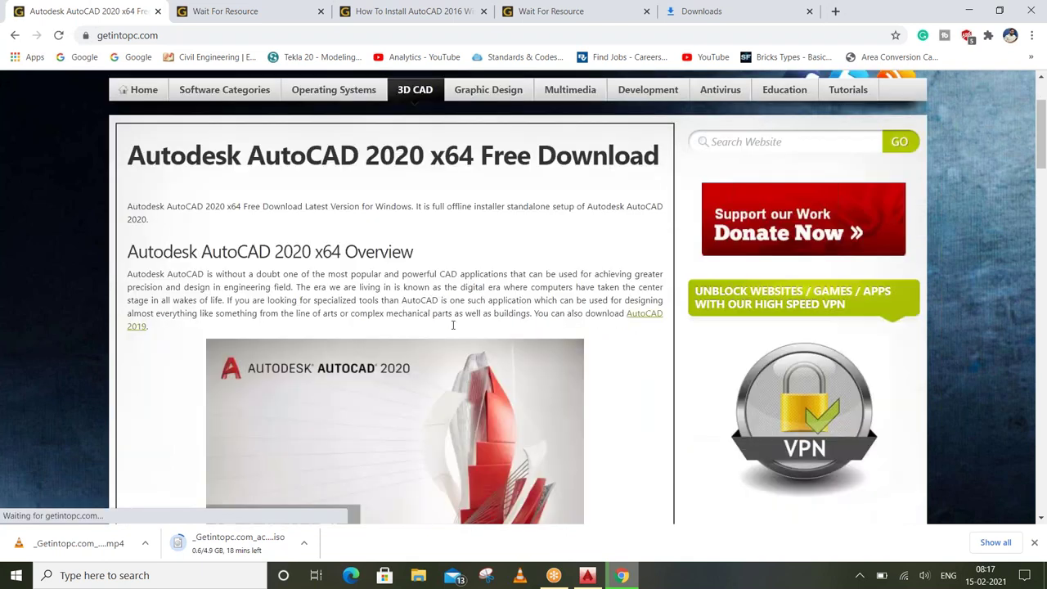
{"action": "scroll", "coordinate": [381, 282], "scroll_direction": "down", "scroll_amount": 3}
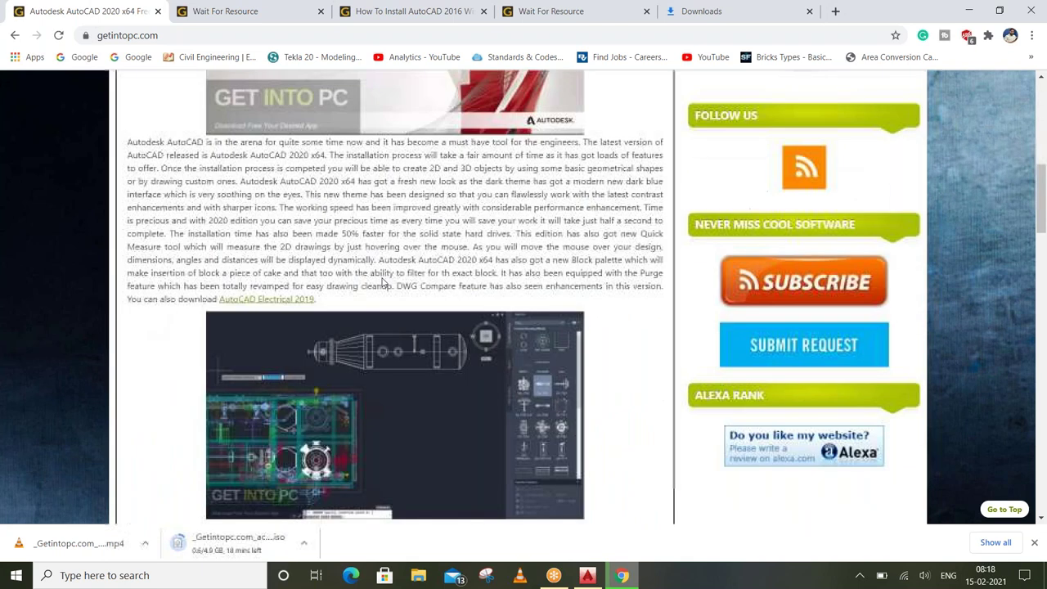
{"action": "scroll", "coordinate": [390, 281], "scroll_direction": "down", "scroll_amount": 2}
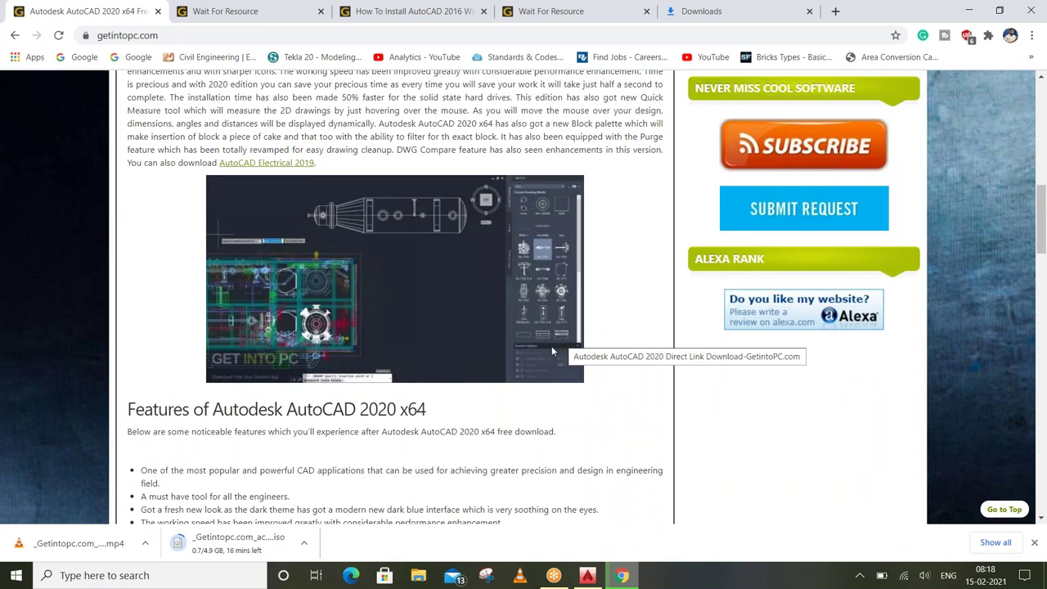
{"action": "scroll", "coordinate": [552, 350], "scroll_direction": "down", "scroll_amount": 3}
{"action": "scroll", "coordinate": [332, 212], "scroll_direction": "down", "scroll_amount": 2}
{"action": "scroll", "coordinate": [309, 297], "scroll_direction": "down", "scroll_amount": 4}
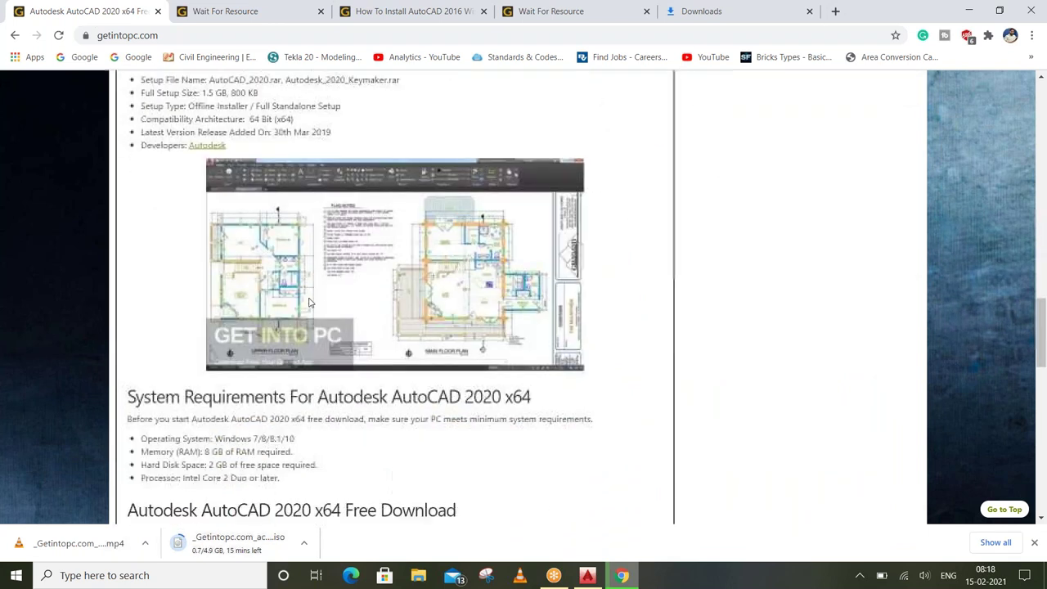
{"action": "scroll", "coordinate": [308, 303], "scroll_direction": "down", "scroll_amount": 4}
{"action": "scroll", "coordinate": [309, 302], "scroll_direction": "down", "scroll_amount": 2}
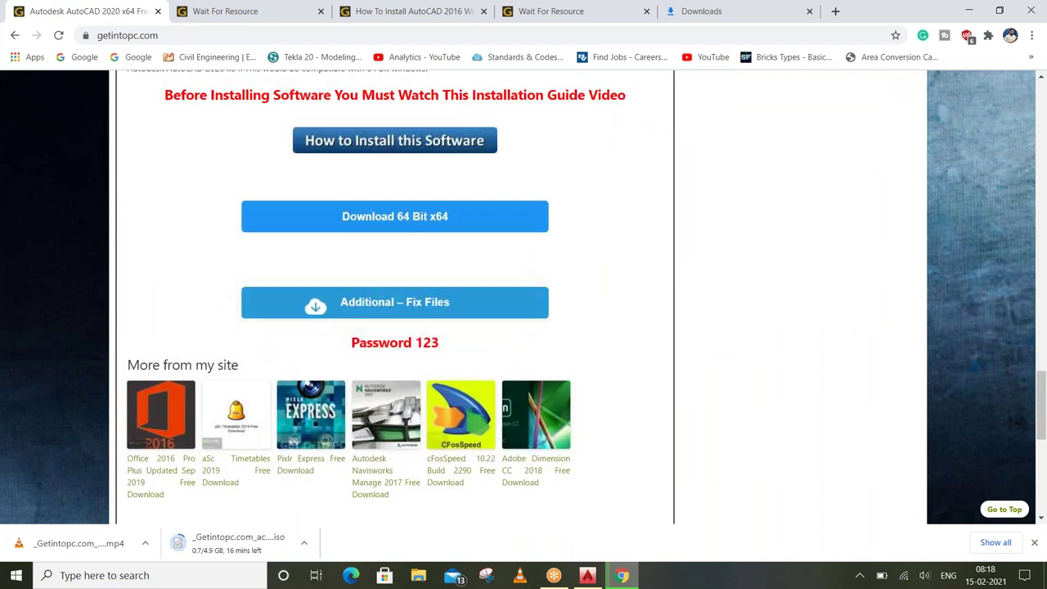
{"action": "left_click", "coordinate": [518, 218]}
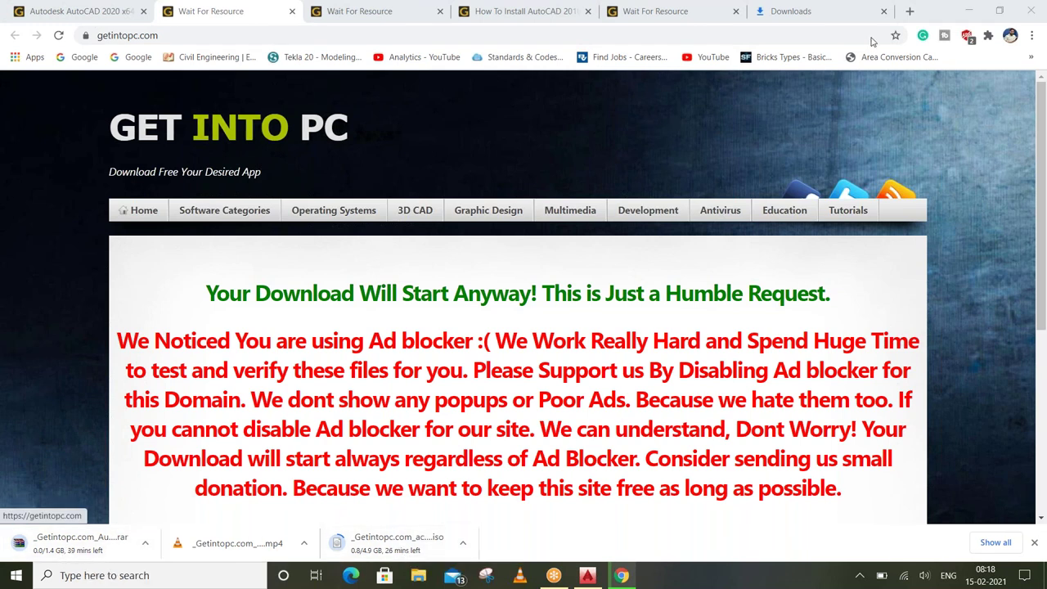
Pause the acad2016_x64.iso download on Chrome's Downloads page
{"action": "left_click", "coordinate": [773, 12]}
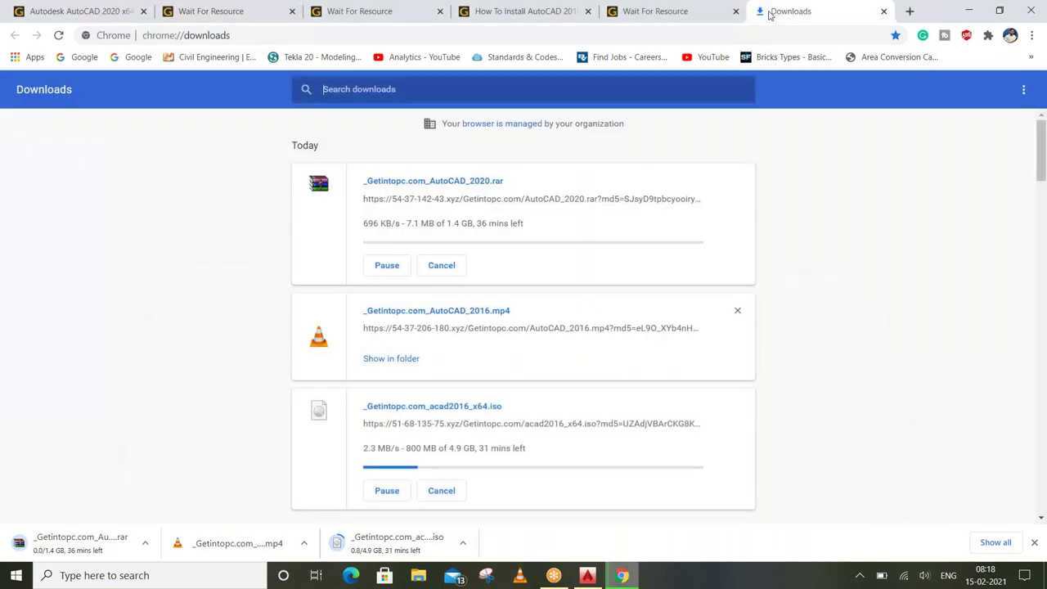
{"action": "left_click", "coordinate": [389, 501]}
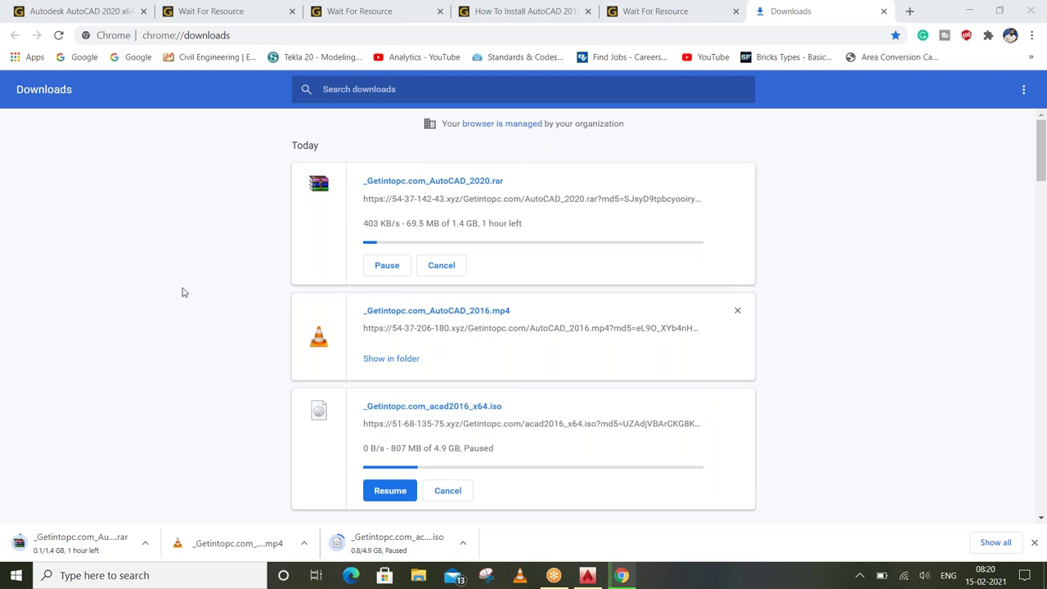
{"action": "left_click", "coordinate": [418, 575]}
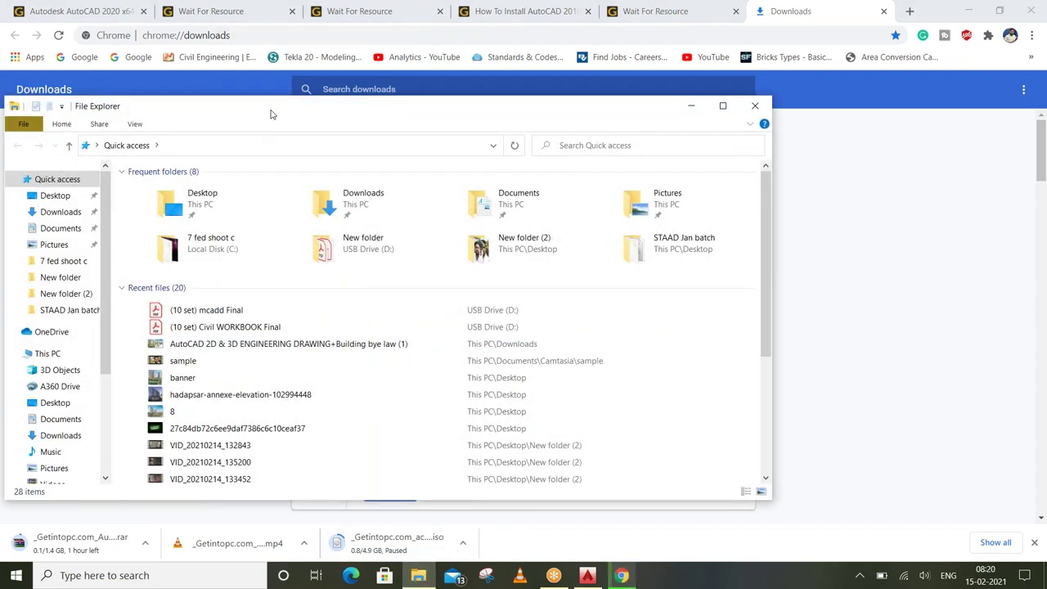
{"action": "double_click", "coordinate": [272, 115]}
{"action": "left_click", "coordinate": [45, 253]}
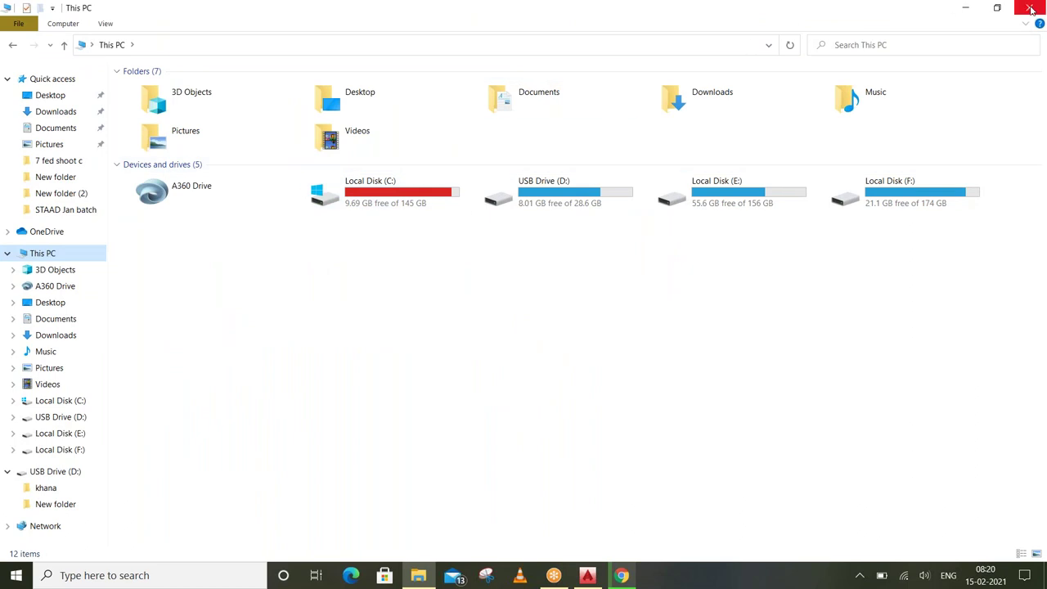
{"action": "left_click", "coordinate": [966, 8]}
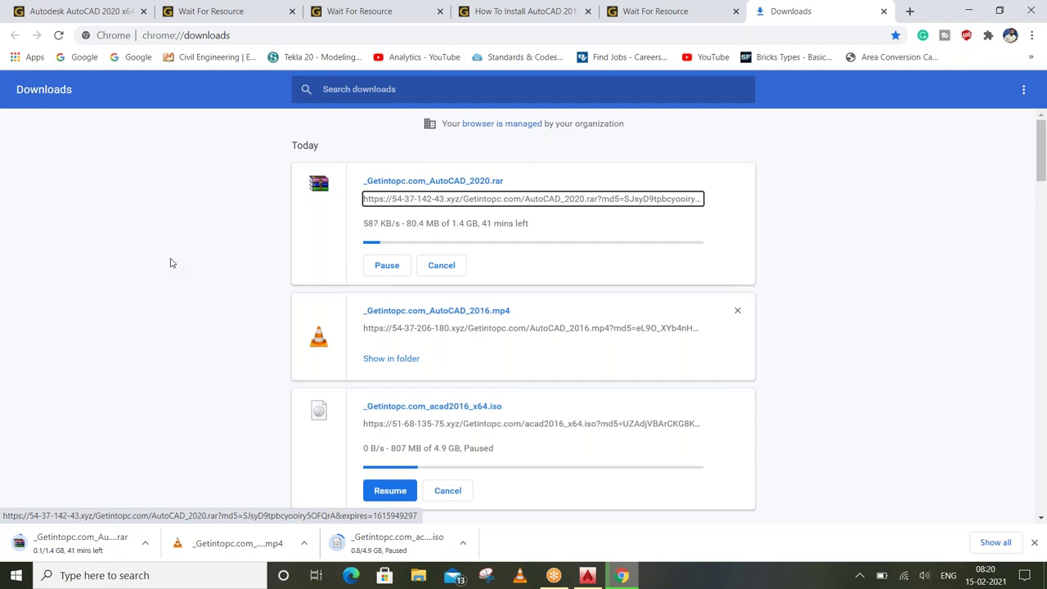
Return to the AutoCAD 2020 x64 page and type 'autocad' into the site search box
{"action": "left_click", "coordinate": [233, 14]}
{"action": "left_click", "coordinate": [123, 17]}
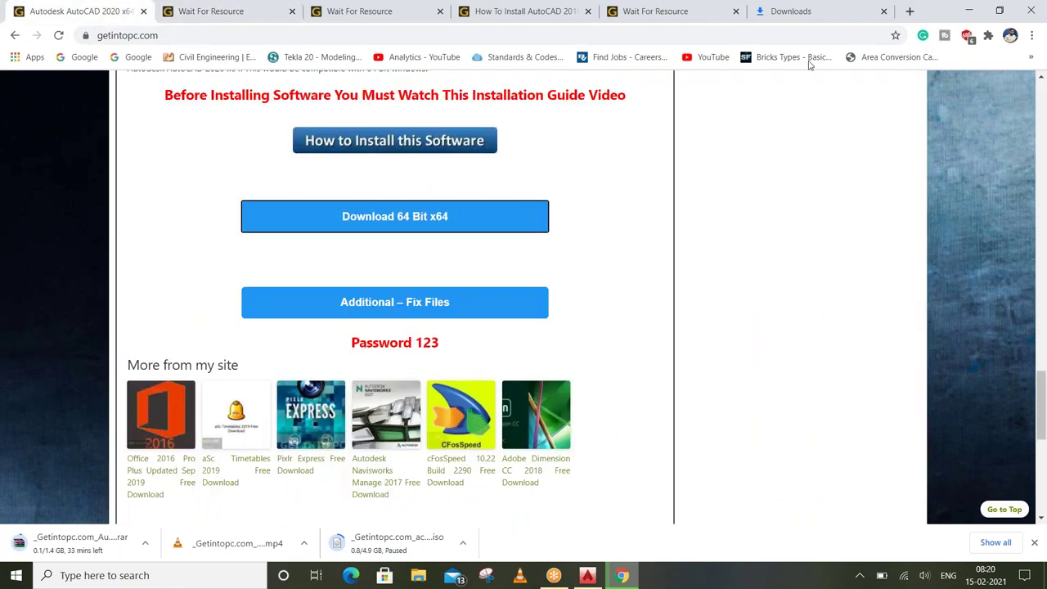
{"action": "scroll", "coordinate": [549, 177], "scroll_direction": "up", "scroll_amount": 5}
{"action": "scroll", "coordinate": [549, 177], "scroll_direction": "up", "scroll_amount": 3}
{"action": "scroll", "coordinate": [550, 176], "scroll_direction": "up", "scroll_amount": 5}
{"action": "scroll", "coordinate": [549, 177], "scroll_direction": "up", "scroll_amount": 5}
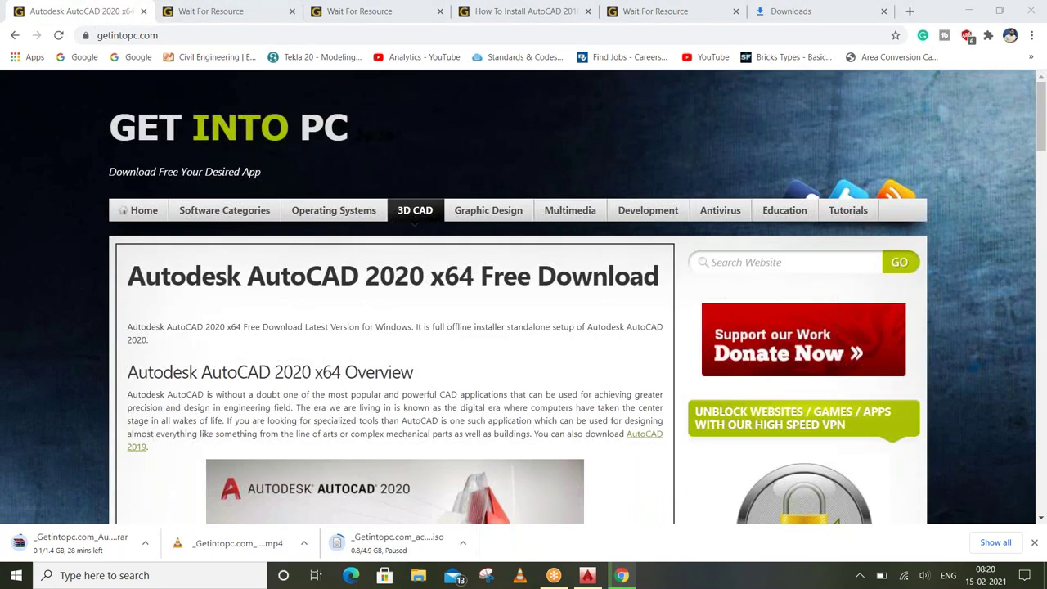
{"action": "left_click", "coordinate": [785, 262]}
{"action": "type", "text": "autocad"}
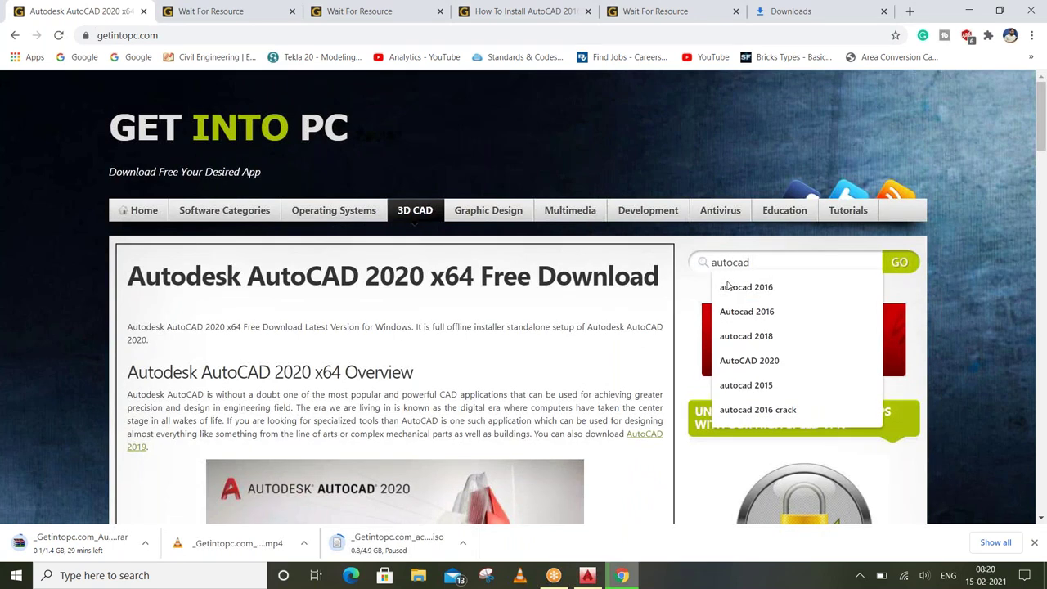
Search the site for 'autocad 2018' and open the AutoCAD 2018 Free Download result
{"action": "key", "text": "Down"}
{"action": "key", "text": "Down"}
{"action": "key", "text": "Down"}
{"action": "key", "text": "Return"}
{"action": "left_click", "coordinate": [901, 271]}
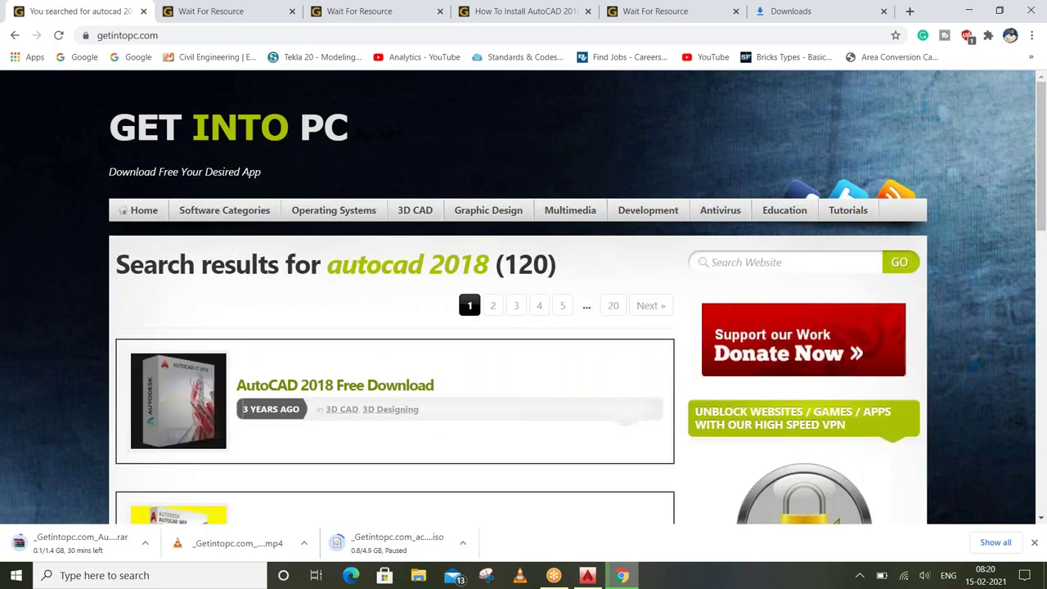
{"action": "scroll", "coordinate": [344, 364], "scroll_direction": "down", "scroll_amount": 2}
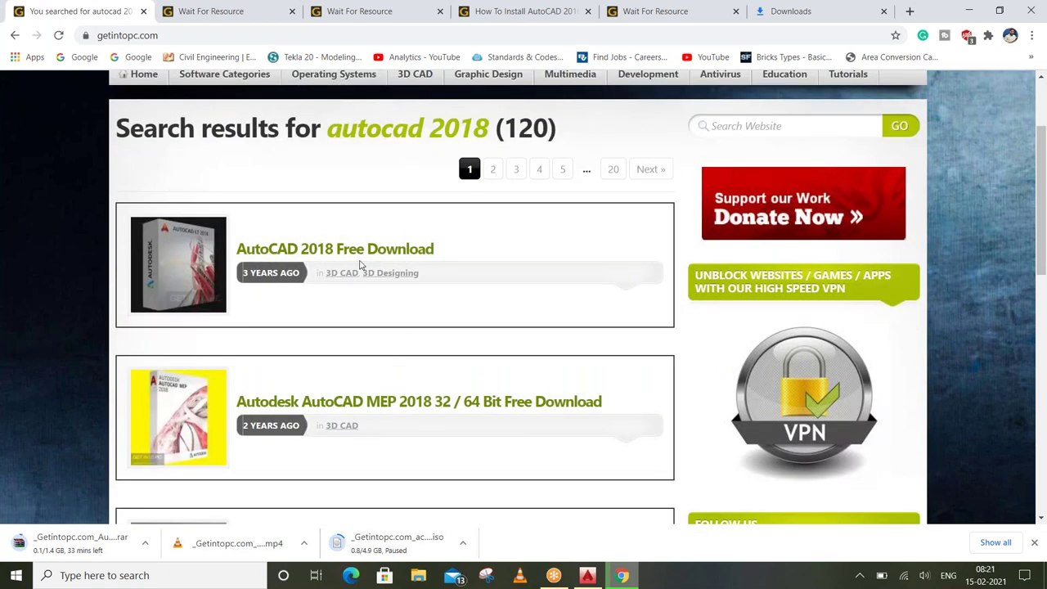
{"action": "left_click", "coordinate": [367, 258]}
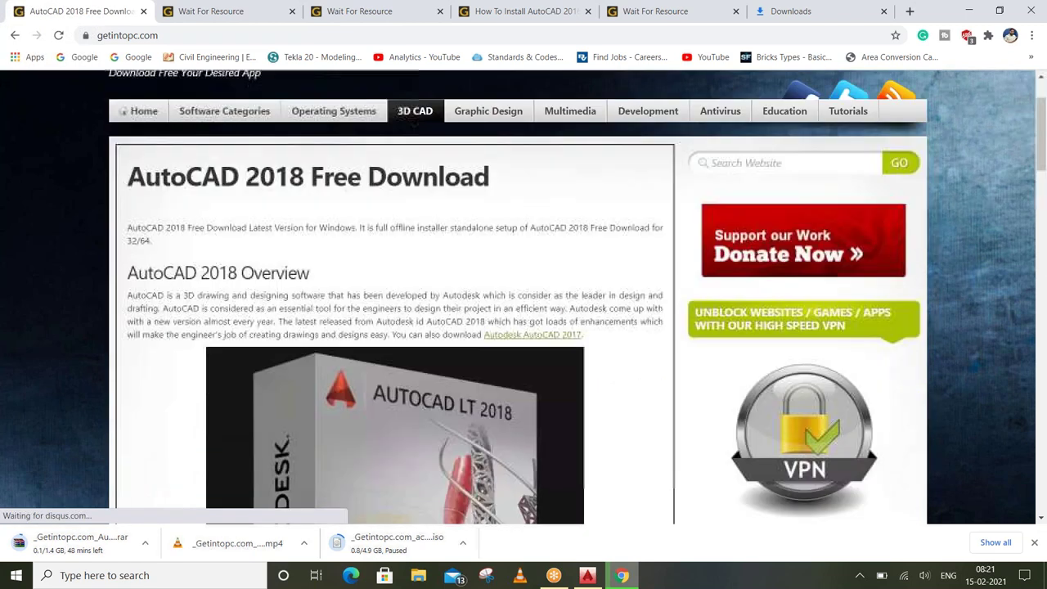
Scroll the AutoCAD 2018 page down to its download section
{"action": "scroll", "coordinate": [523, 294], "scroll_direction": "down", "scroll_amount": 3}
{"action": "scroll", "coordinate": [524, 295], "scroll_direction": "down", "scroll_amount": 4}
{"action": "scroll", "coordinate": [524, 295], "scroll_direction": "down", "scroll_amount": 3}
{"action": "scroll", "coordinate": [524, 294], "scroll_direction": "down", "scroll_amount": 3}
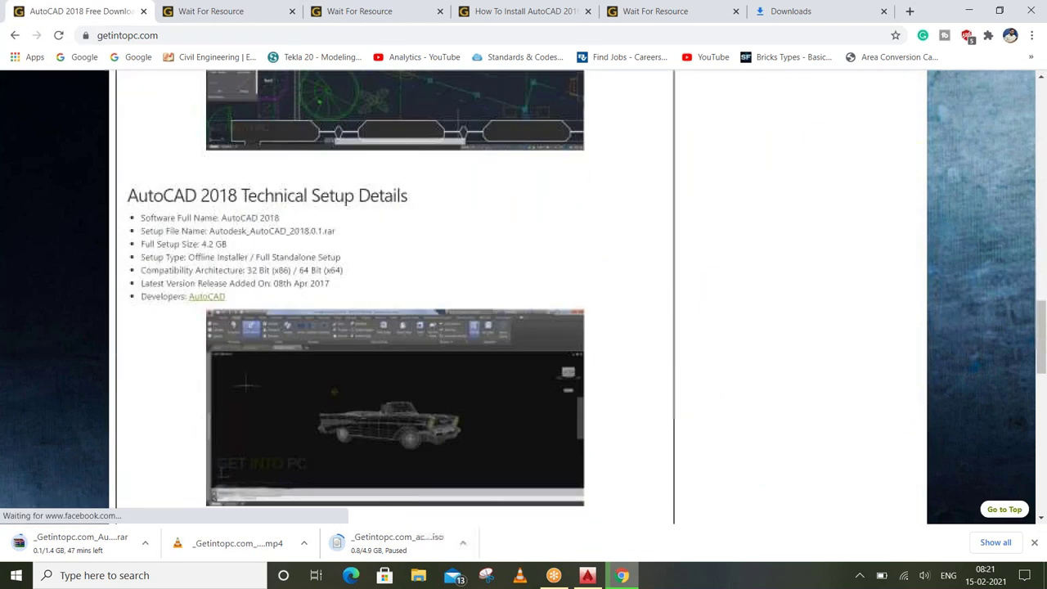
{"action": "scroll", "coordinate": [393, 327], "scroll_direction": "down", "scroll_amount": 5}
{"action": "scroll", "coordinate": [392, 327], "scroll_direction": "down", "scroll_amount": 2}
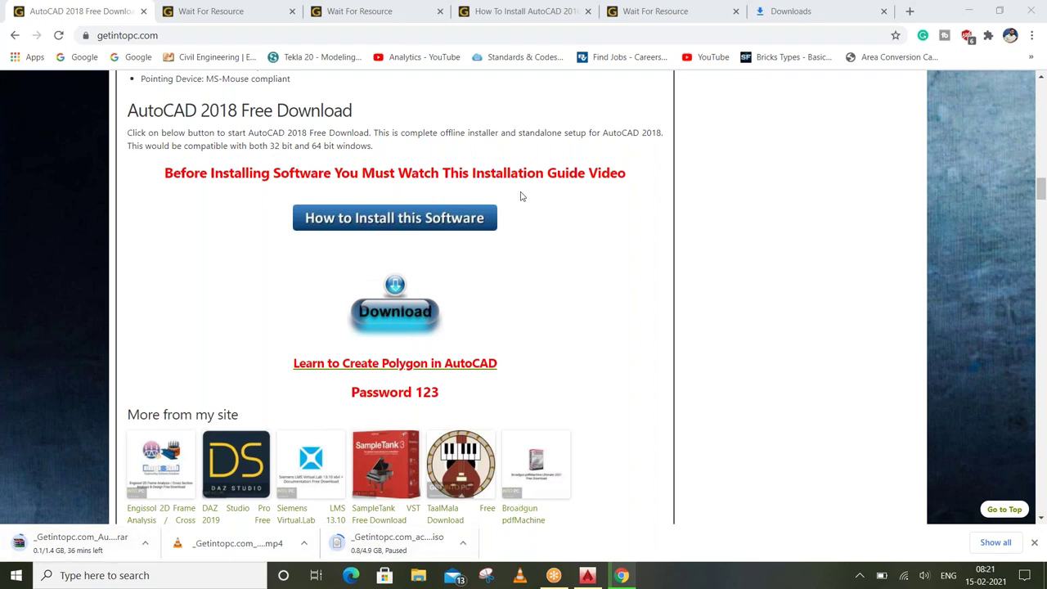
{"action": "scroll", "coordinate": [524, 196], "scroll_direction": "up", "scroll_amount": 10}
{"action": "left_click", "coordinate": [910, 10]}
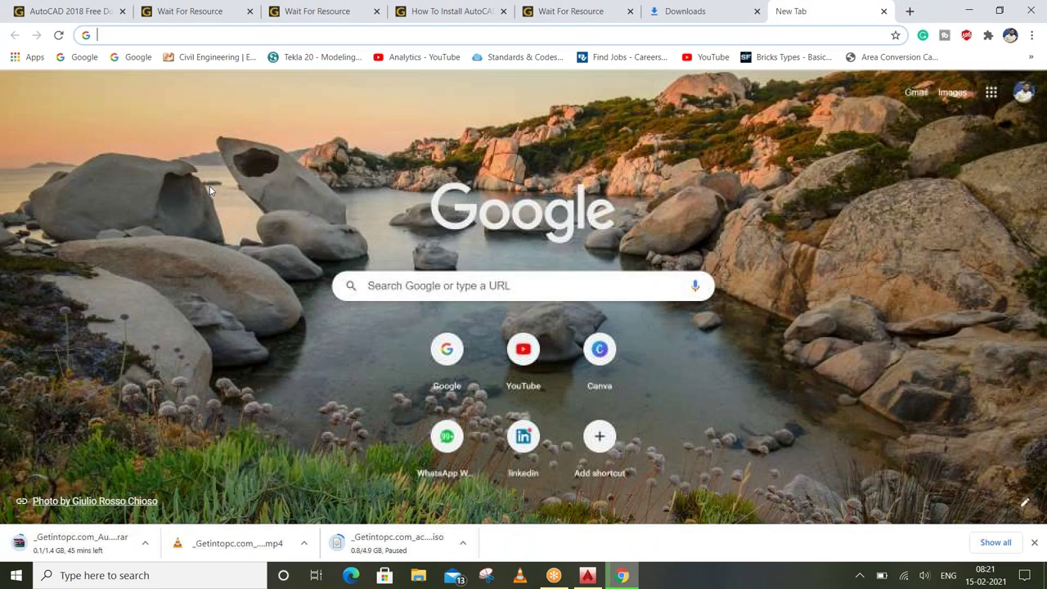
Open YouTube in the new tab, then show Chrome's full downloads list
{"action": "type", "text": "you"}
{"action": "key", "text": "BackSpace"}
{"action": "key", "text": "BackSpace"}
{"action": "key", "text": "BackSpace"}
{"action": "key", "text": "BackSpace"}
{"action": "left_click", "coordinate": [531, 345]}
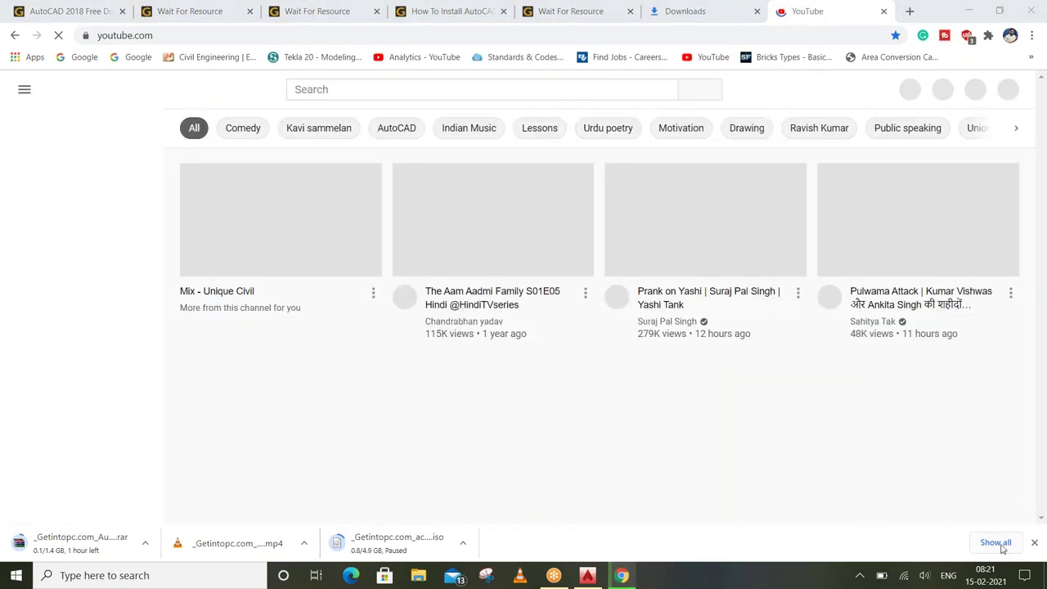
{"action": "left_click", "coordinate": [1000, 544]}
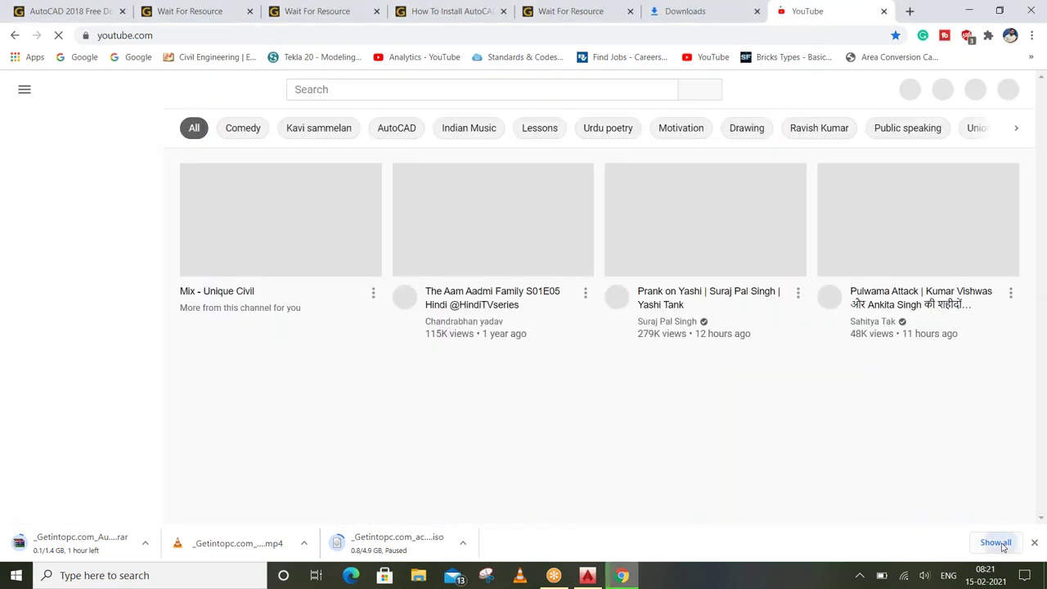
{"action": "left_click", "coordinate": [995, 542]}
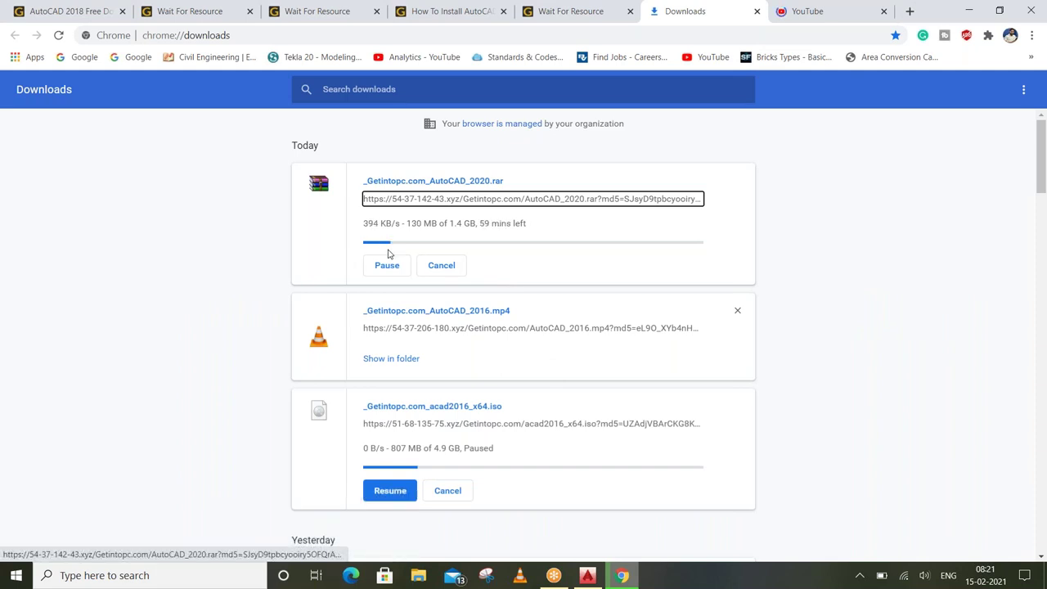
Resume the AutoCAD 2016 ISO download and cancel the AutoCAD_2020.rar download
{"action": "left_click", "coordinate": [392, 492]}
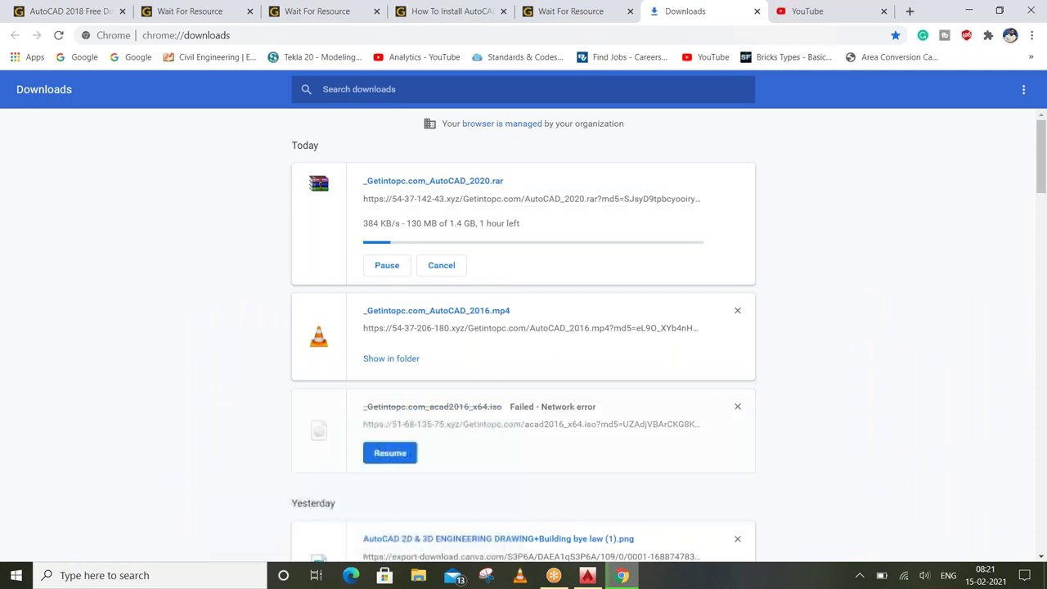
{"action": "left_click", "coordinate": [390, 455]}
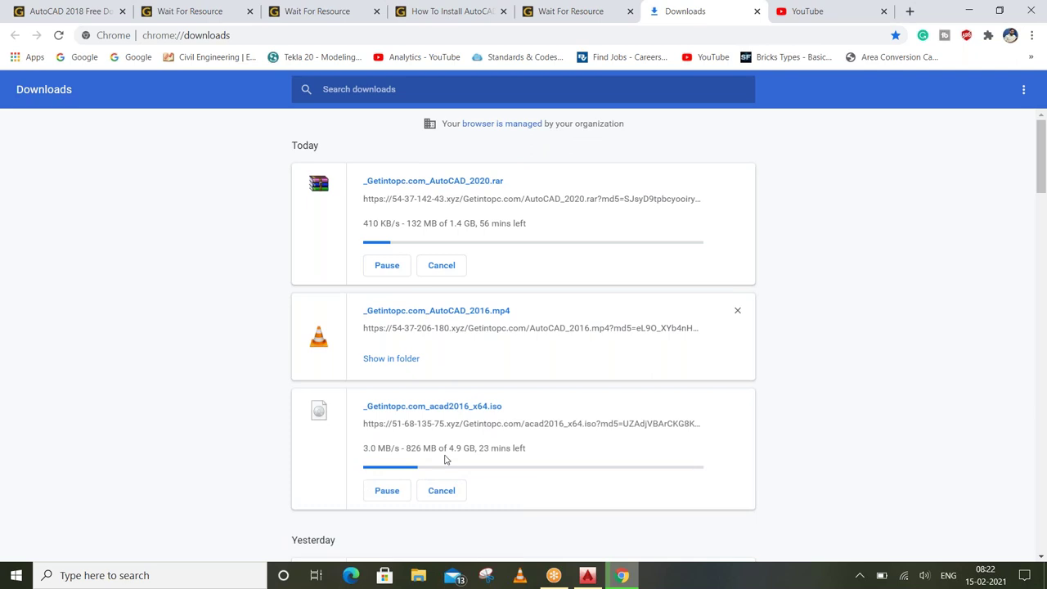
{"action": "left_click", "coordinate": [442, 265]}
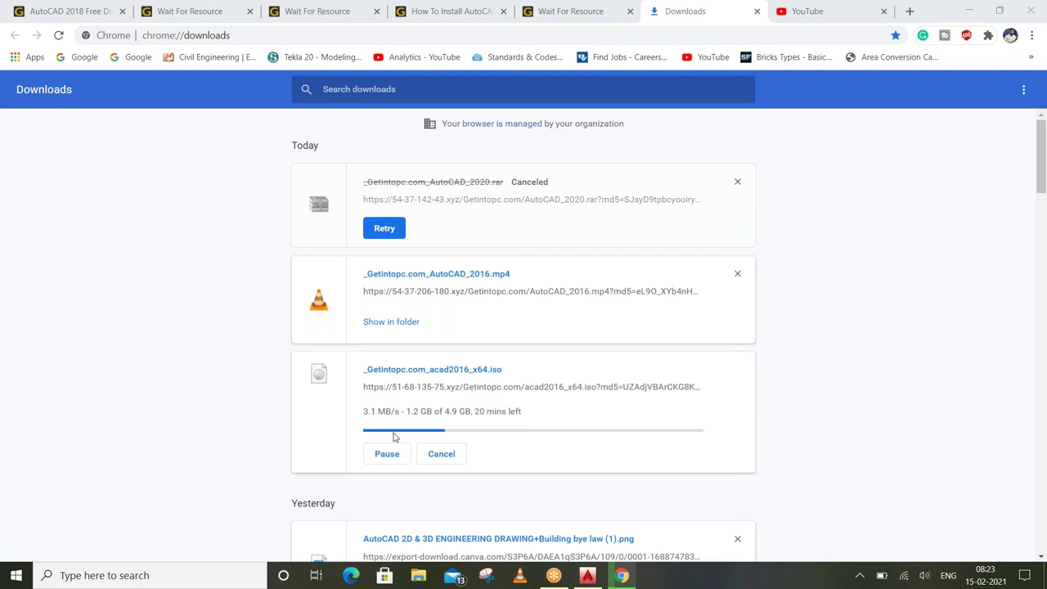
{"action": "left_click", "coordinate": [418, 580]}
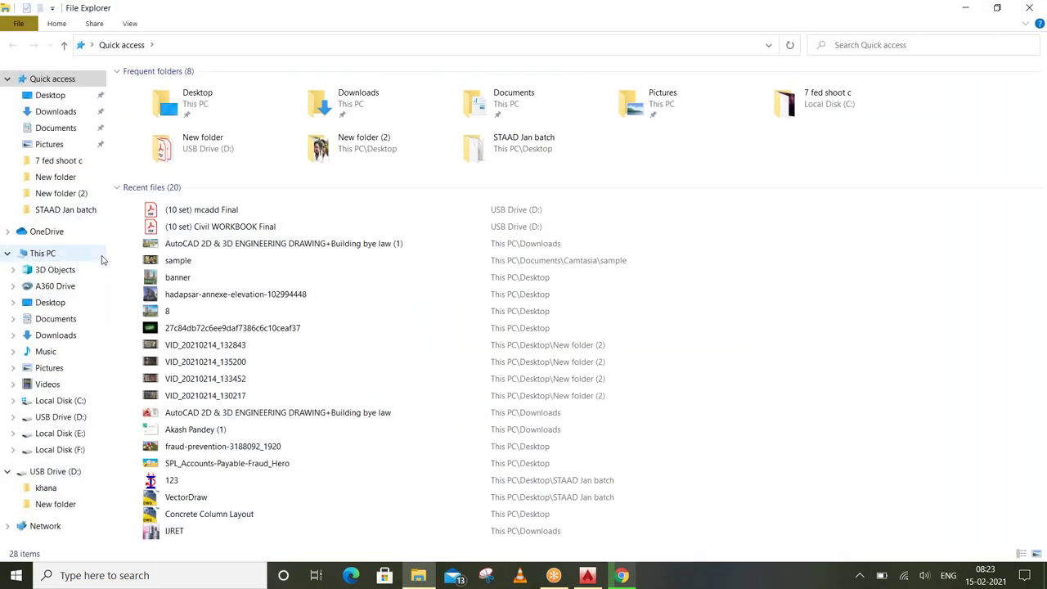
{"action": "left_click", "coordinate": [43, 253]}
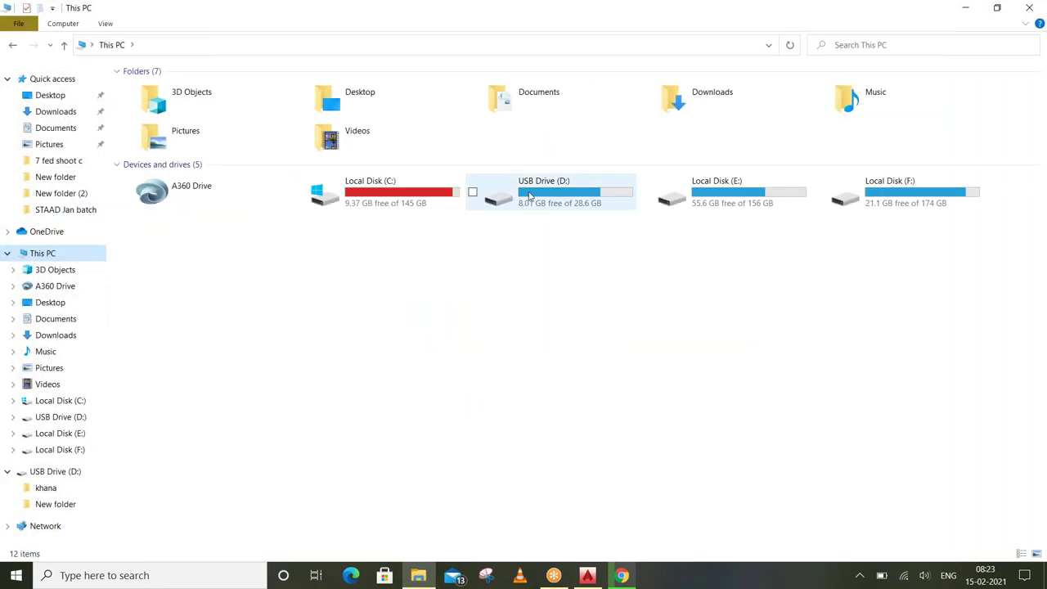
{"action": "double_click", "coordinate": [491, 196]}
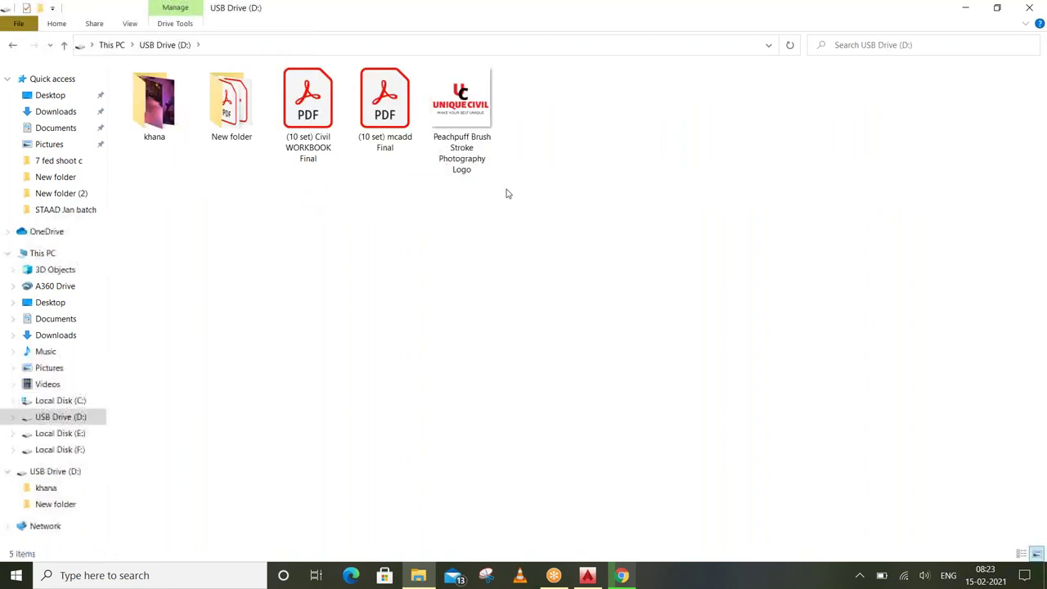
{"action": "left_click", "coordinate": [112, 44]}
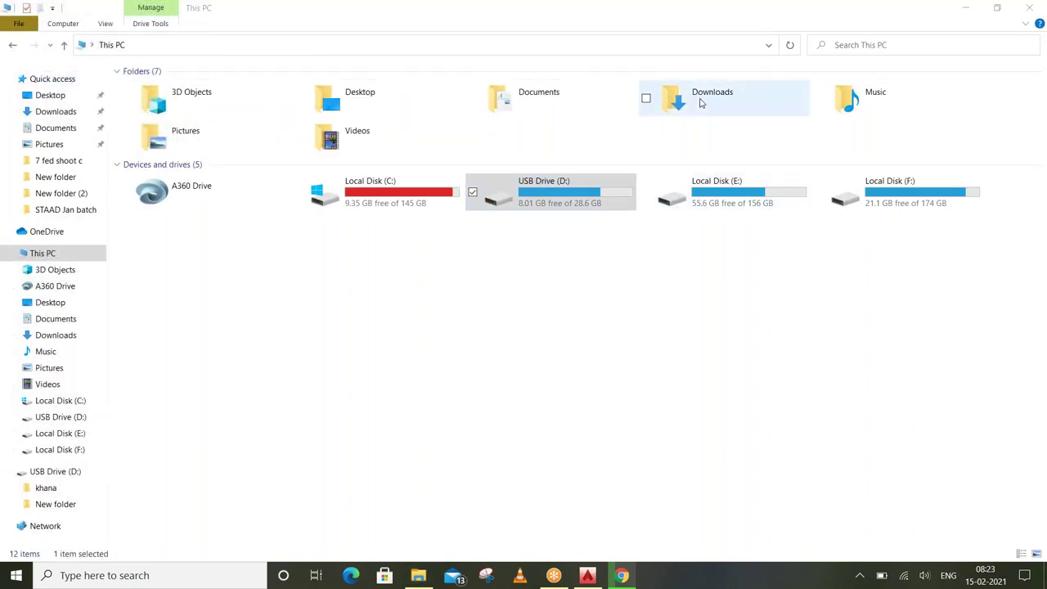
{"action": "double_click", "coordinate": [718, 205]}
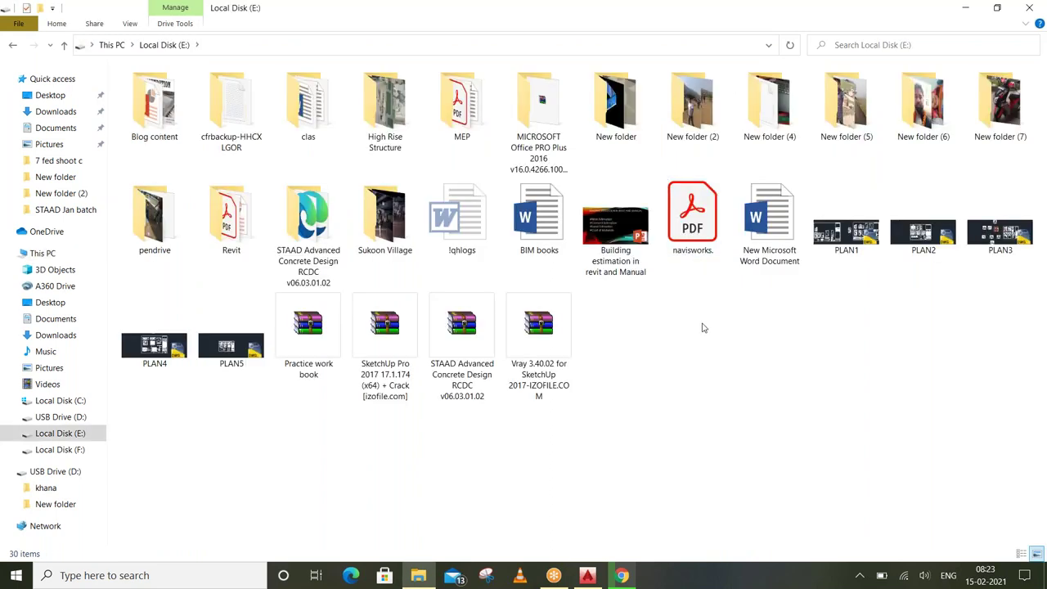
{"action": "mouse_move", "coordinate": [53, 246]}
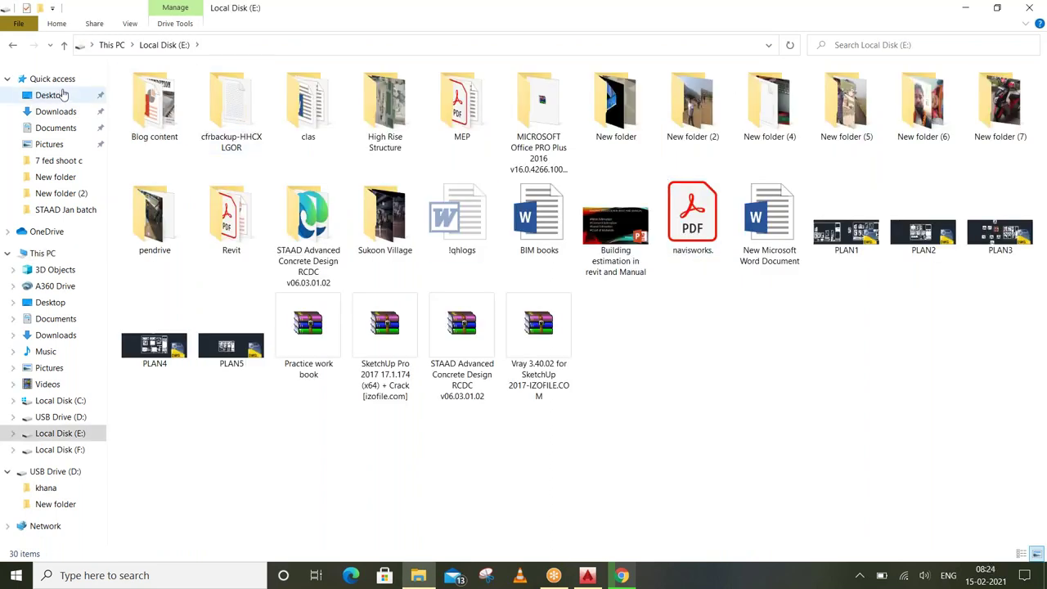
{"action": "left_click", "coordinate": [110, 47]}
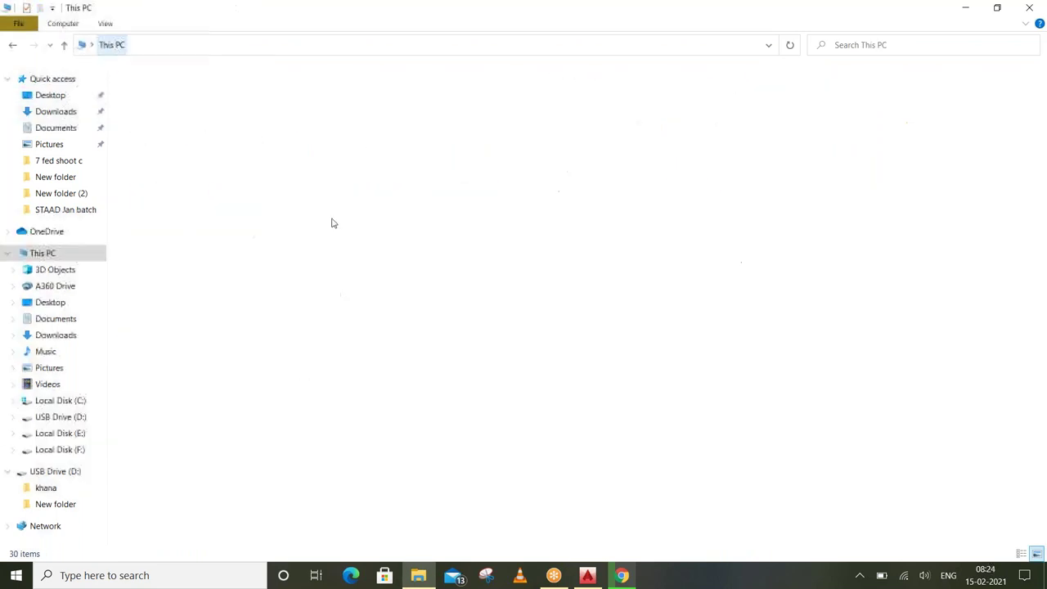
{"action": "double_click", "coordinate": [951, 219]}
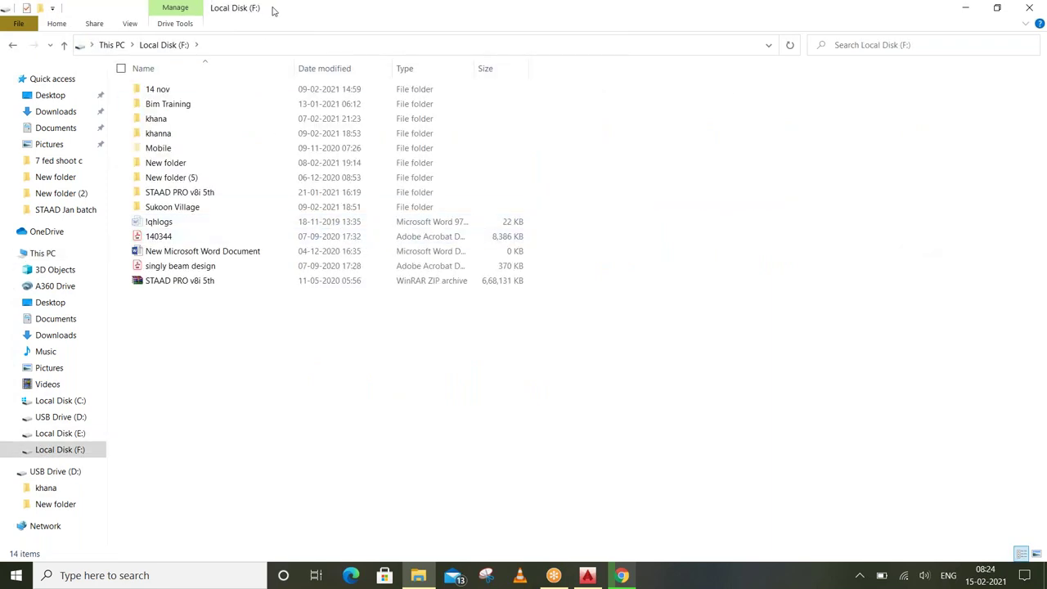
{"action": "double_click", "coordinate": [269, 17]}
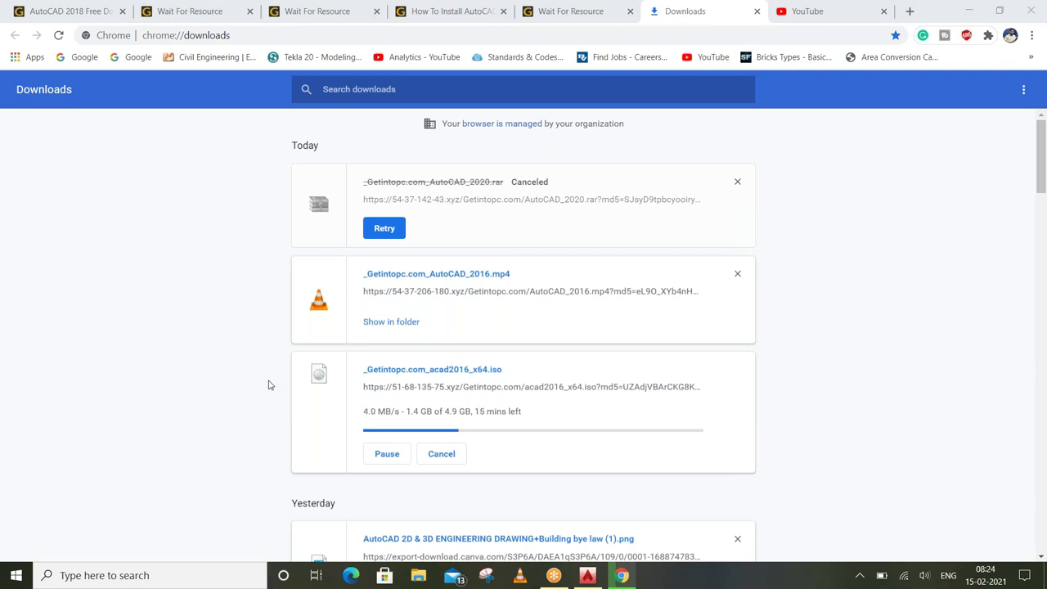
{"action": "left_click", "coordinate": [913, 11]}
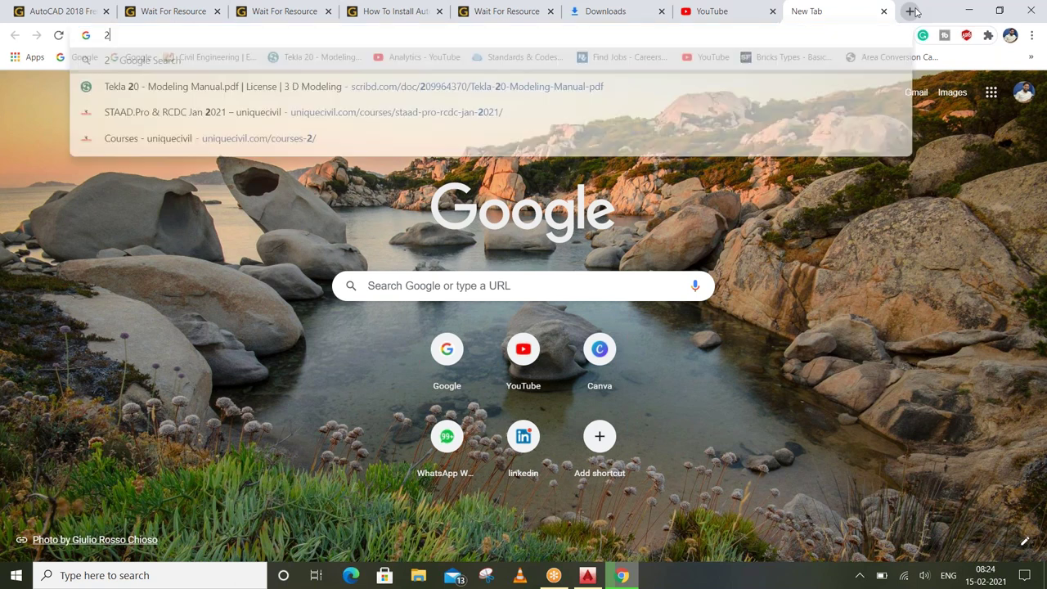
Google 'autocad 2016 product key' and scroll through the Autodesk product-key results
{"action": "type", "text": "201"}
{"action": "key", "text": "BackSpace"}
{"action": "key", "text": "BackSpace"}
{"action": "key", "text": "BackSpace"}
{"action": "type", "text": "autocad"}
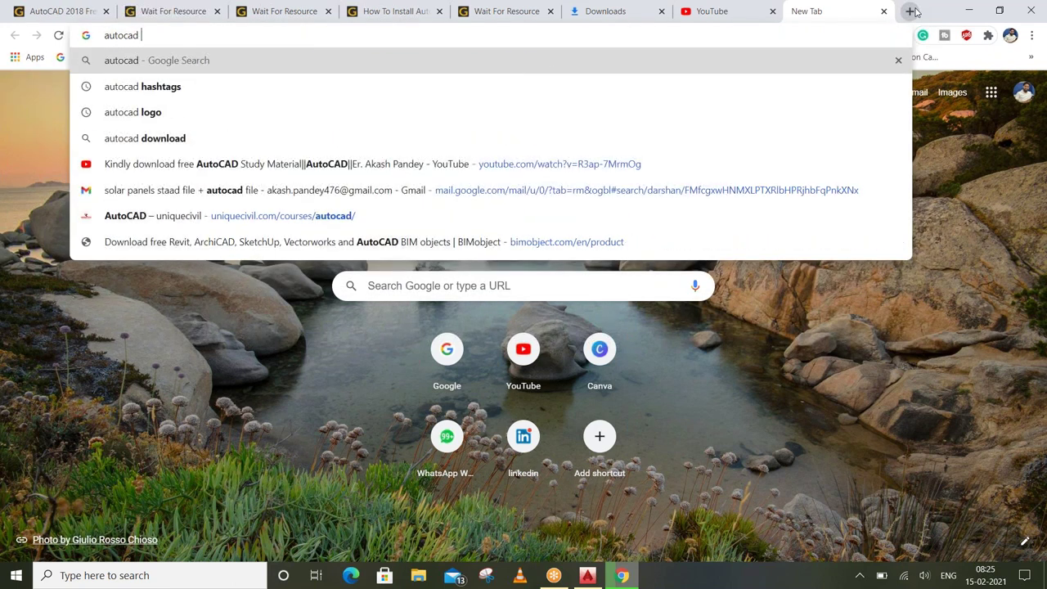
{"action": "type", "text": " 2016 pr"}
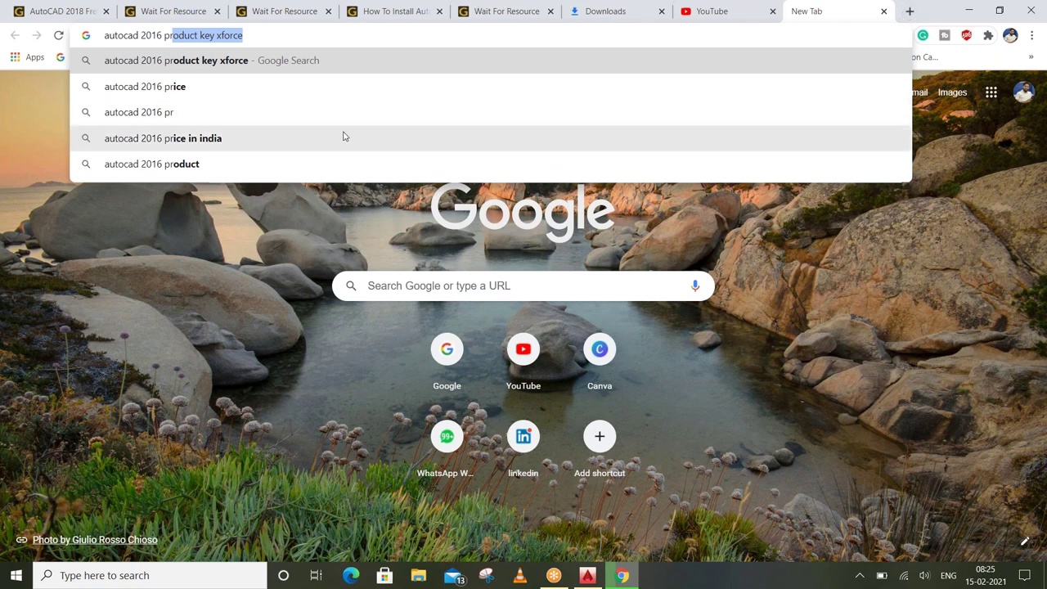
{"action": "type", "text": "od"}
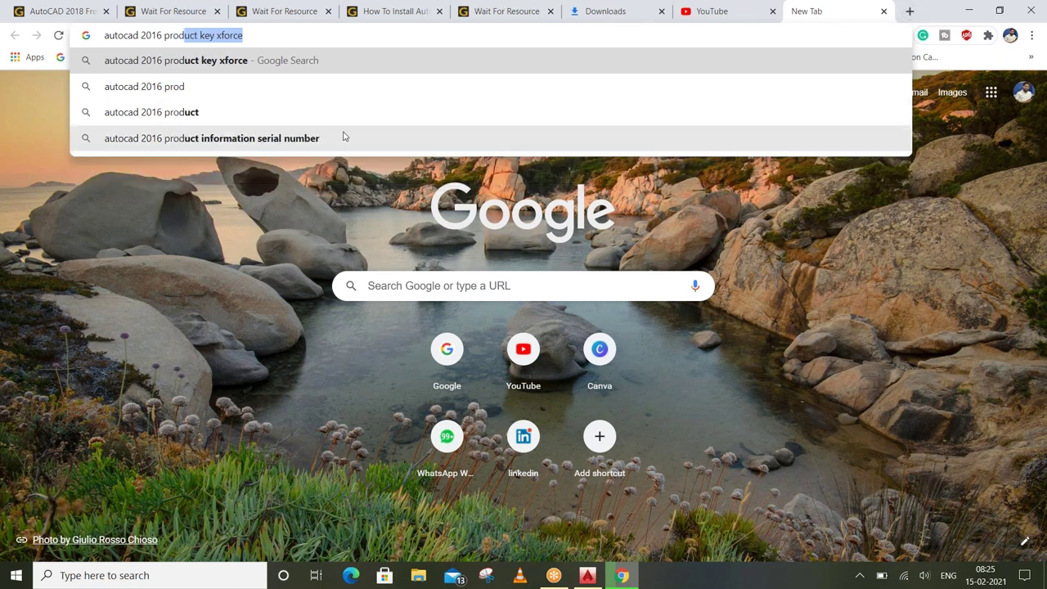
{"action": "type", "text": "uct key"}
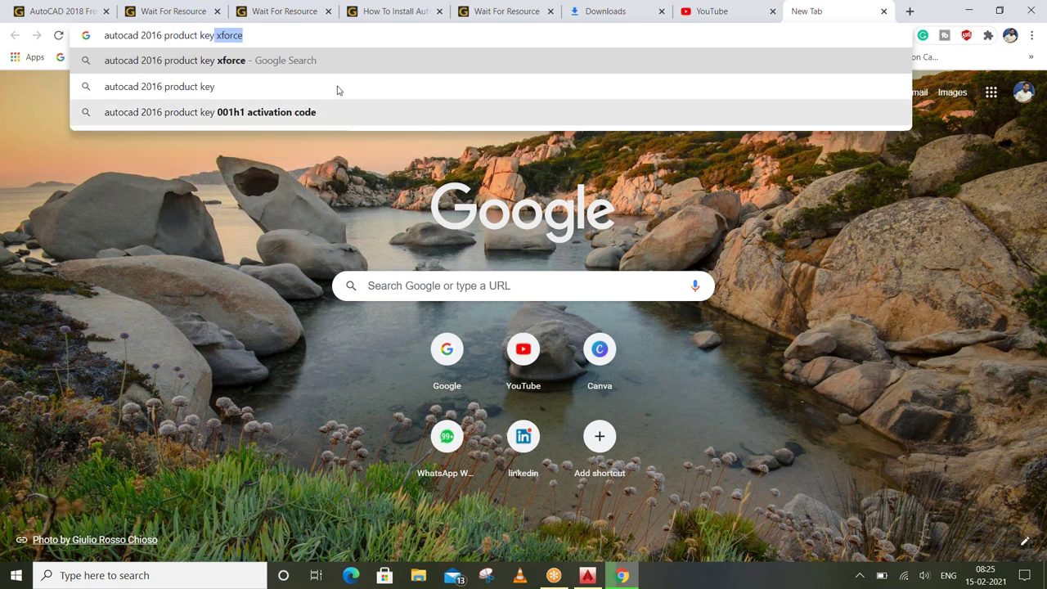
{"action": "left_click", "coordinate": [209, 90]}
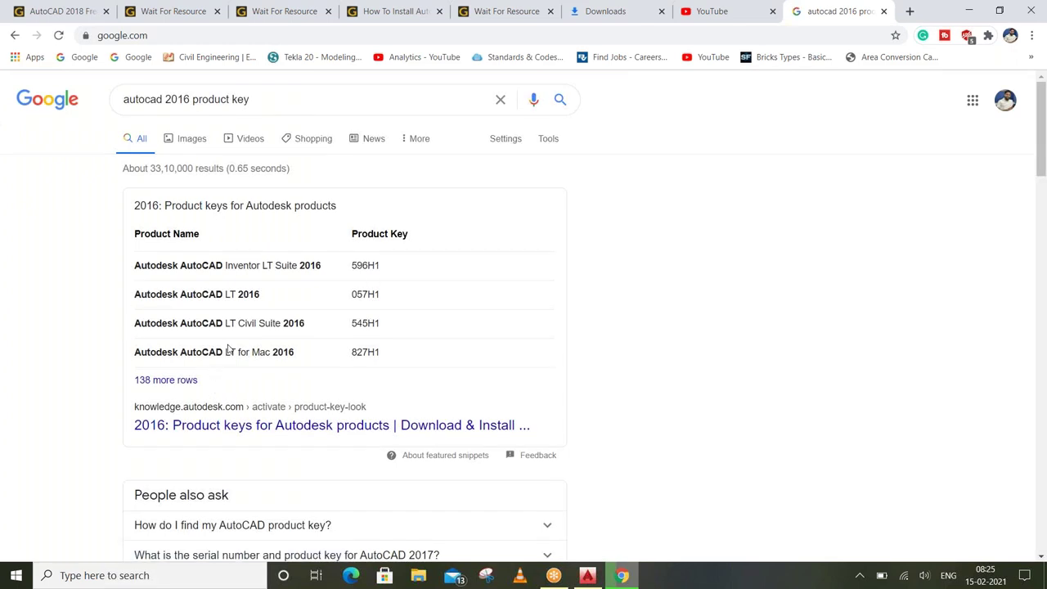
{"action": "scroll", "coordinate": [357, 317], "scroll_direction": "down", "scroll_amount": 2}
{"action": "scroll", "coordinate": [358, 334], "scroll_direction": "down", "scroll_amount": 1}
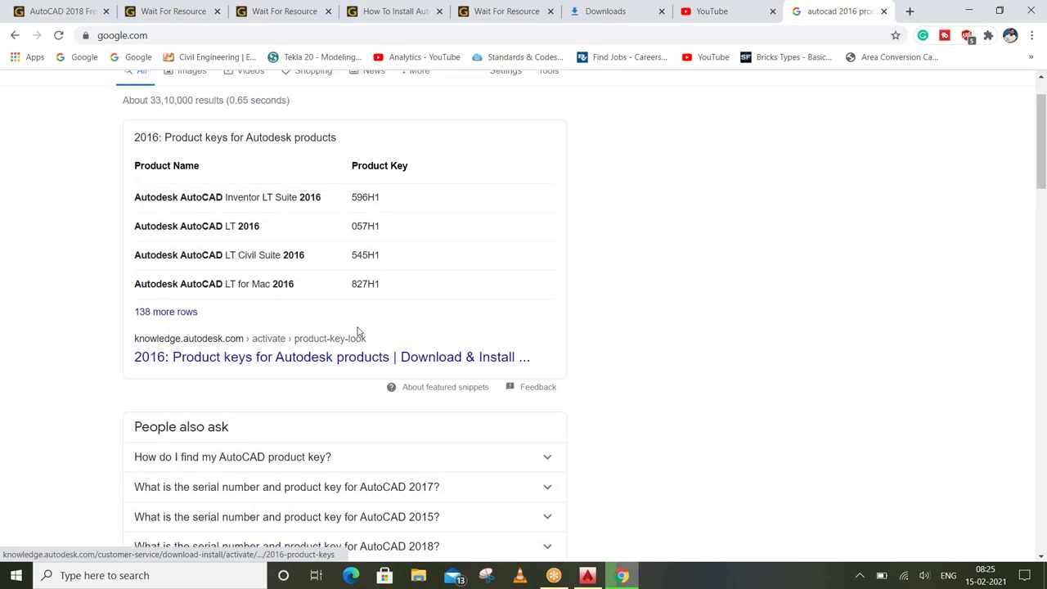
{"action": "scroll", "coordinate": [356, 344], "scroll_direction": "down", "scroll_amount": 1}
{"action": "scroll", "coordinate": [353, 356], "scroll_direction": "down", "scroll_amount": 1}
{"action": "scroll", "coordinate": [350, 369], "scroll_direction": "down", "scroll_amount": 2}
{"action": "scroll", "coordinate": [350, 369], "scroll_direction": "up", "scroll_amount": 5}
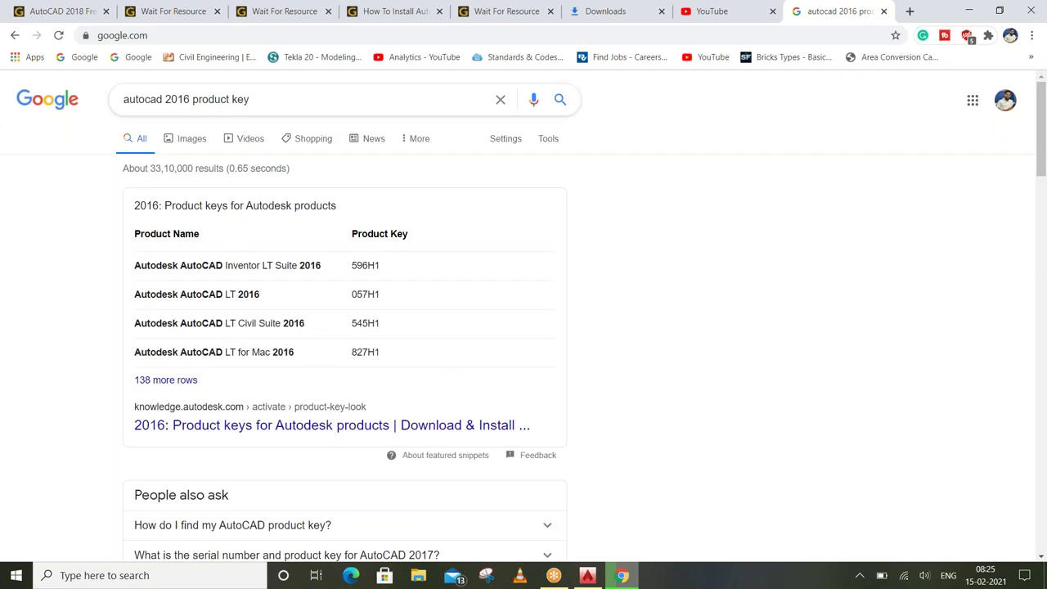
Open Autodesk's 2016 product keys page and scroll down its key table
{"action": "left_click", "coordinate": [209, 425]}
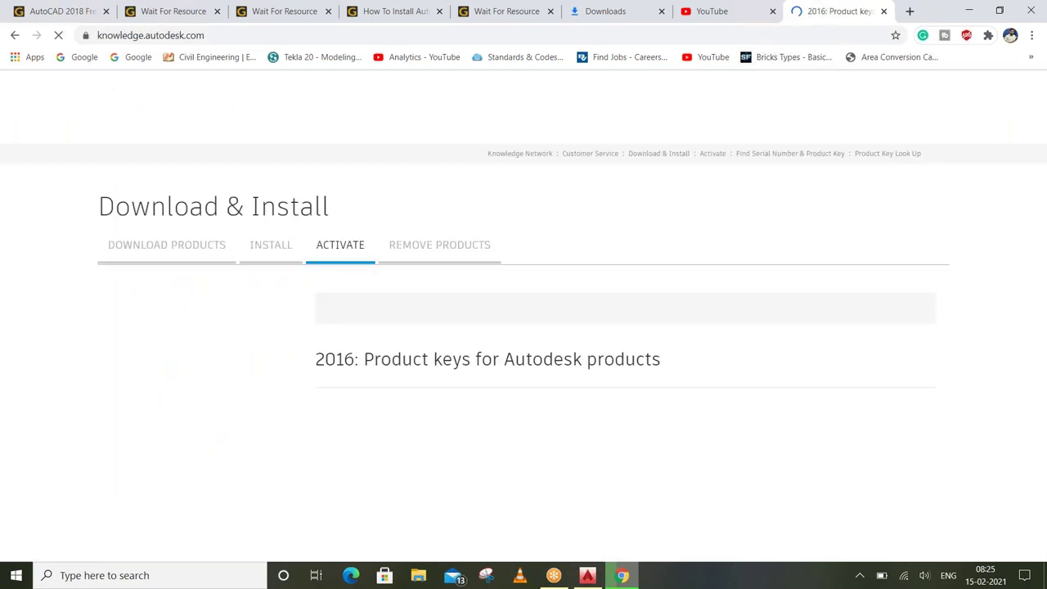
{"action": "scroll", "coordinate": [331, 383], "scroll_direction": "down", "scroll_amount": 2}
{"action": "scroll", "coordinate": [365, 283], "scroll_direction": "down", "scroll_amount": 1}
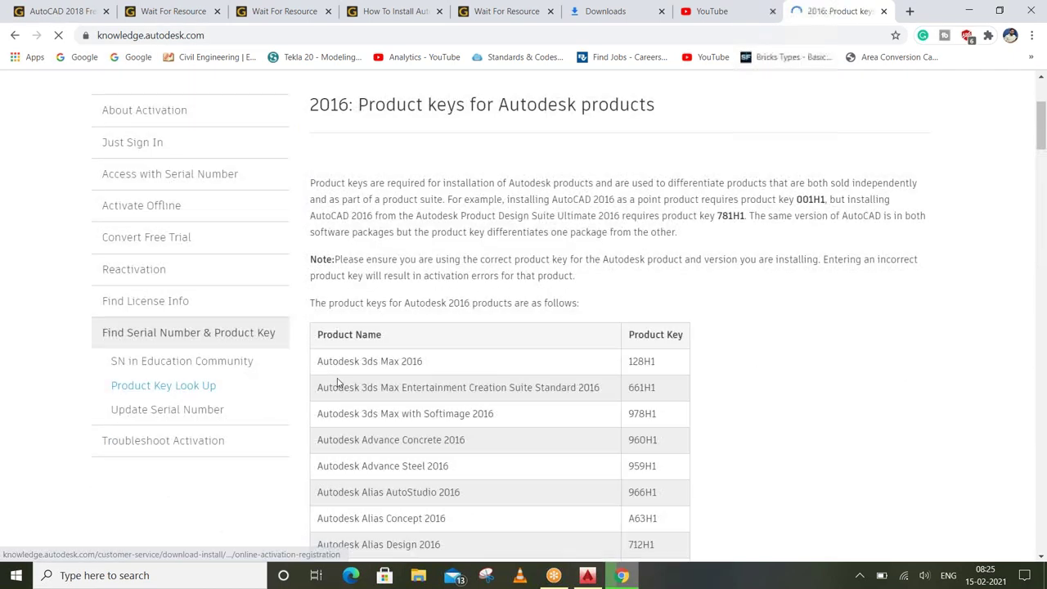
{"action": "scroll", "coordinate": [365, 283], "scroll_direction": "down", "scroll_amount": 2}
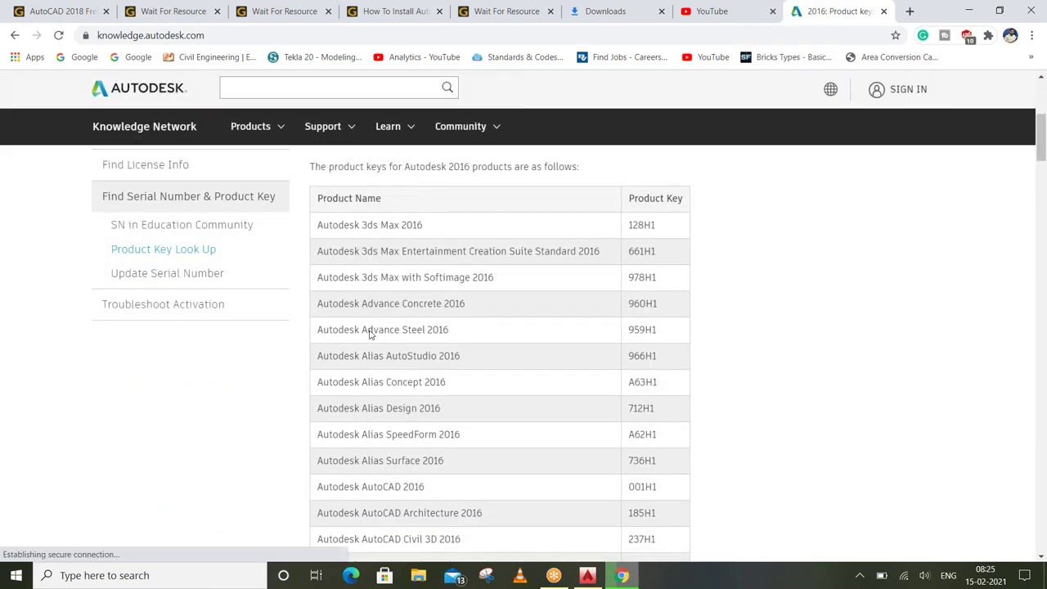
{"action": "scroll", "coordinate": [370, 334], "scroll_direction": "down", "scroll_amount": 2}
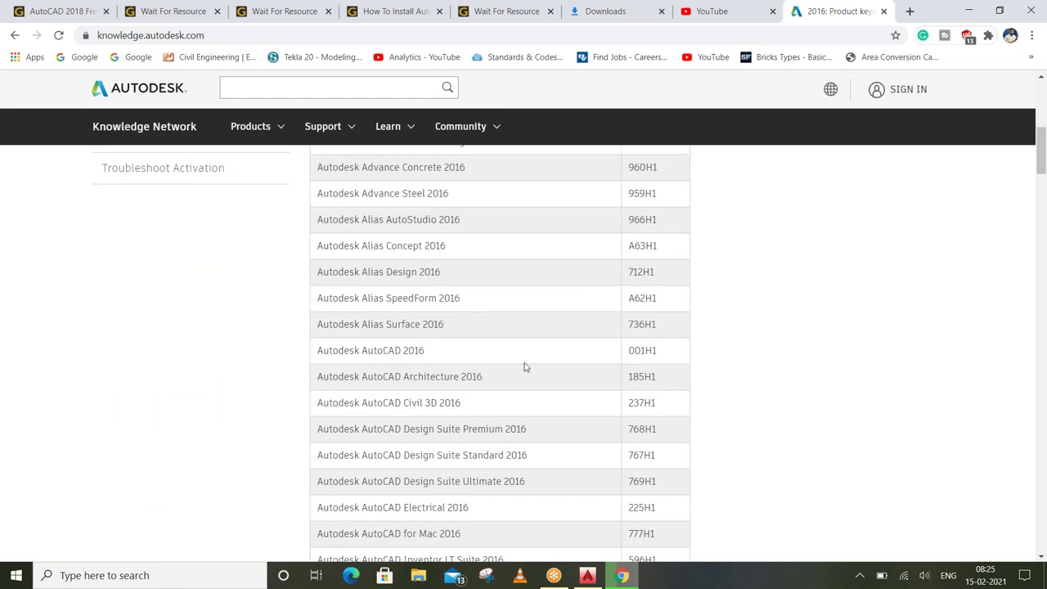
Highlight the AutoCAD 2016 product key, close the FreeVPN tab, and return to AutoCAD
{"action": "left_click_drag", "start_coordinate": [630, 353], "coordinate": [663, 356]}
{"action": "left_click", "coordinate": [662, 357]}
{"action": "left_click_drag", "start_coordinate": [658, 352], "coordinate": [630, 356]}
{"action": "left_click", "coordinate": [630, 355]}
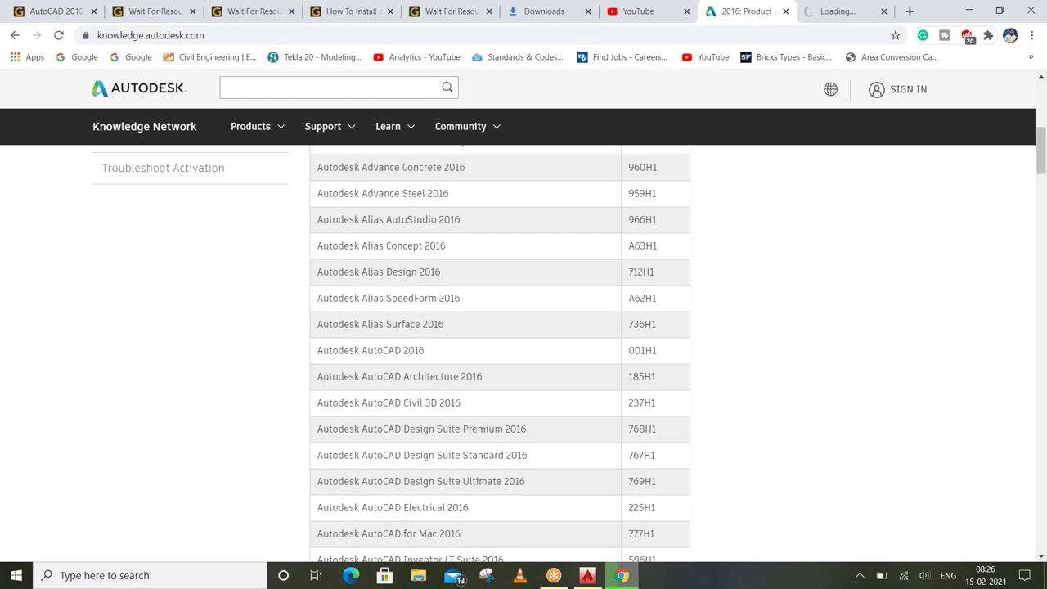
{"action": "left_click_drag", "start_coordinate": [628, 352], "coordinate": [662, 352]}
{"action": "left_click", "coordinate": [662, 352]}
{"action": "left_click_drag", "start_coordinate": [658, 357], "coordinate": [628, 360]}
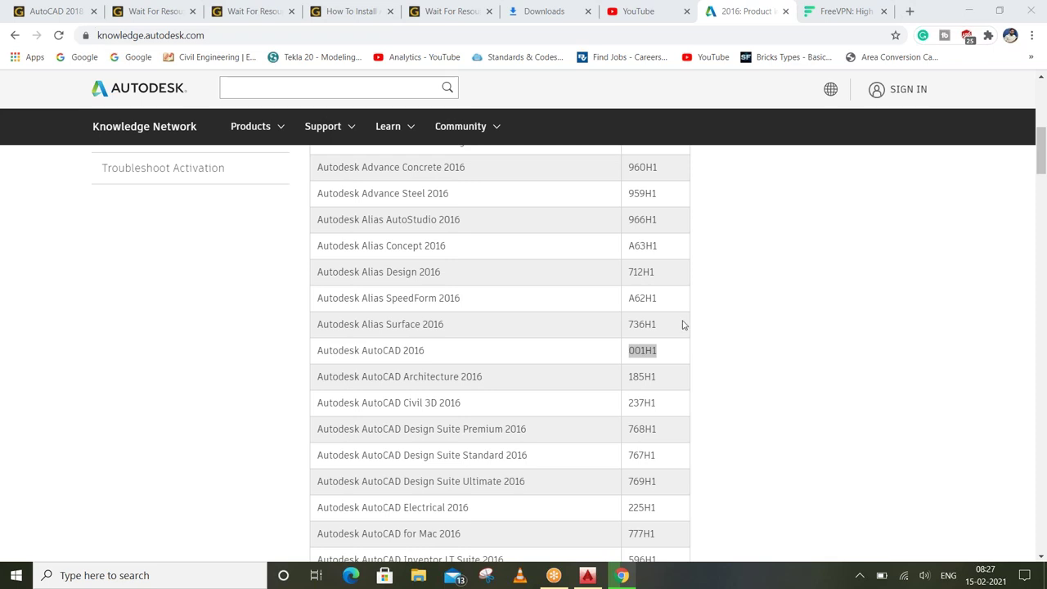
{"action": "left_click", "coordinate": [884, 11]}
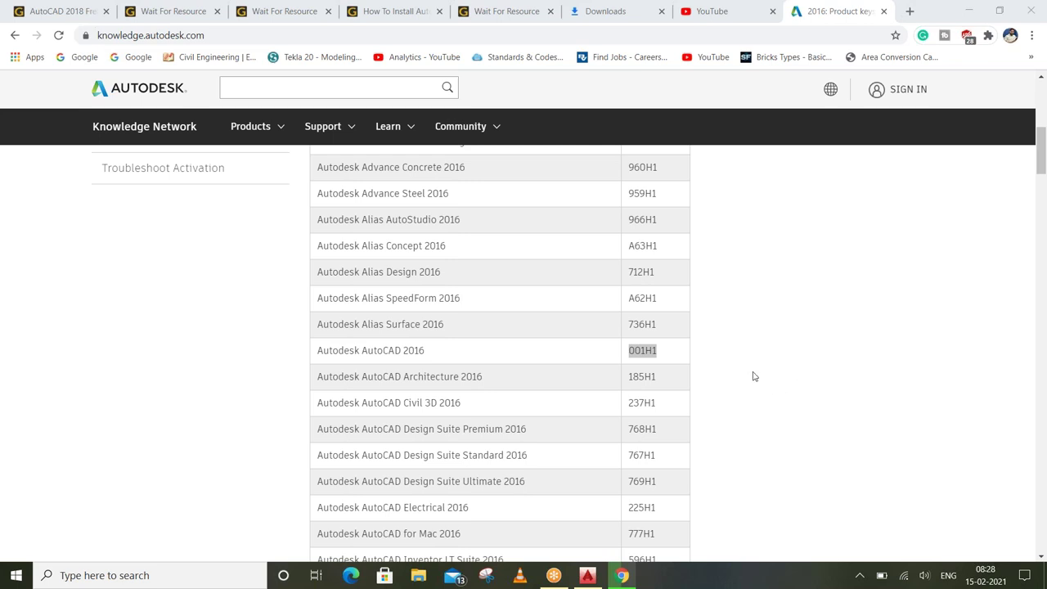
{"action": "left_click", "coordinate": [591, 577]}
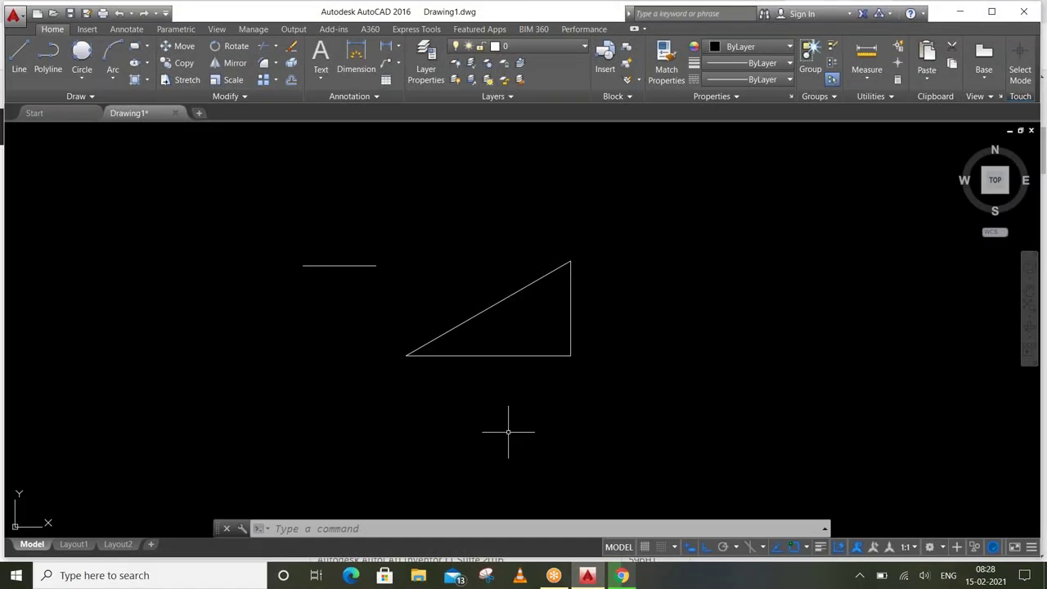
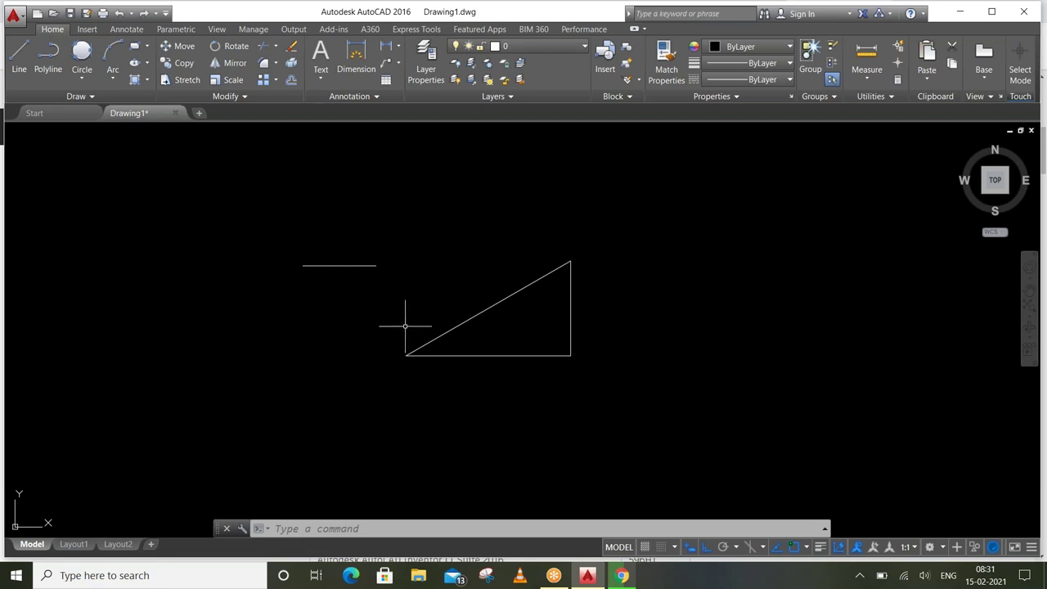
Stretch the triangle's bottom line from its right end so it stops short of the corner
{"action": "left_click", "coordinate": [527, 339]}
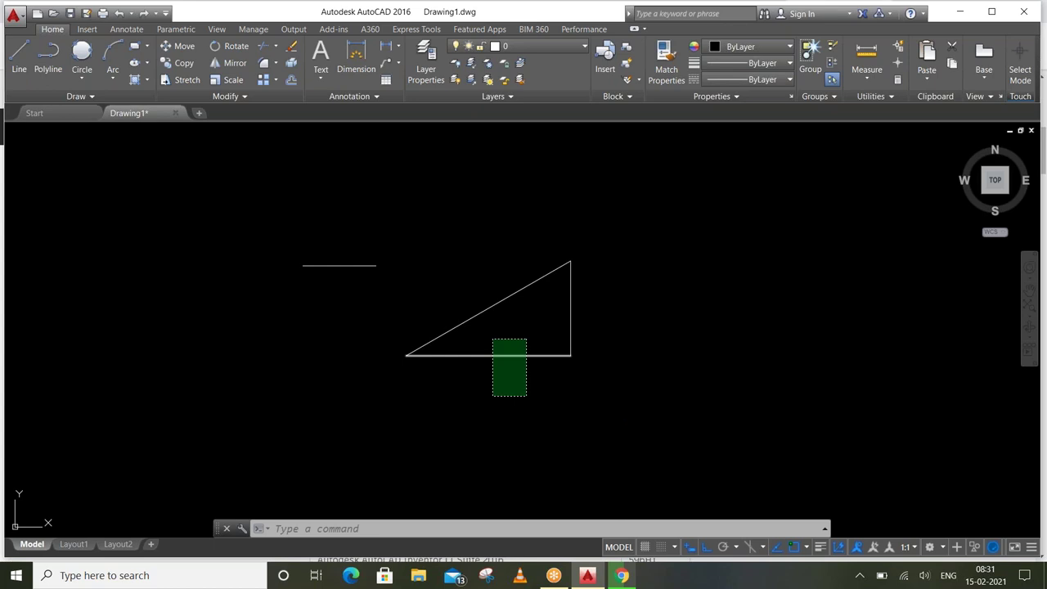
{"action": "left_click", "coordinate": [493, 396]}
{"action": "mouse_move", "coordinate": [571, 355]}
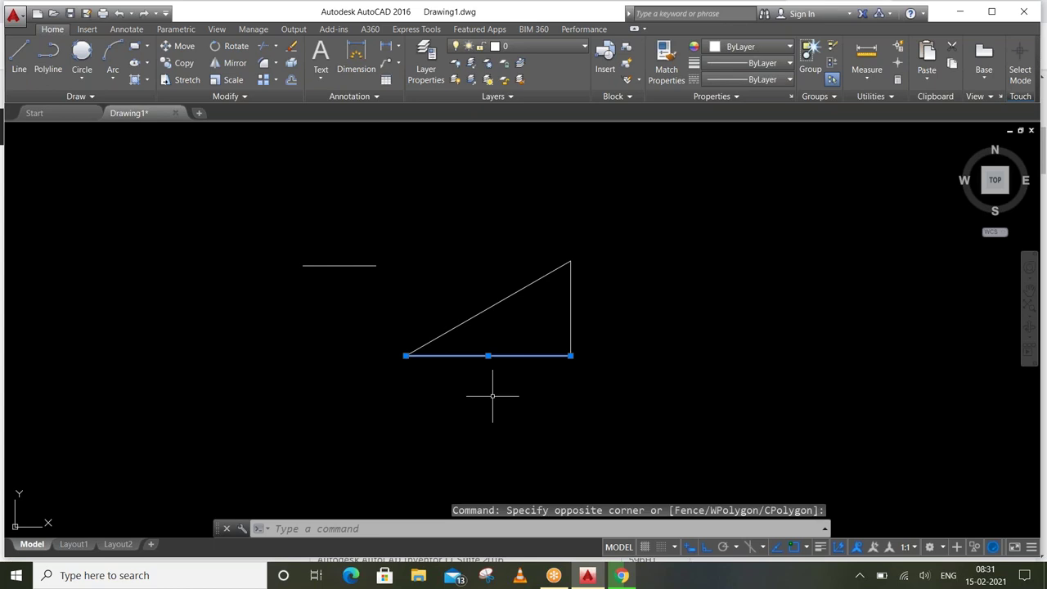
{"action": "left_click", "coordinate": [571, 355]}
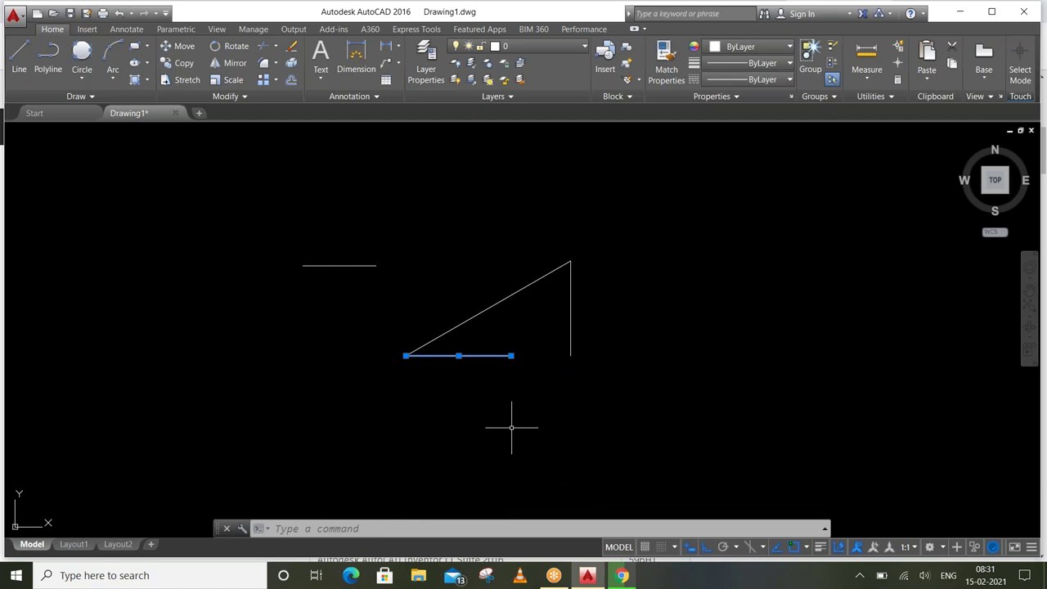
{"action": "left_click", "coordinate": [578, 298]}
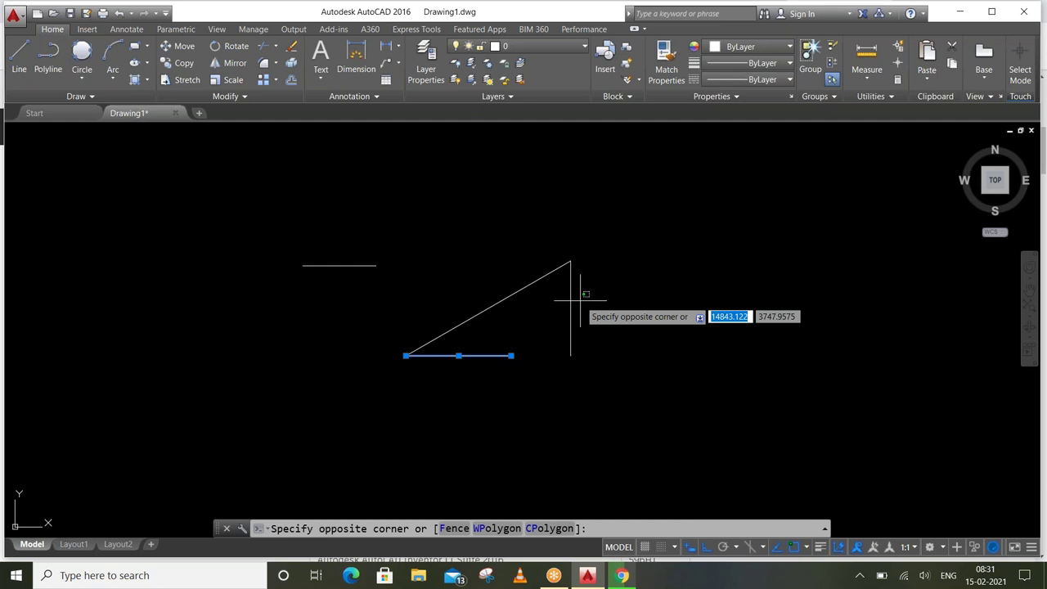
Stretch the vertical side's bottom end upward so it no longer reaches the base
{"action": "left_click", "coordinate": [542, 374]}
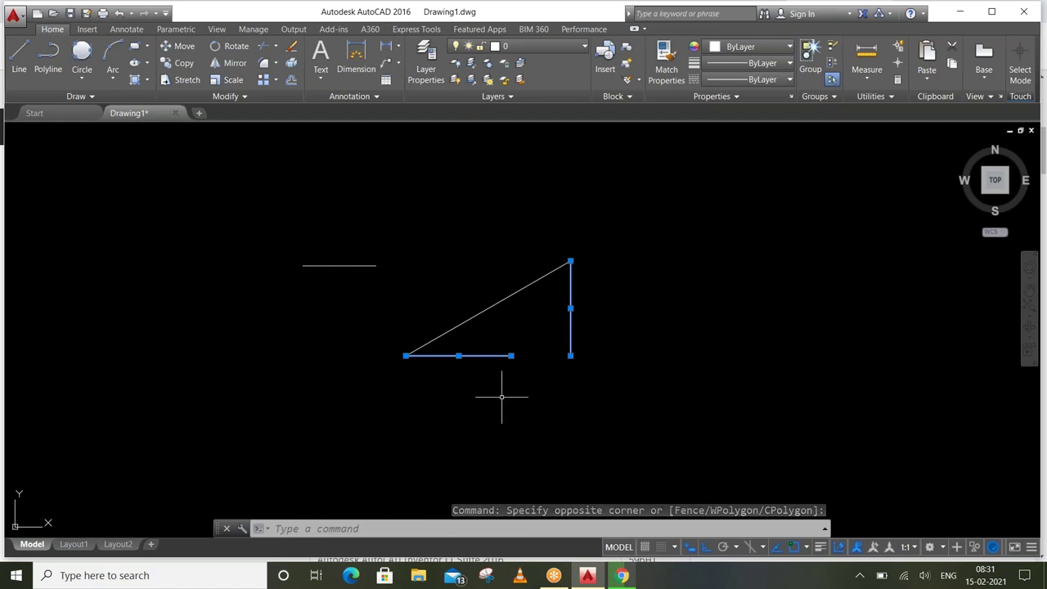
{"action": "left_click", "coordinate": [570, 356]}
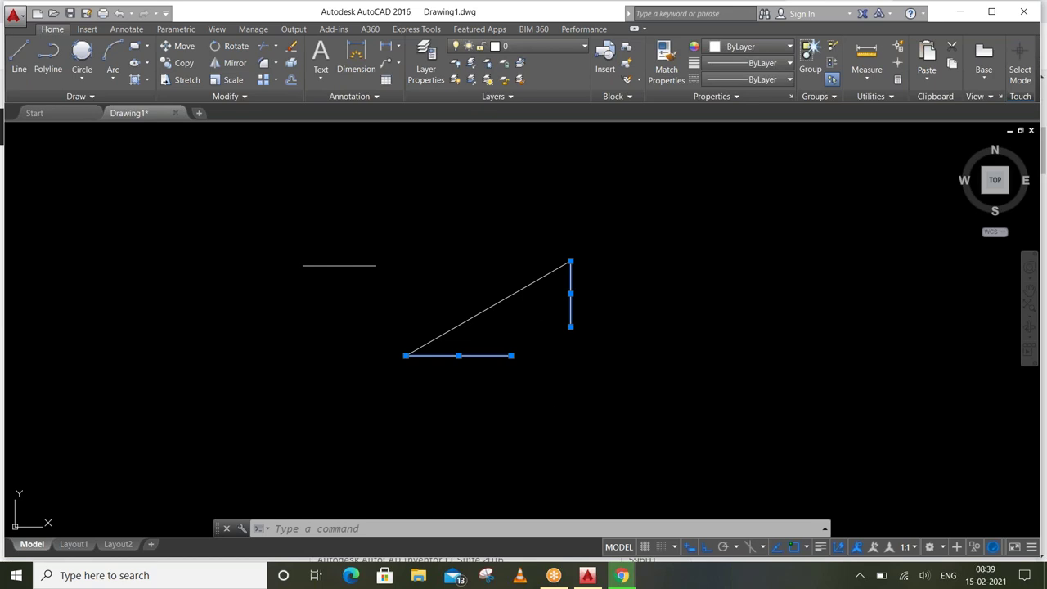
Bring up the browser page listing Autodesk 2016 product keys
{"action": "left_click", "coordinate": [622, 575]}
Show the downloaded acad2016_x64 ISO in its Downloads folder via Chrome's downloads list
{"action": "scroll", "coordinate": [129, 300], "scroll_direction": "up", "scroll_amount": 1}
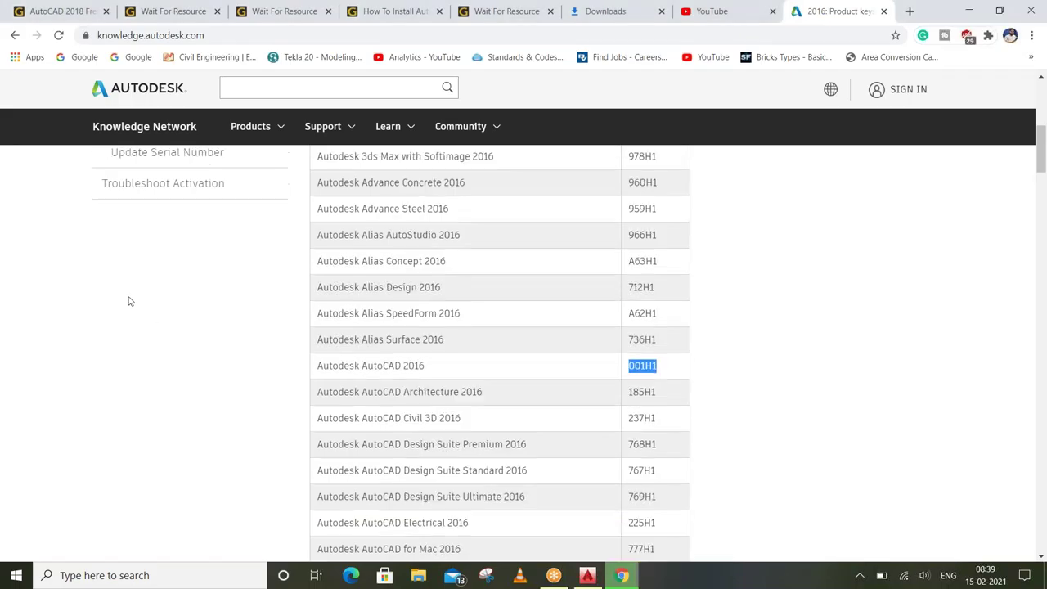
{"action": "scroll", "coordinate": [162, 276], "scroll_direction": "up", "scroll_amount": 5}
{"action": "scroll", "coordinate": [161, 276], "scroll_direction": "up", "scroll_amount": 2}
{"action": "left_click", "coordinate": [721, 11]}
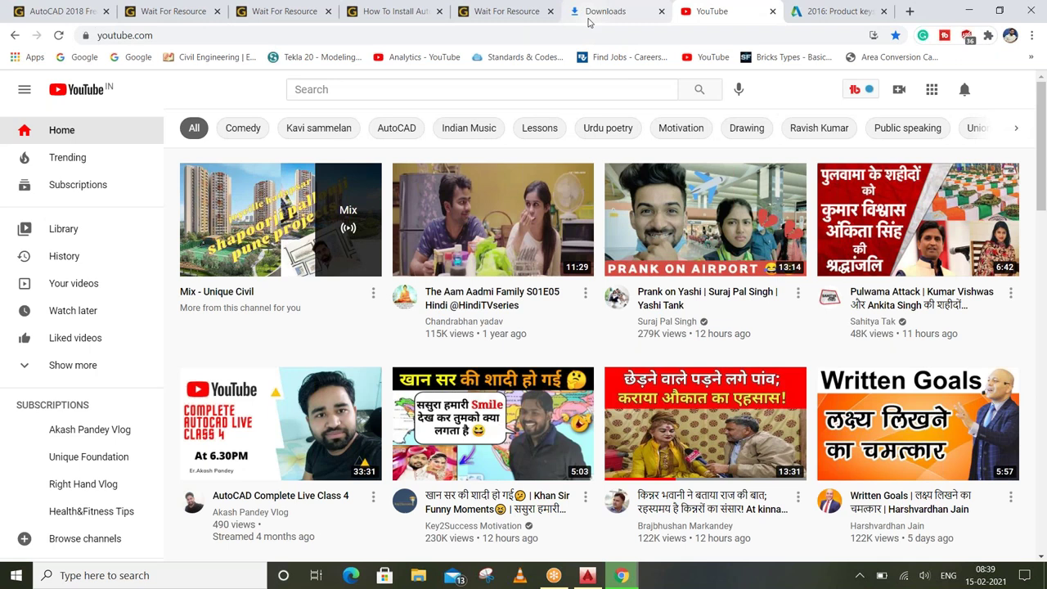
{"action": "left_click", "coordinate": [591, 16]}
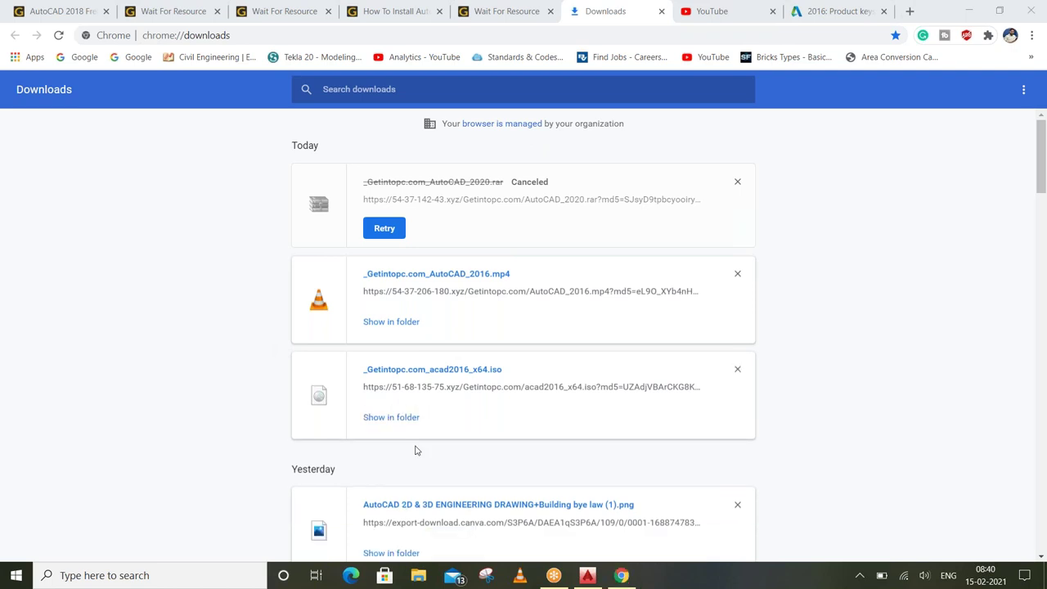
{"action": "left_click", "coordinate": [397, 421]}
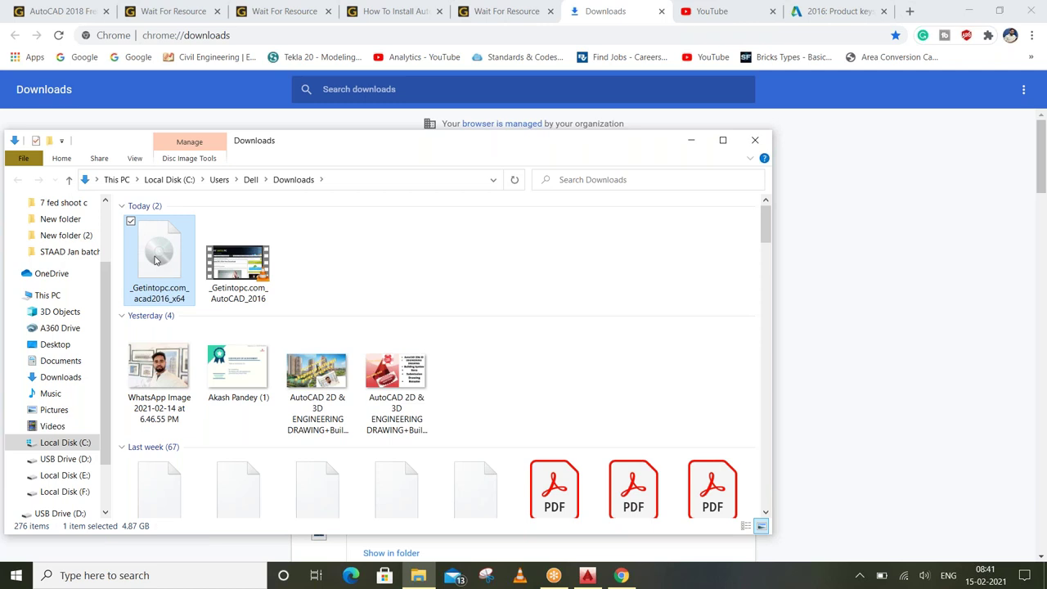
Extract the ISO with 7-Zip into a _Getintopc.com_acad2016_x64 folder and bring AutoCAD forward
{"action": "right_click", "coordinate": [156, 259]}
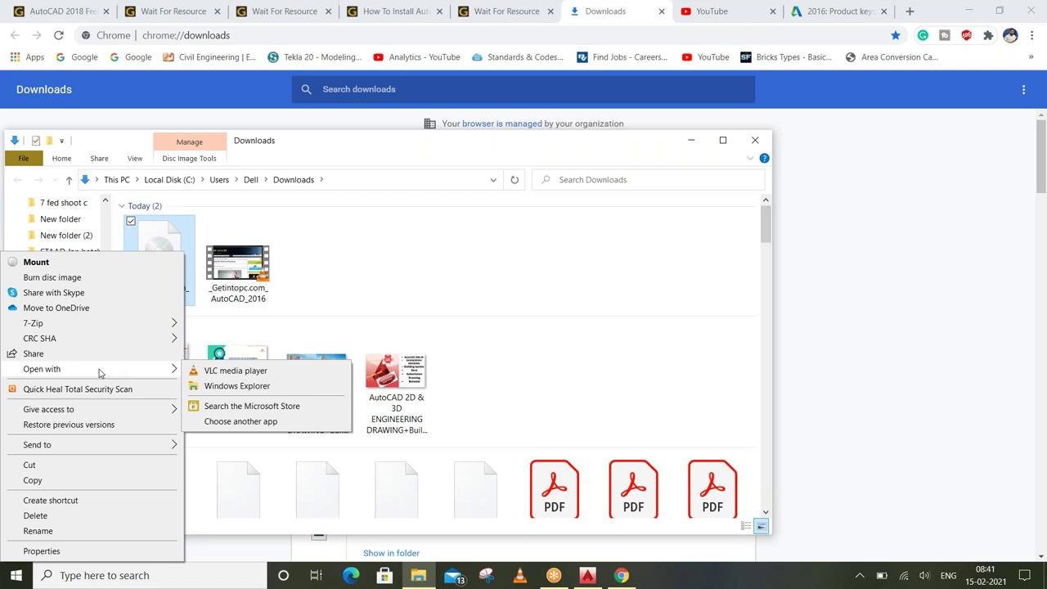
{"action": "mouse_move", "coordinate": [90, 324]}
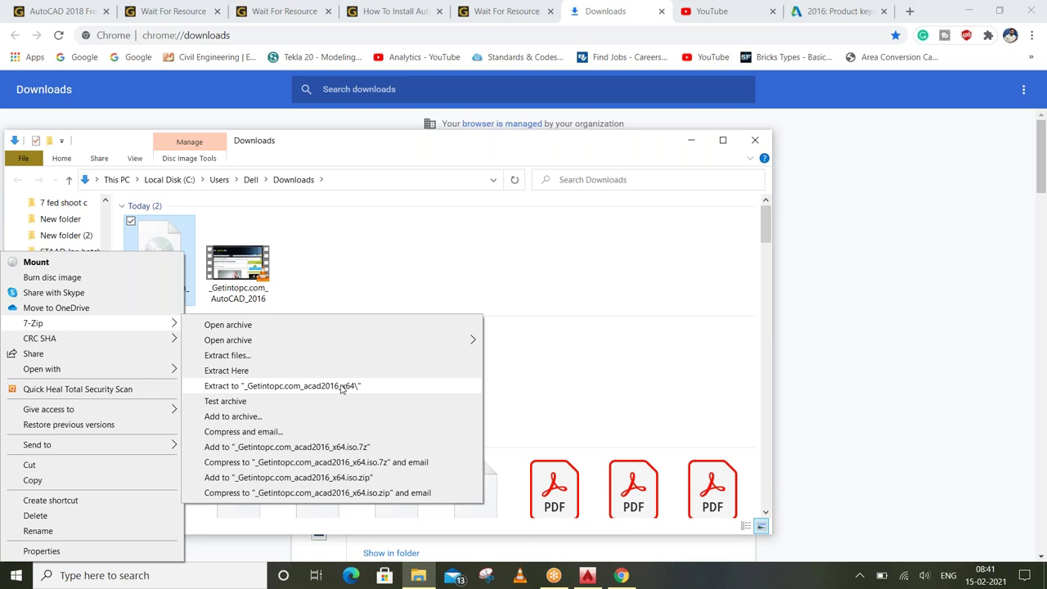
{"action": "left_click", "coordinate": [342, 389]}
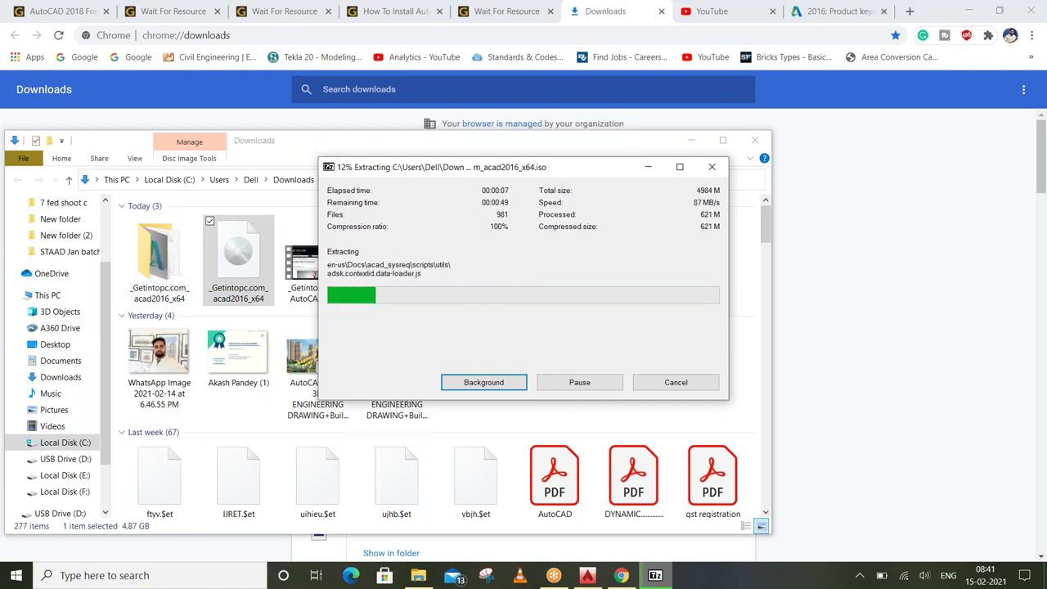
{"action": "left_click", "coordinate": [586, 576]}
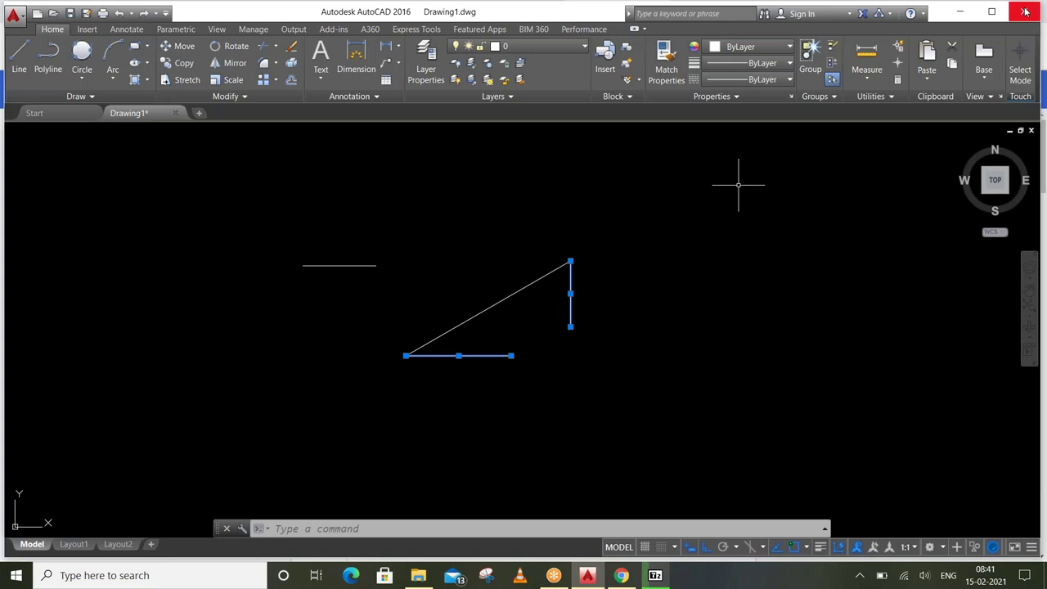
Quit AutoCAD with Ctrl+Q, answering the save prompt for Drawing1
{"action": "key", "text": "Escape"}
{"action": "key", "text": "Escape"}
{"action": "key", "text": "ctrl+q"}
{"action": "left_click", "coordinate": [533, 319]}
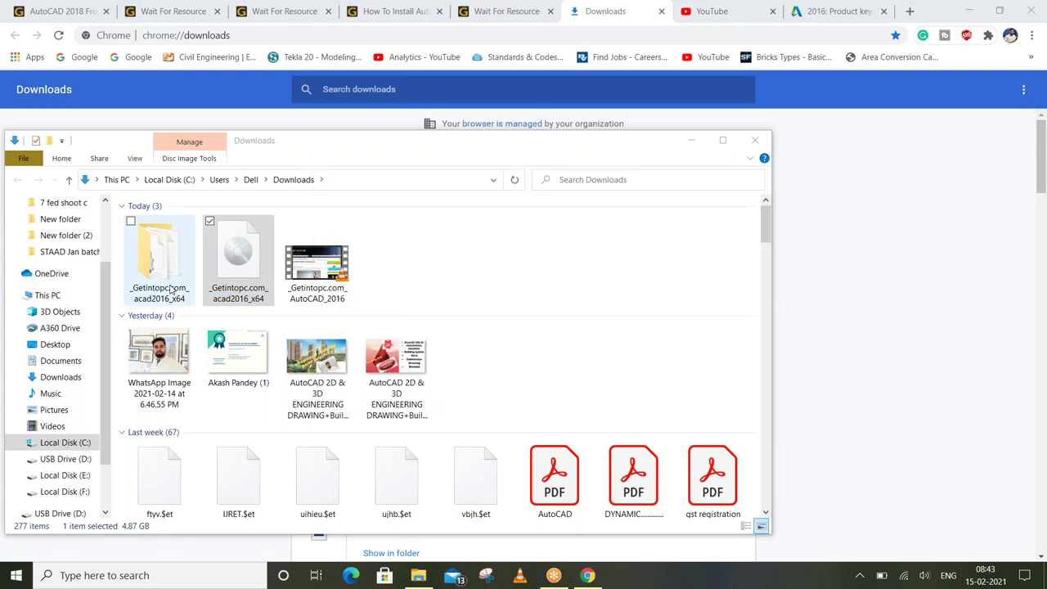
Run Setup from the extracted folder as administrator and choose Install
{"action": "double_click", "coordinate": [162, 268]}
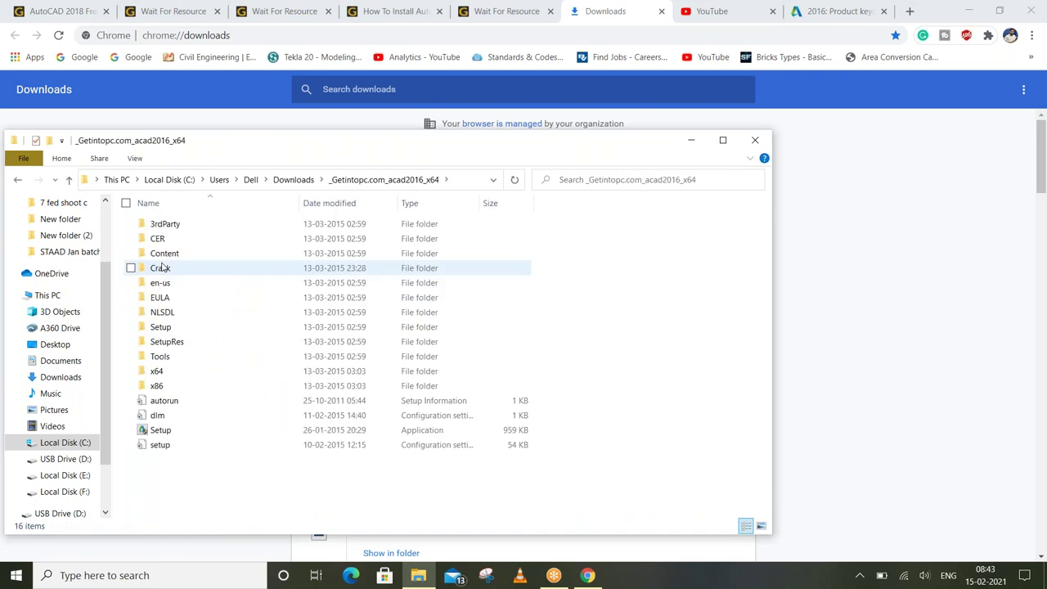
{"action": "left_click", "coordinate": [907, 207]}
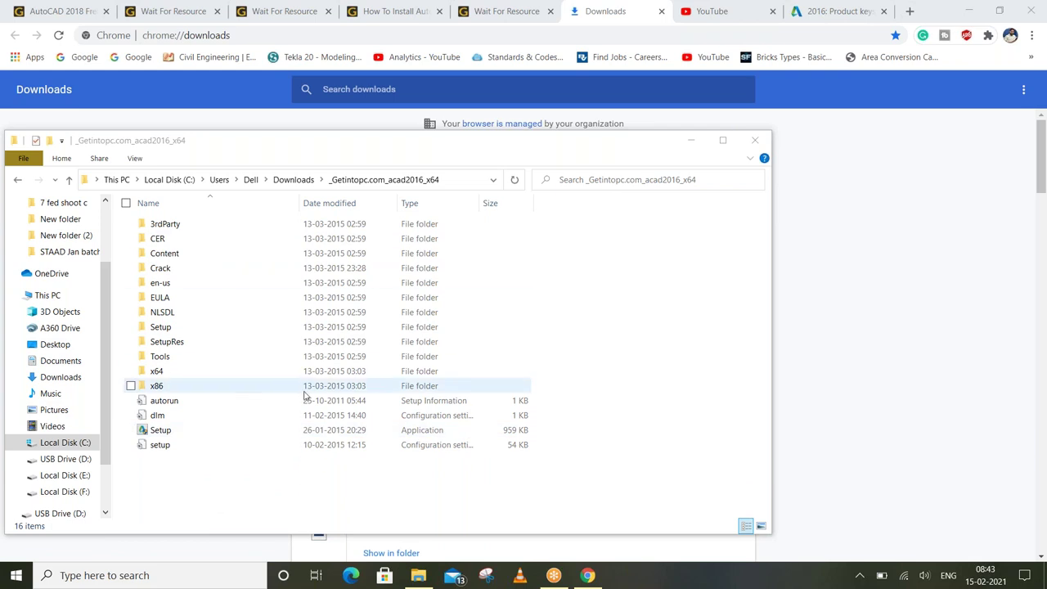
{"action": "left_click", "coordinate": [212, 435]}
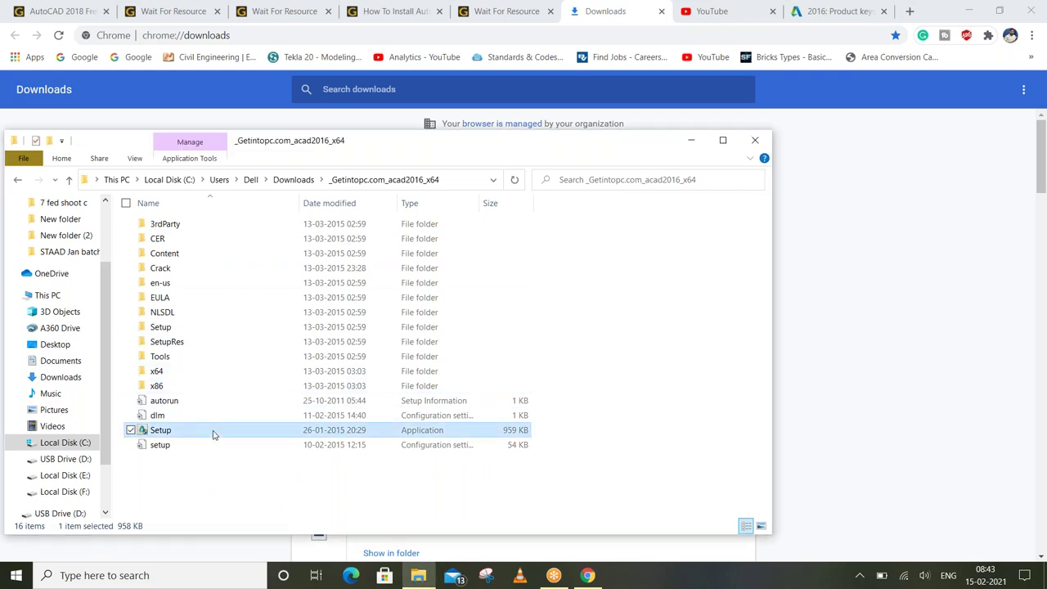
{"action": "right_click", "coordinate": [213, 435]}
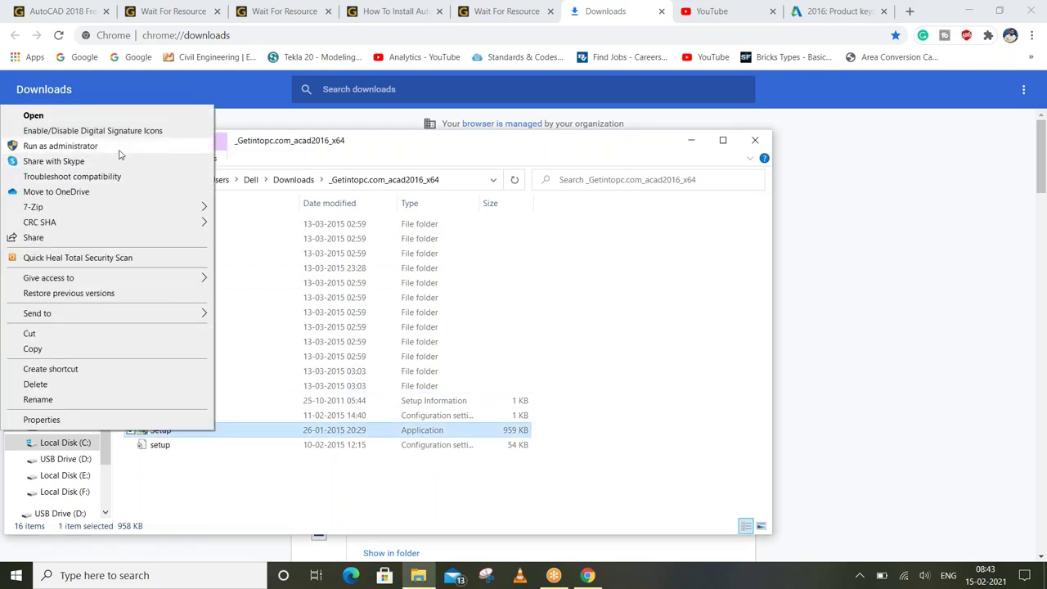
{"action": "left_click", "coordinate": [82, 144]}
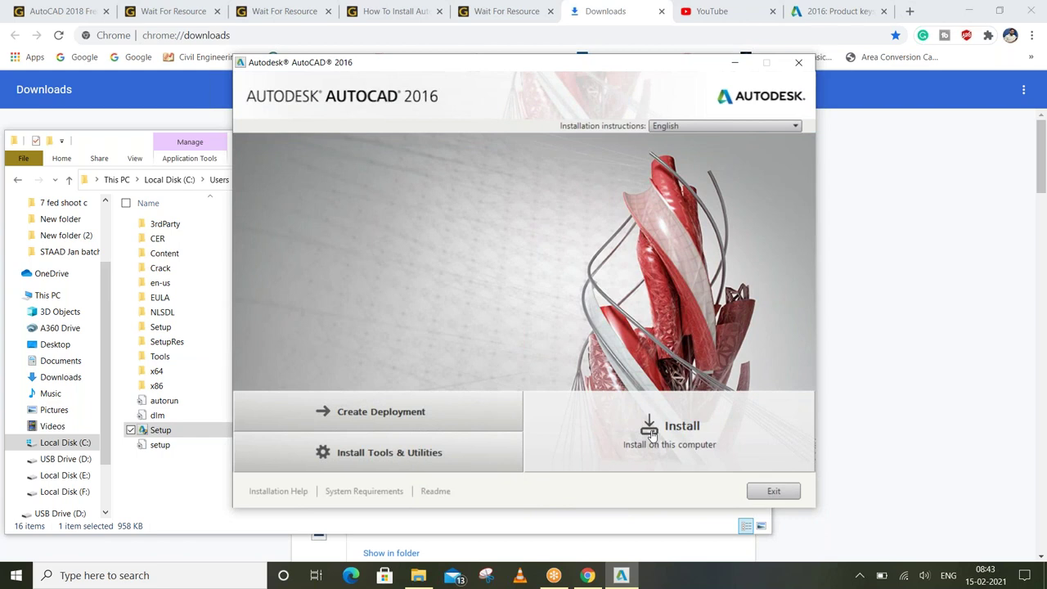
{"action": "left_click", "coordinate": [652, 434]}
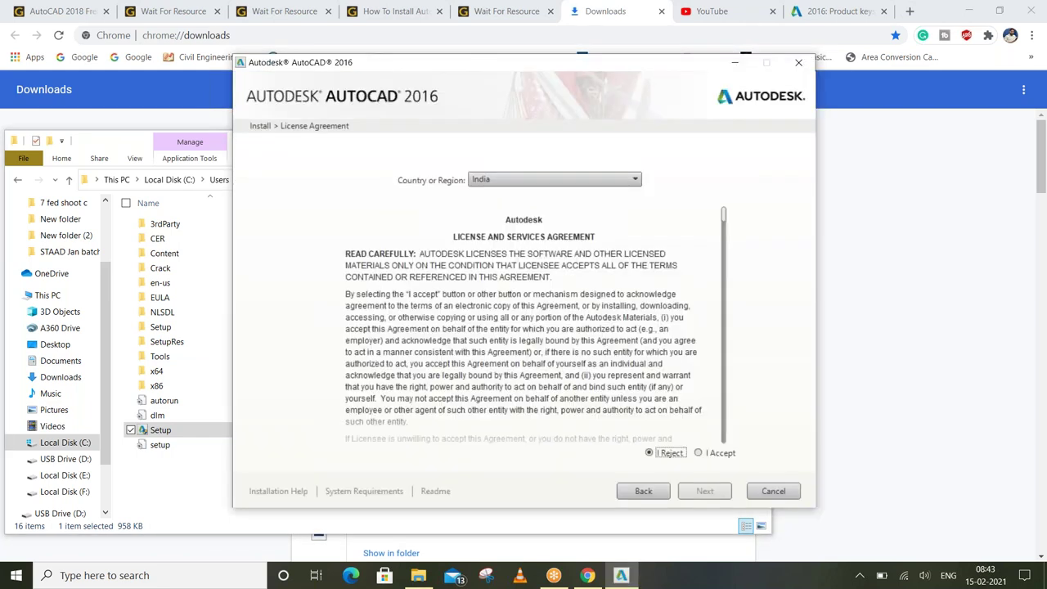
Accept the licence agreement and enter the serial number and product key
{"action": "left_click", "coordinate": [722, 455]}
{"action": "left_click", "coordinate": [719, 490]}
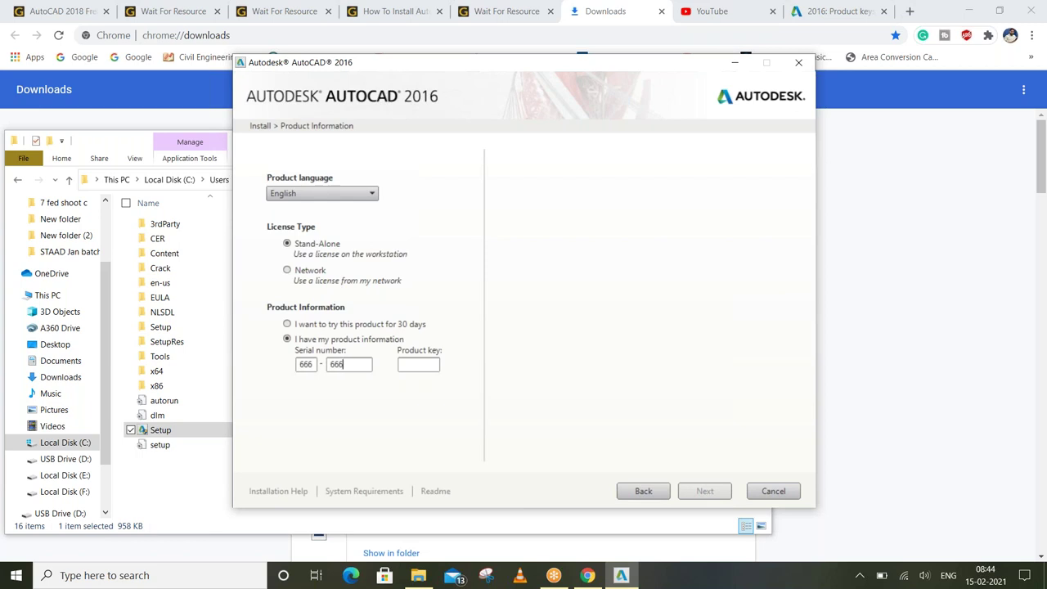
{"action": "type", "text": "66"}
{"action": "type", "text": "1H1"}
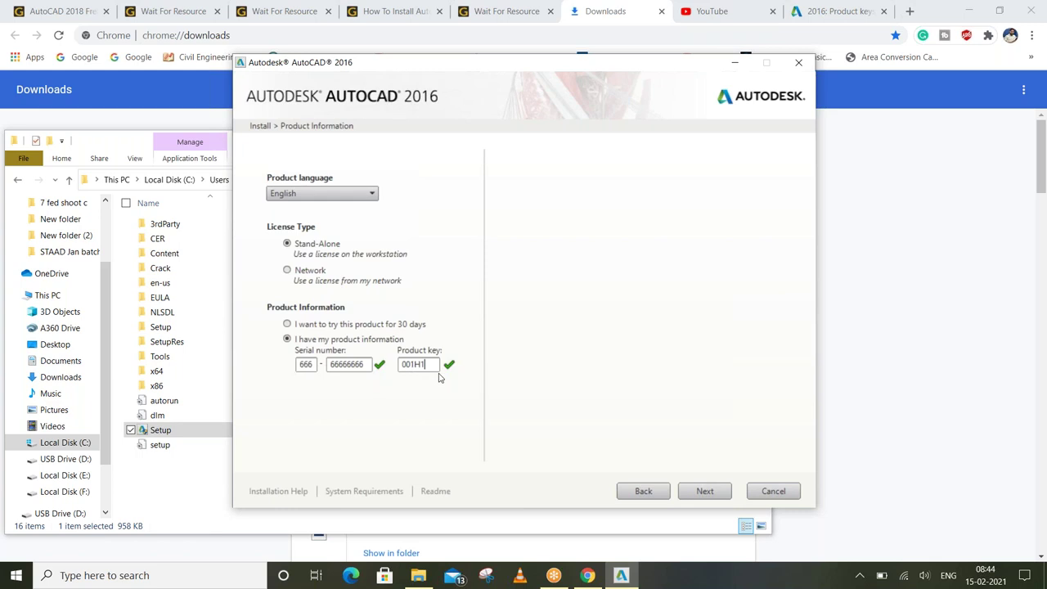
Advance to the configure page, cancel the installation, and close the setup folder window
{"action": "left_click", "coordinate": [708, 492]}
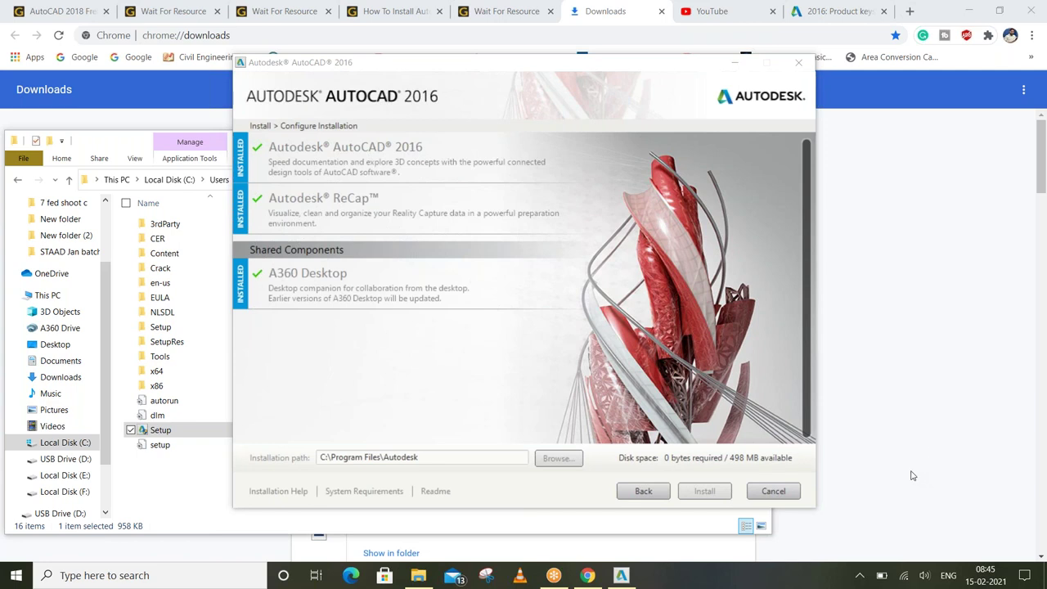
{"action": "left_click", "coordinate": [774, 492]}
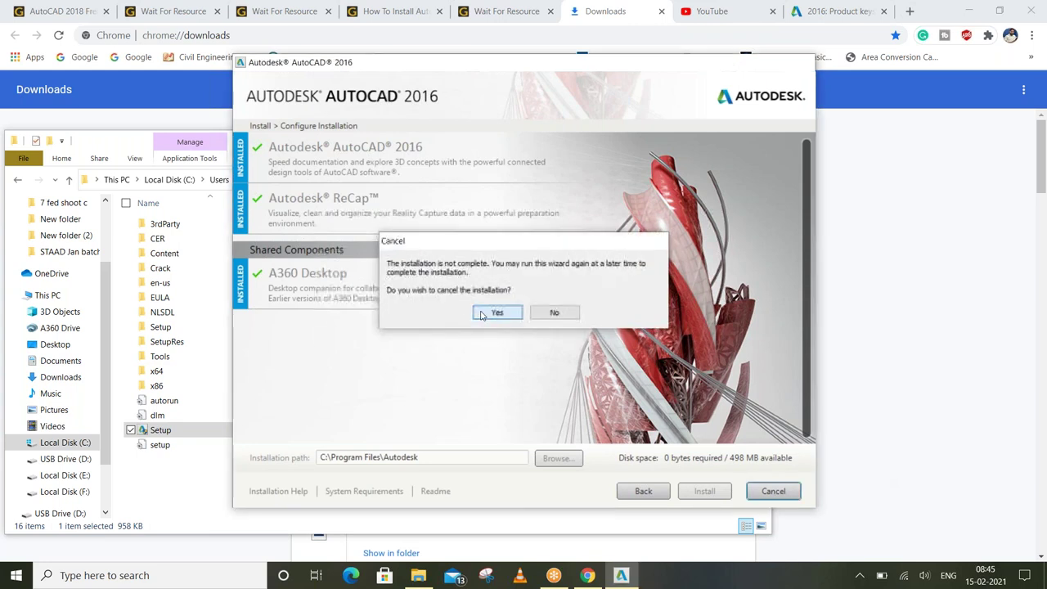
{"action": "left_click", "coordinate": [483, 315]}
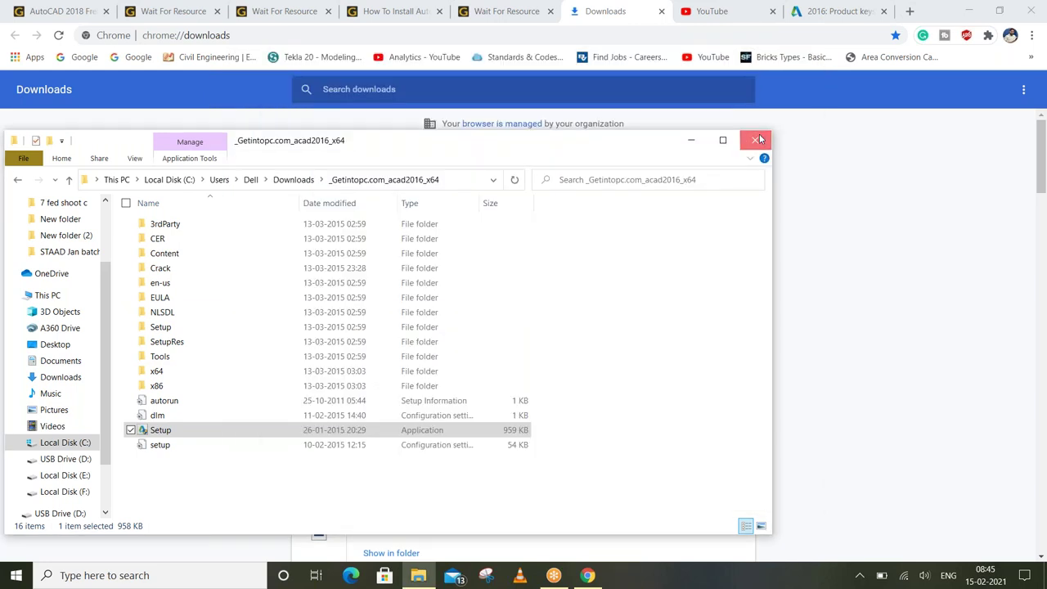
{"action": "left_click", "coordinate": [756, 140]}
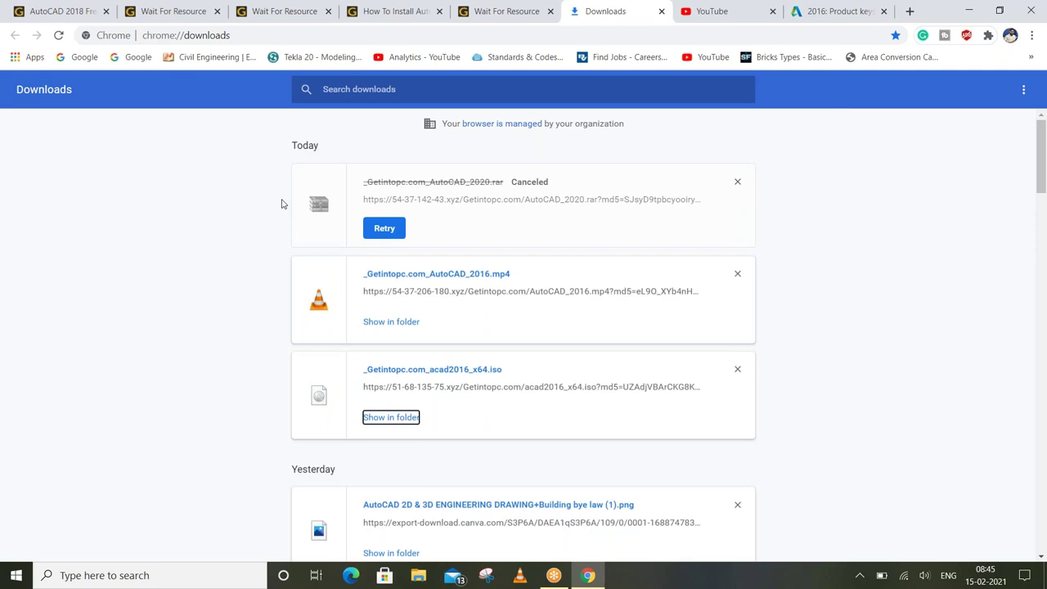